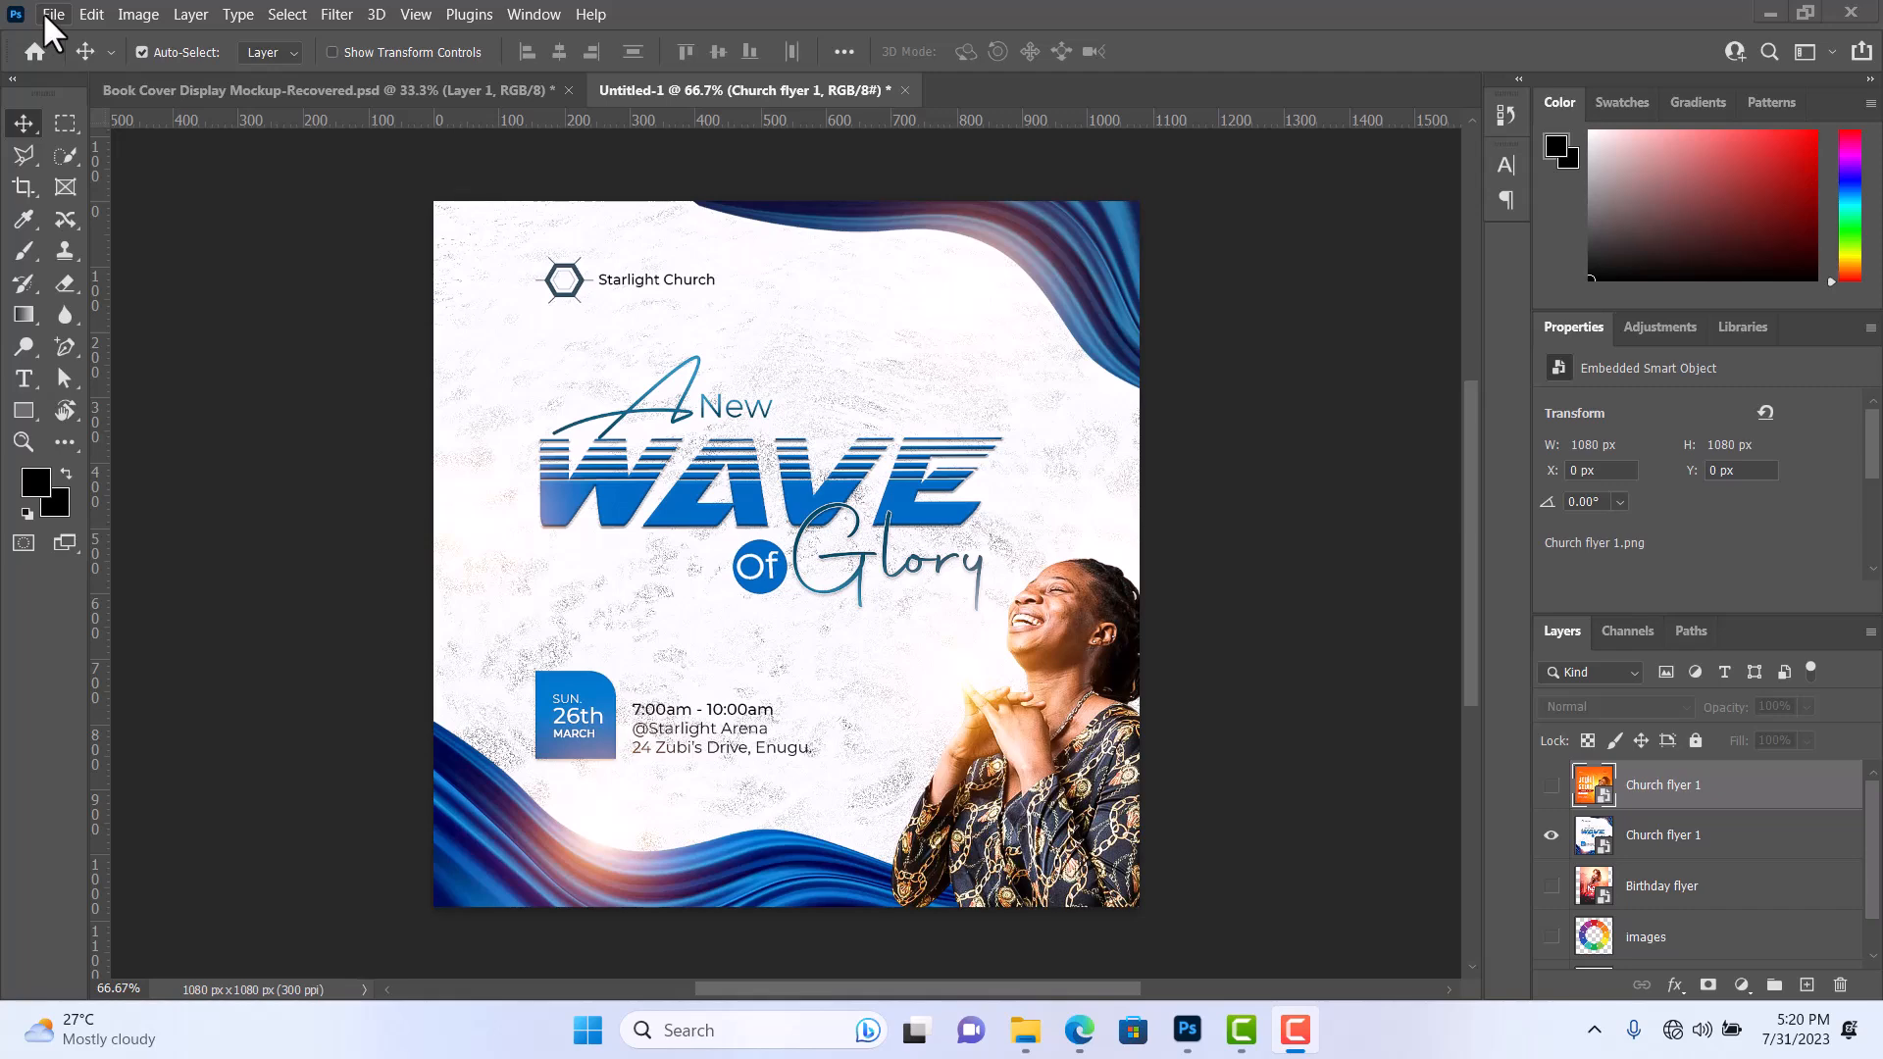
Start a new document with its dimensions in inches and set the width to 3.5.
left_click(49, 14)
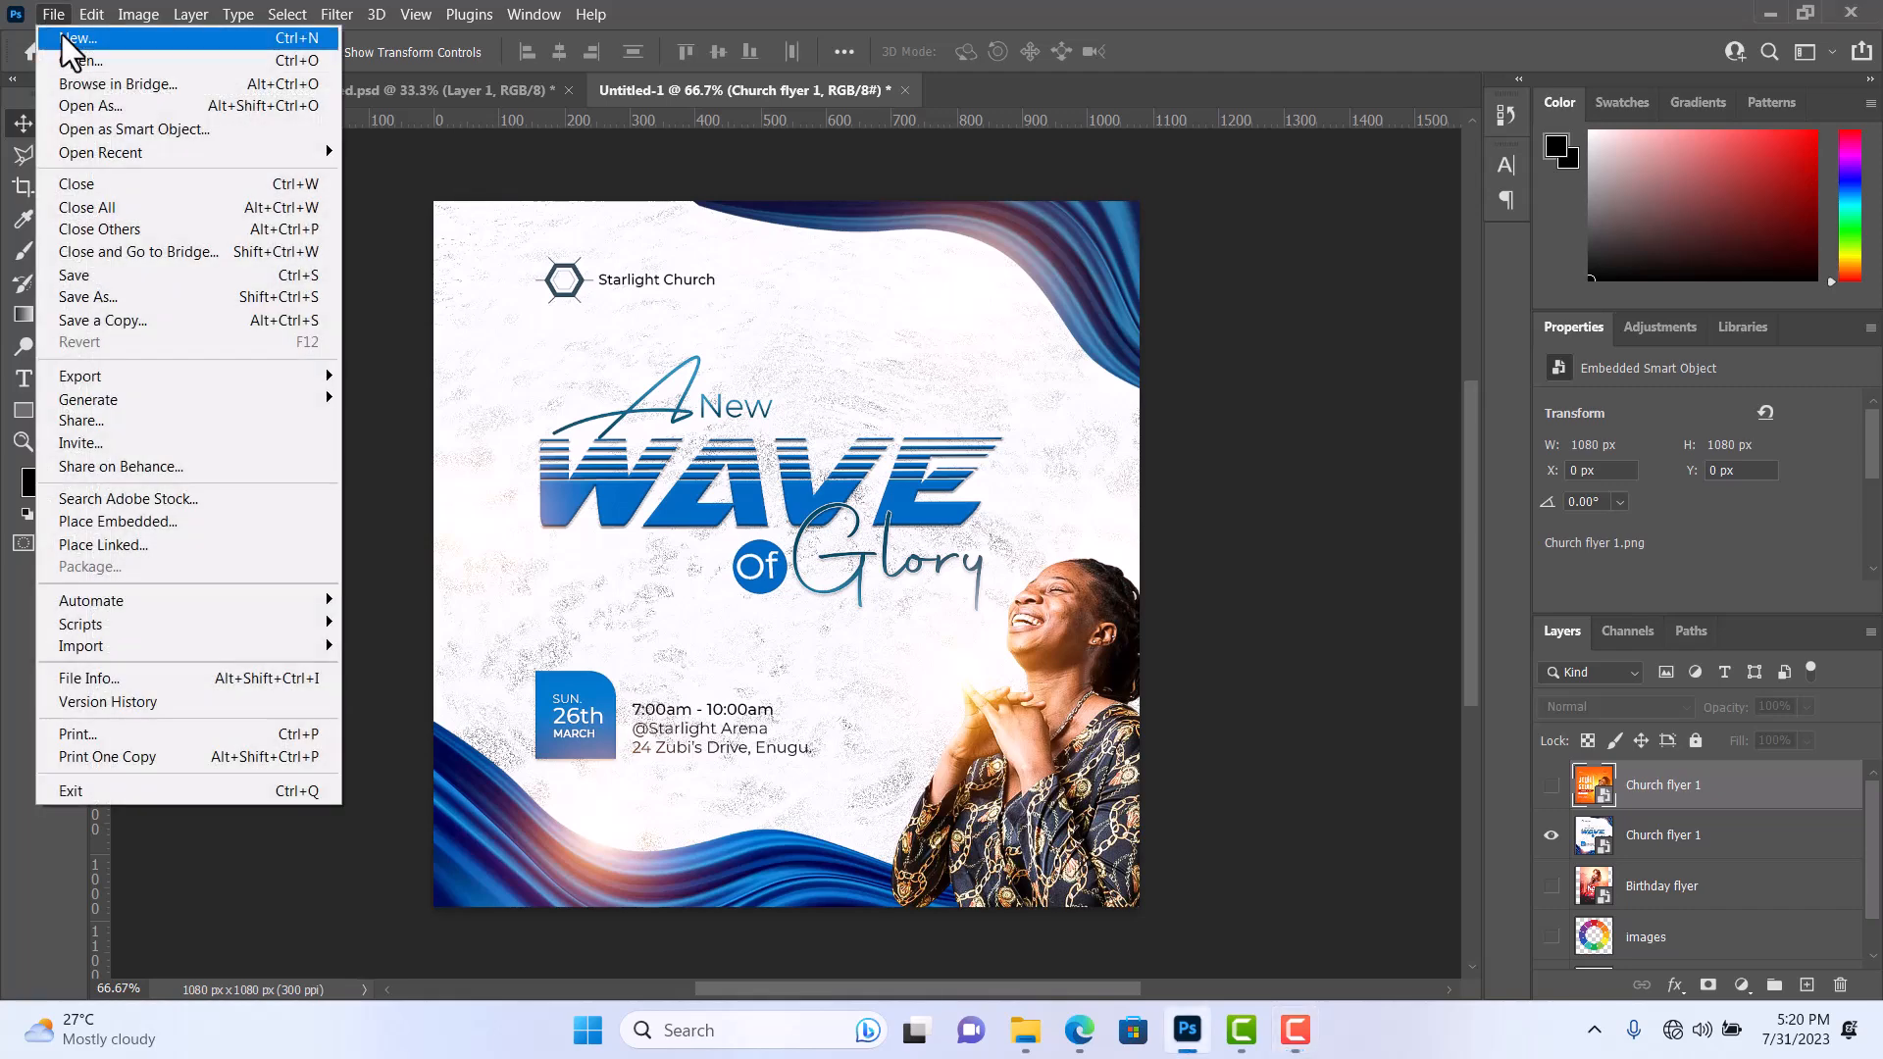
key("Escape")
key("ctrl+n")
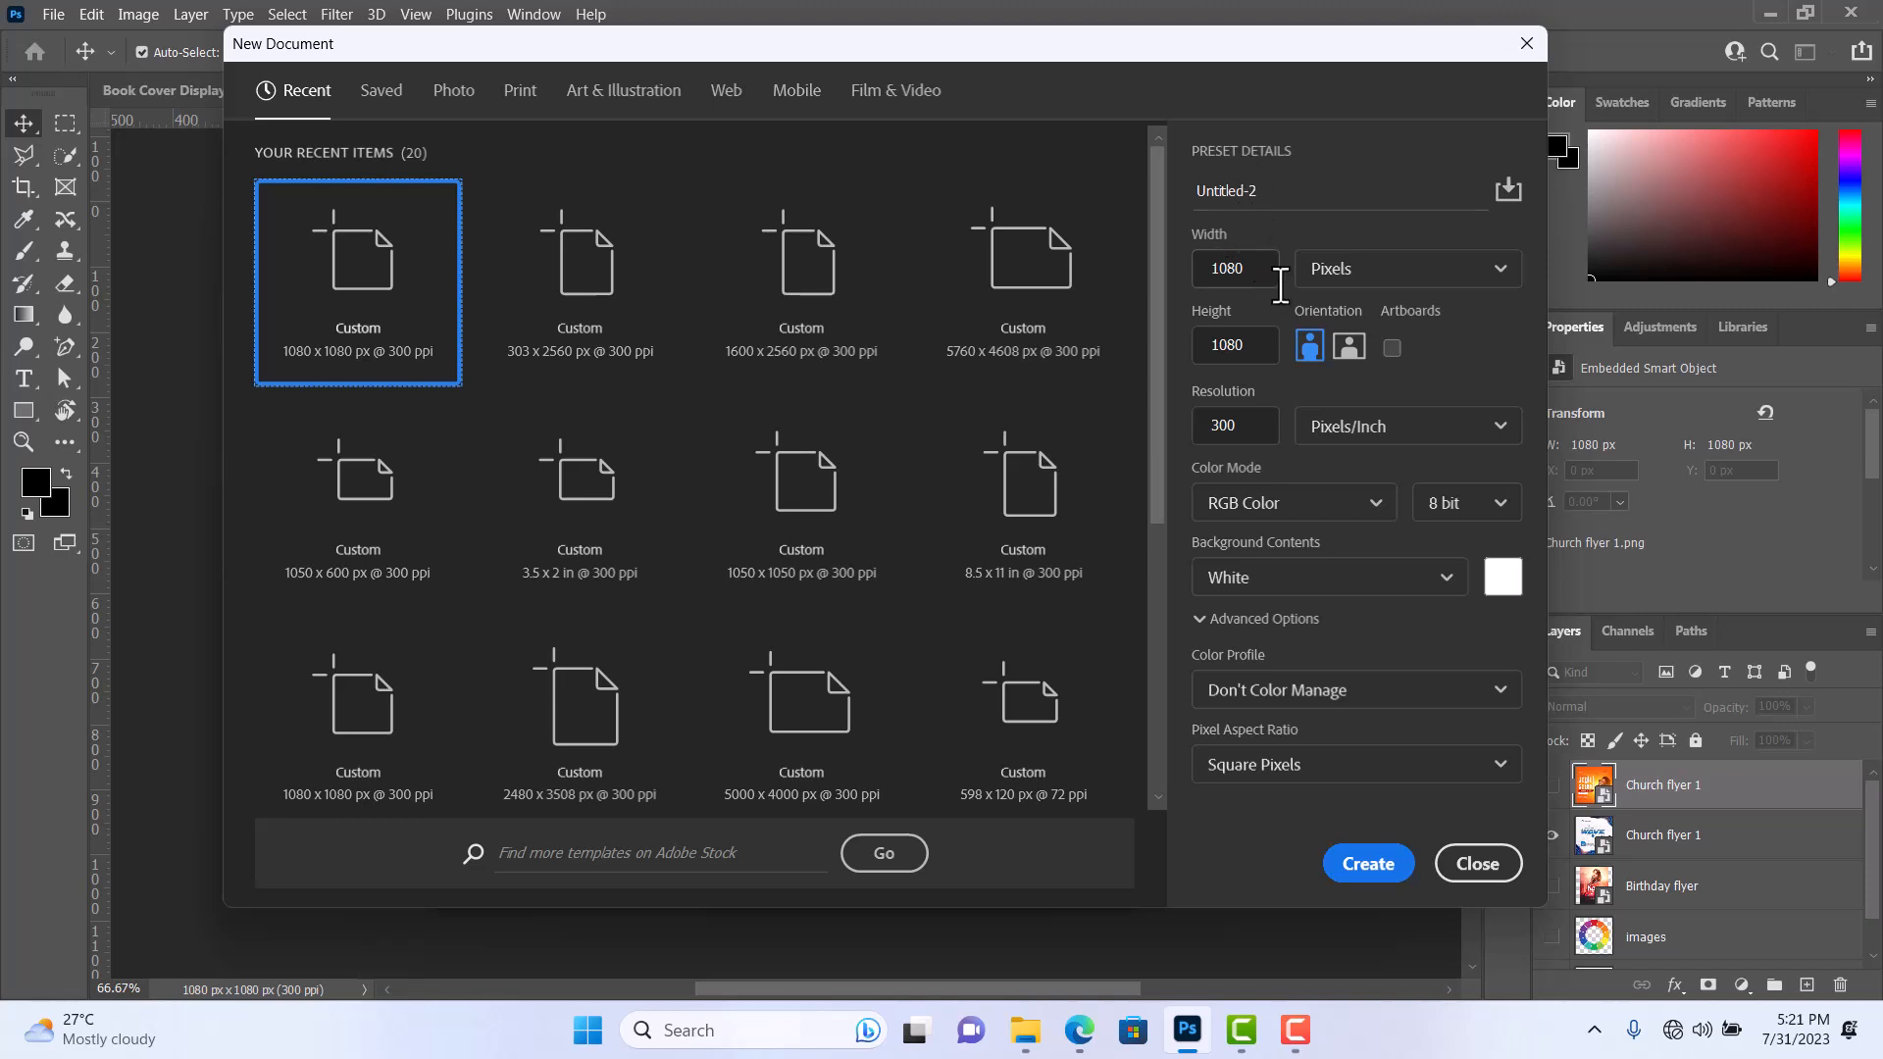
left_click(1341, 287)
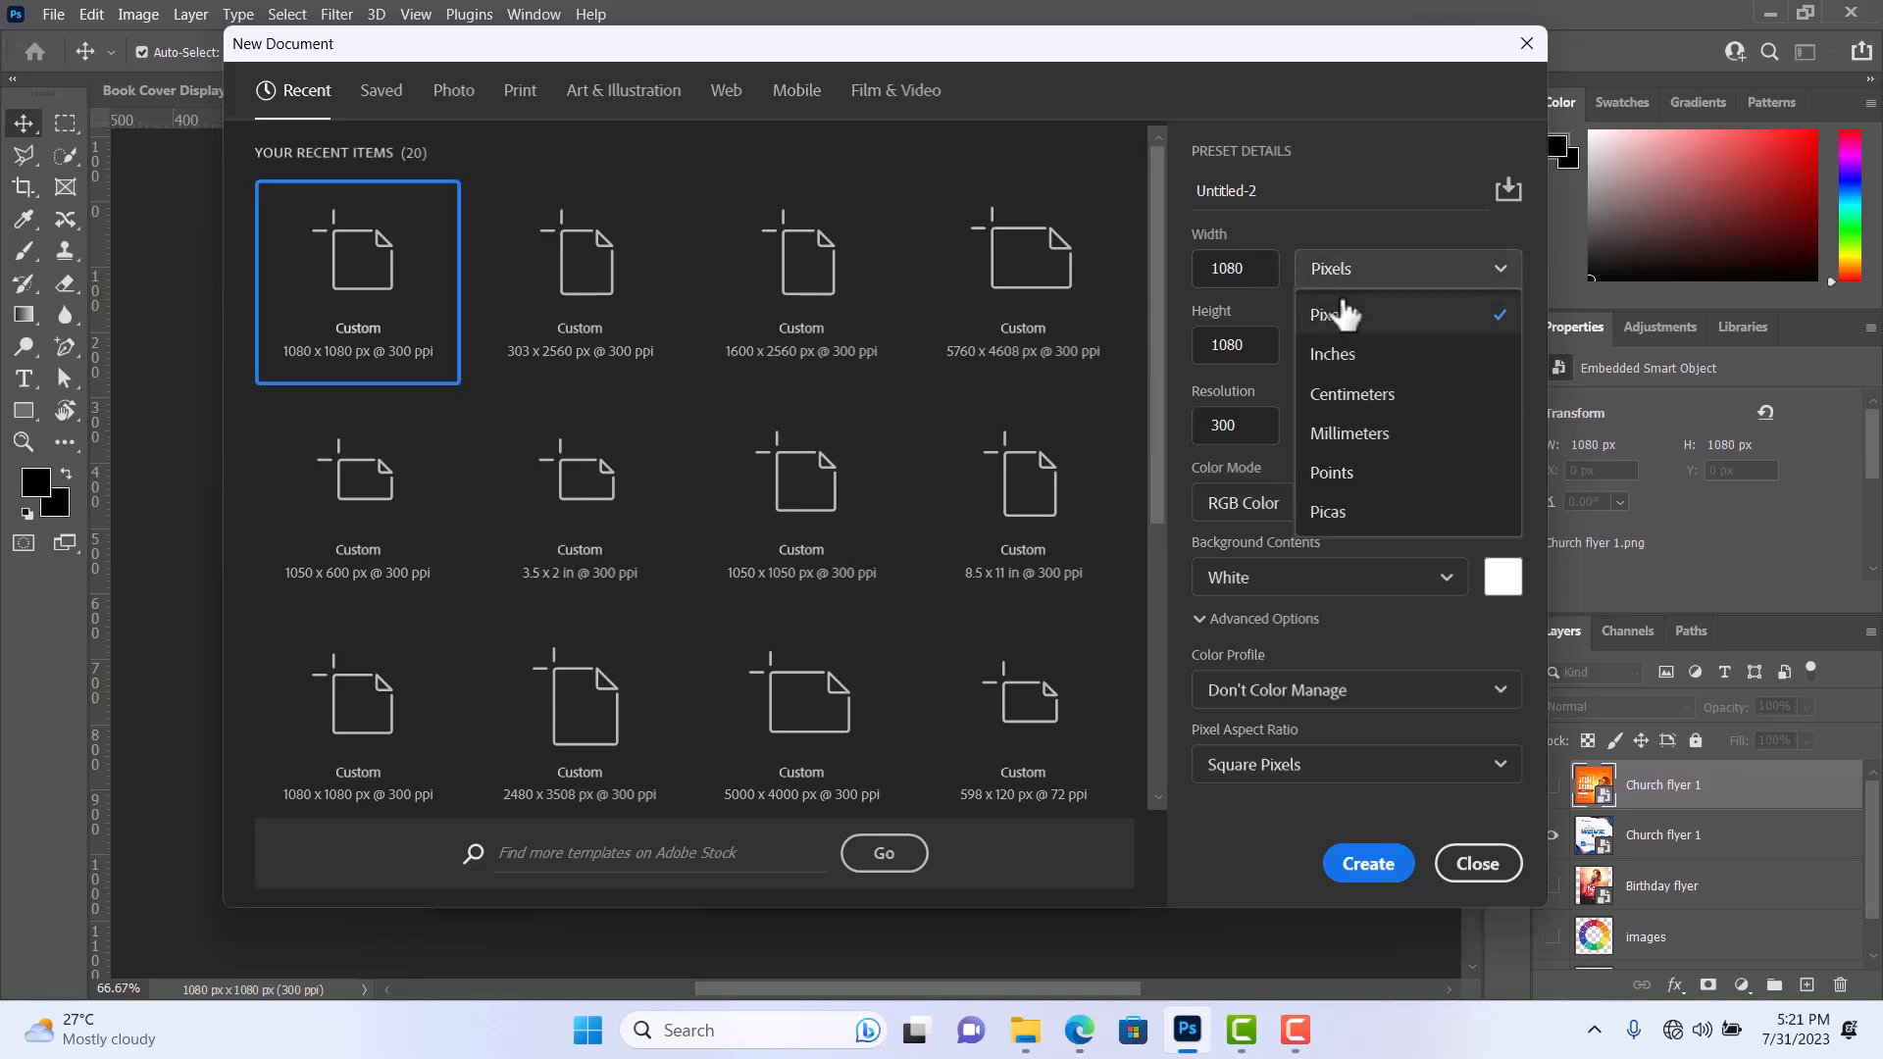
left_click(1338, 353)
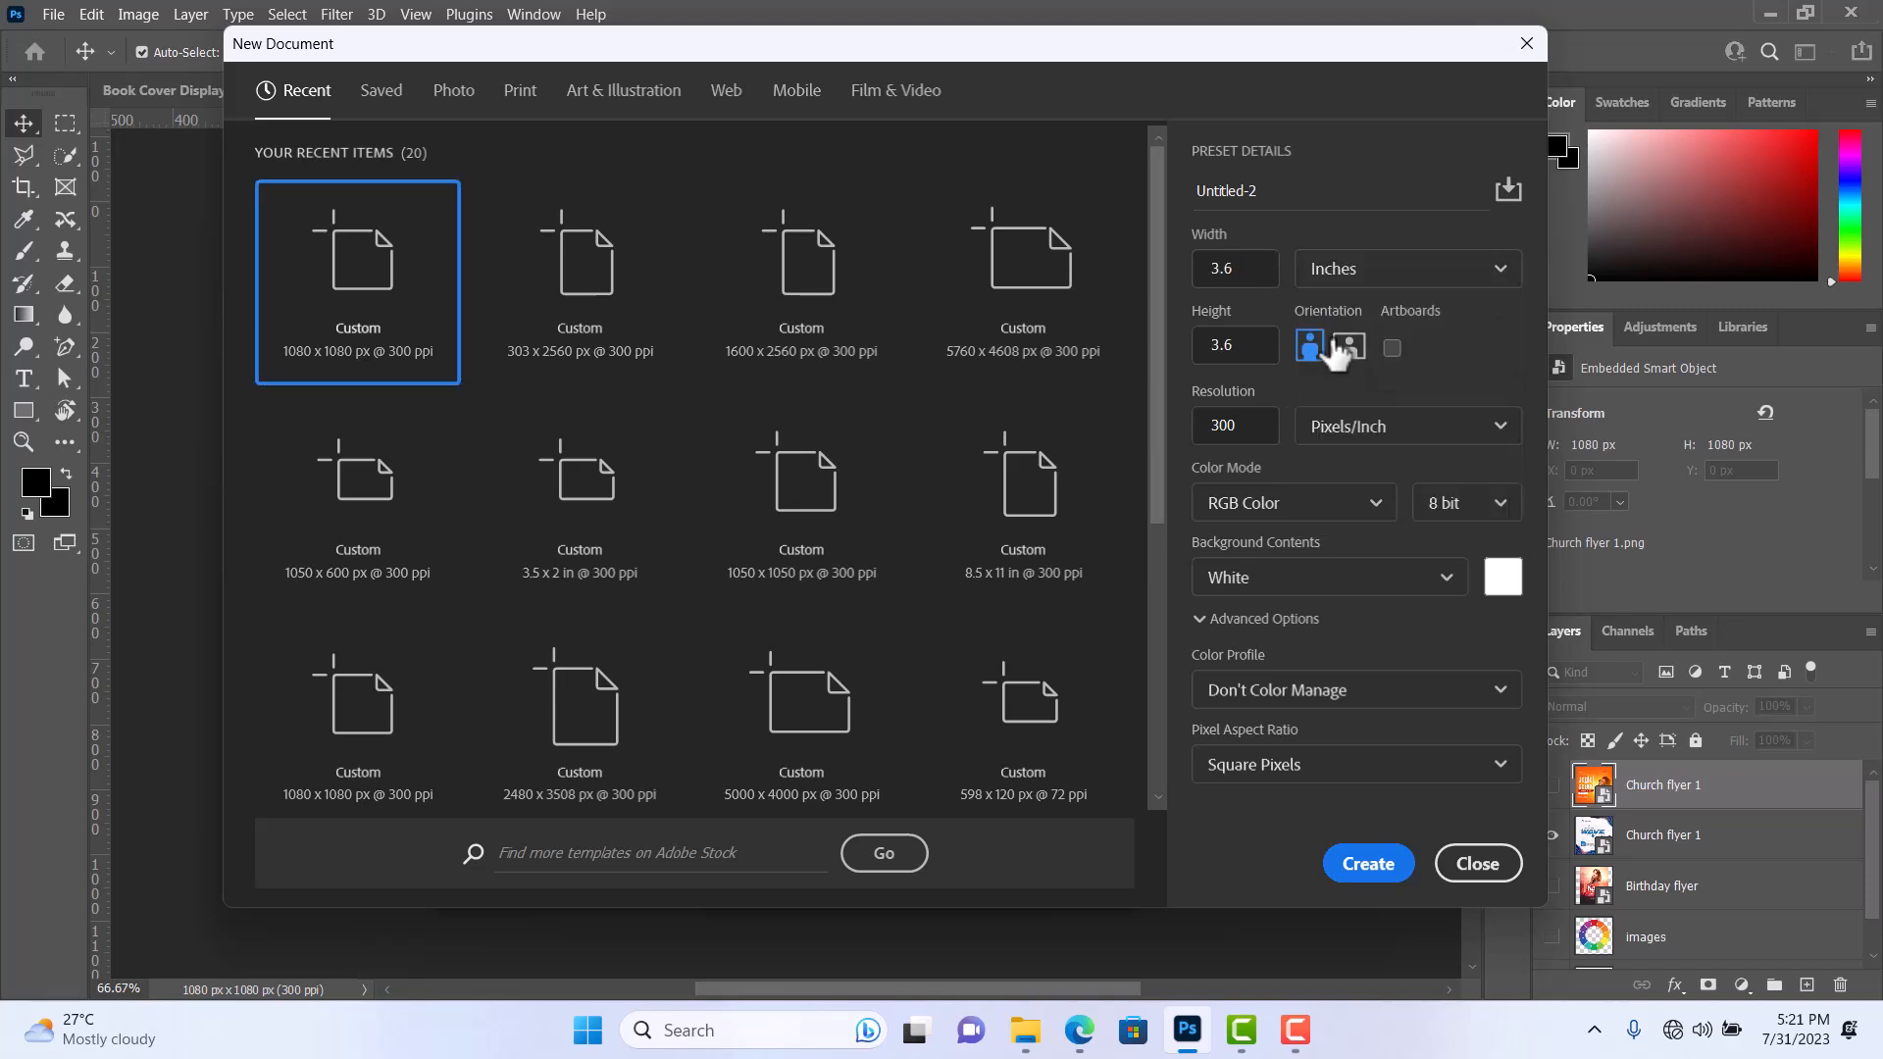
left_click(1263, 274)
key("BackSpace")
type("5")
Set the height to 2.7 inches, name the document "business card" and create it without artboards.
left_click(1257, 348)
left_click_drag(1257, 348, 1195, 348)
type("2.7")
left_click(1291, 192)
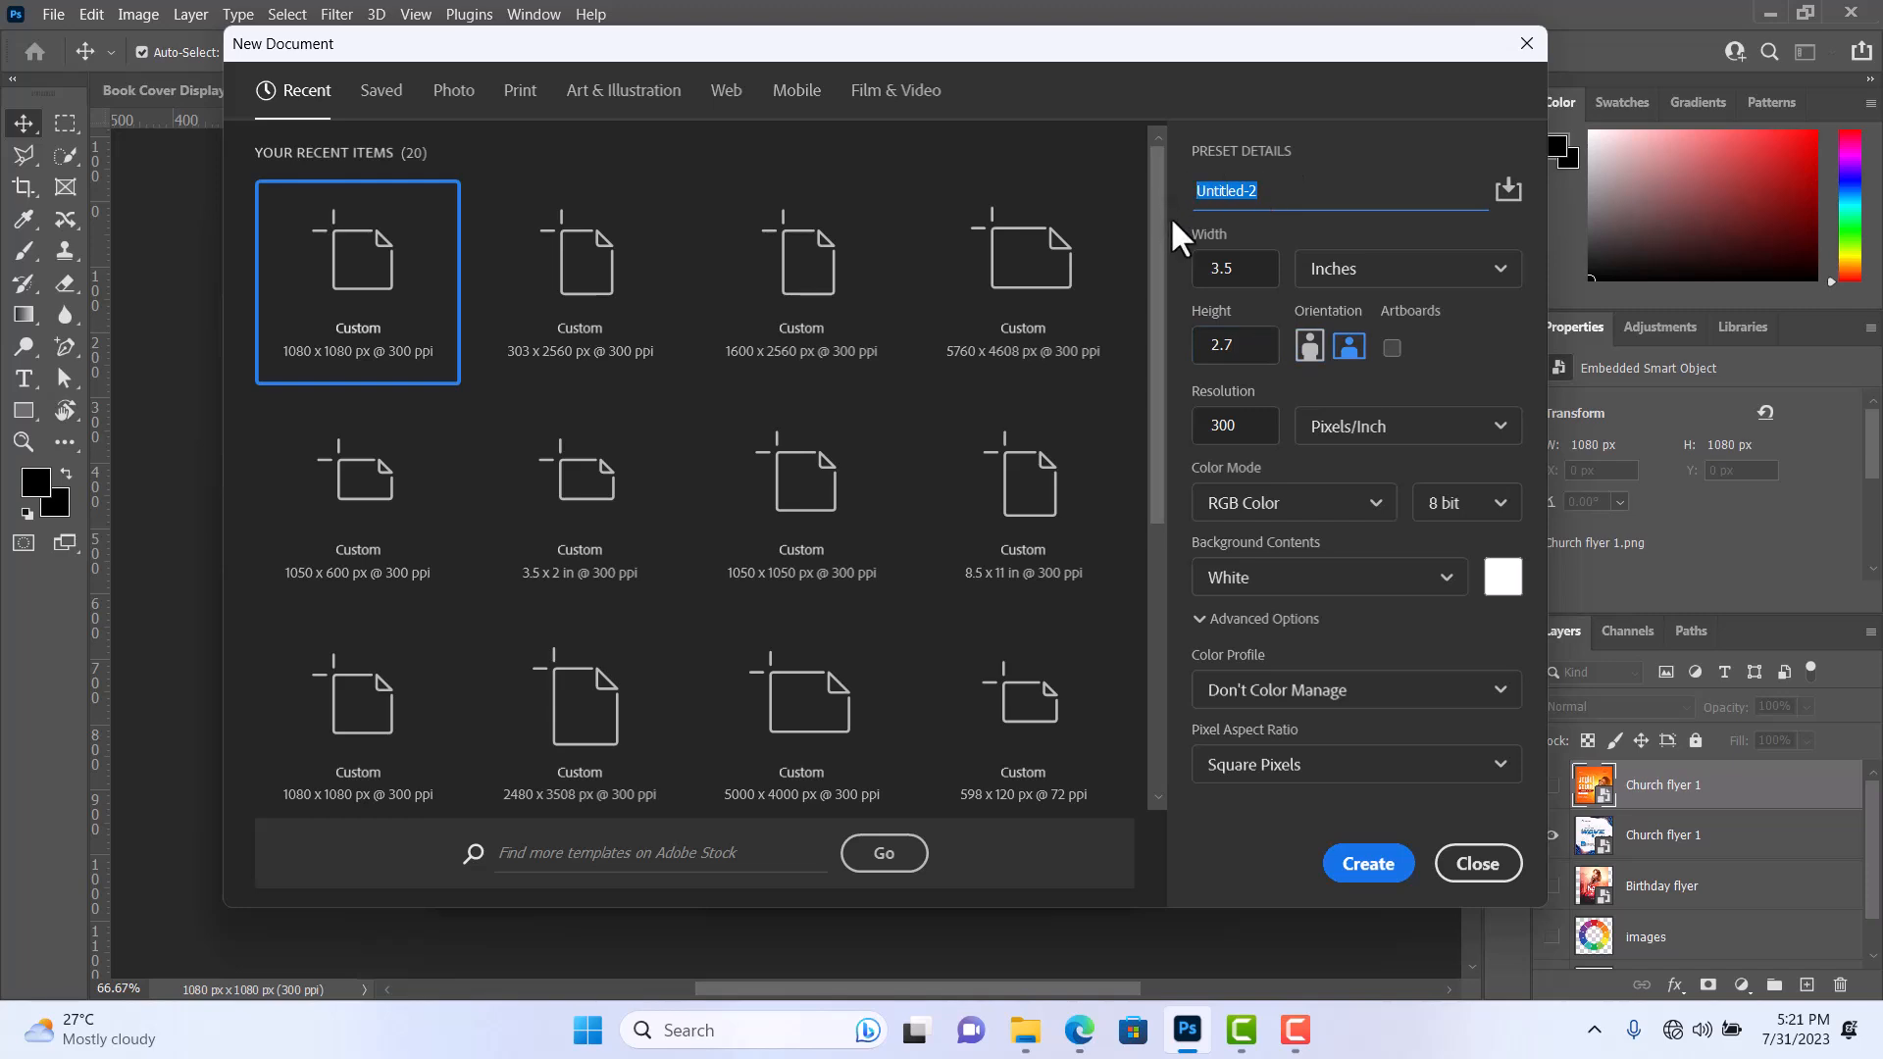
type("business card")
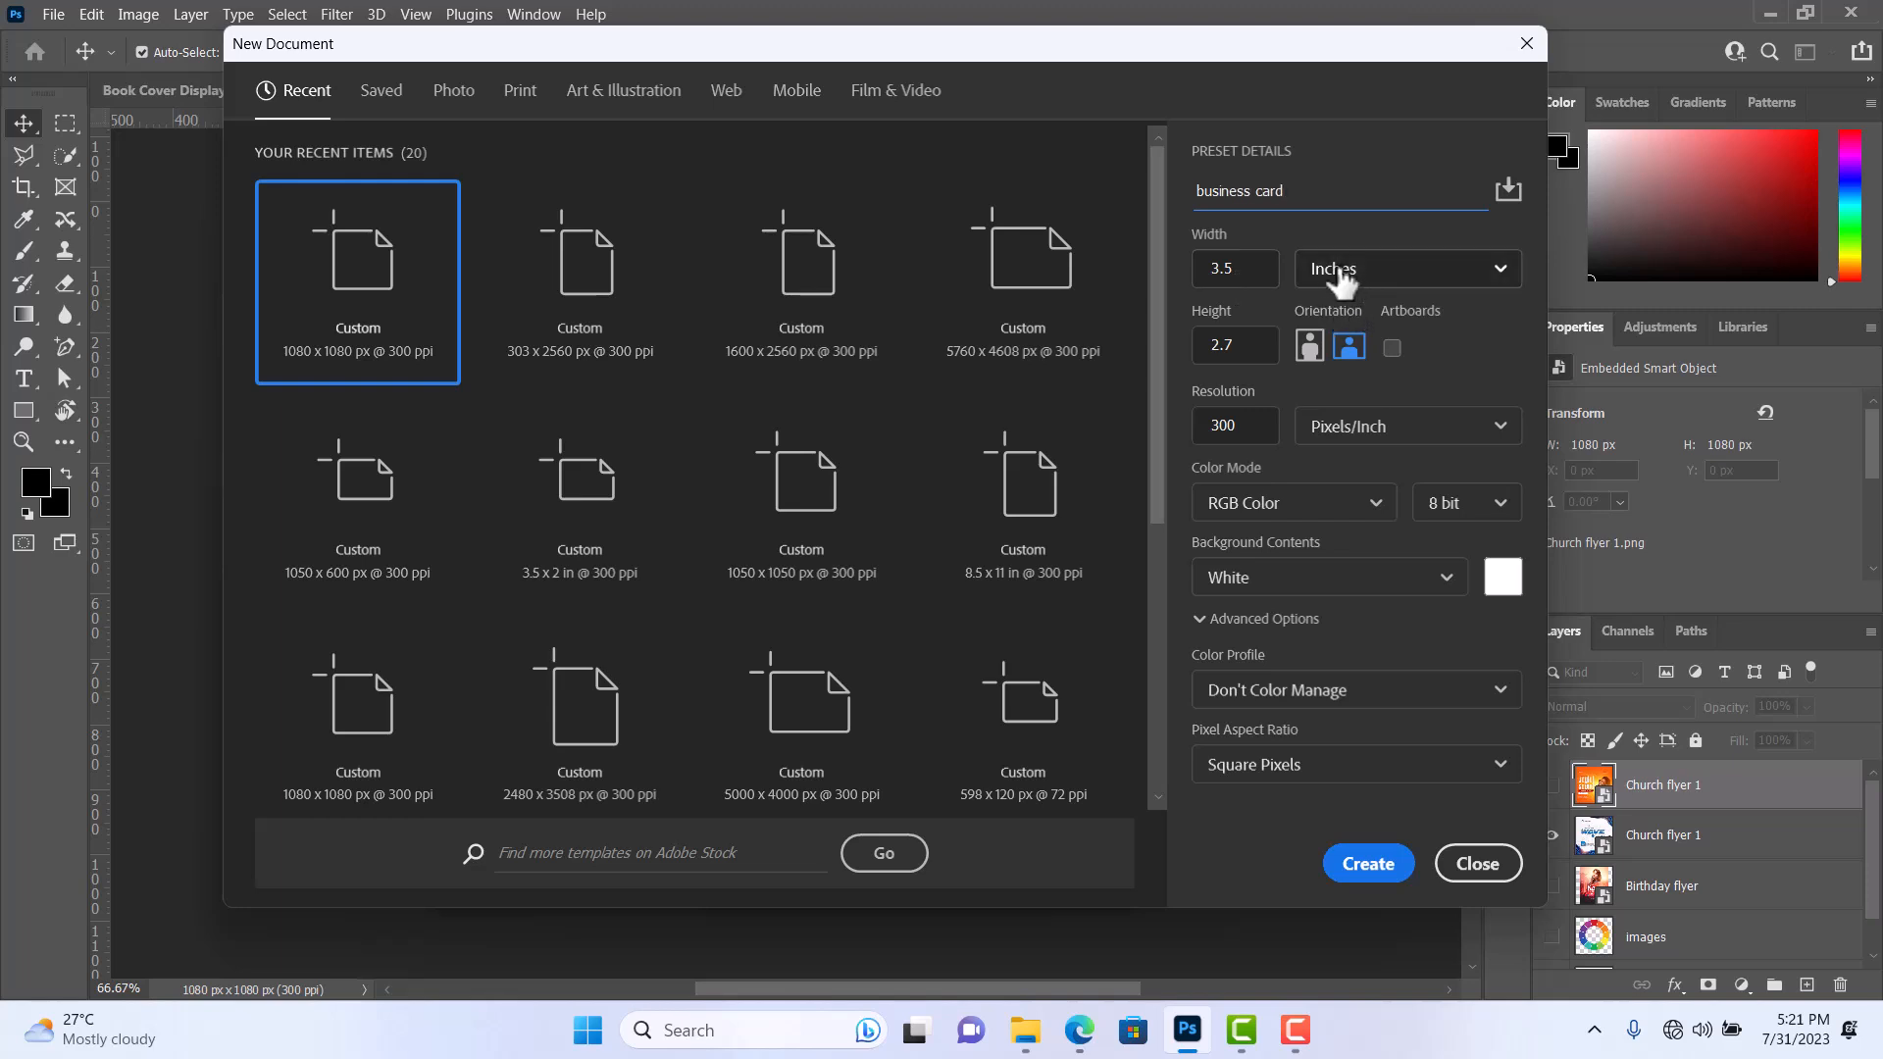
left_click(1392, 347)
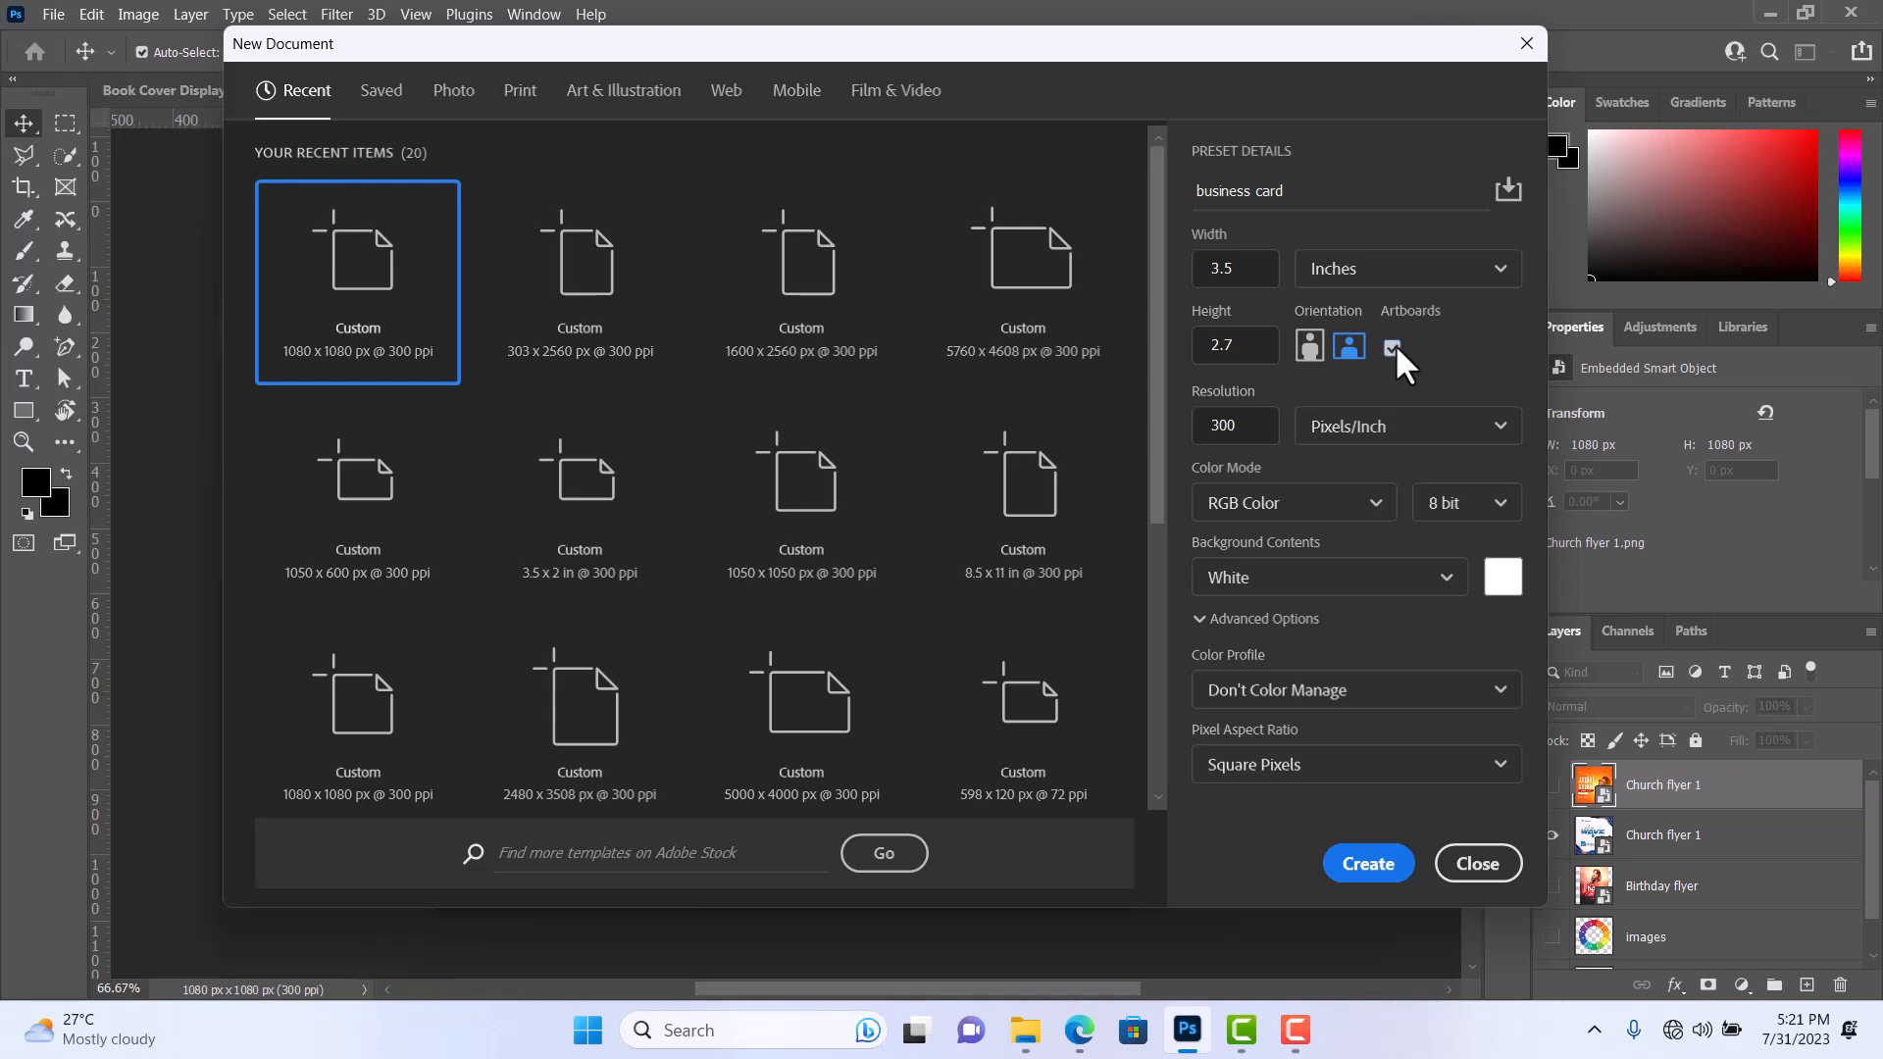
left_click(1393, 347)
left_click(1368, 873)
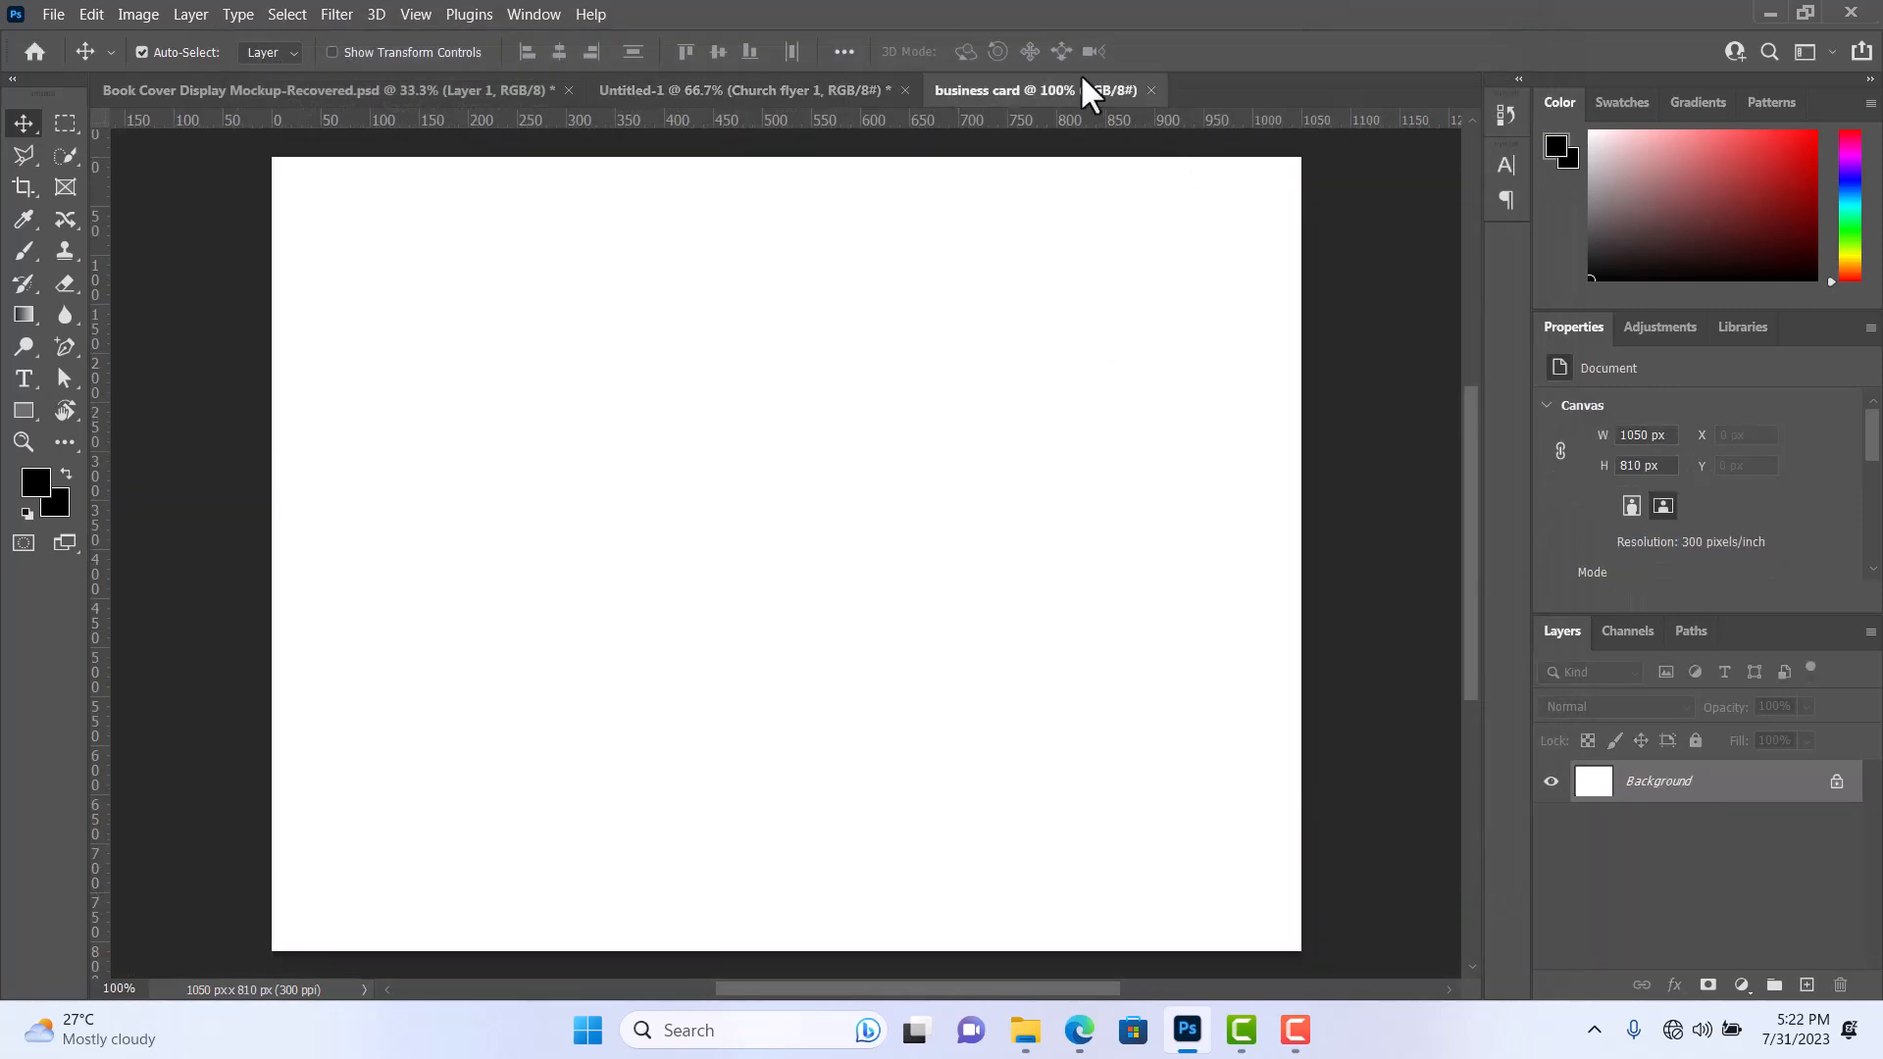
Create another new document 3.5 inches wide and 2.3 inches high at 300 pixels/inch.
left_click(53, 14)
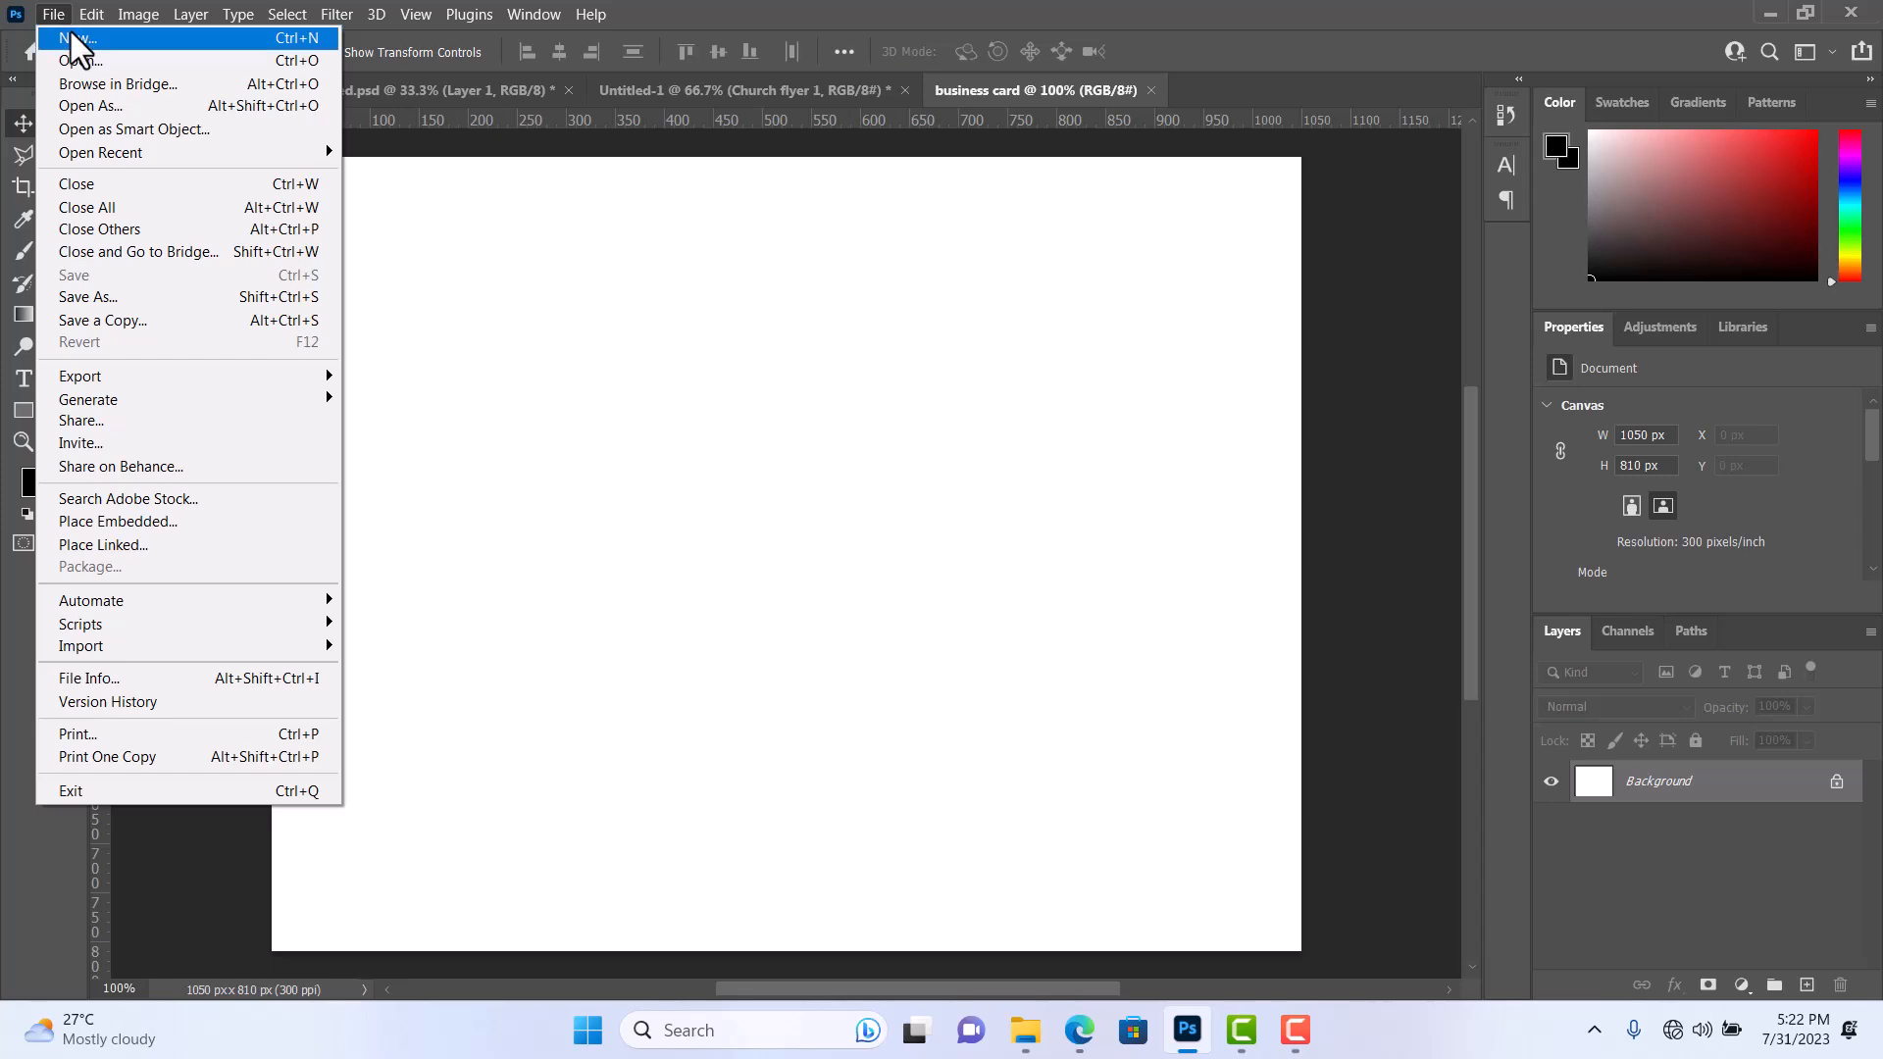
key("Escape")
key("ctrl+n")
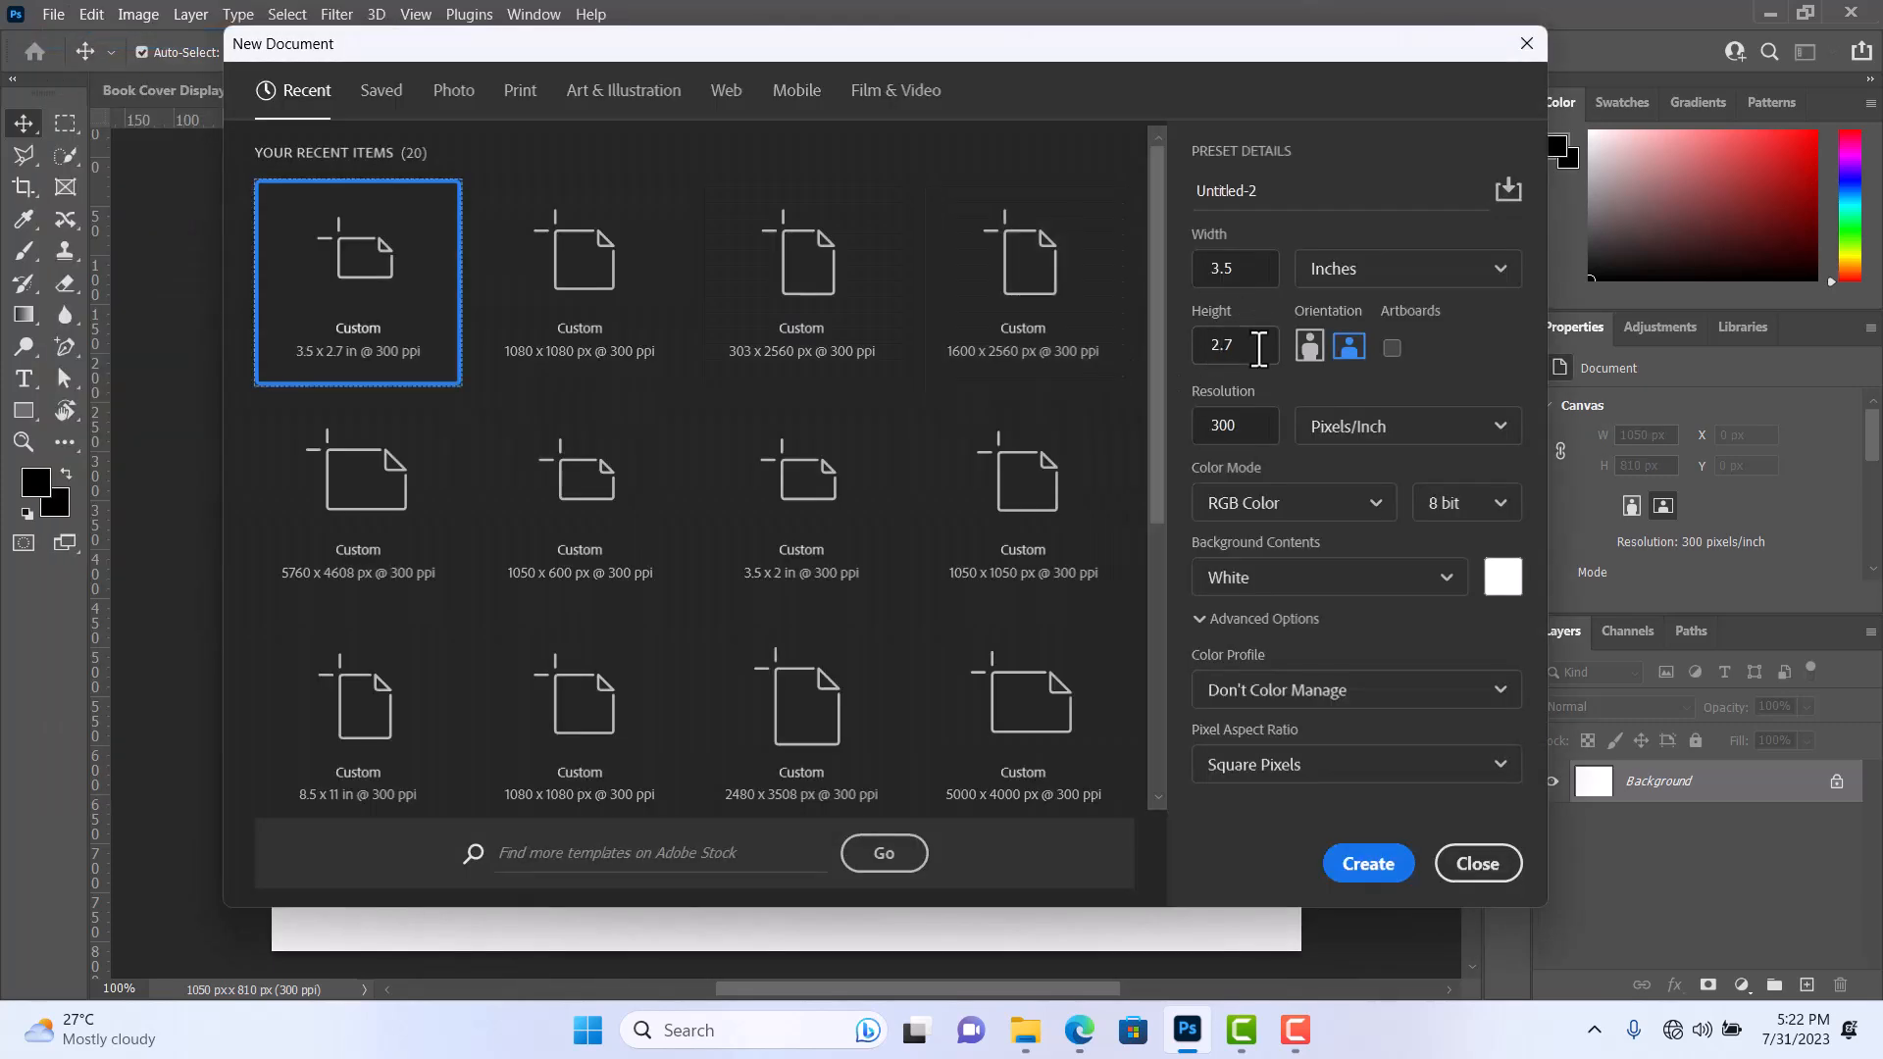
left_click(1254, 347)
left_click_drag(1255, 347, 1216, 350)
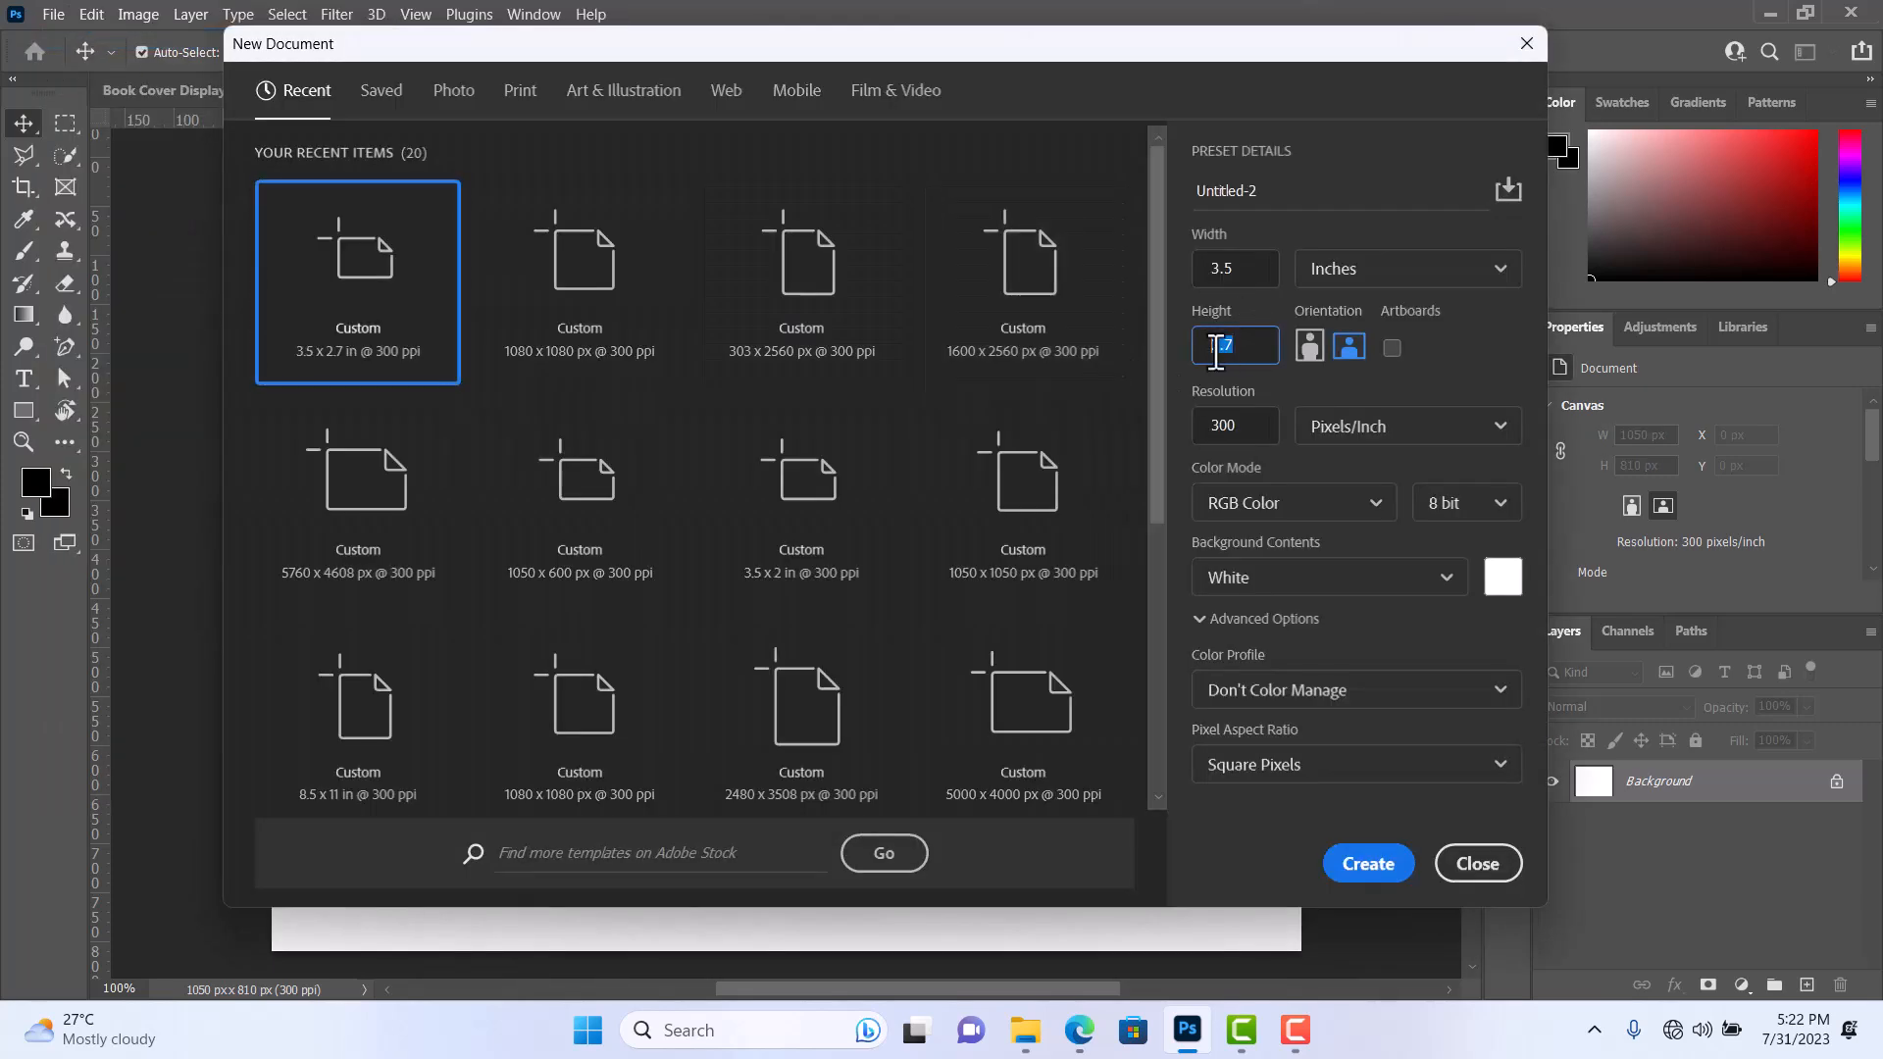
key("BackSpace")
type("2.3")
left_click(1378, 867)
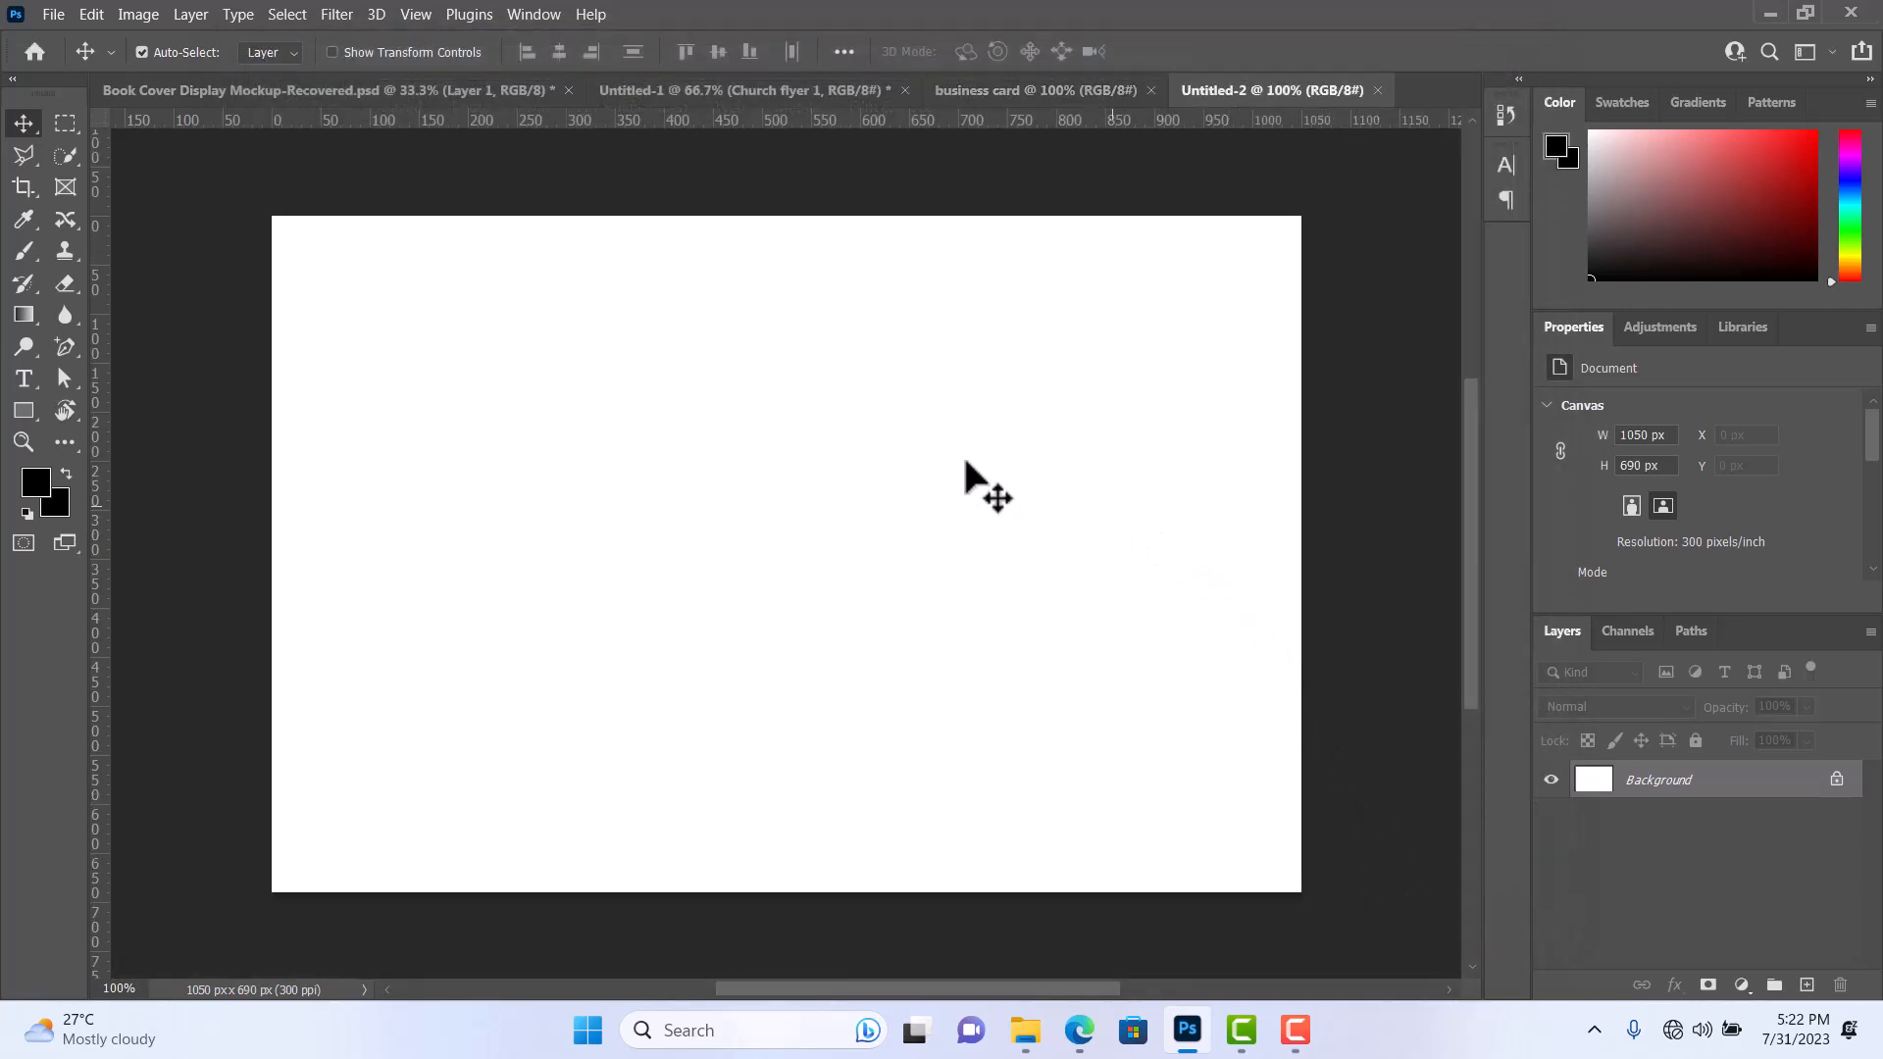
Create a new document 3.5 inches wide and 2.2 inches high at 300 pixels/inch.
left_click(44, 12)
left_click(71, 39)
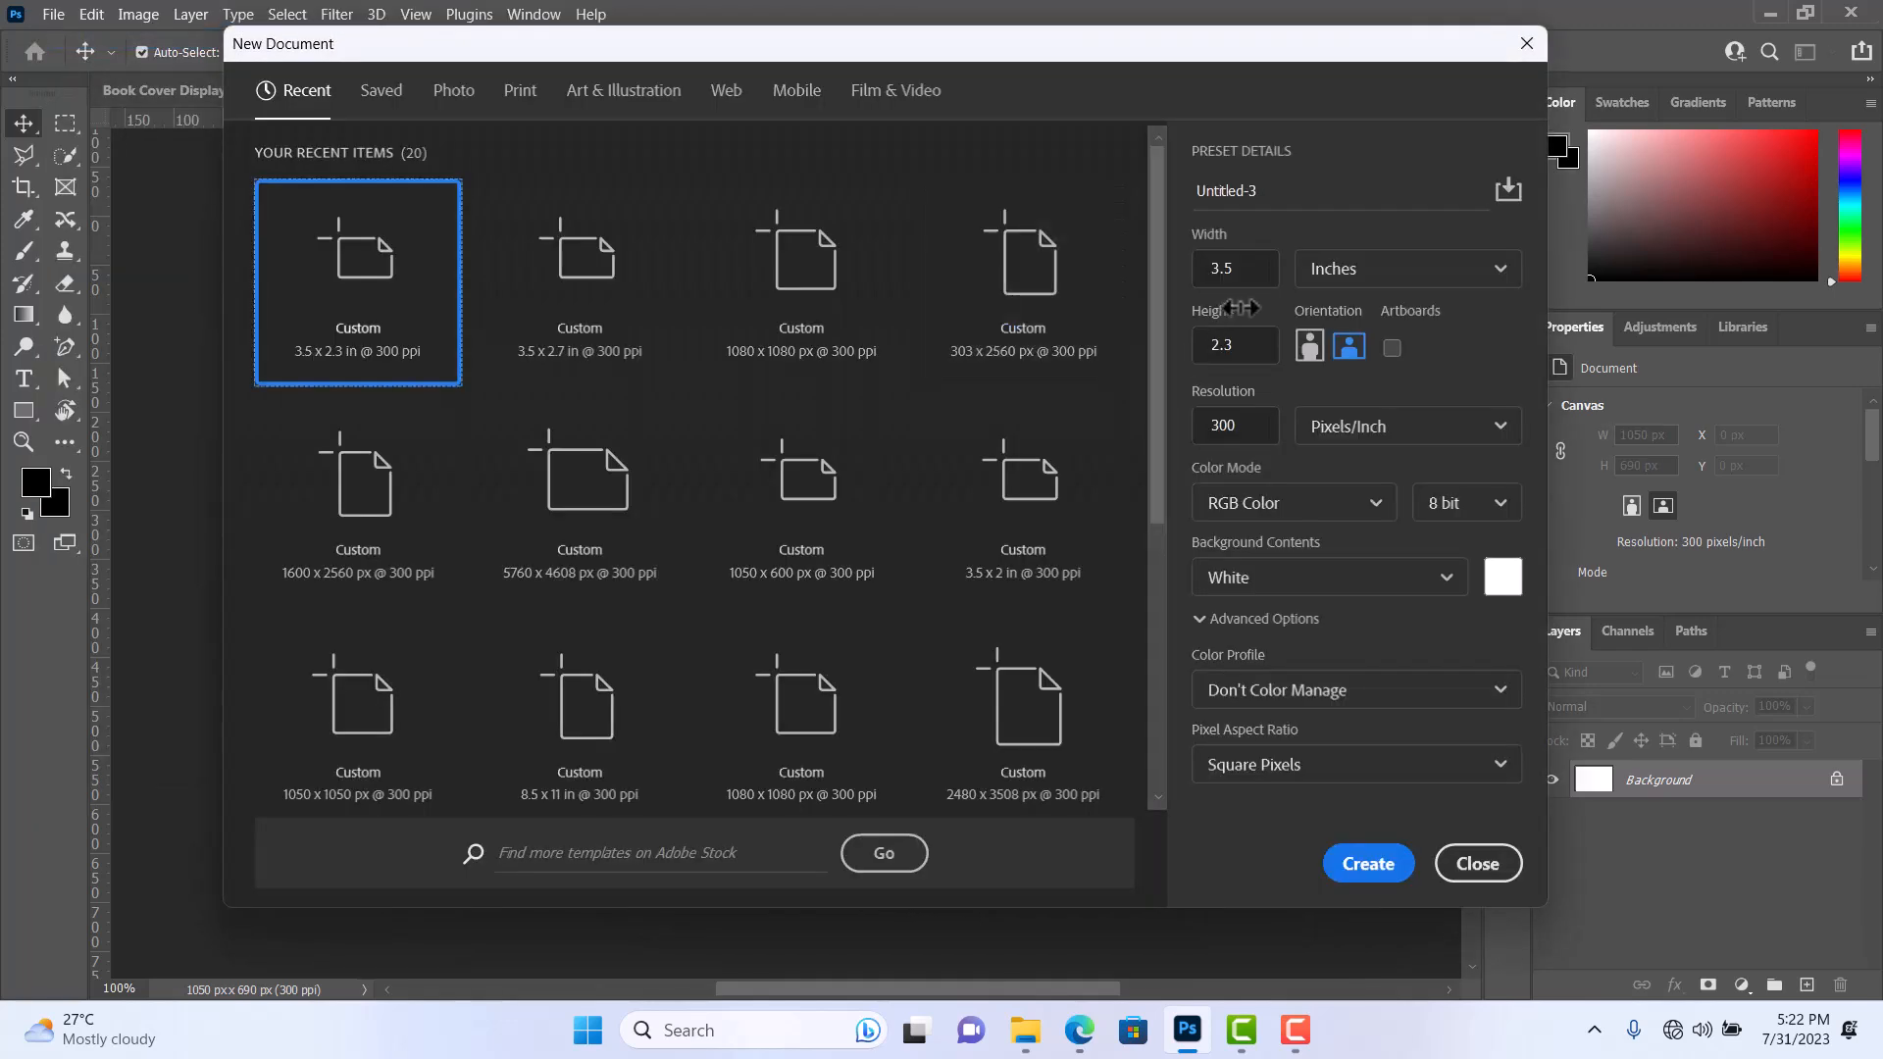
left_click(1232, 346)
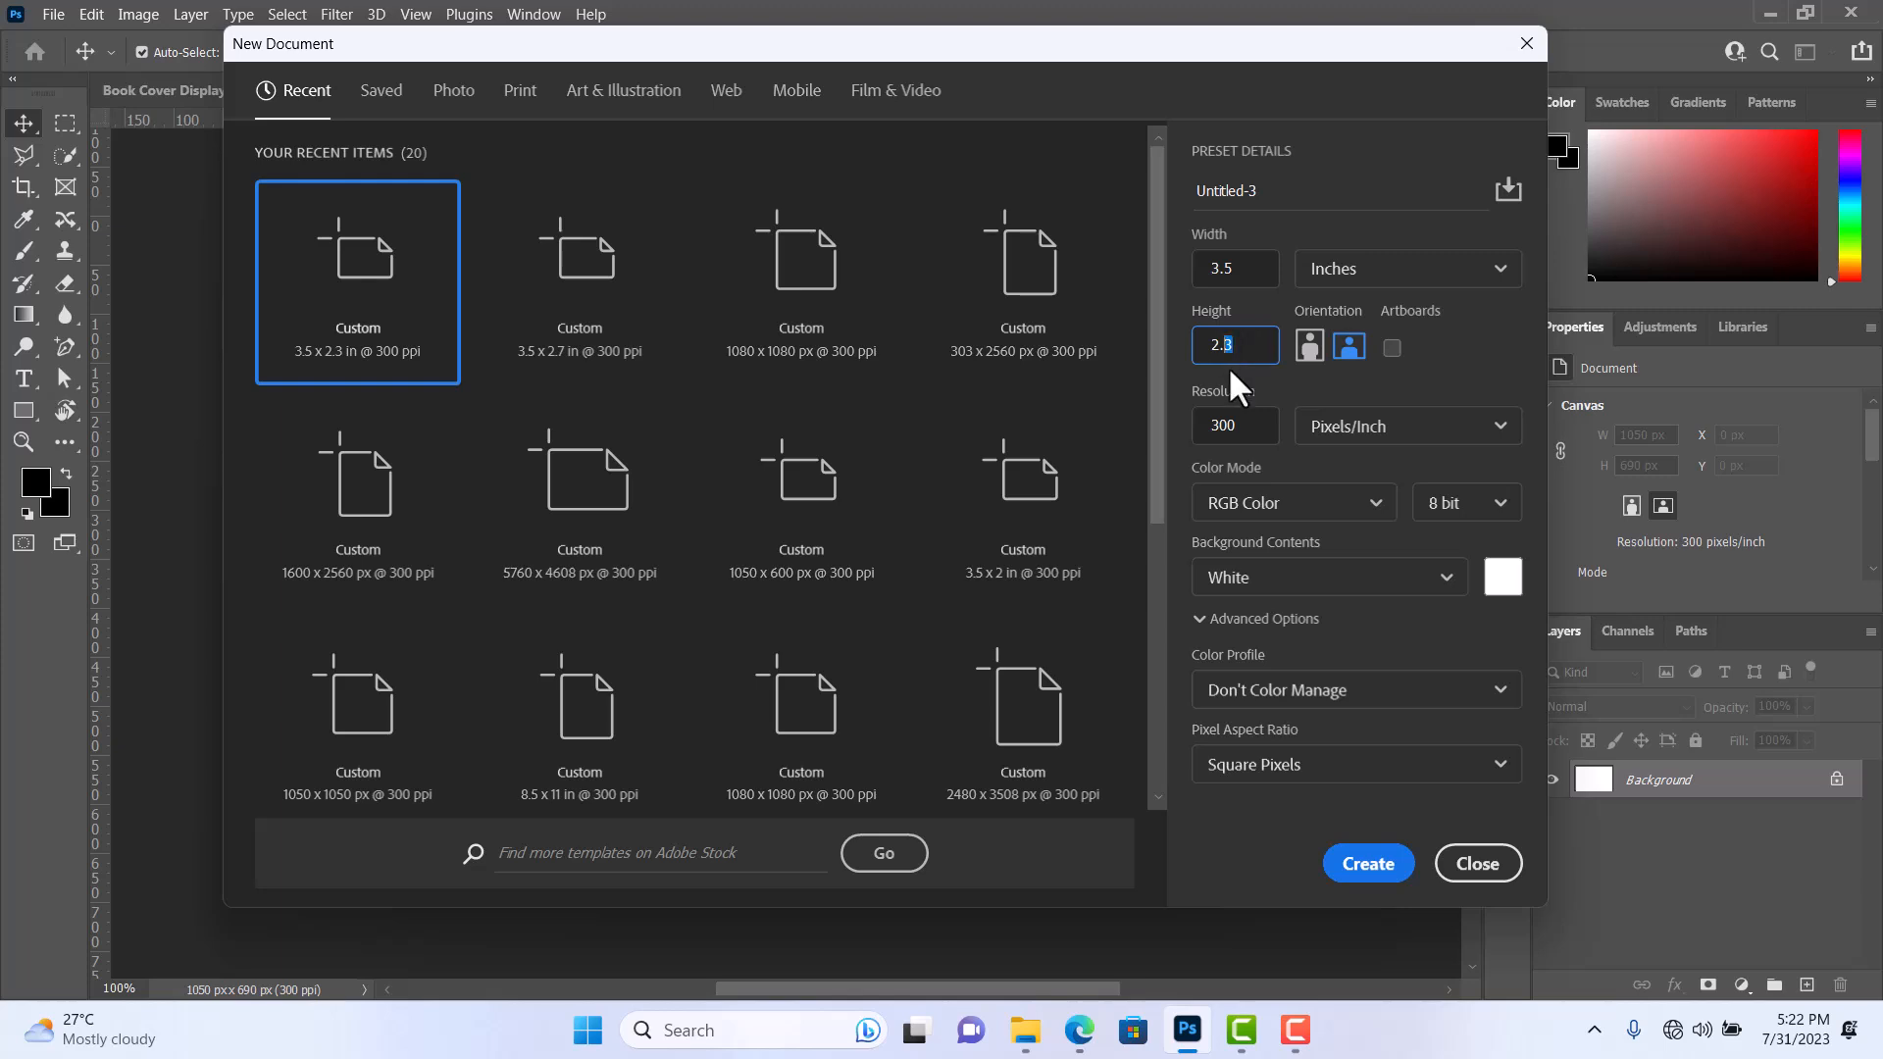
type("2")
left_click(1368, 865)
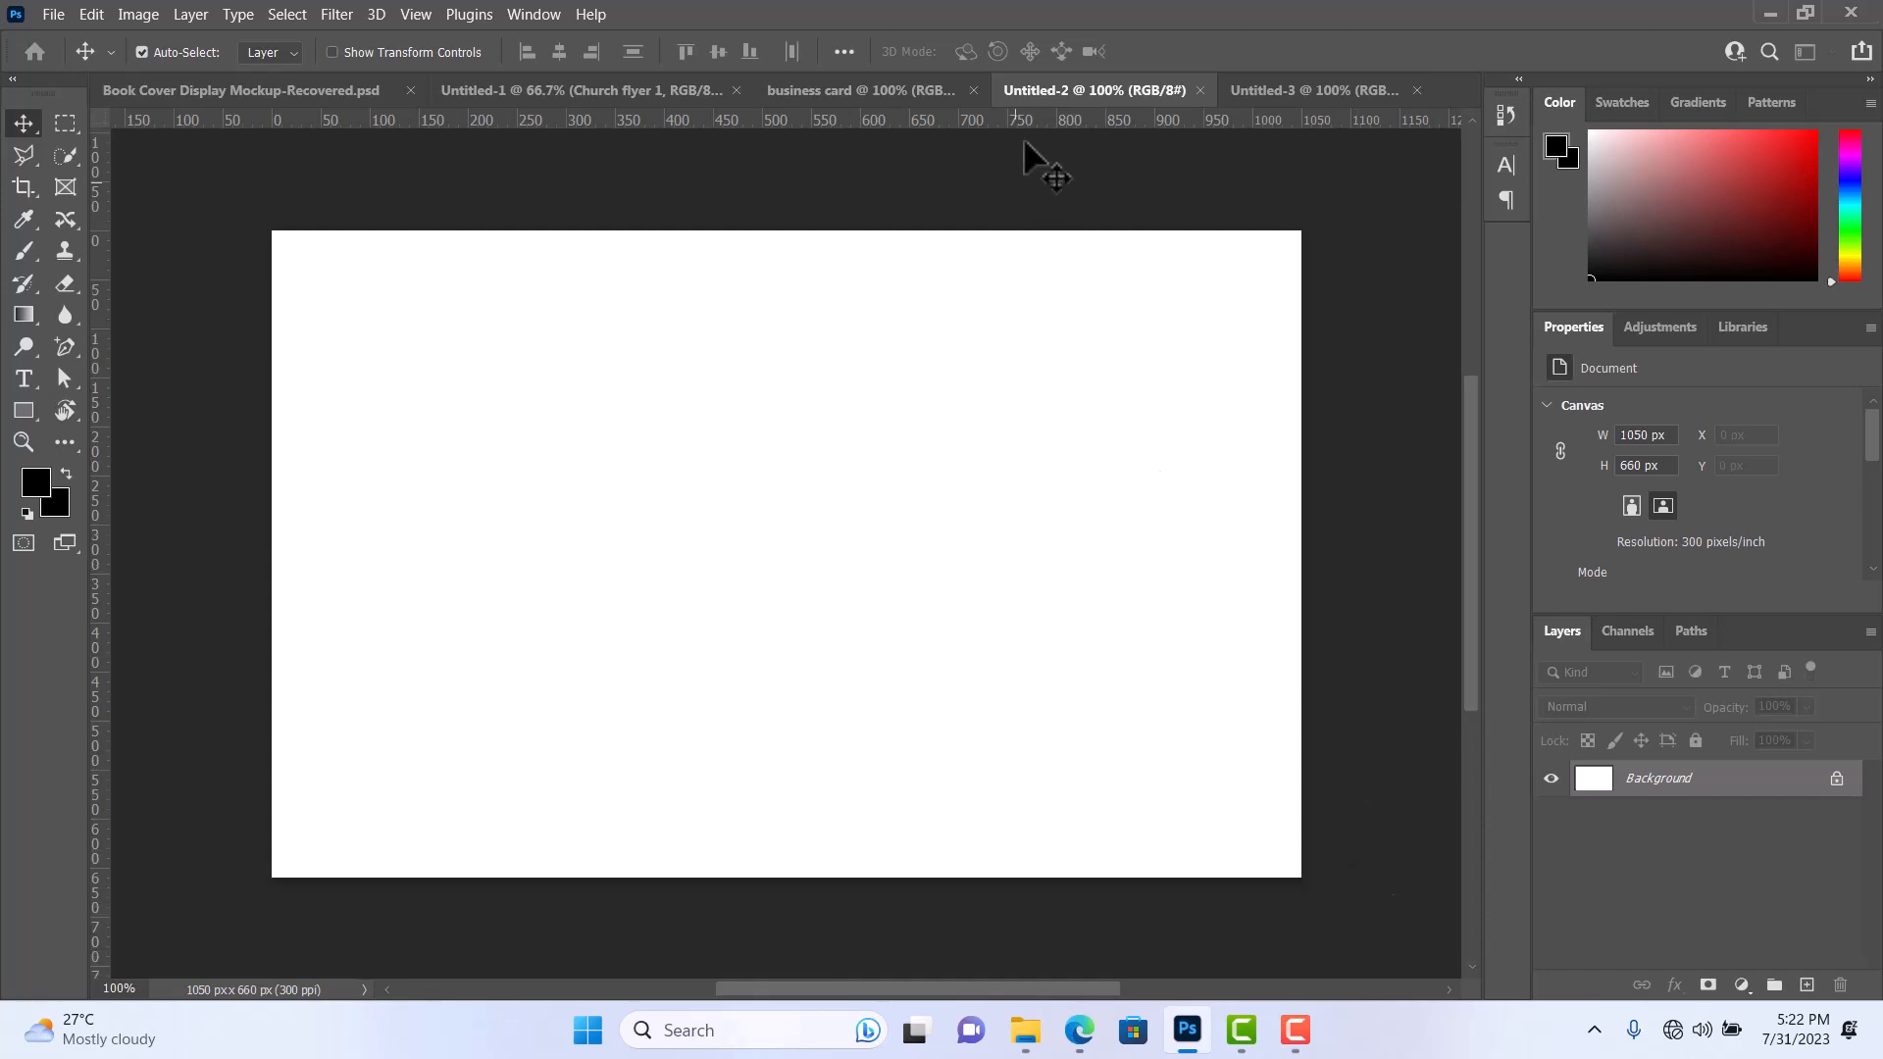
Close the blank Untitled-2 and business card documents, leaving the 3.5 by 2.2 inch document open.
left_click(1069, 86)
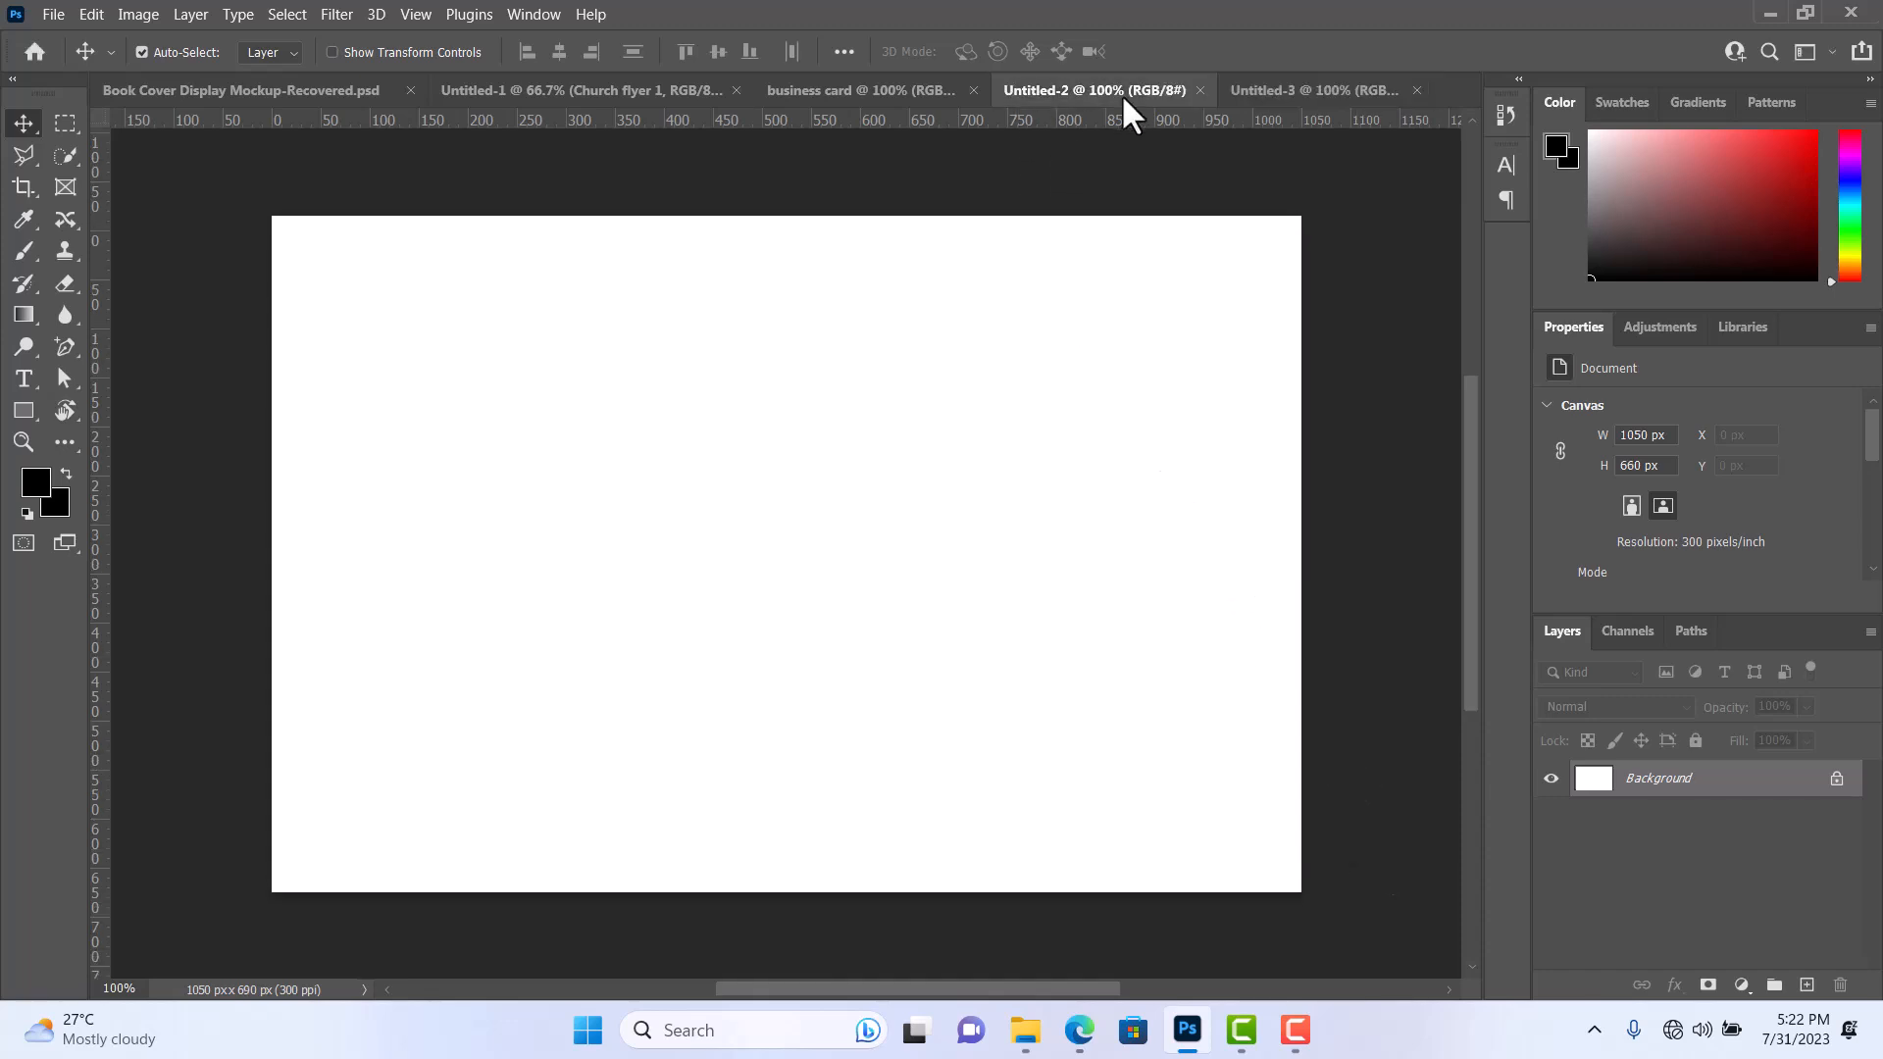
left_click(1202, 90)
left_click(991, 92)
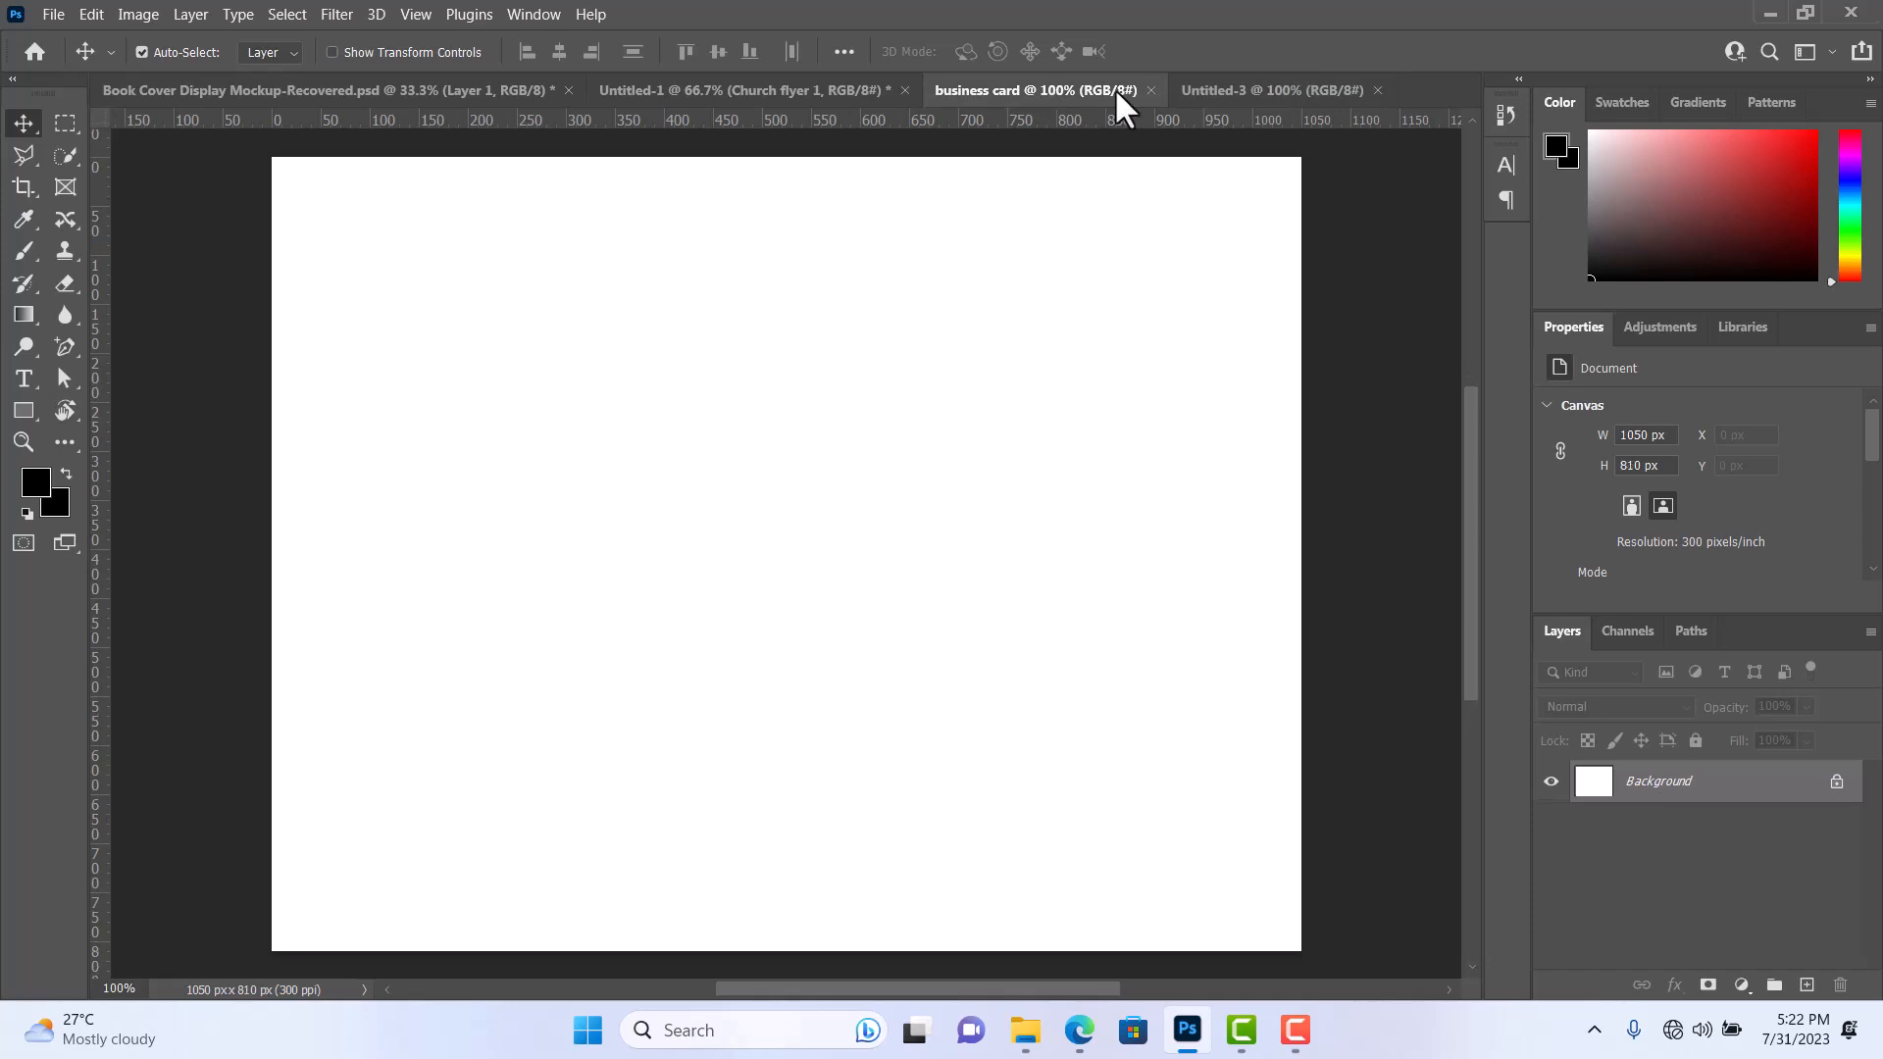
left_click(1151, 90)
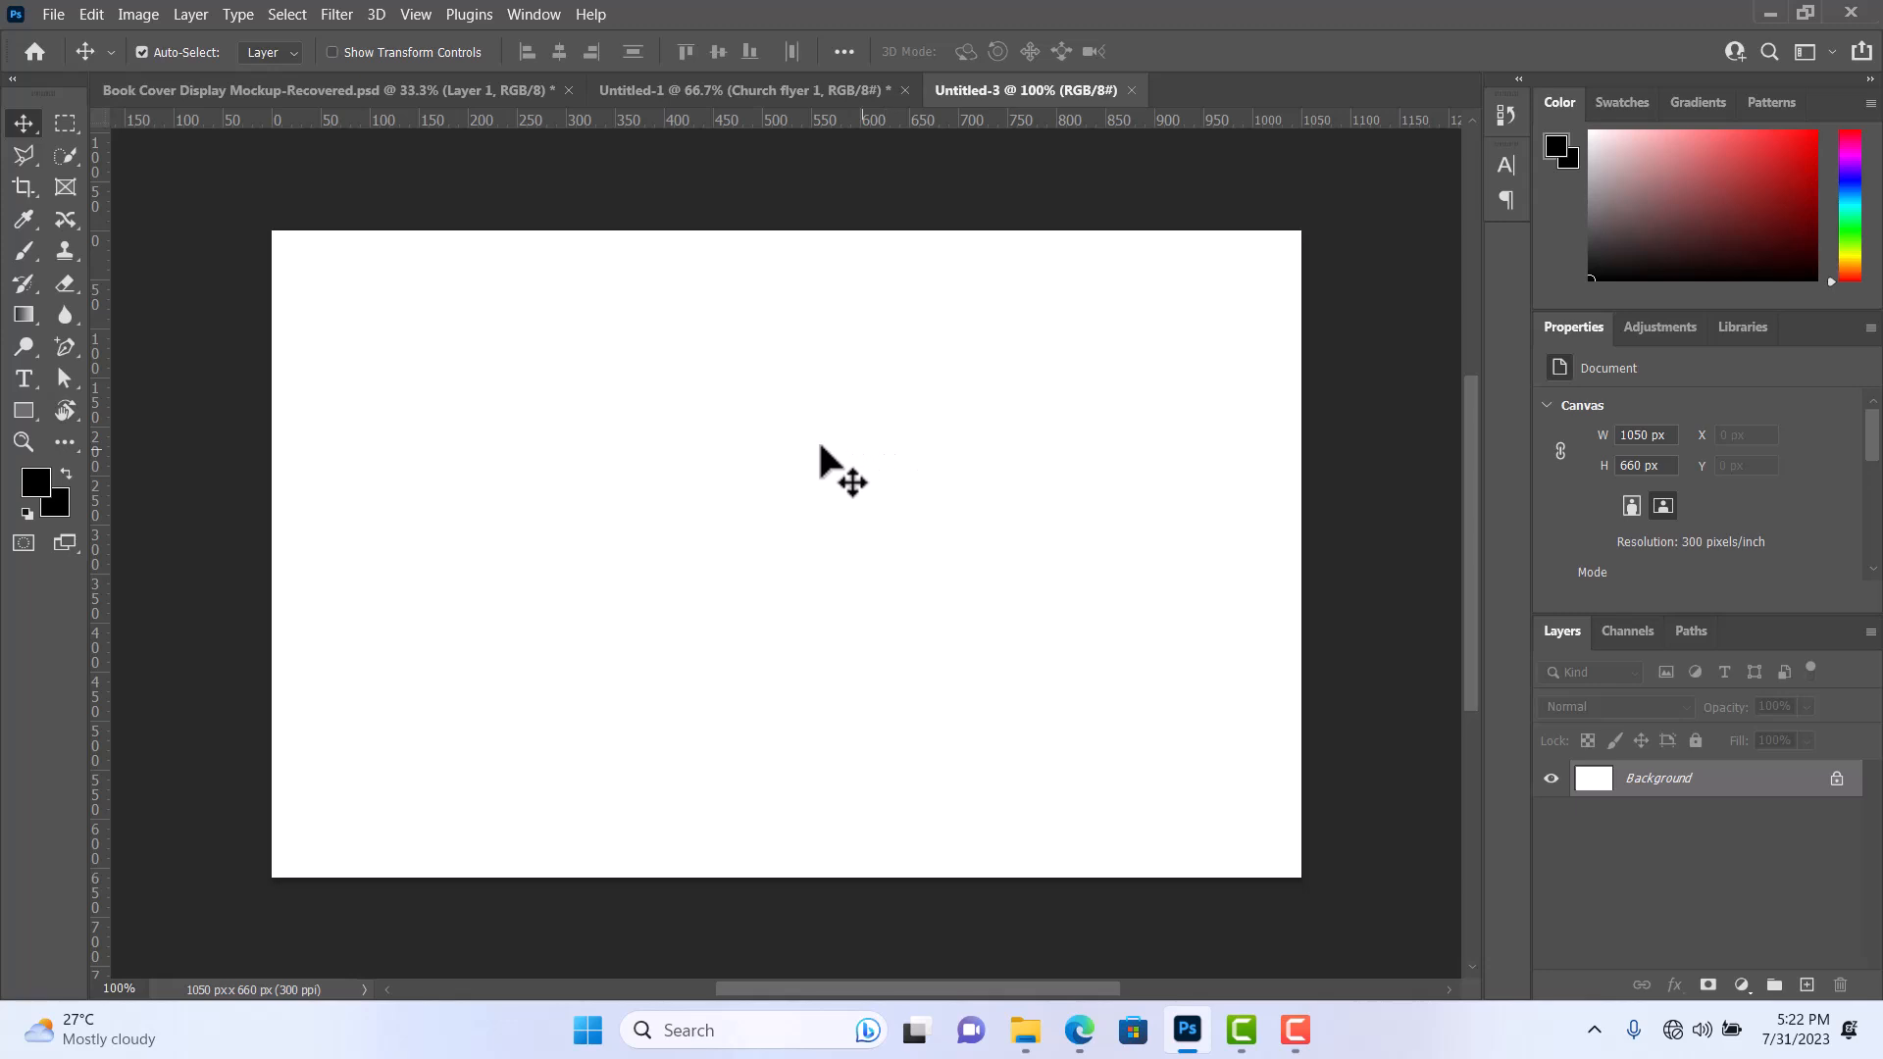
Unlock the background of the 3.5 by 2.2 inch document to make it a regular layer.
left_click(1836, 778)
left_click(1777, 785)
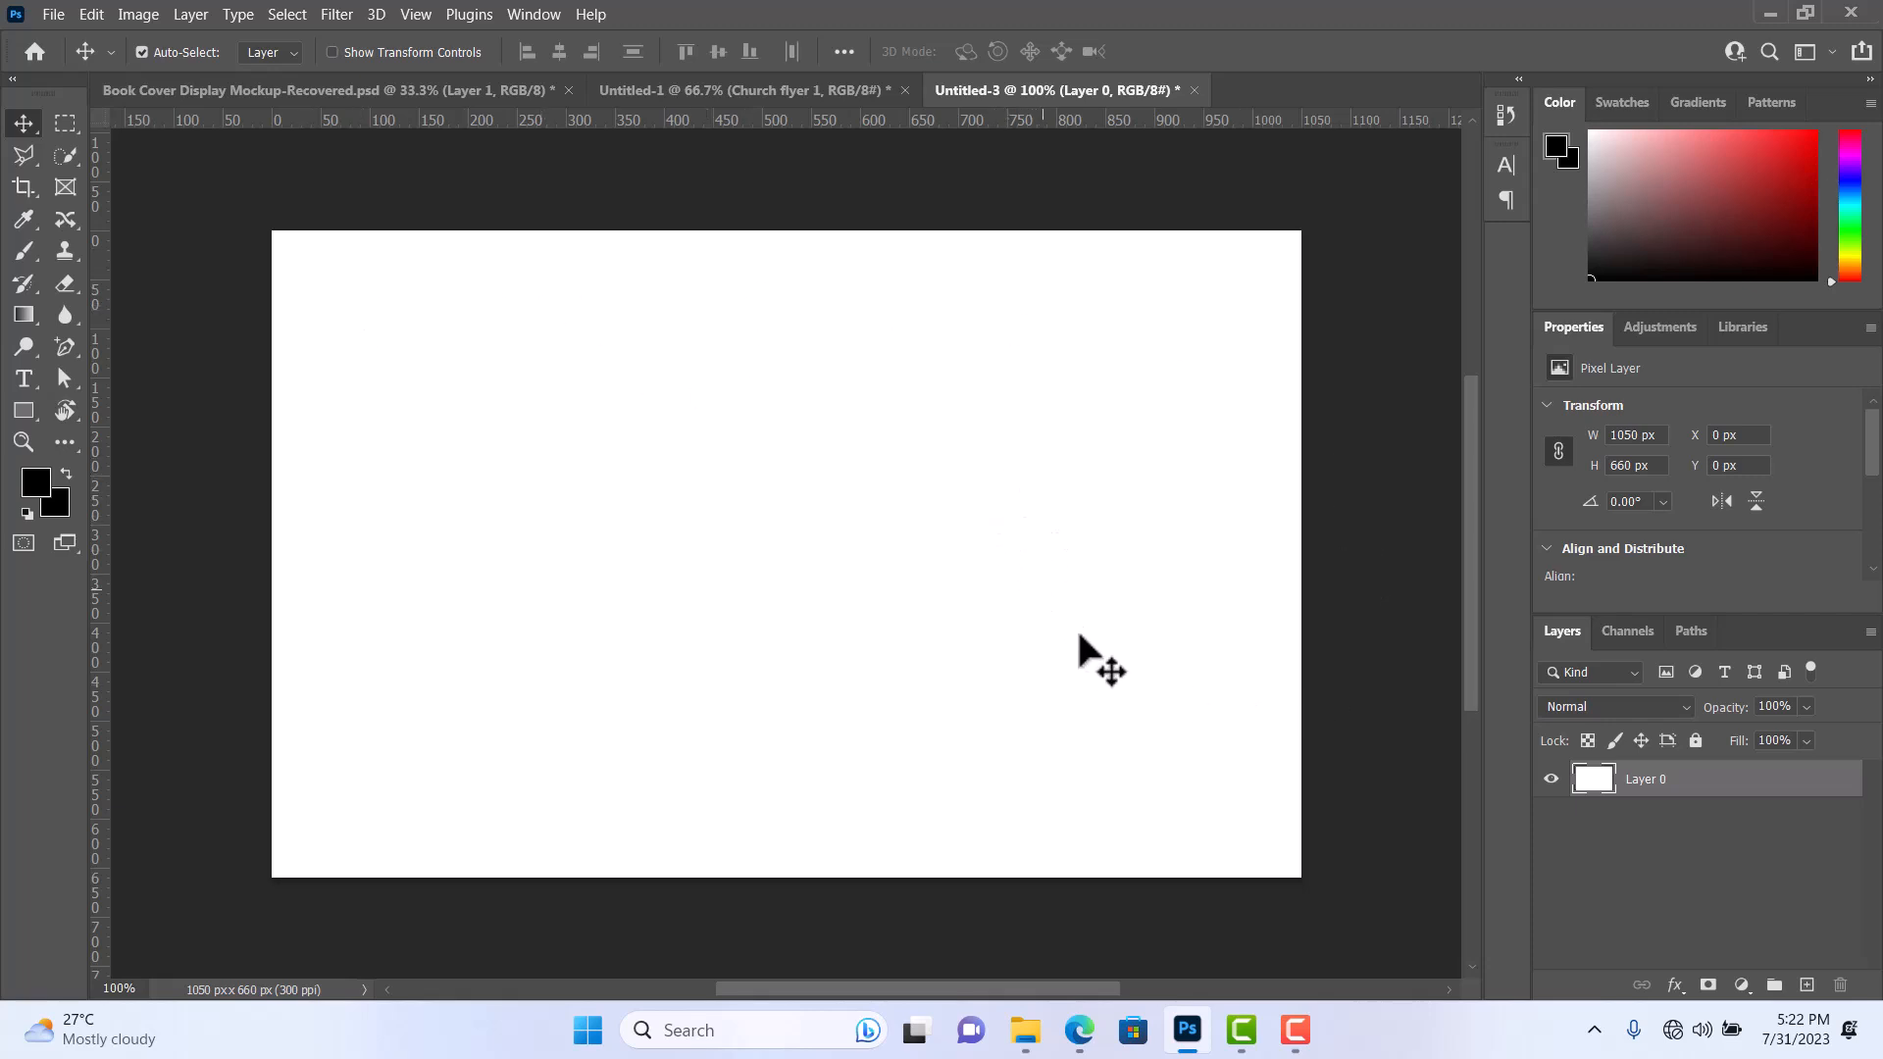
Switch to File Explorer and place the Alotech Designs Hub logo from the BUSINESS CARD DESIGN folder into the Photoshop document.
left_click(1762, 12)
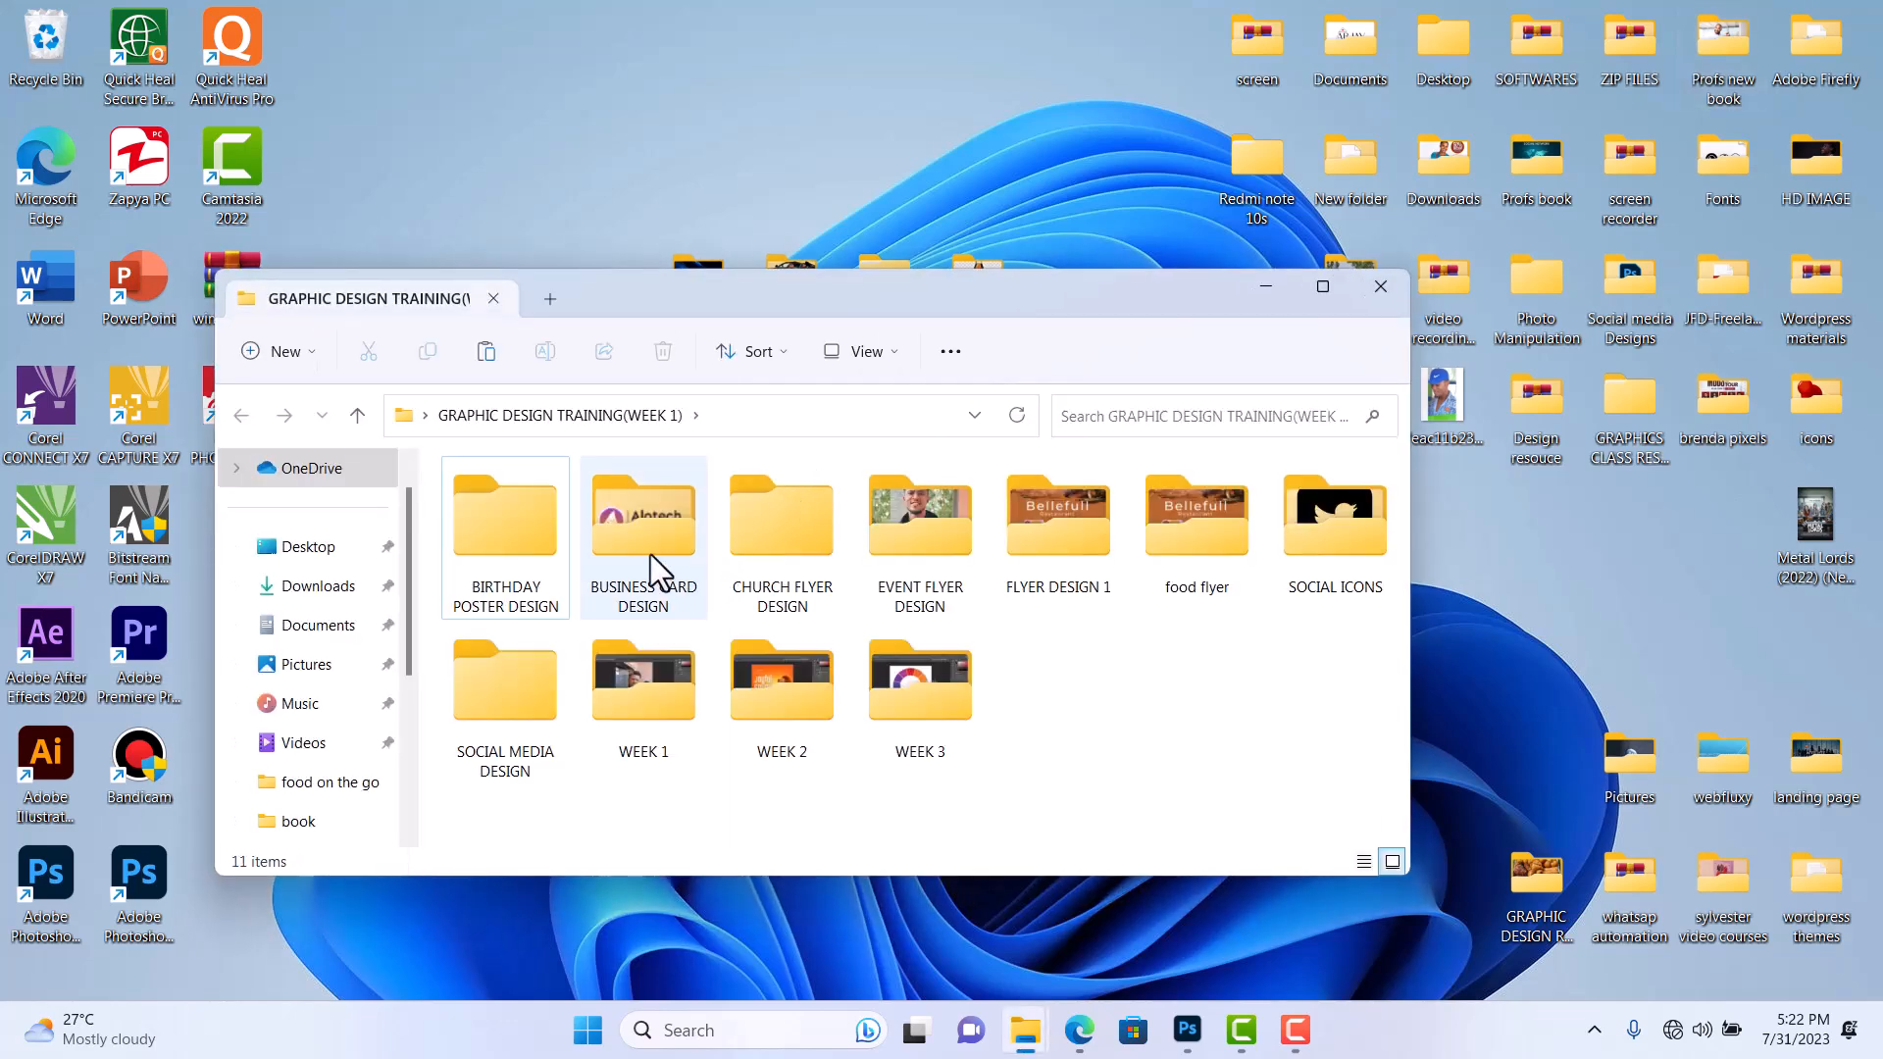
left_click(651, 555)
double_click(651, 555)
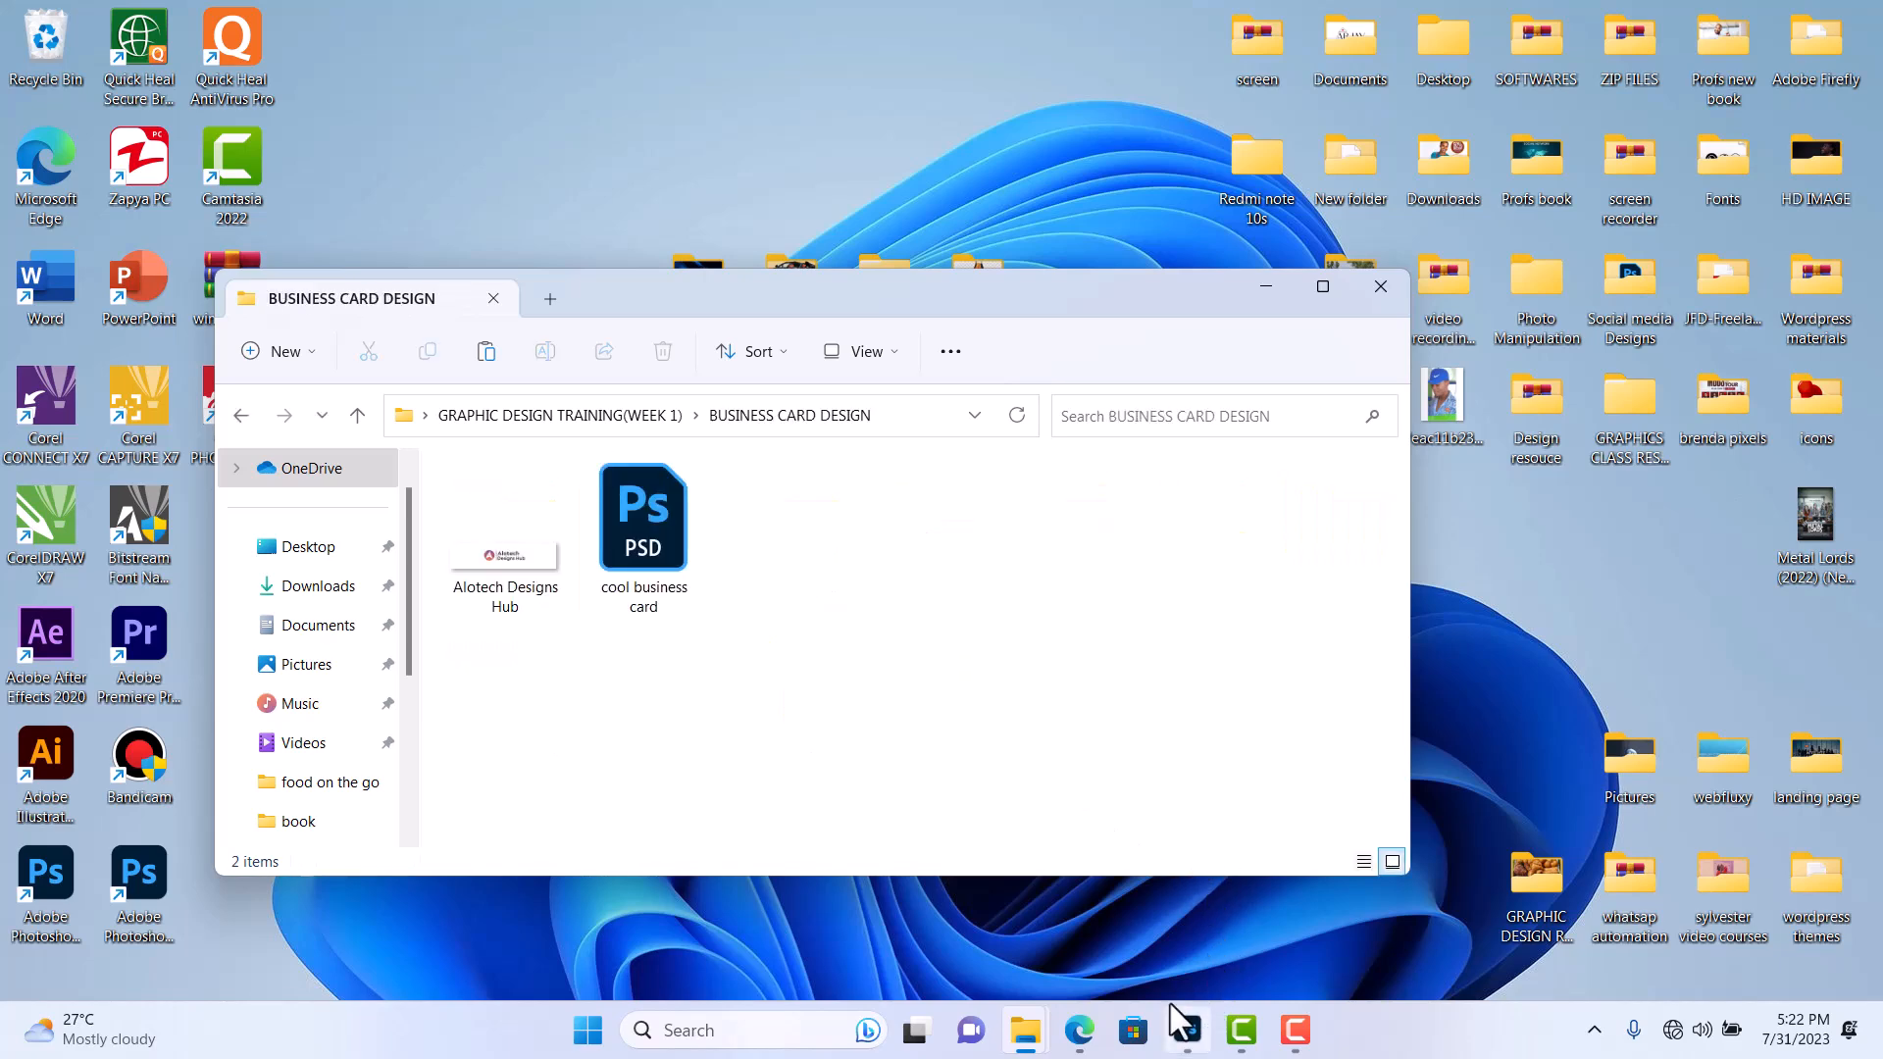
left_click(1187, 1030)
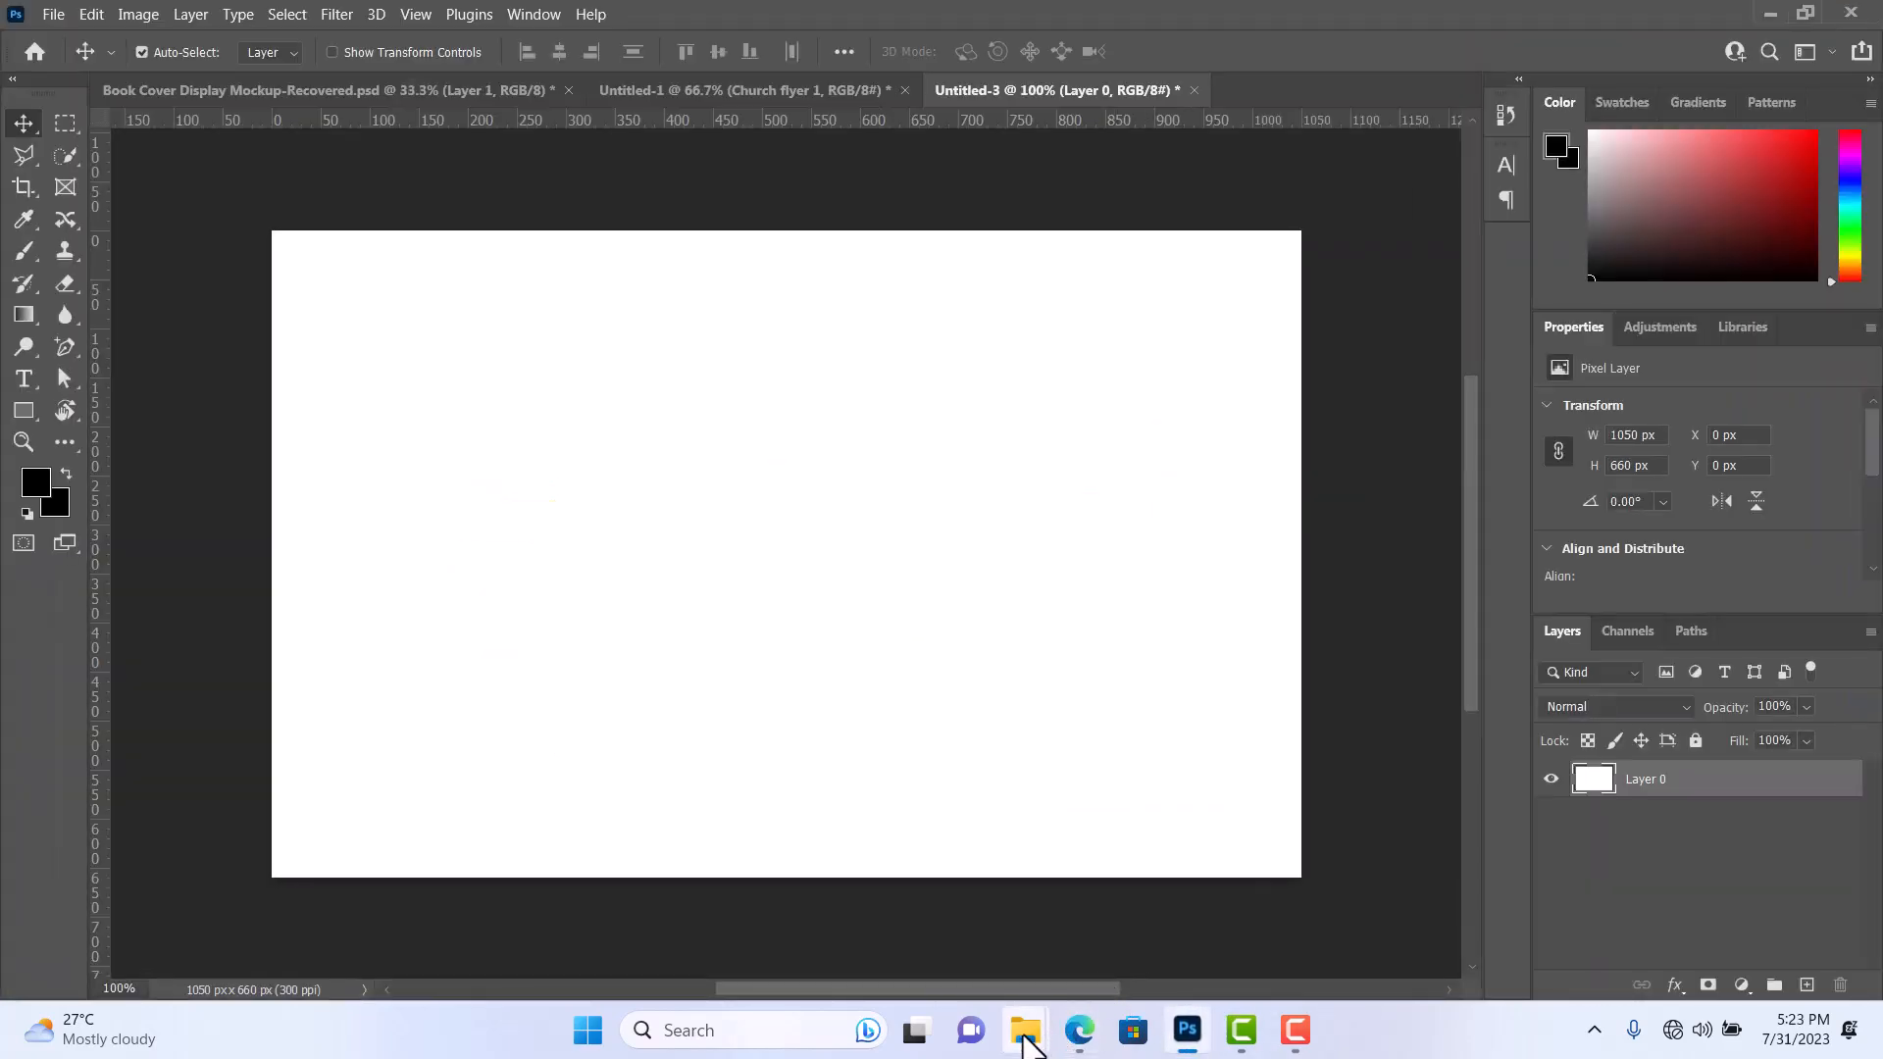
mouse_move(1024, 1037)
left_click(1383, 932)
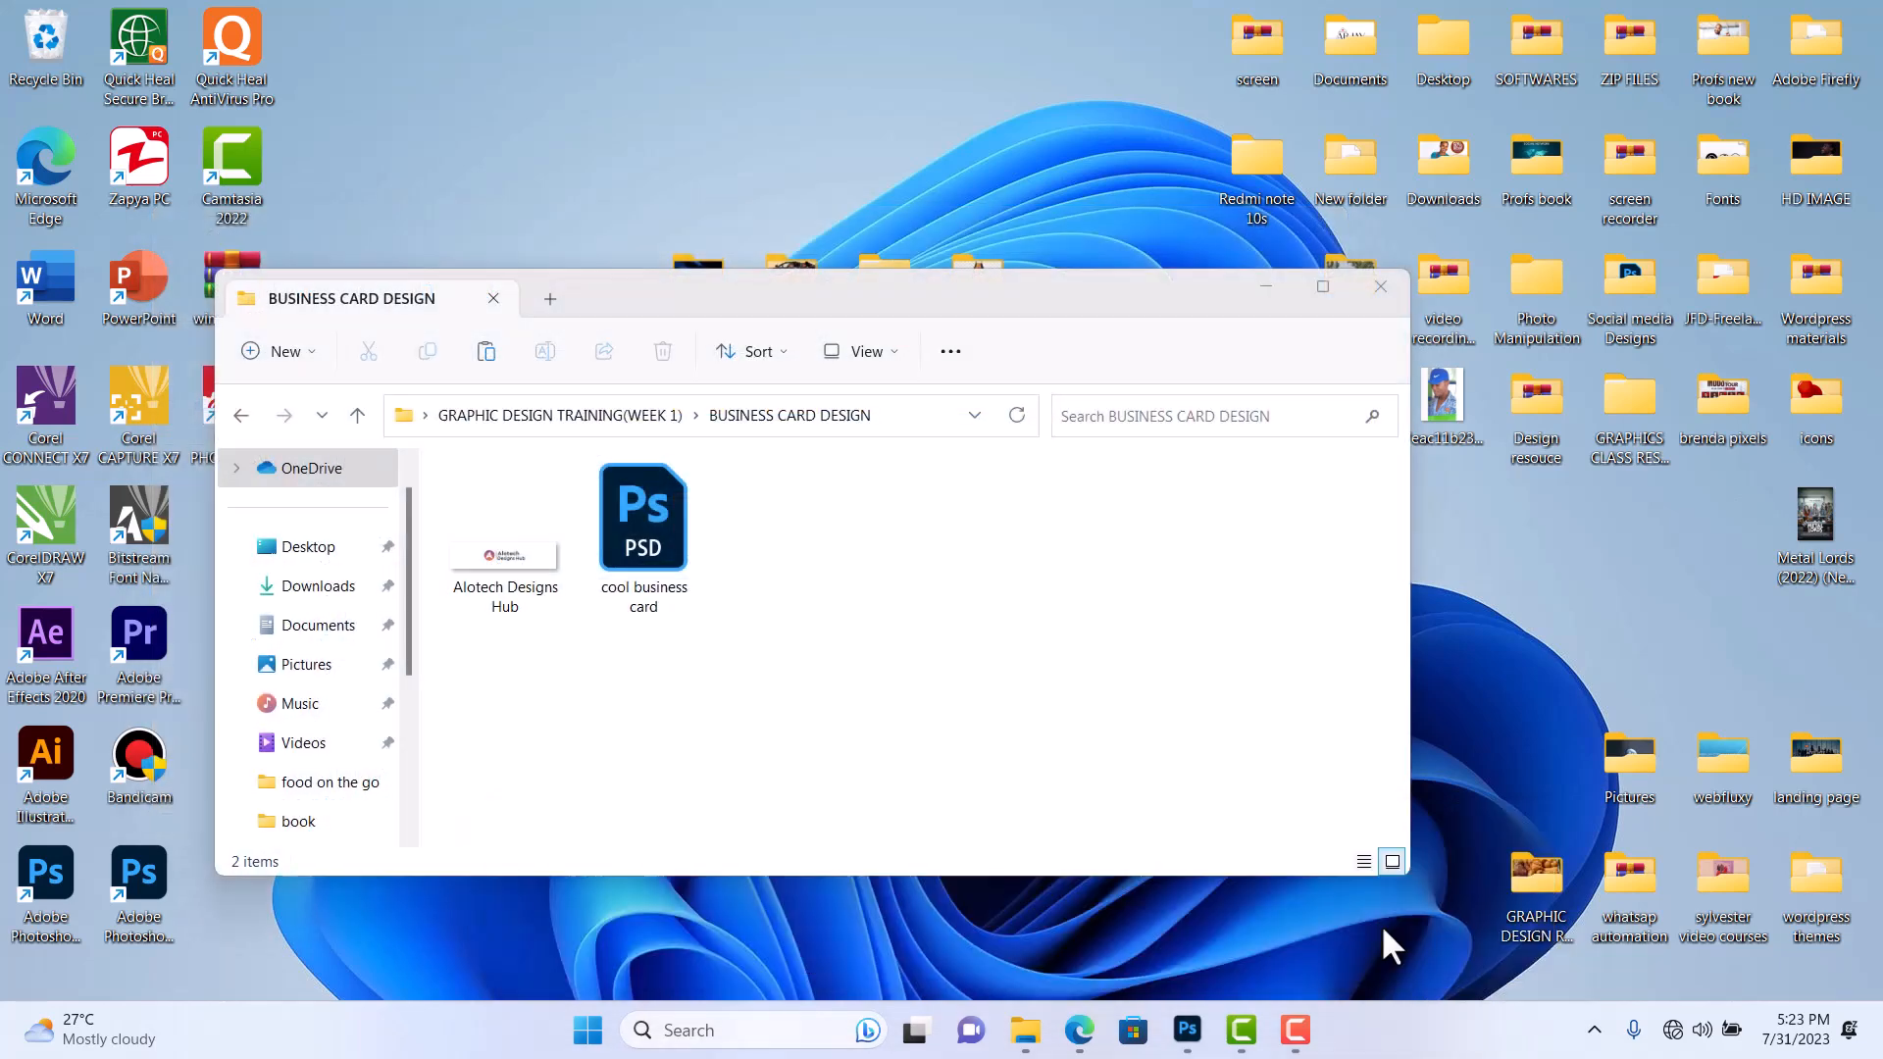
left_click_drag(525, 561, 827, 218)
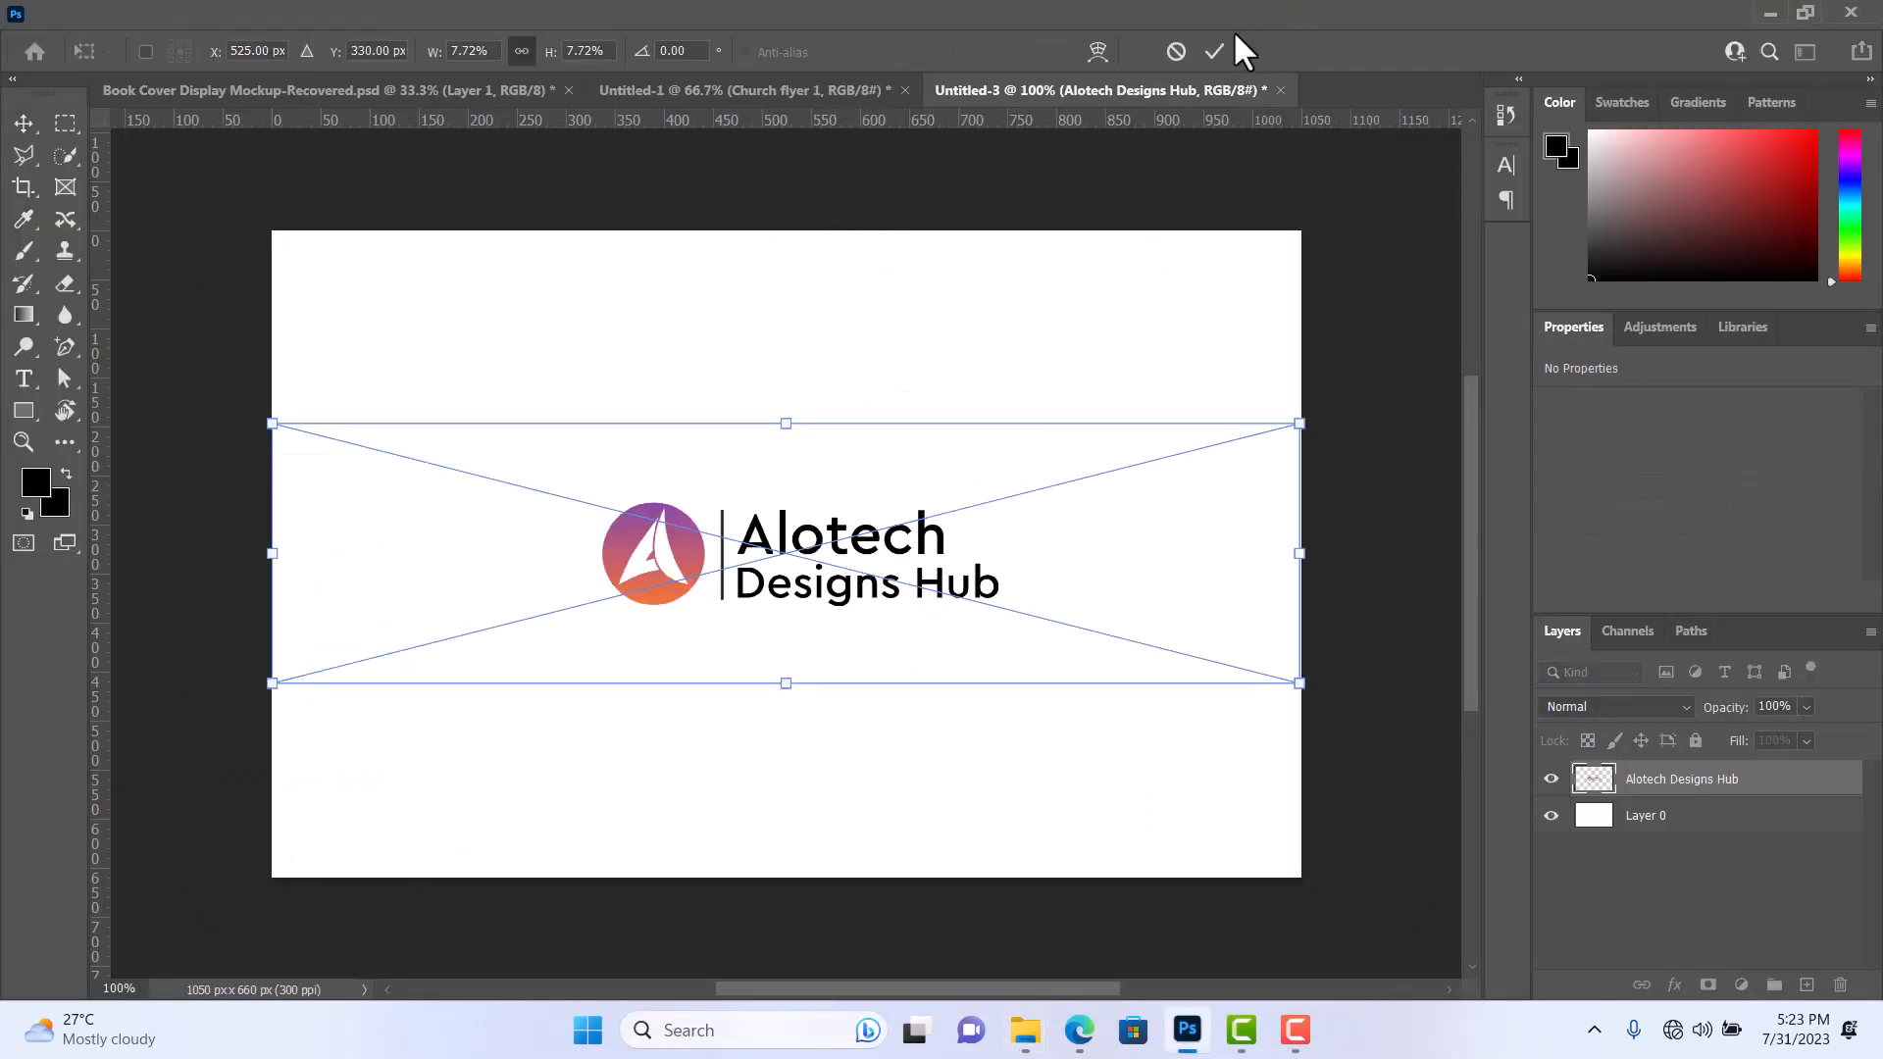
left_click(1214, 51)
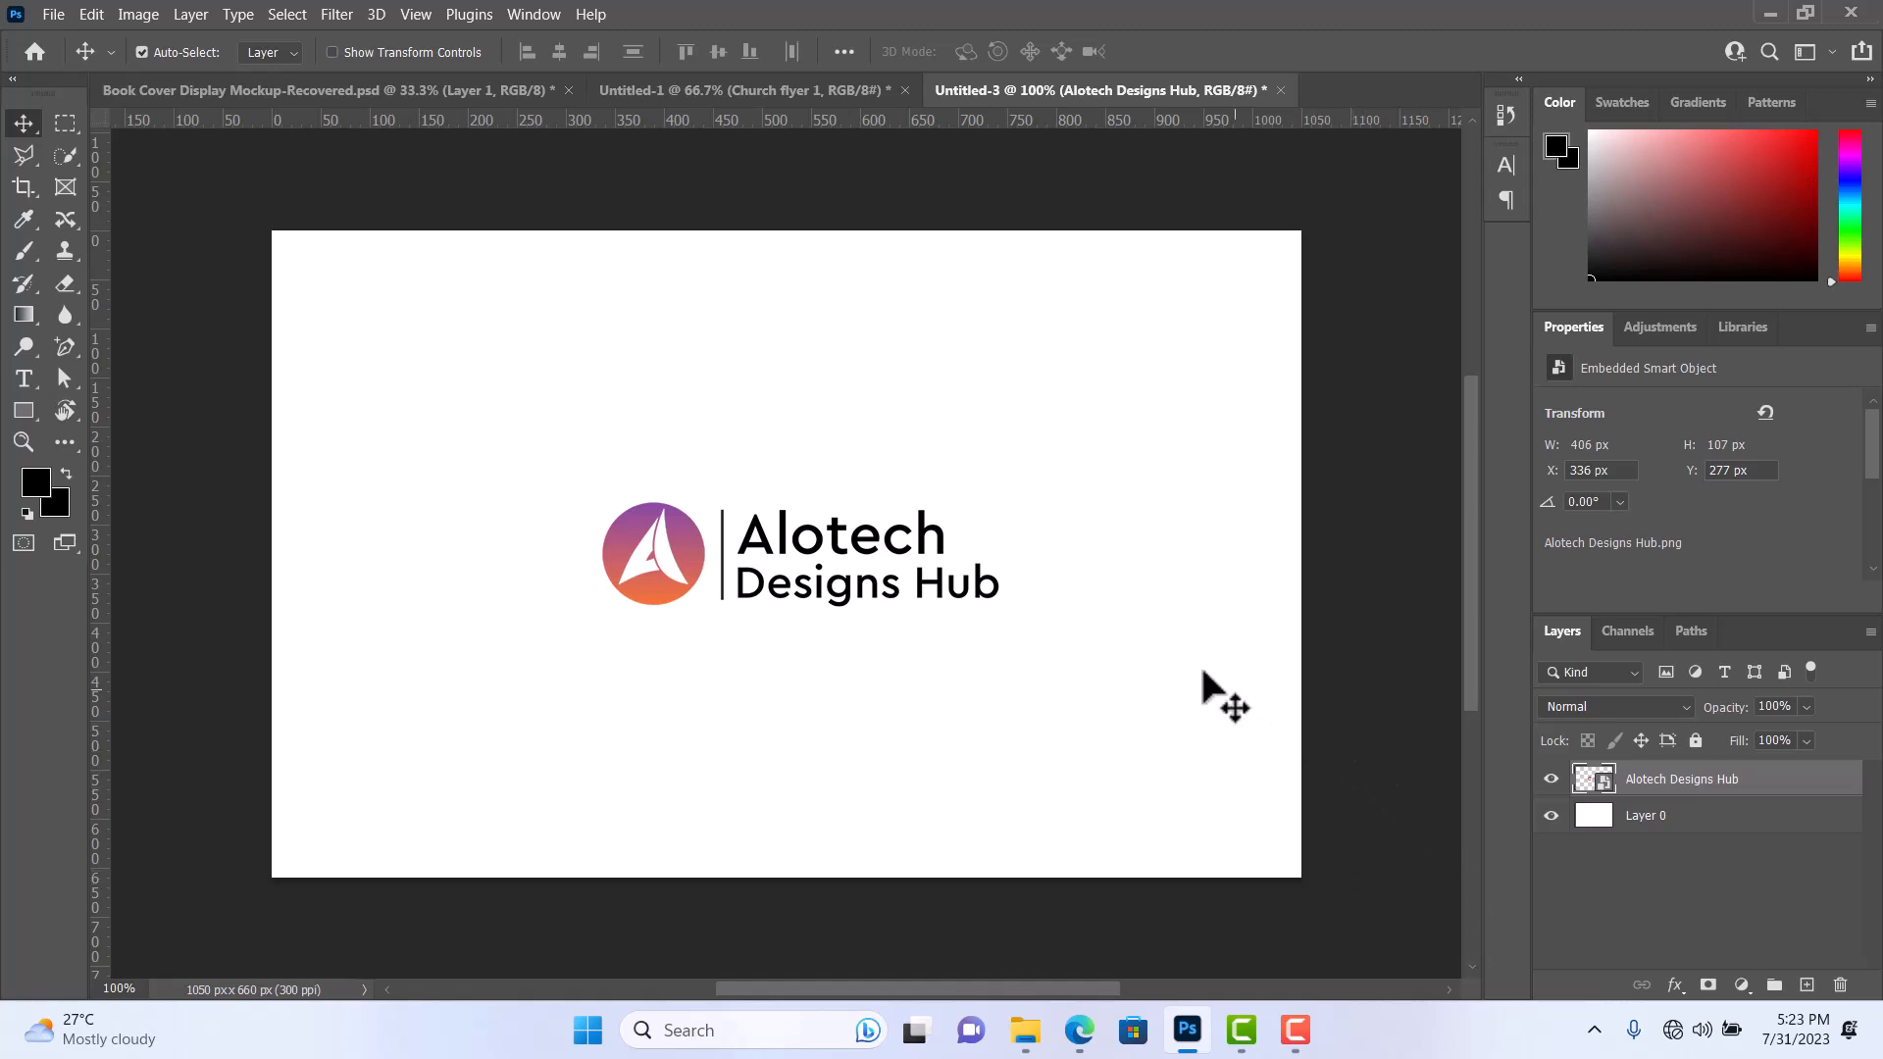
left_click(1550, 780)
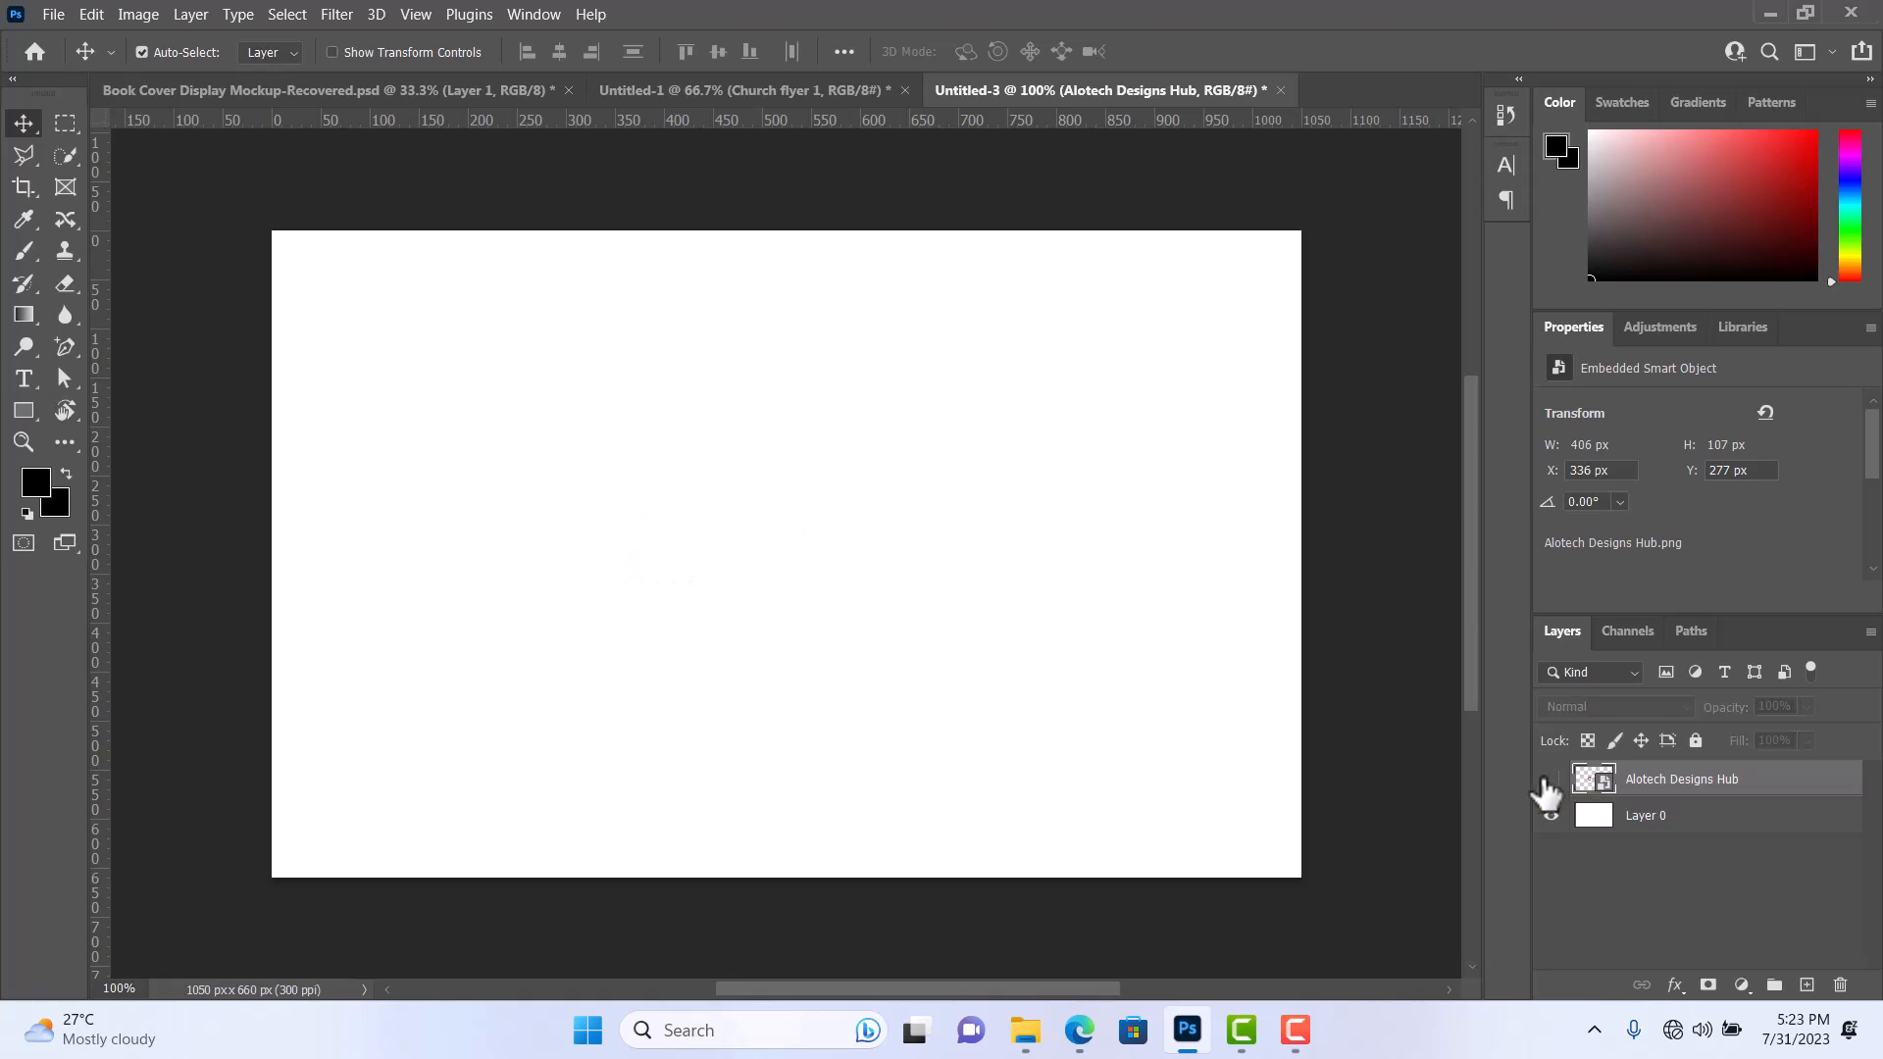
left_click(1550, 780)
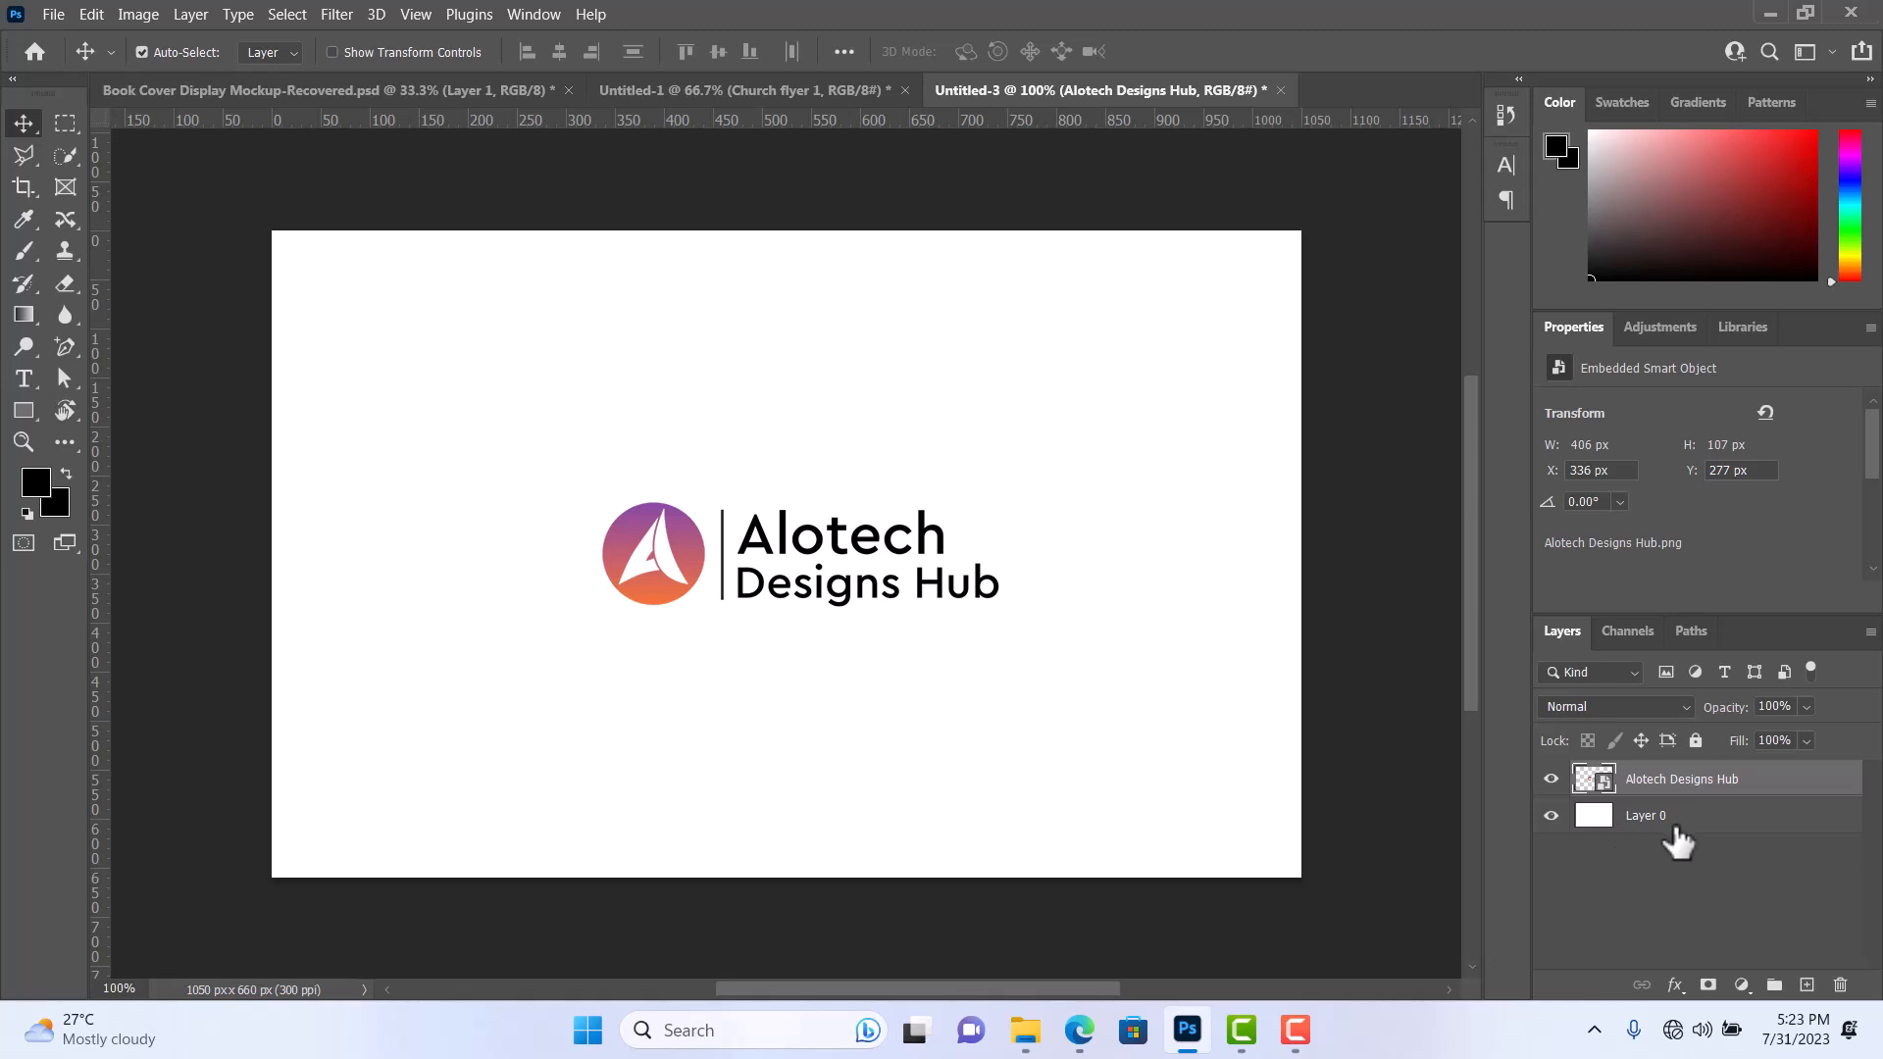
Add a Solid Color fill layer directly above Layer 0, using the purple 914d9a sampled from the logo's circle.
left_click(1592, 830)
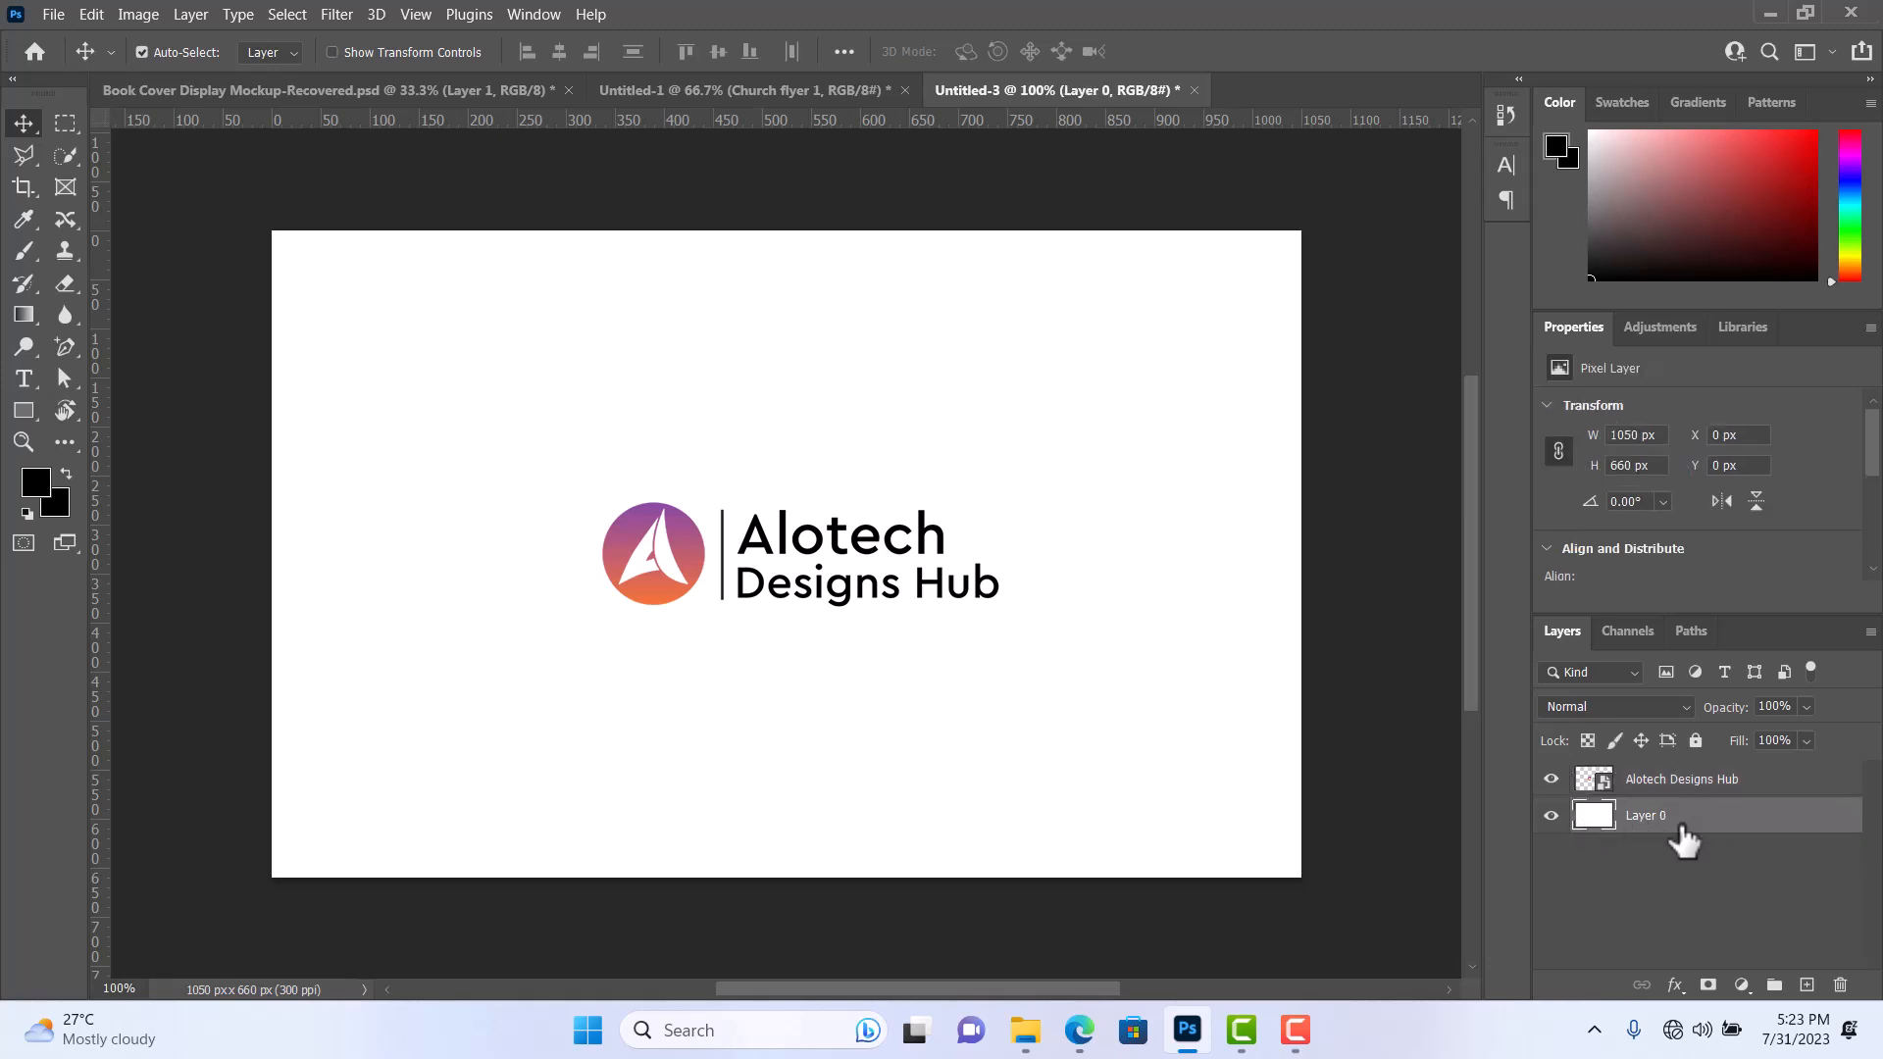
double_click(1864, 832)
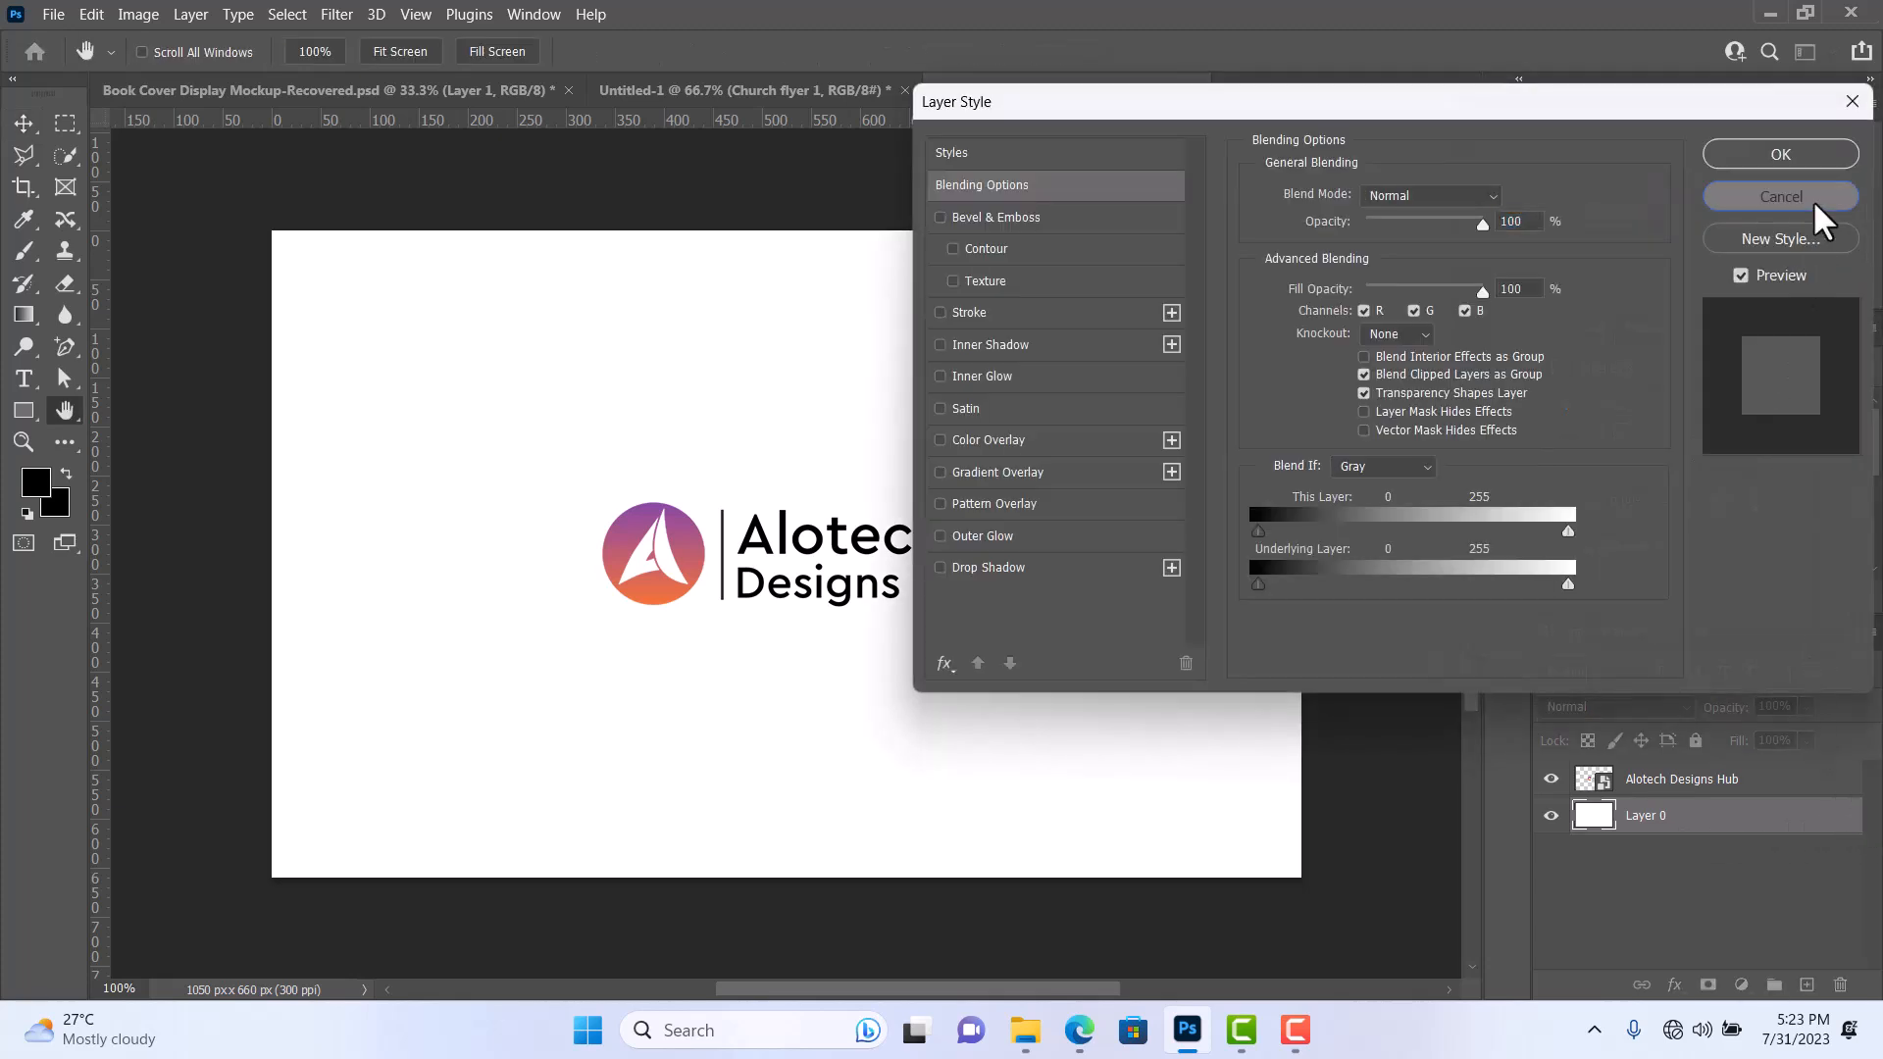
left_click(1780, 197)
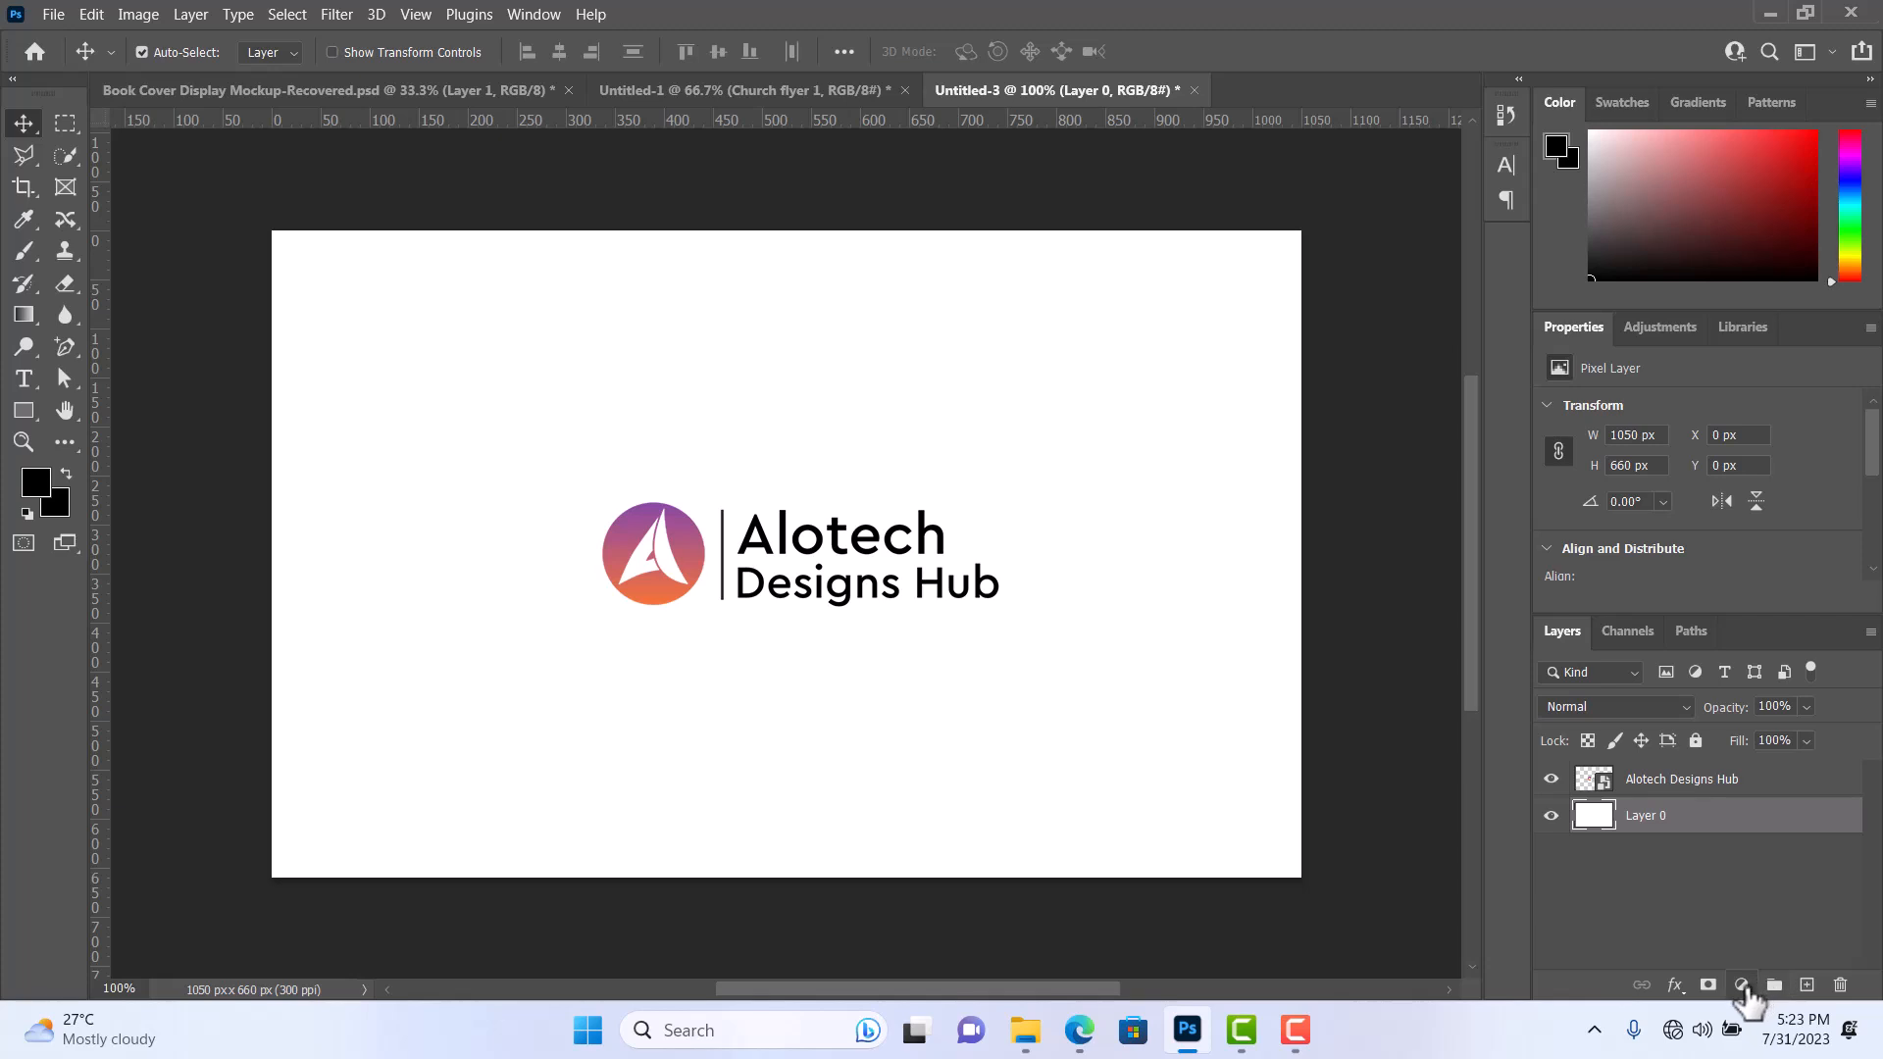
left_click(1745, 987)
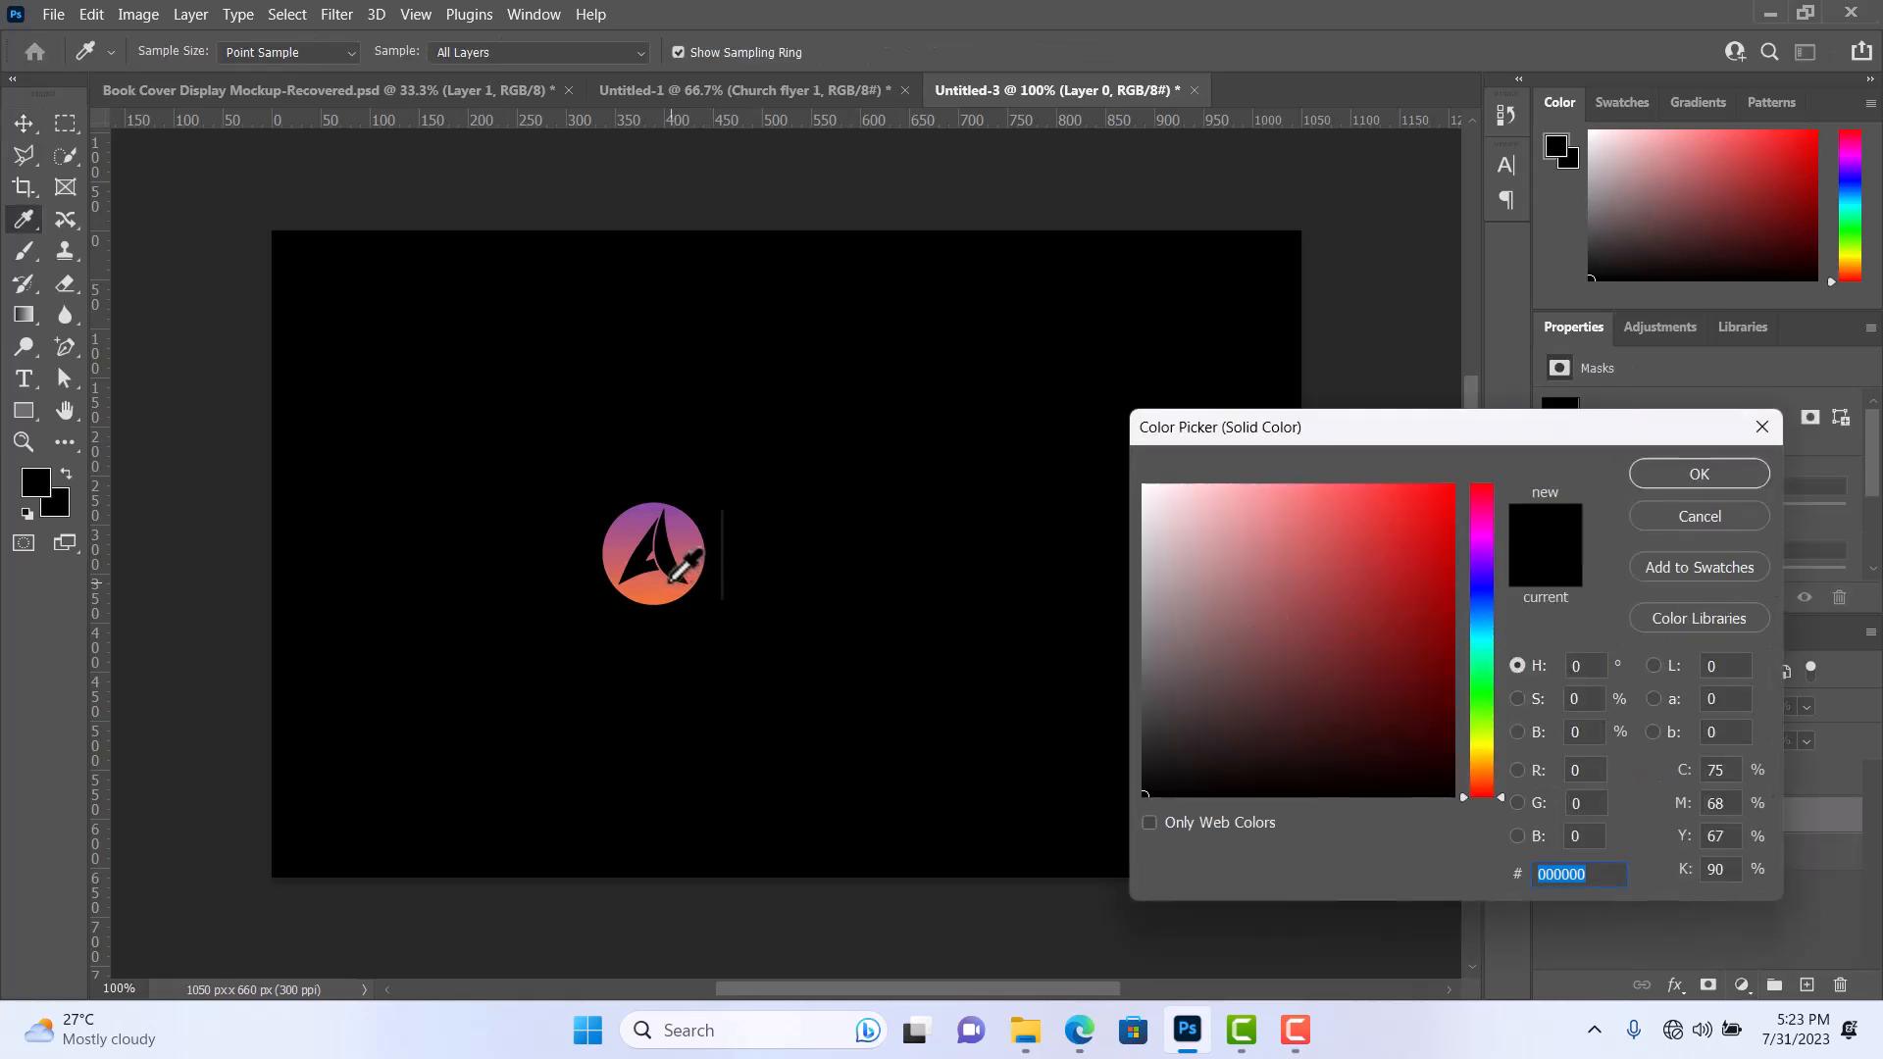
left_click(635, 513)
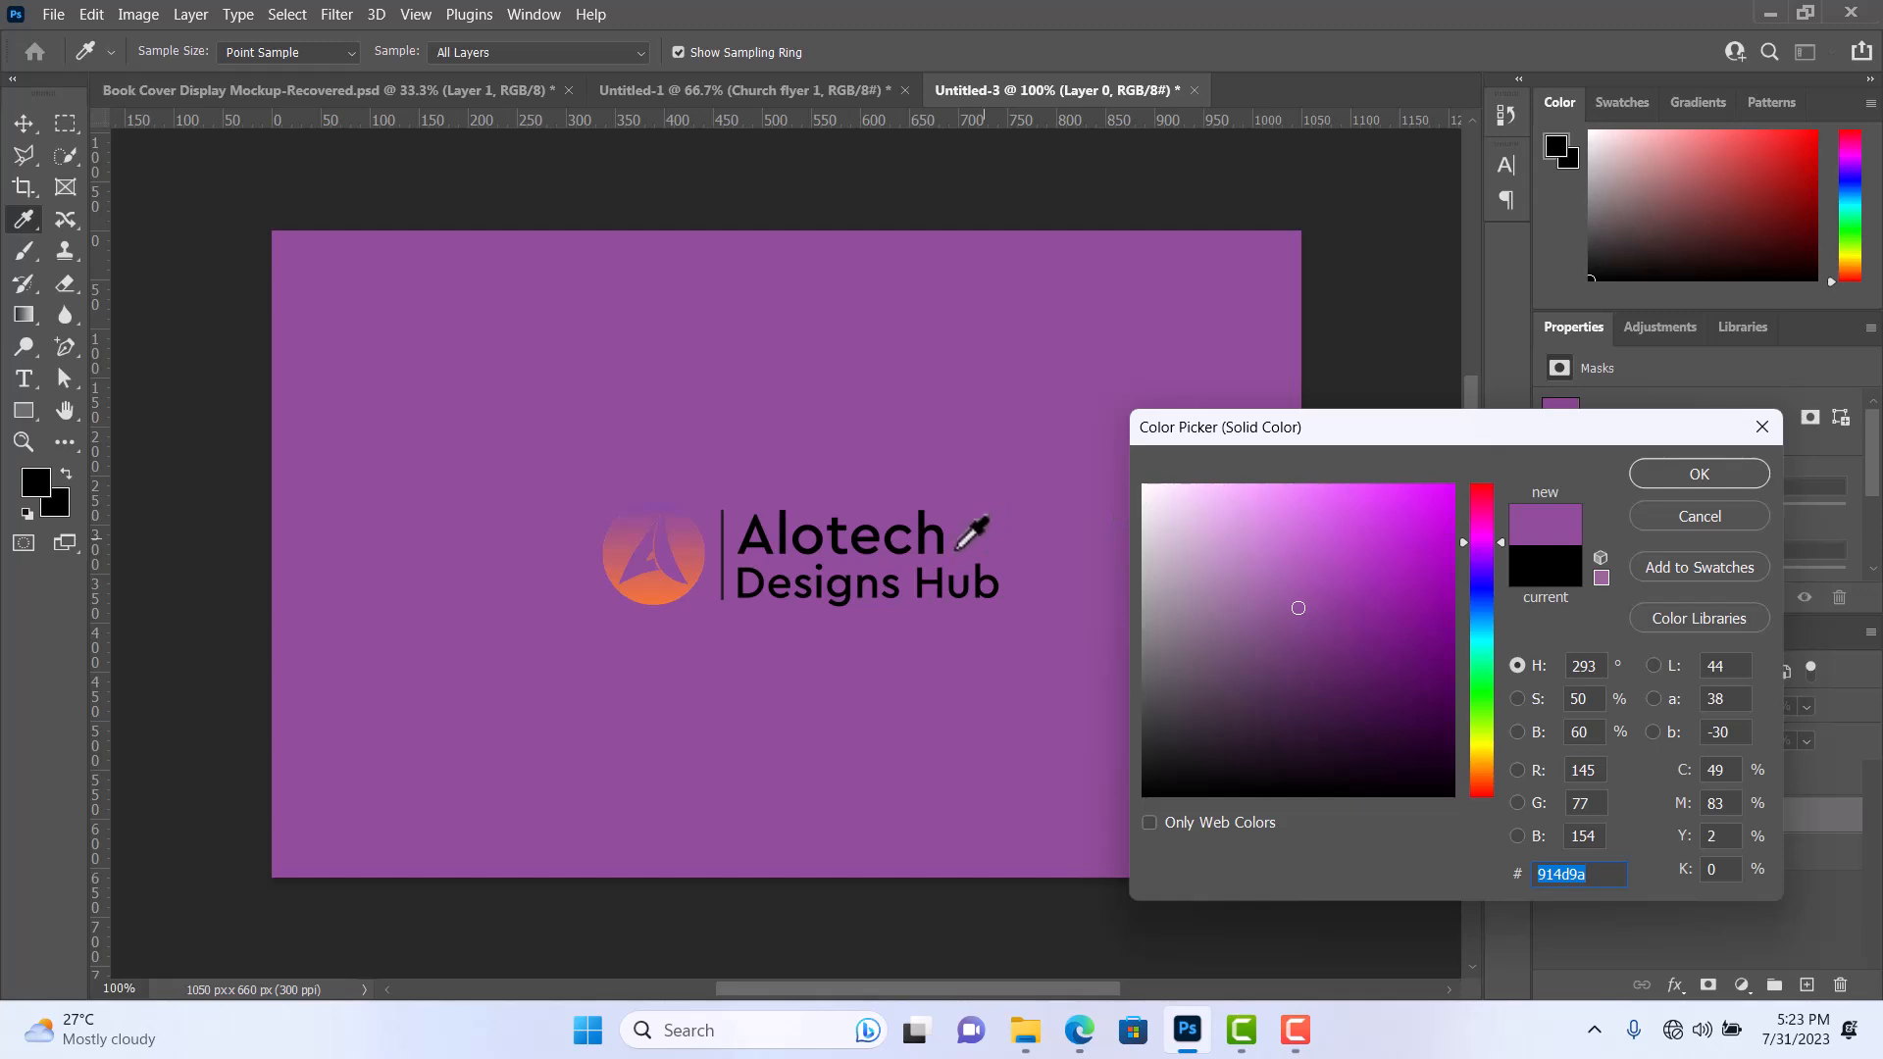
left_click(1664, 472)
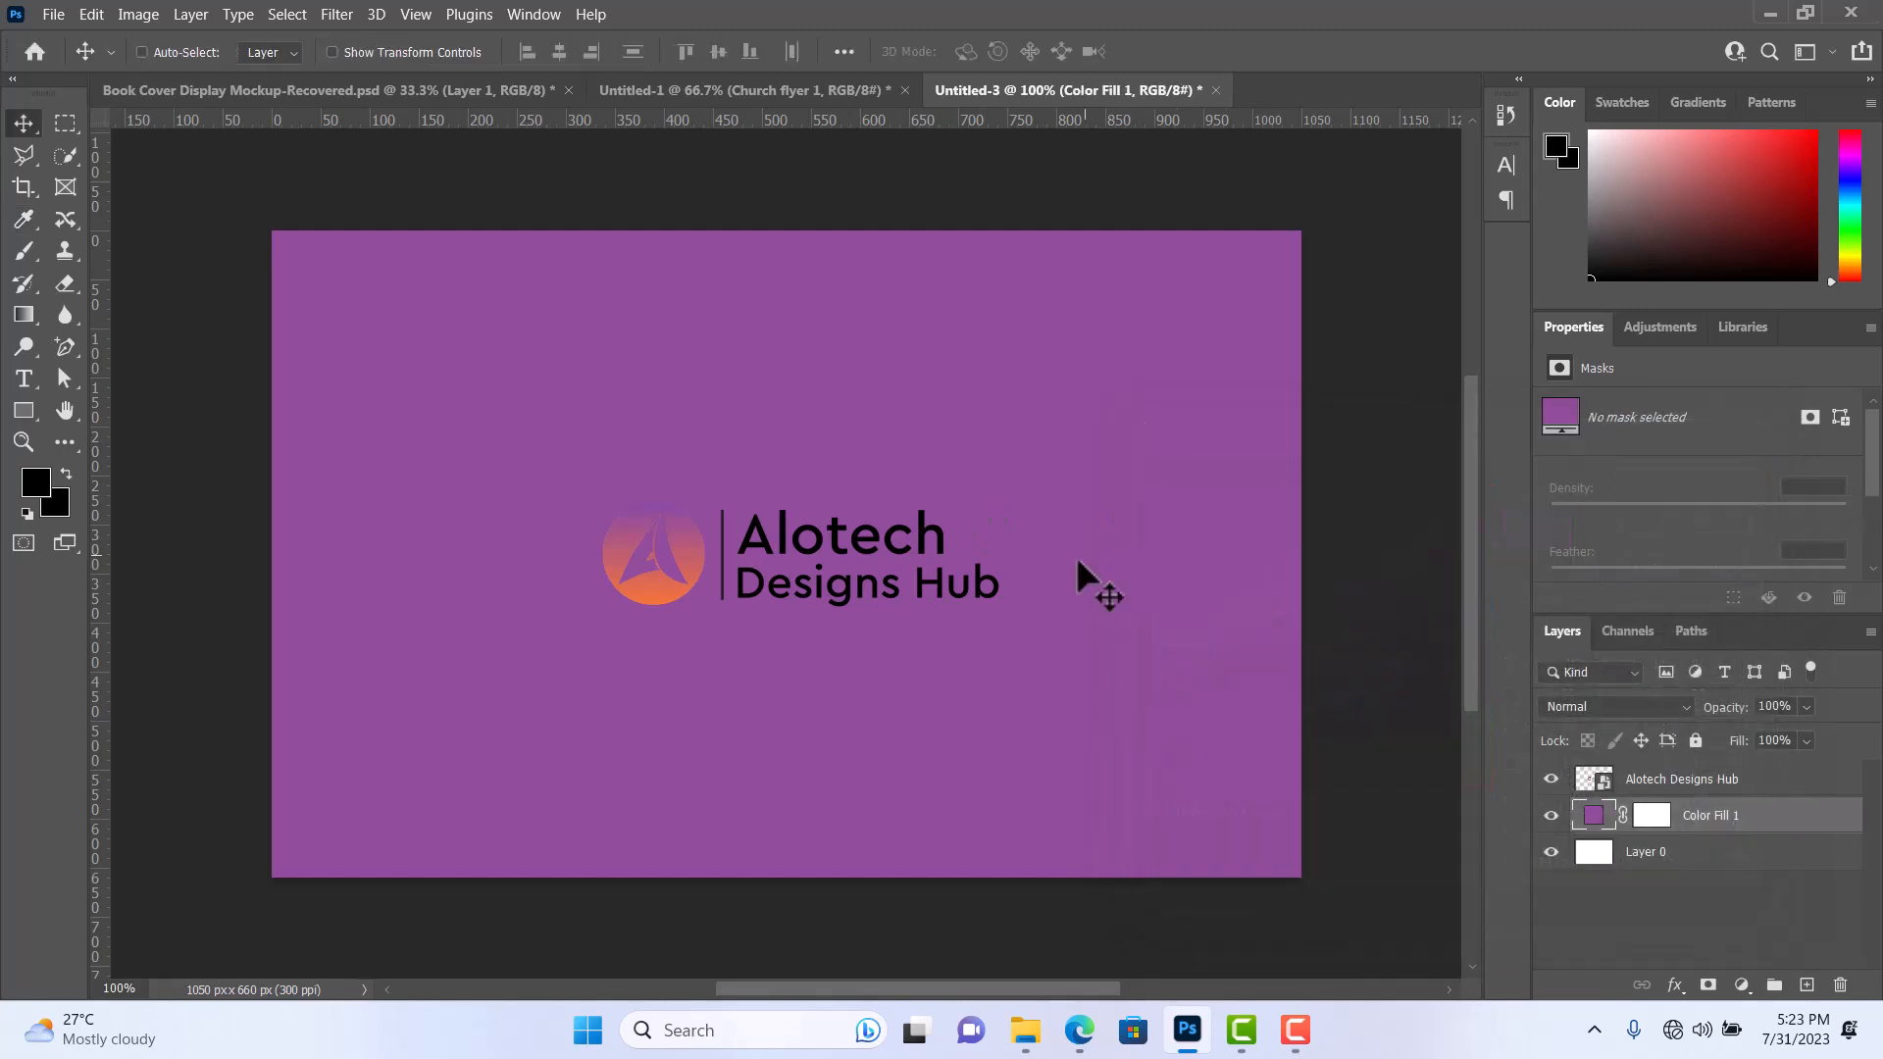
Scale the Alotech Designs Hub logo down to about 3.14% and place it in the card's upper-left area.
key("ctrl+t")
left_click(992, 404)
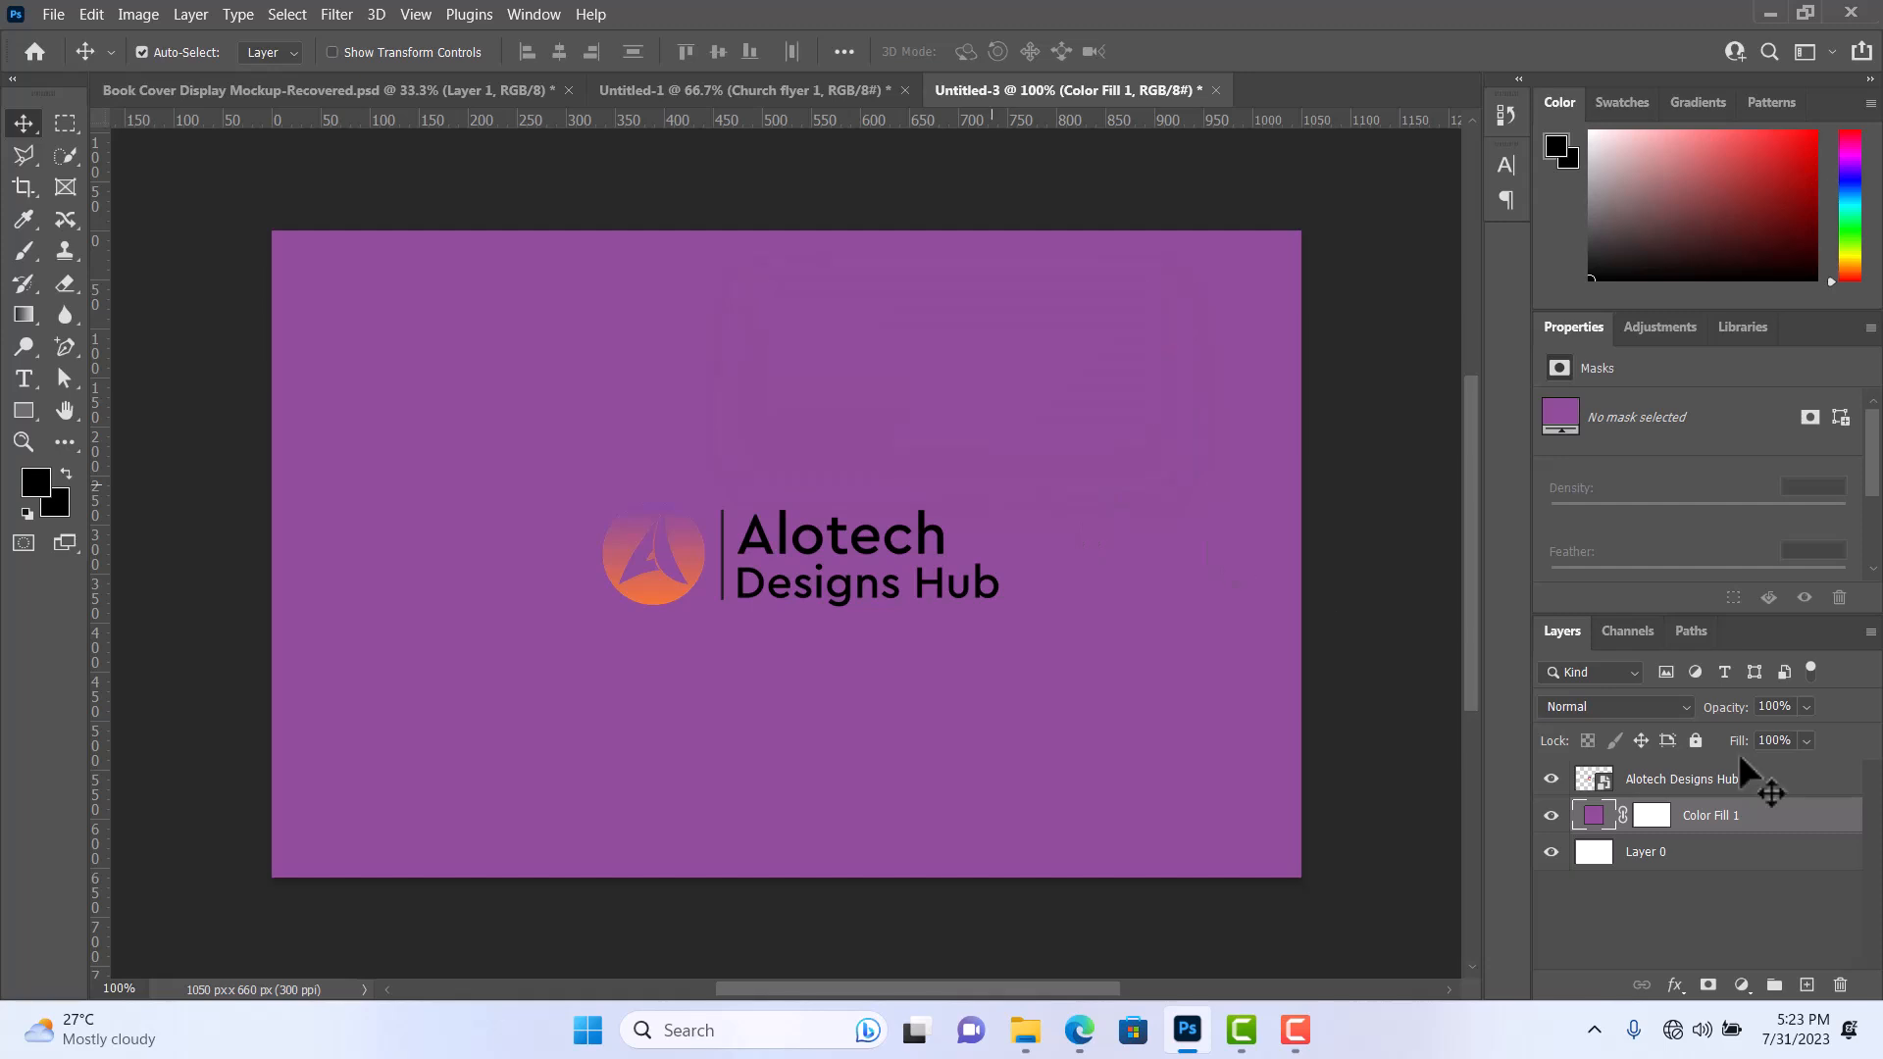
left_click(1795, 781)
key("ctrl+t")
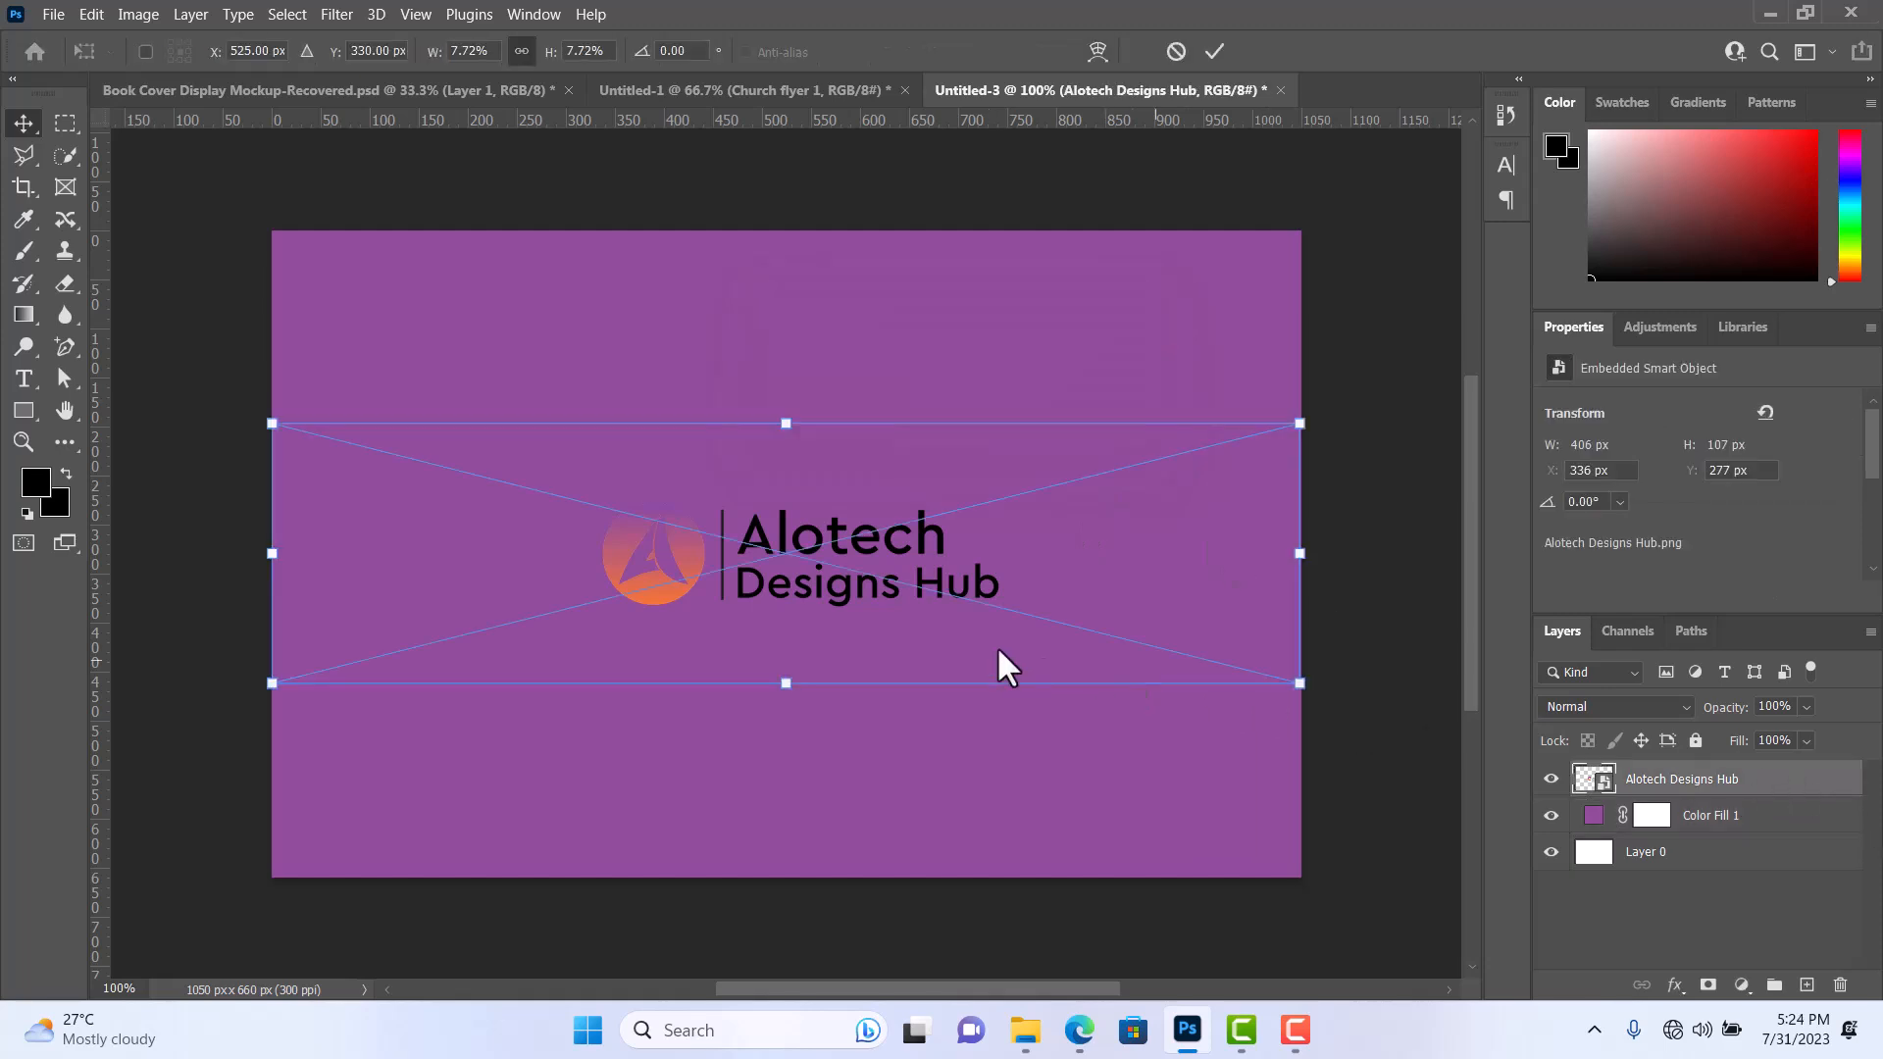
left_click_drag(1300, 683, 727, 403)
left_click_drag(585, 467, 596, 337)
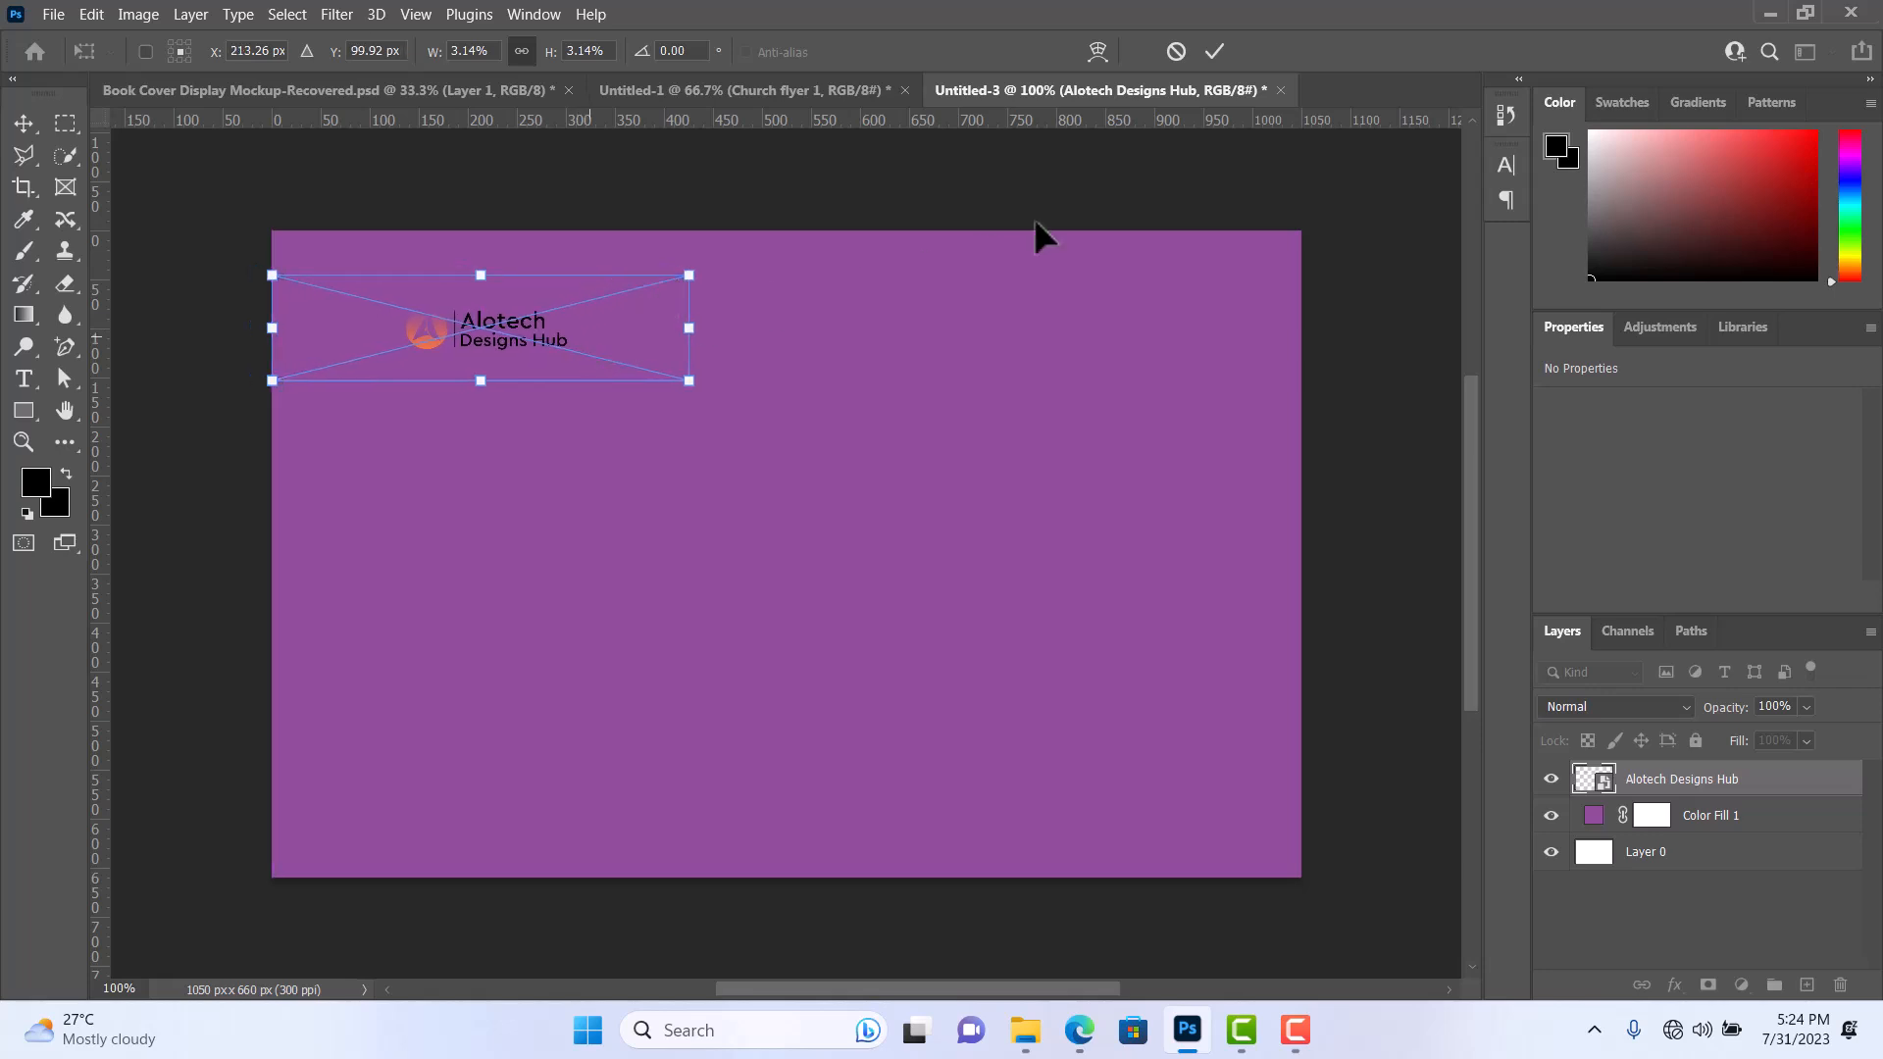
left_click(1216, 51)
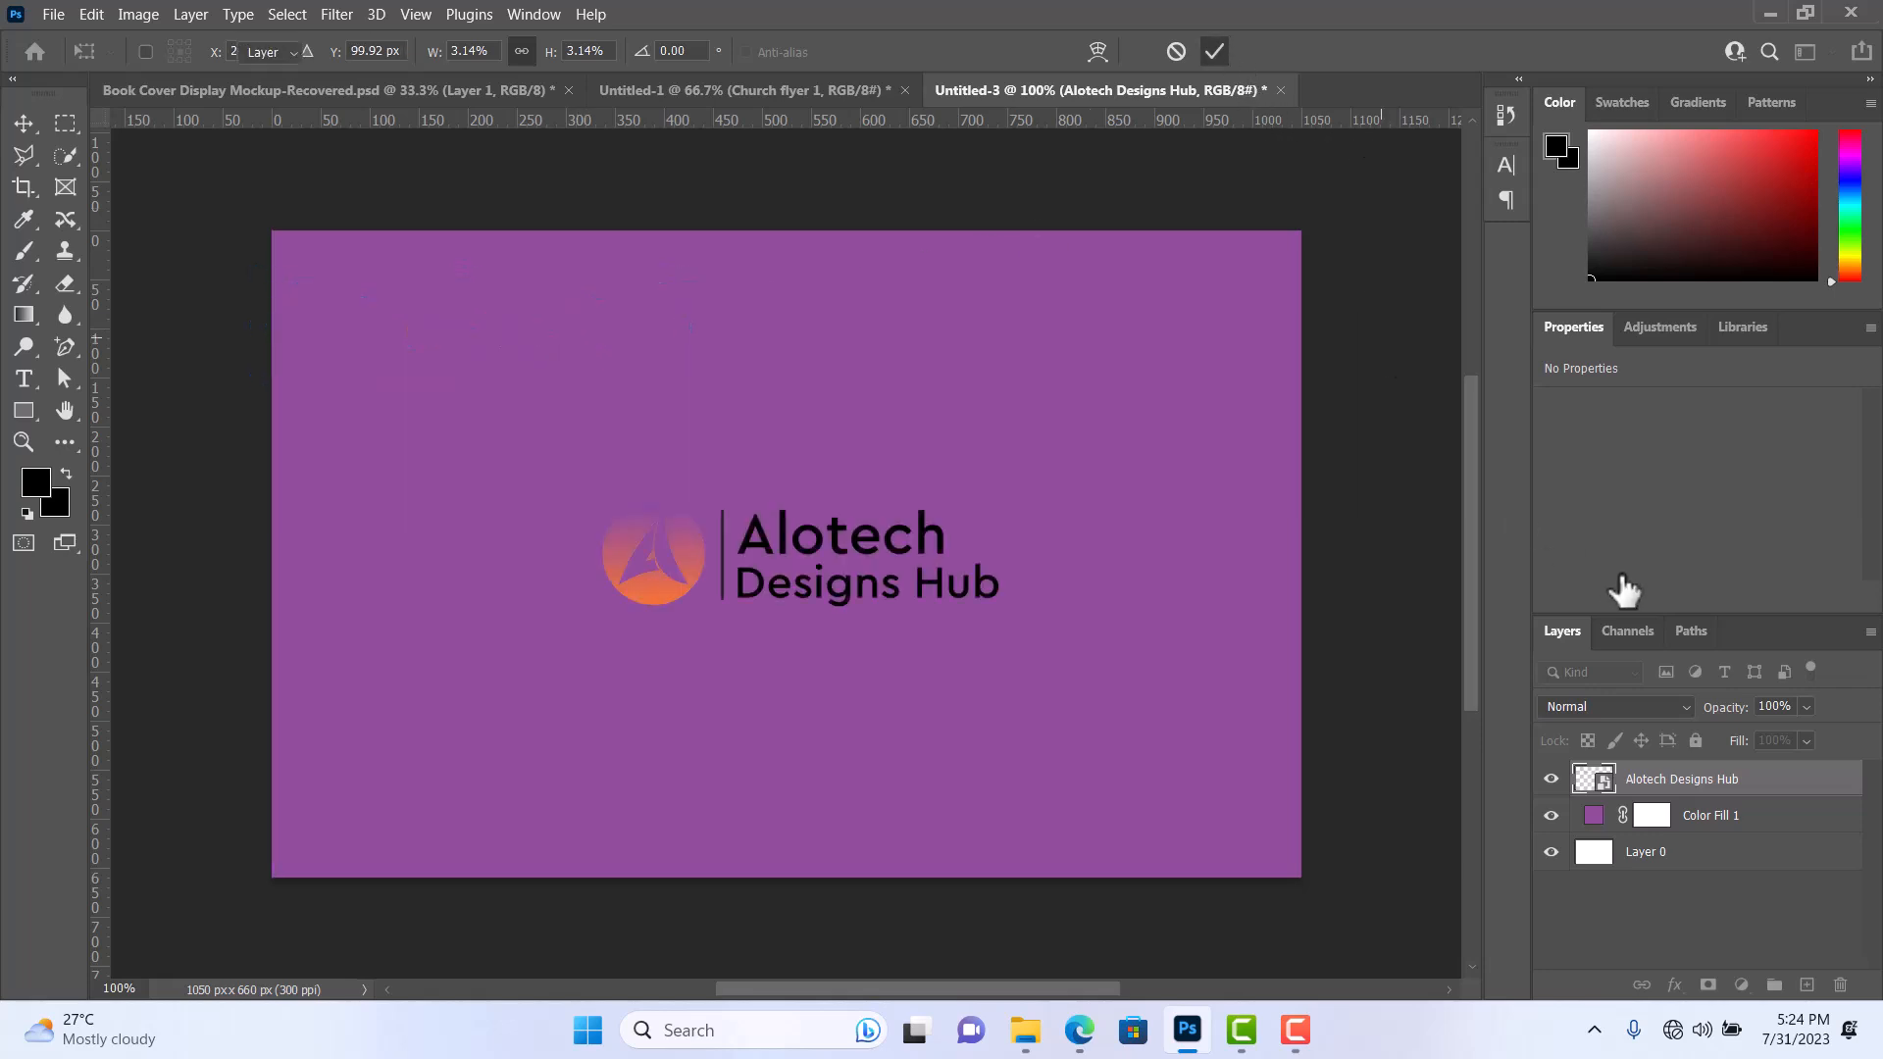
Apply a white ffffff Color Overlay to the logo and move it closer to the card's upper-left corner, about X 71, Y 66 px.
double_click(1832, 797)
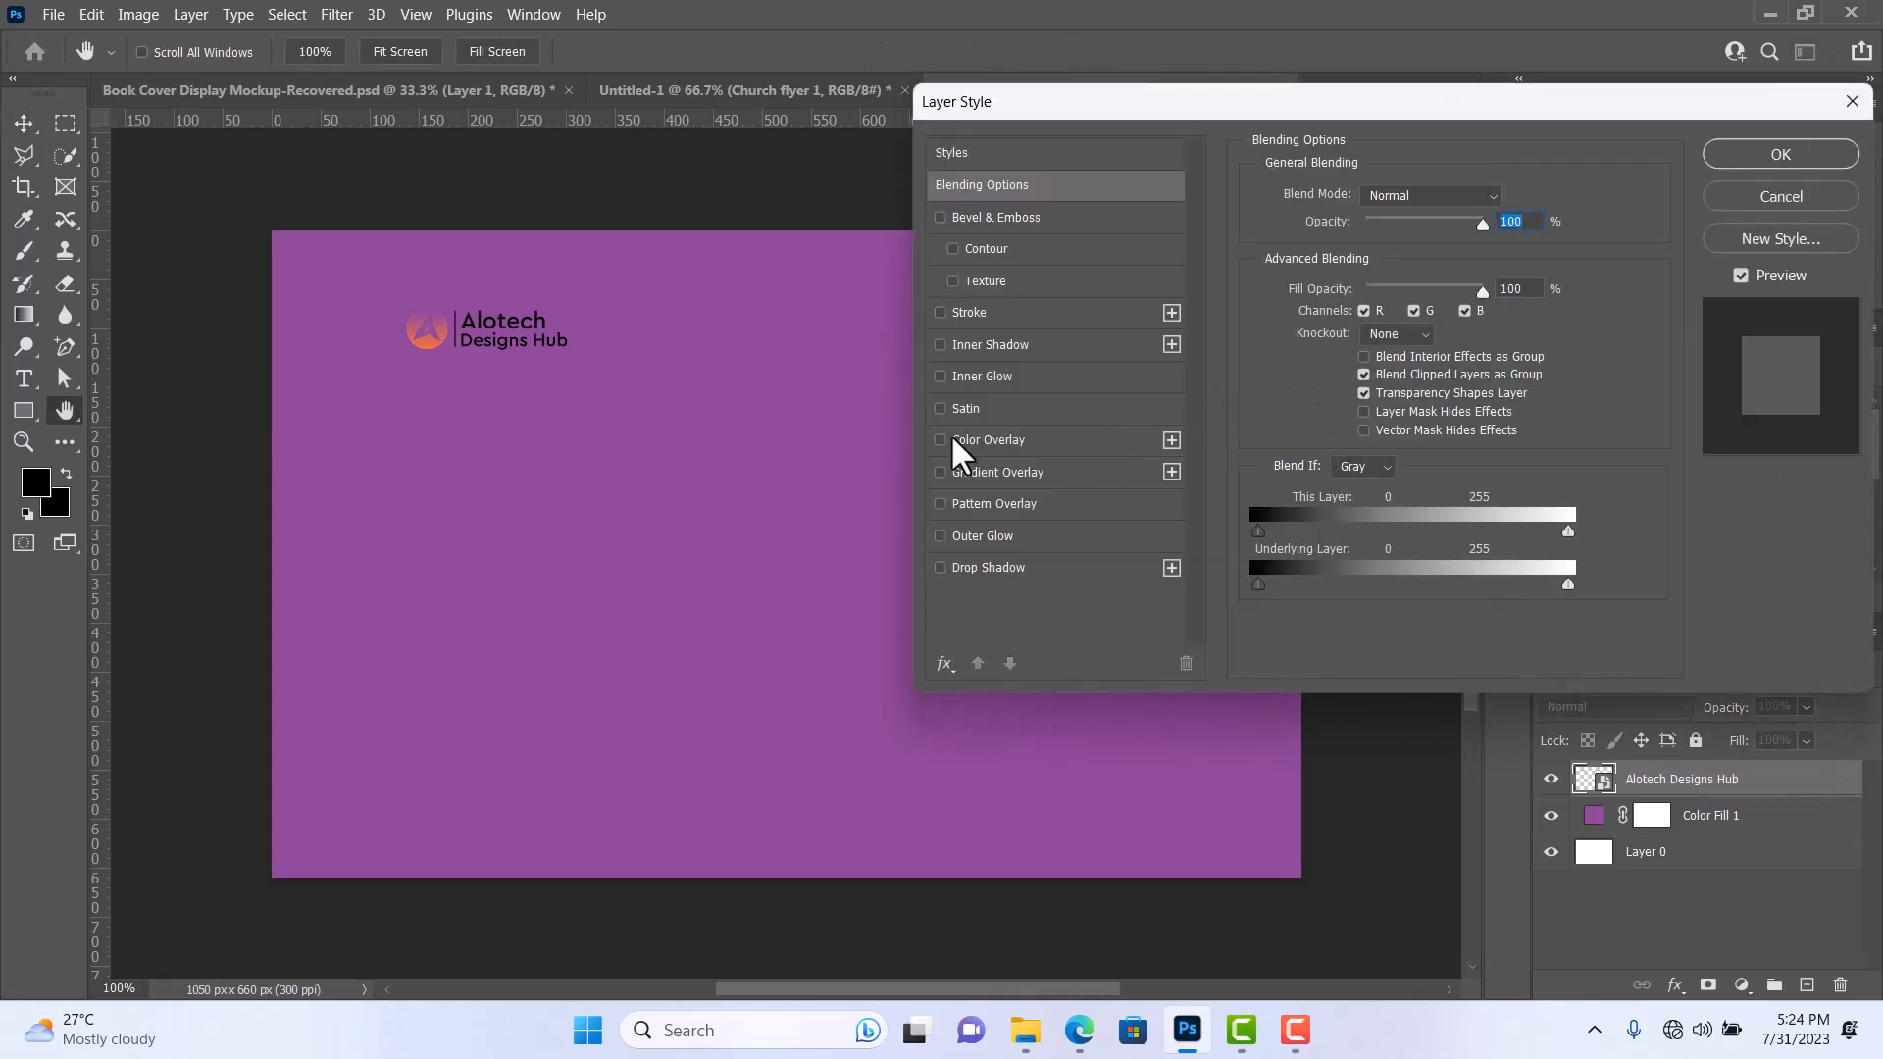
left_click(1056, 441)
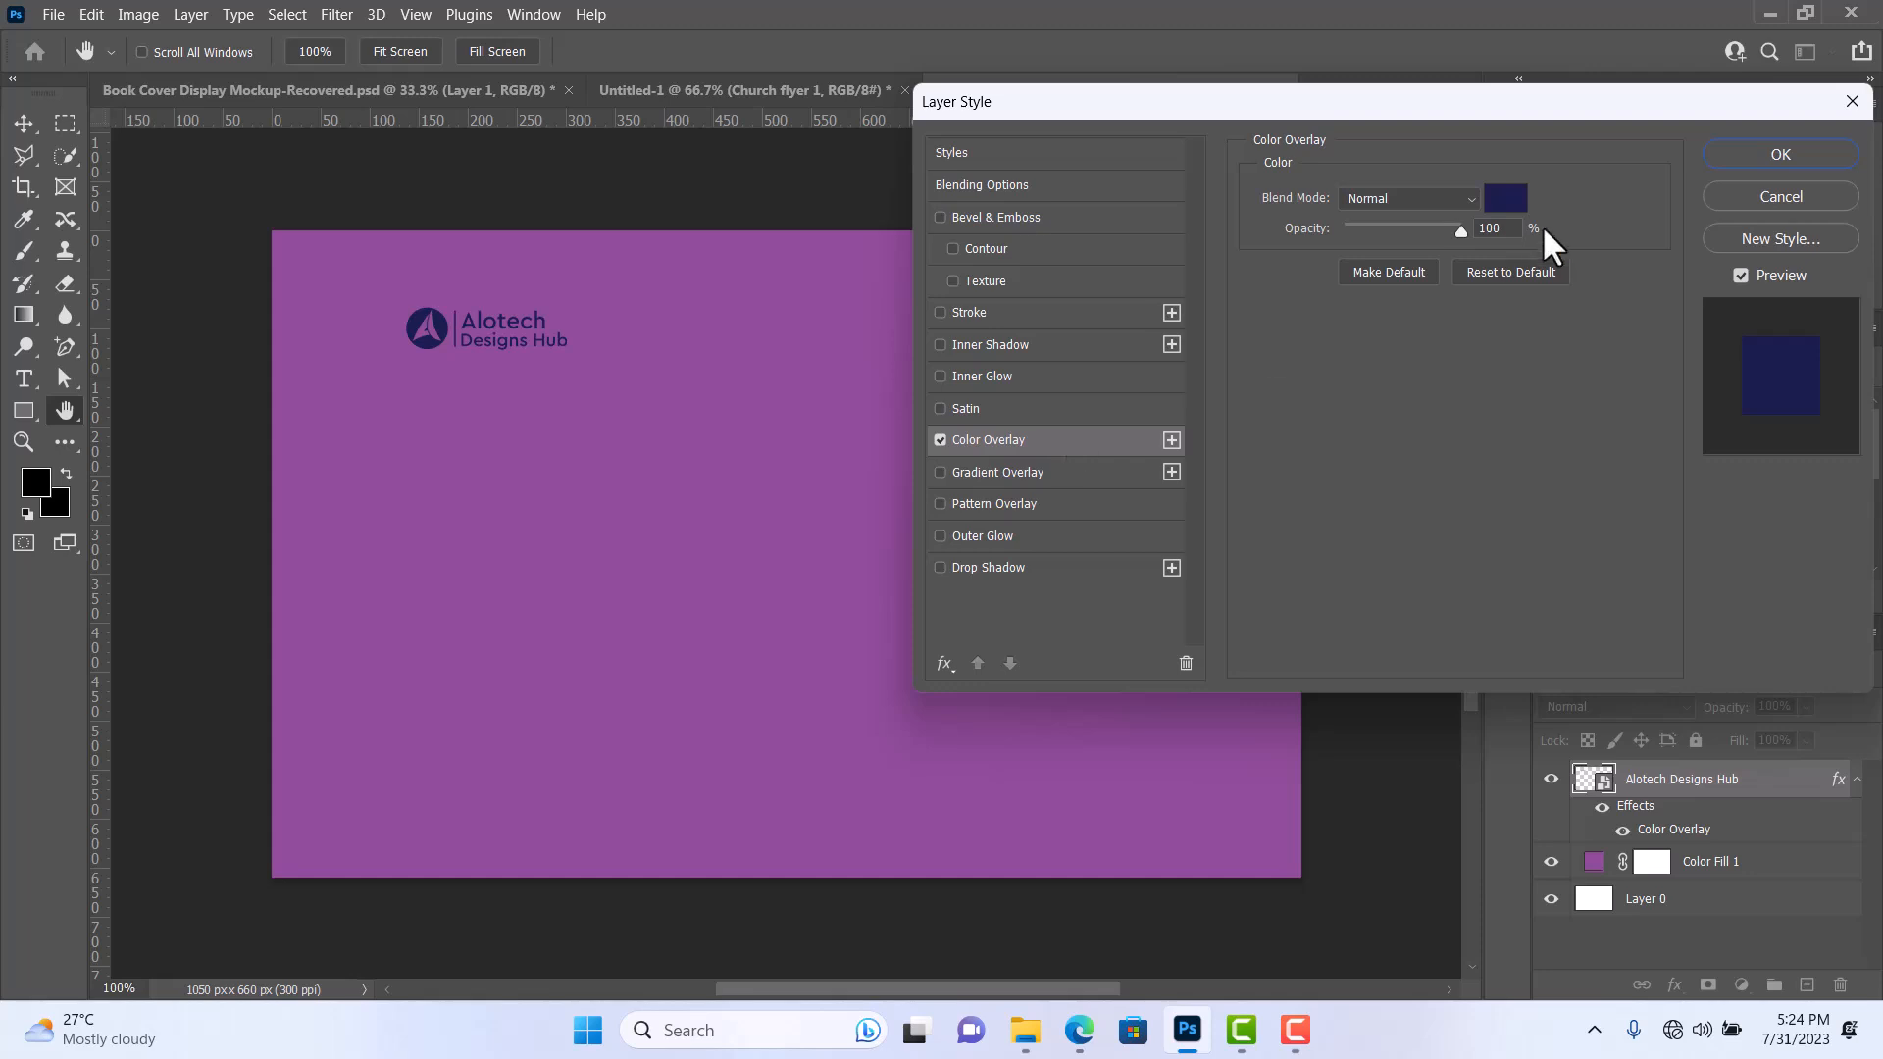
left_click(1500, 200)
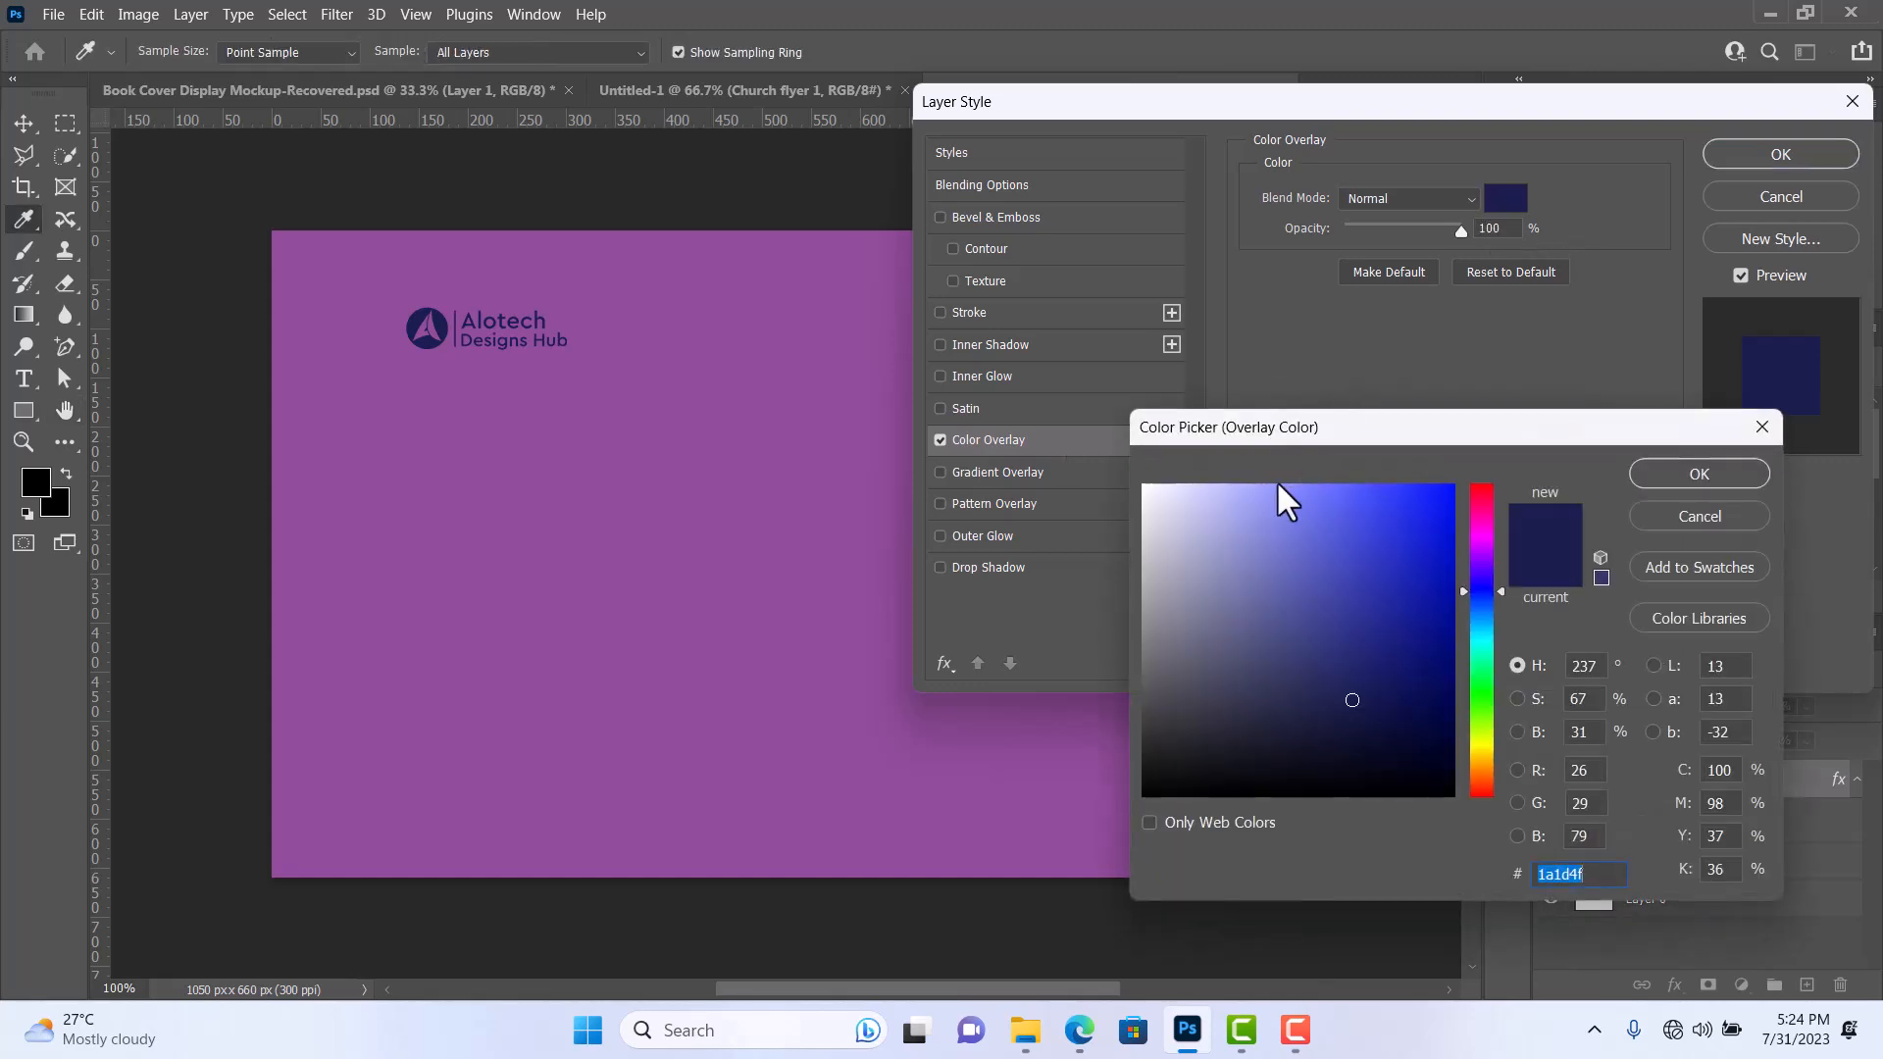
left_click_drag(1180, 572, 1111, 442)
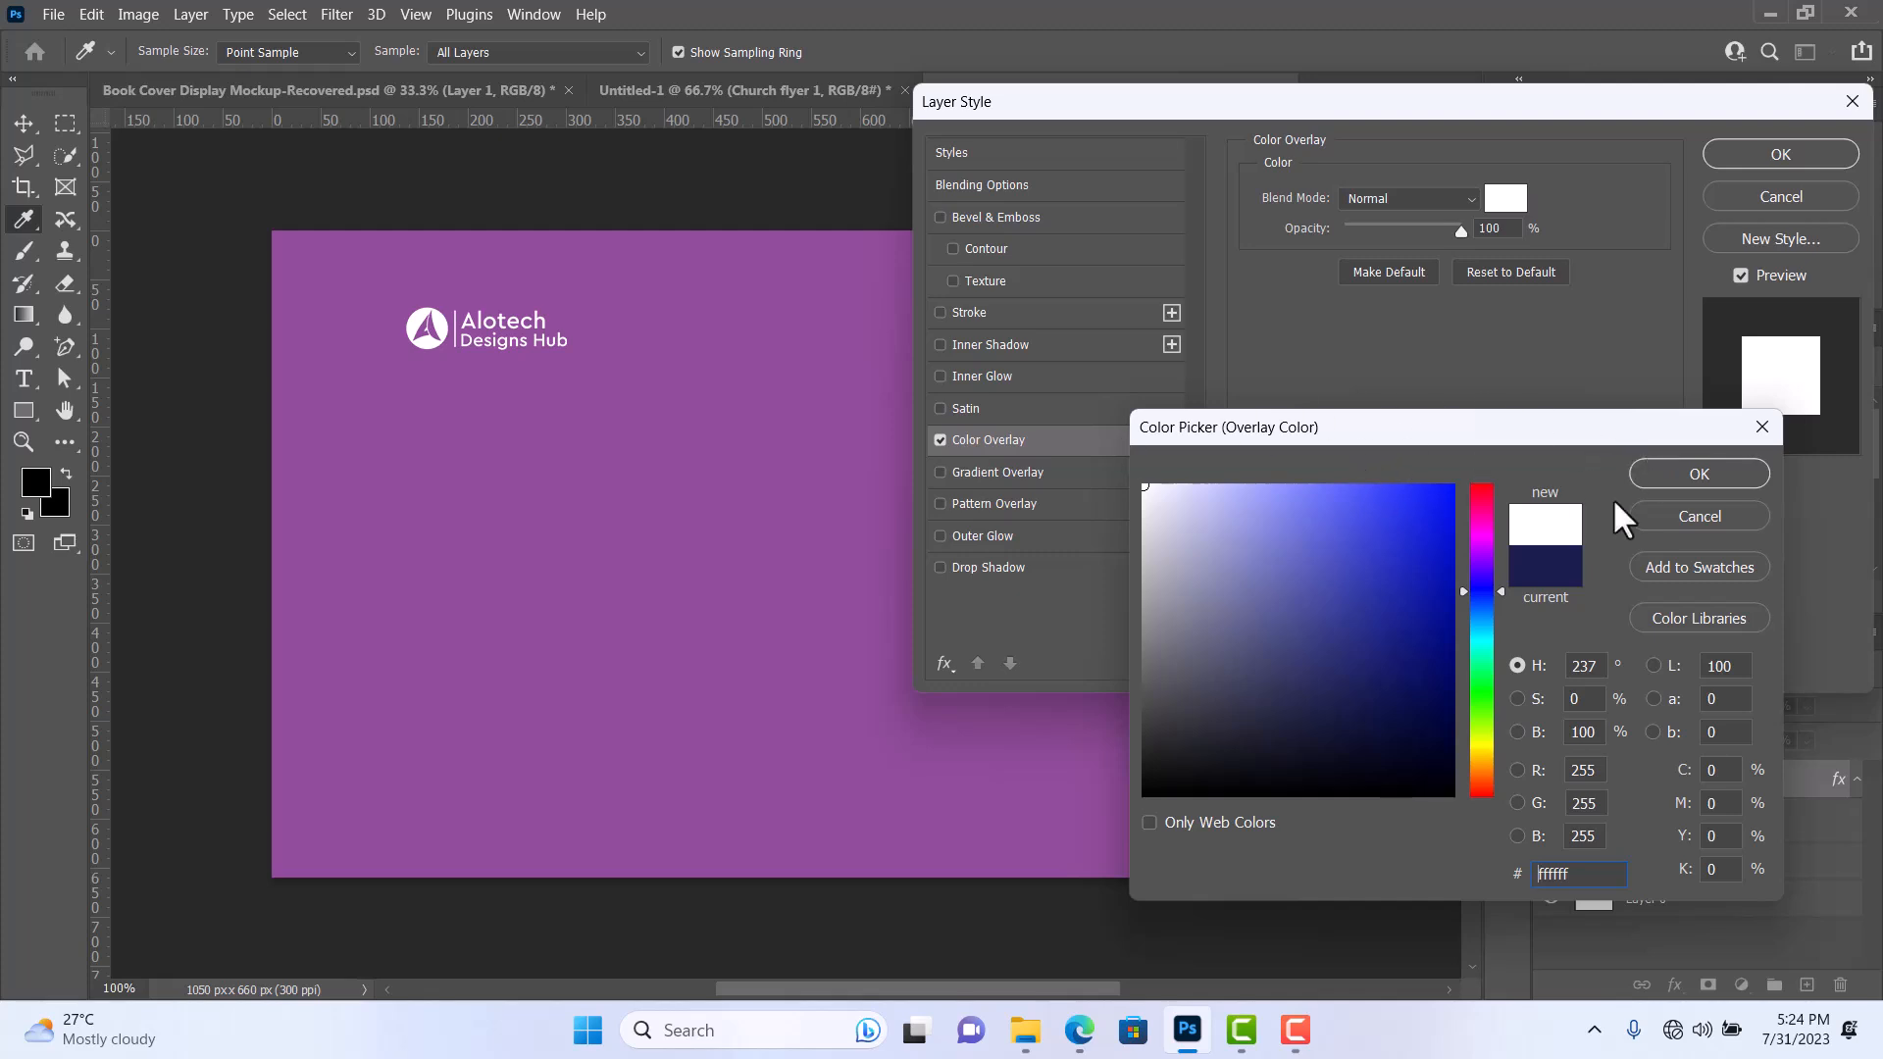
left_click(1661, 471)
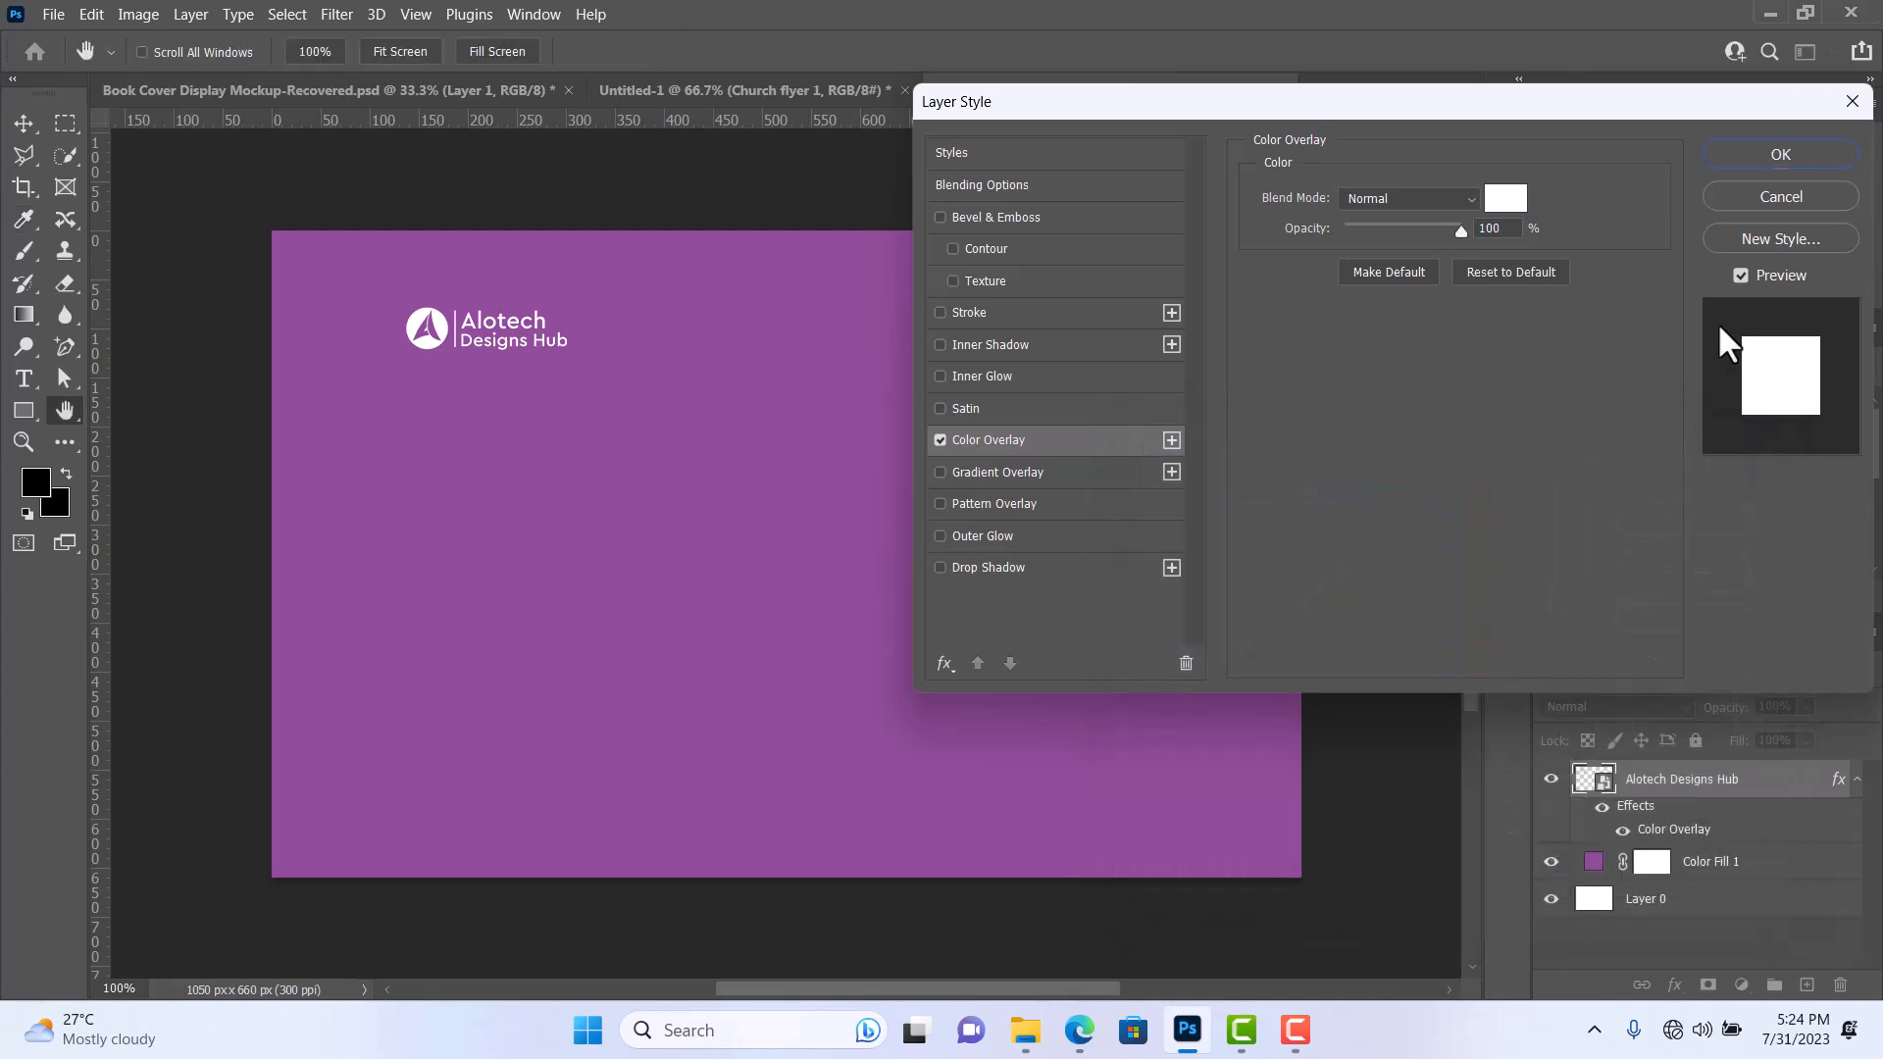
left_click(1761, 152)
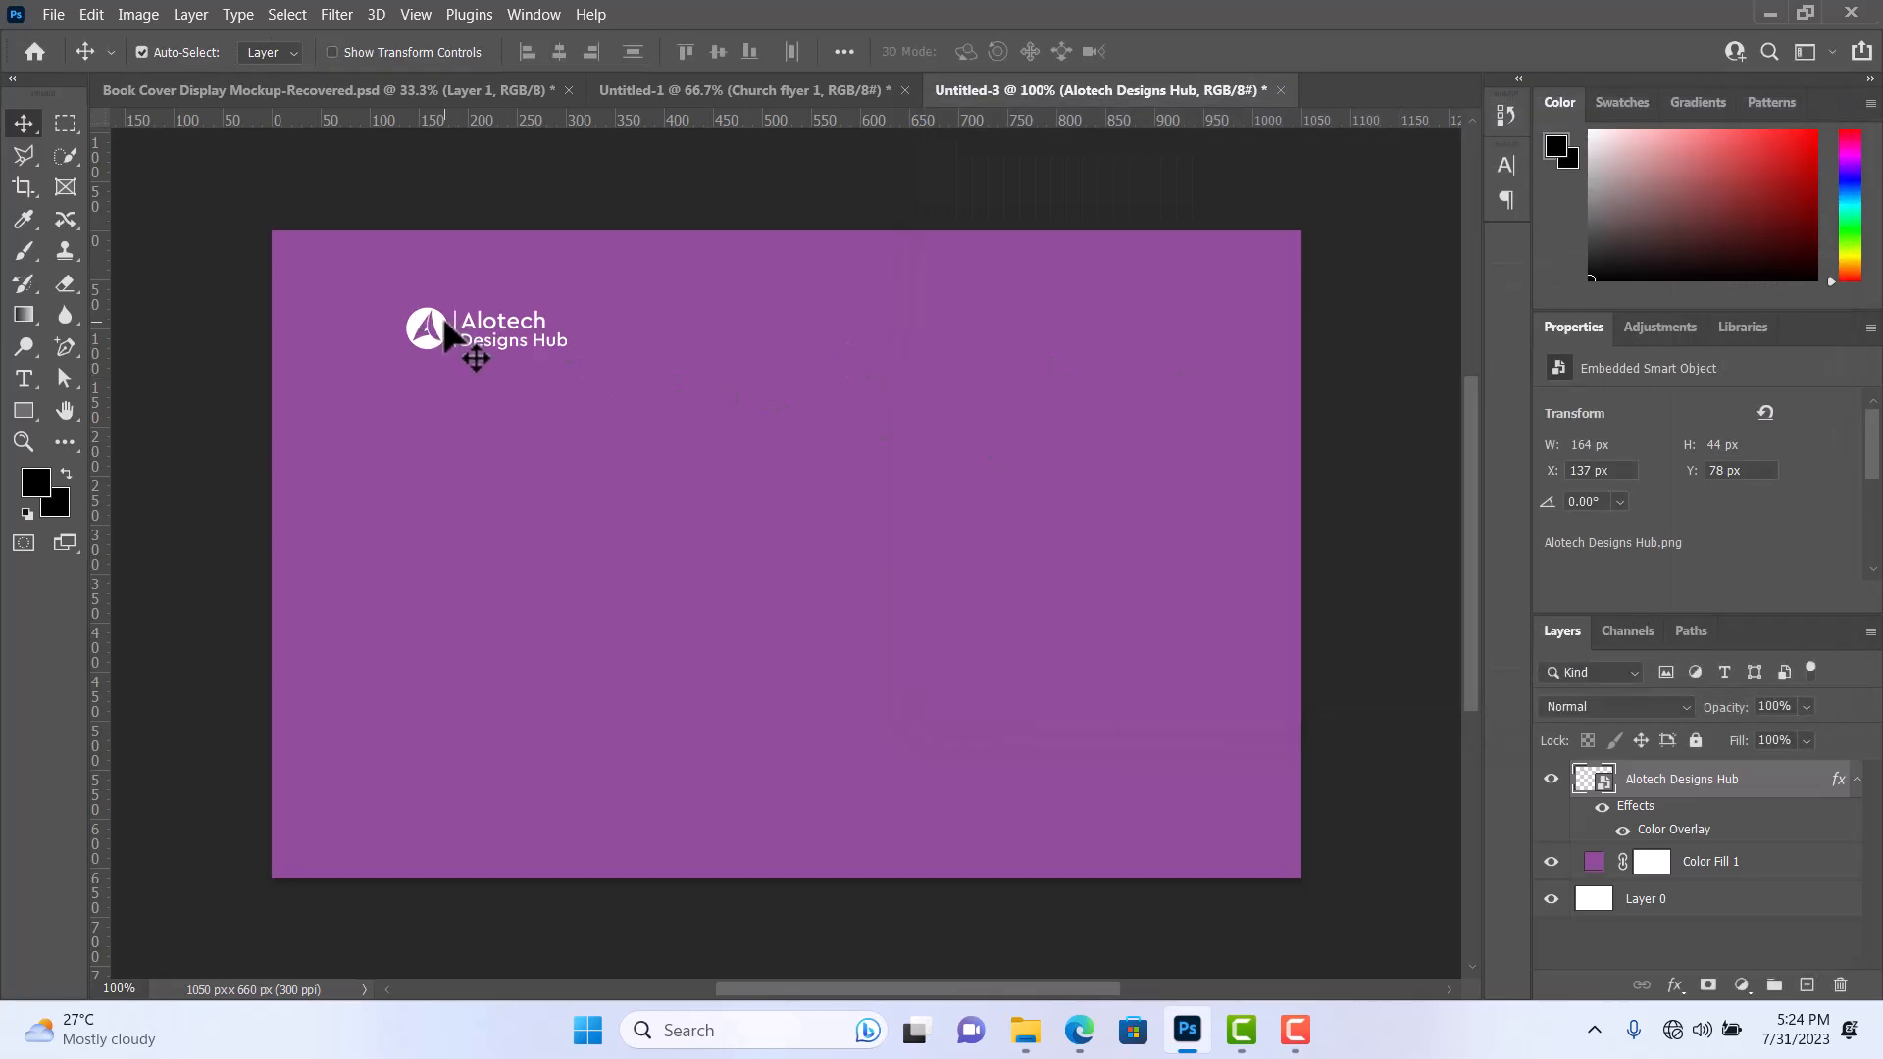
left_click_drag(401, 329, 373, 309)
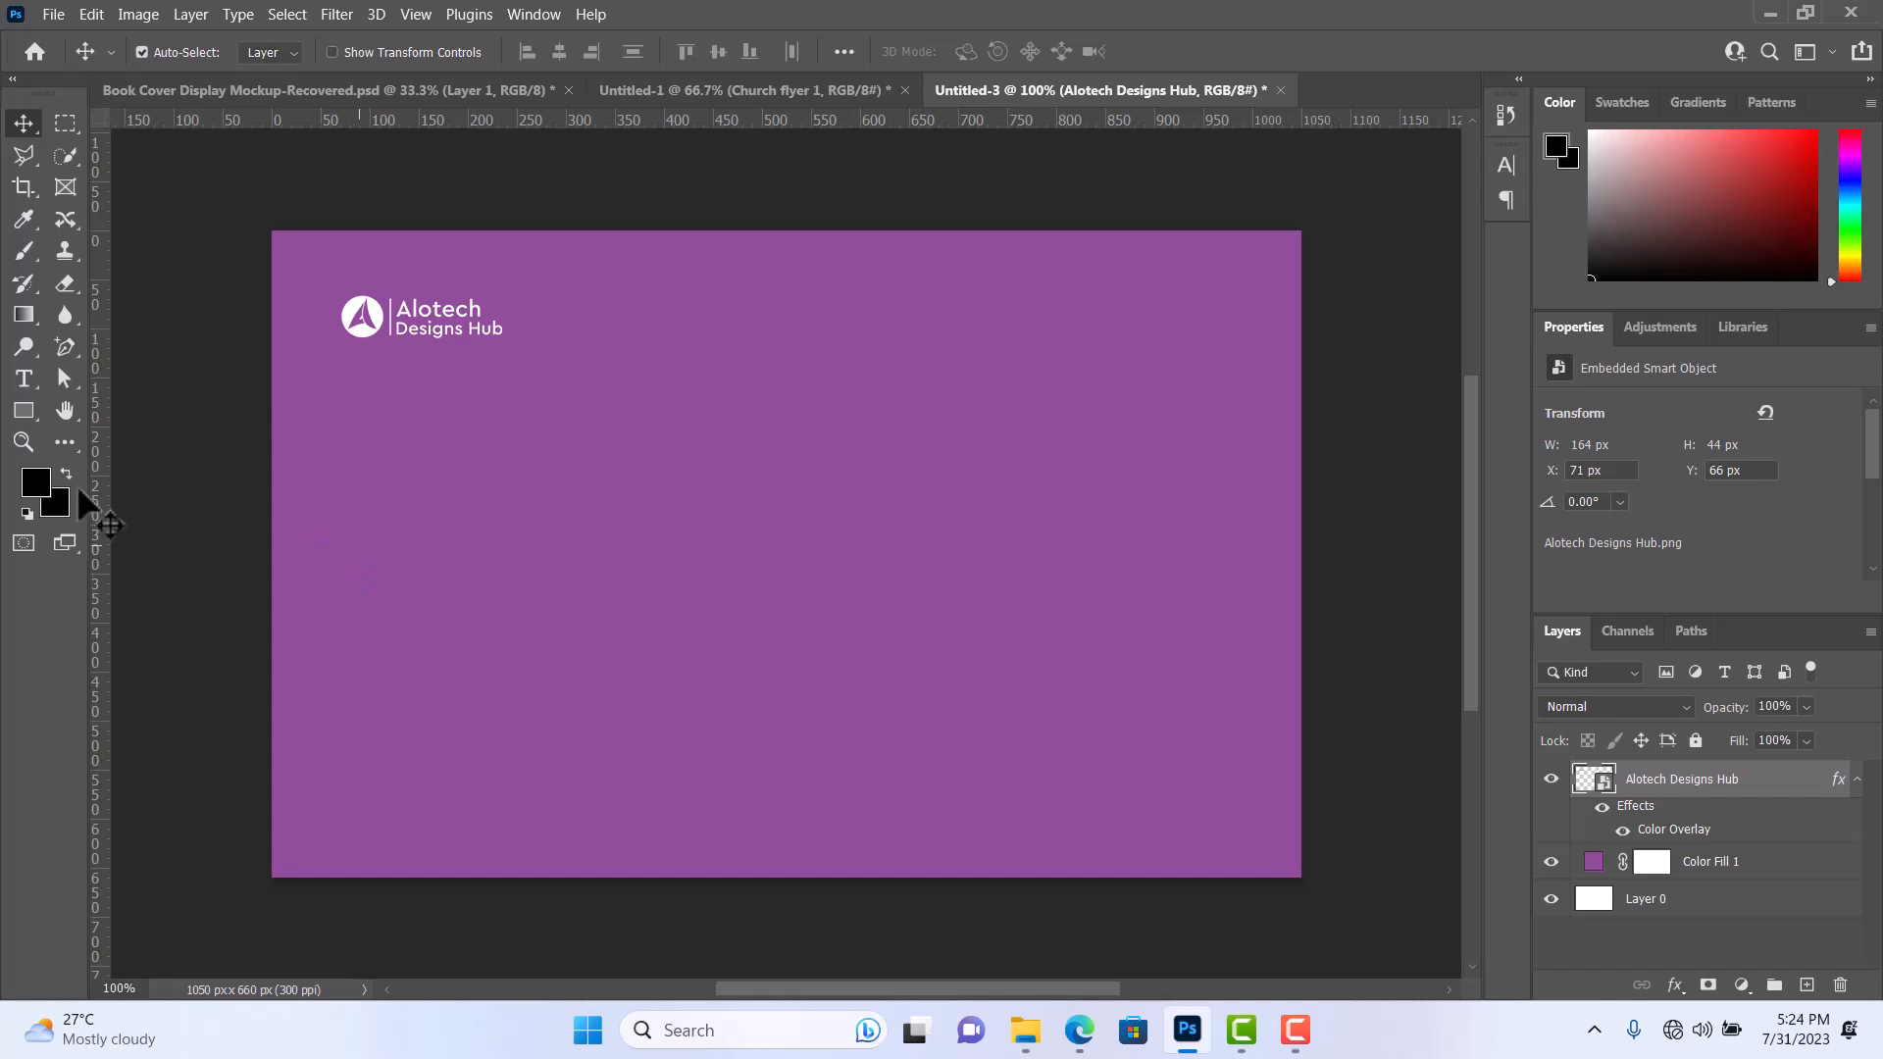
Draw a white rectangle about 930 by 276 px and position it across the card's middle at about X 60, Y 192 px.
left_click(25, 406)
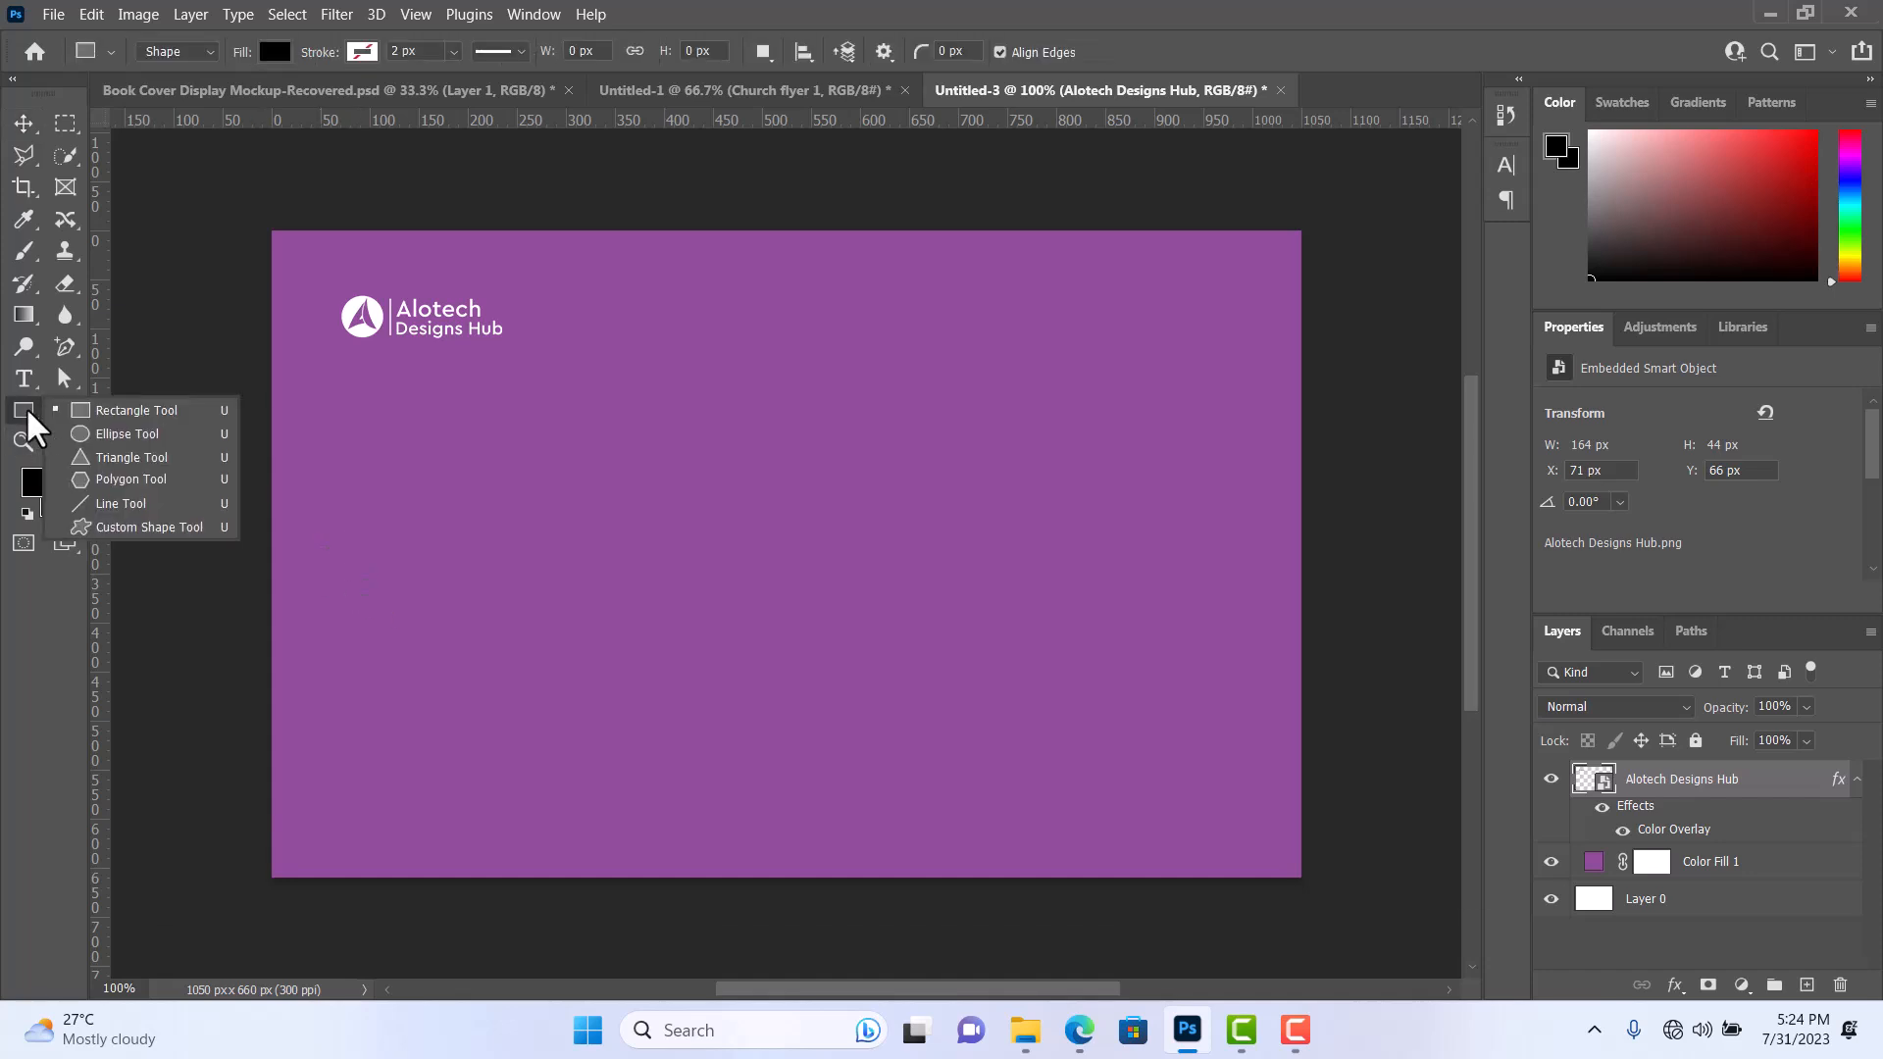
left_click(93, 412)
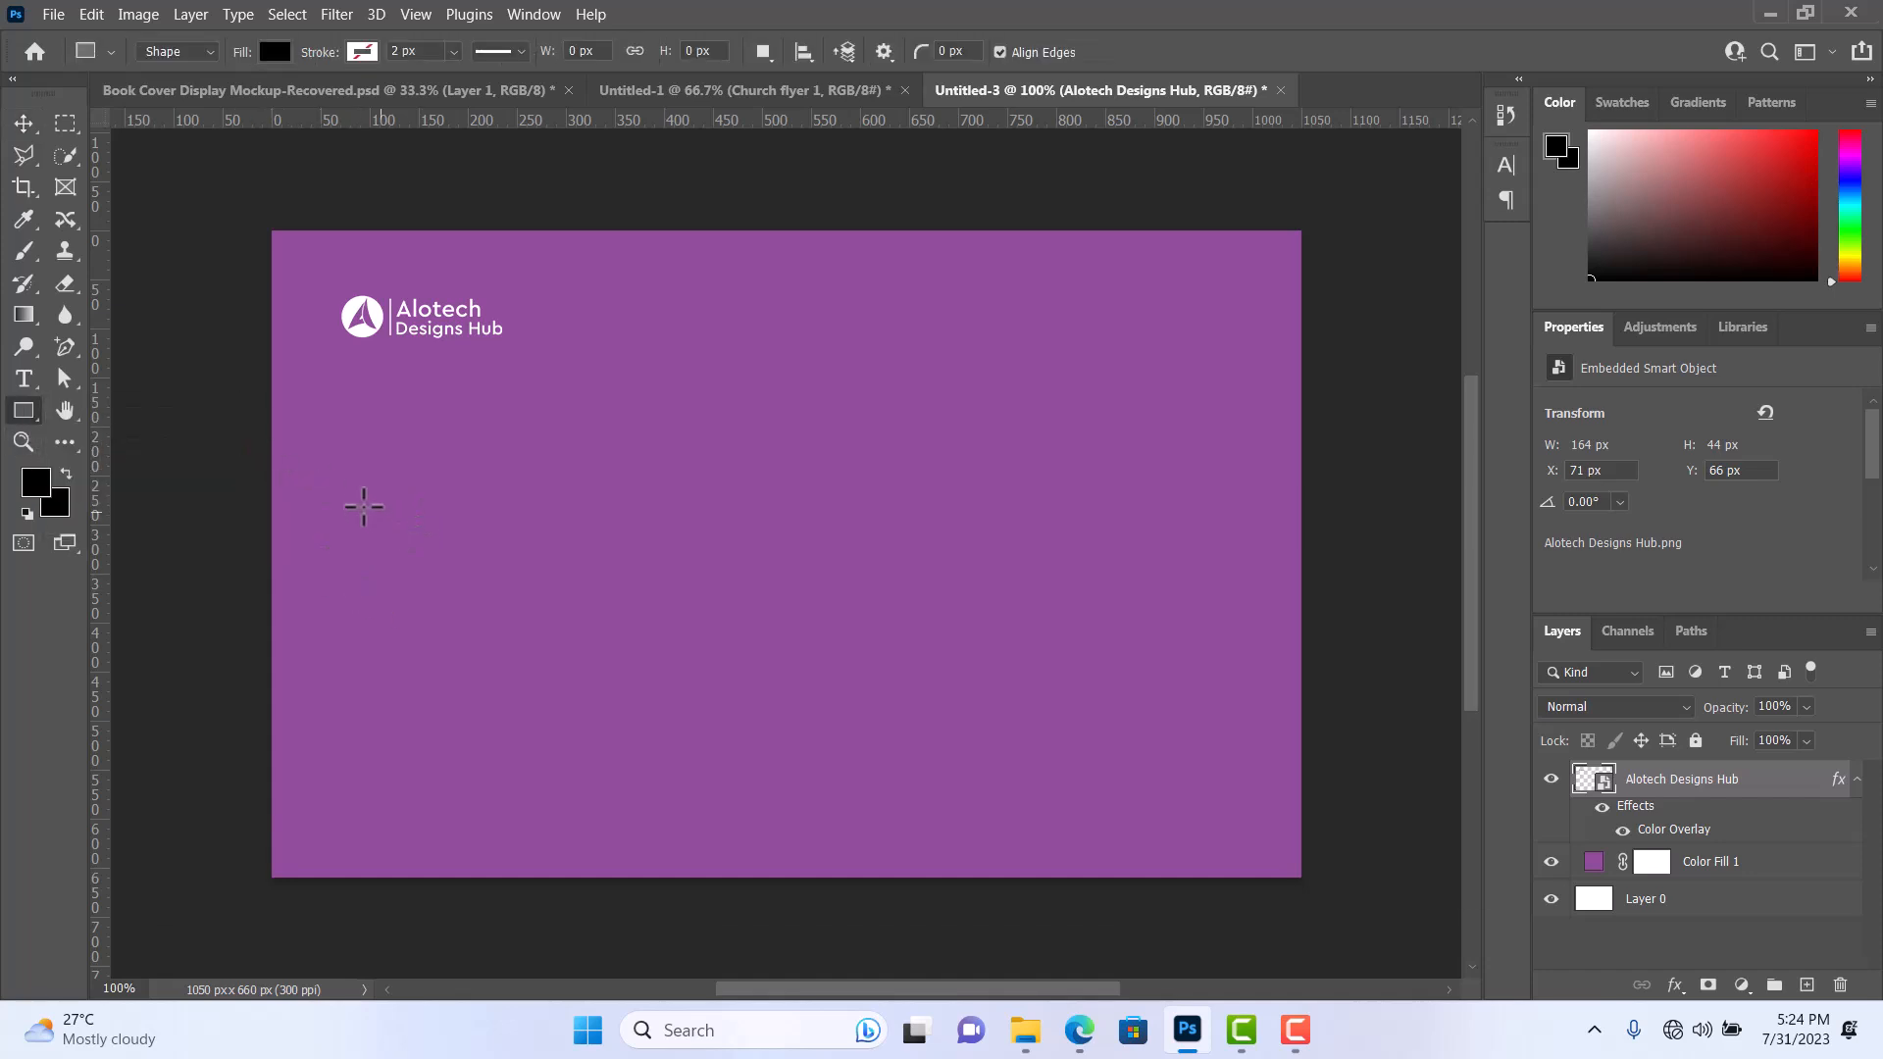
left_click_drag(350, 470, 1261, 738)
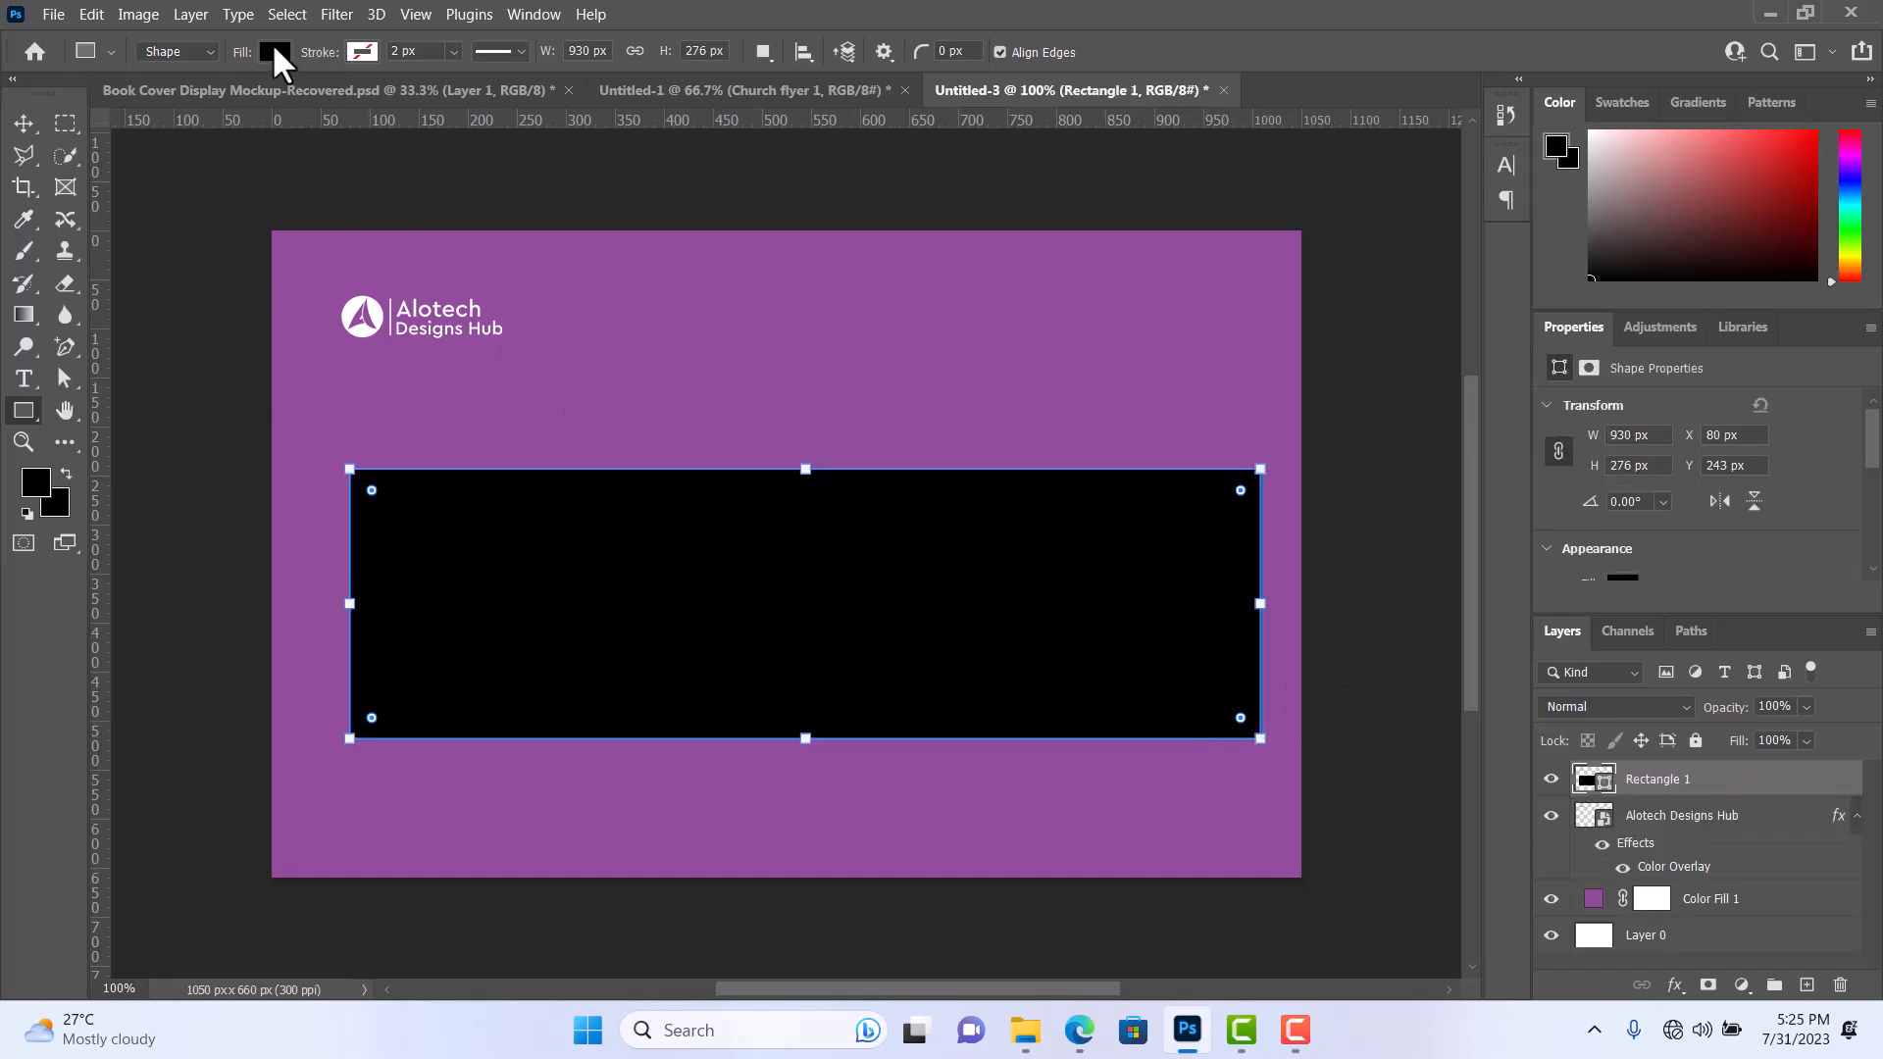
left_click(275, 51)
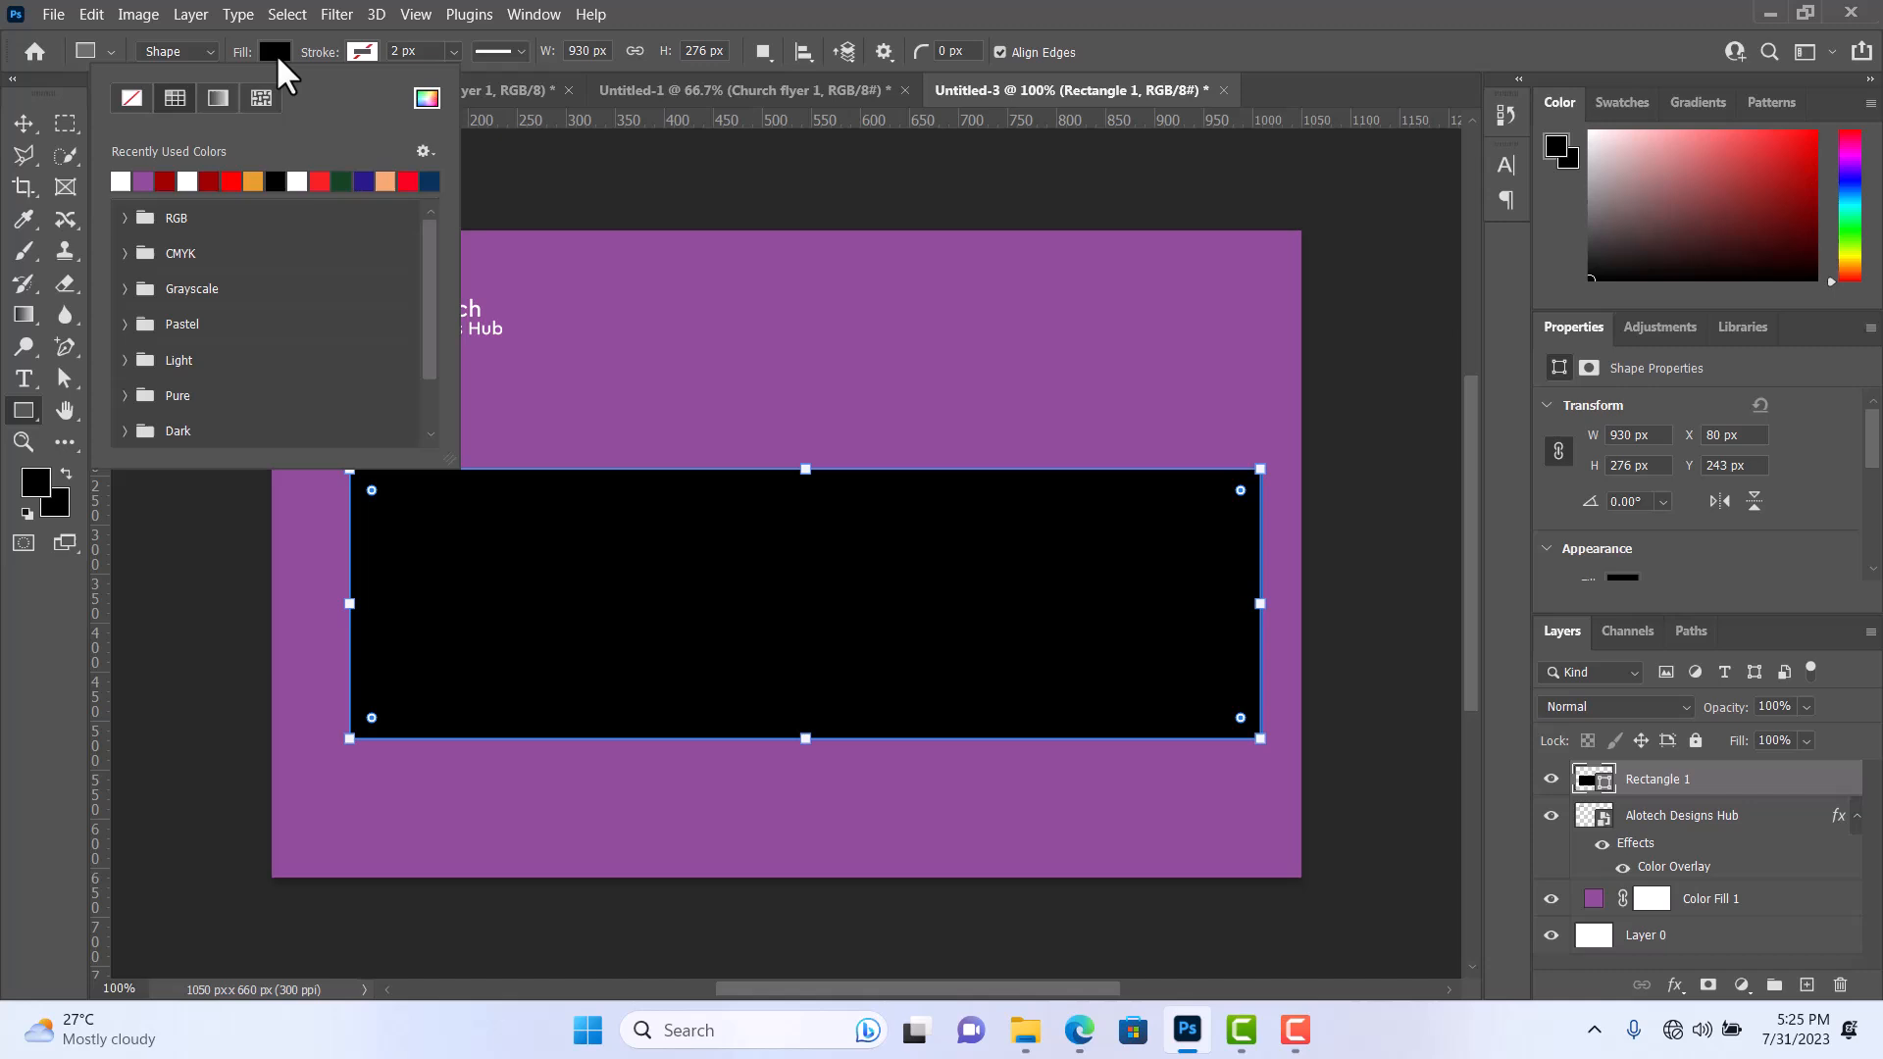
left_click(121, 180)
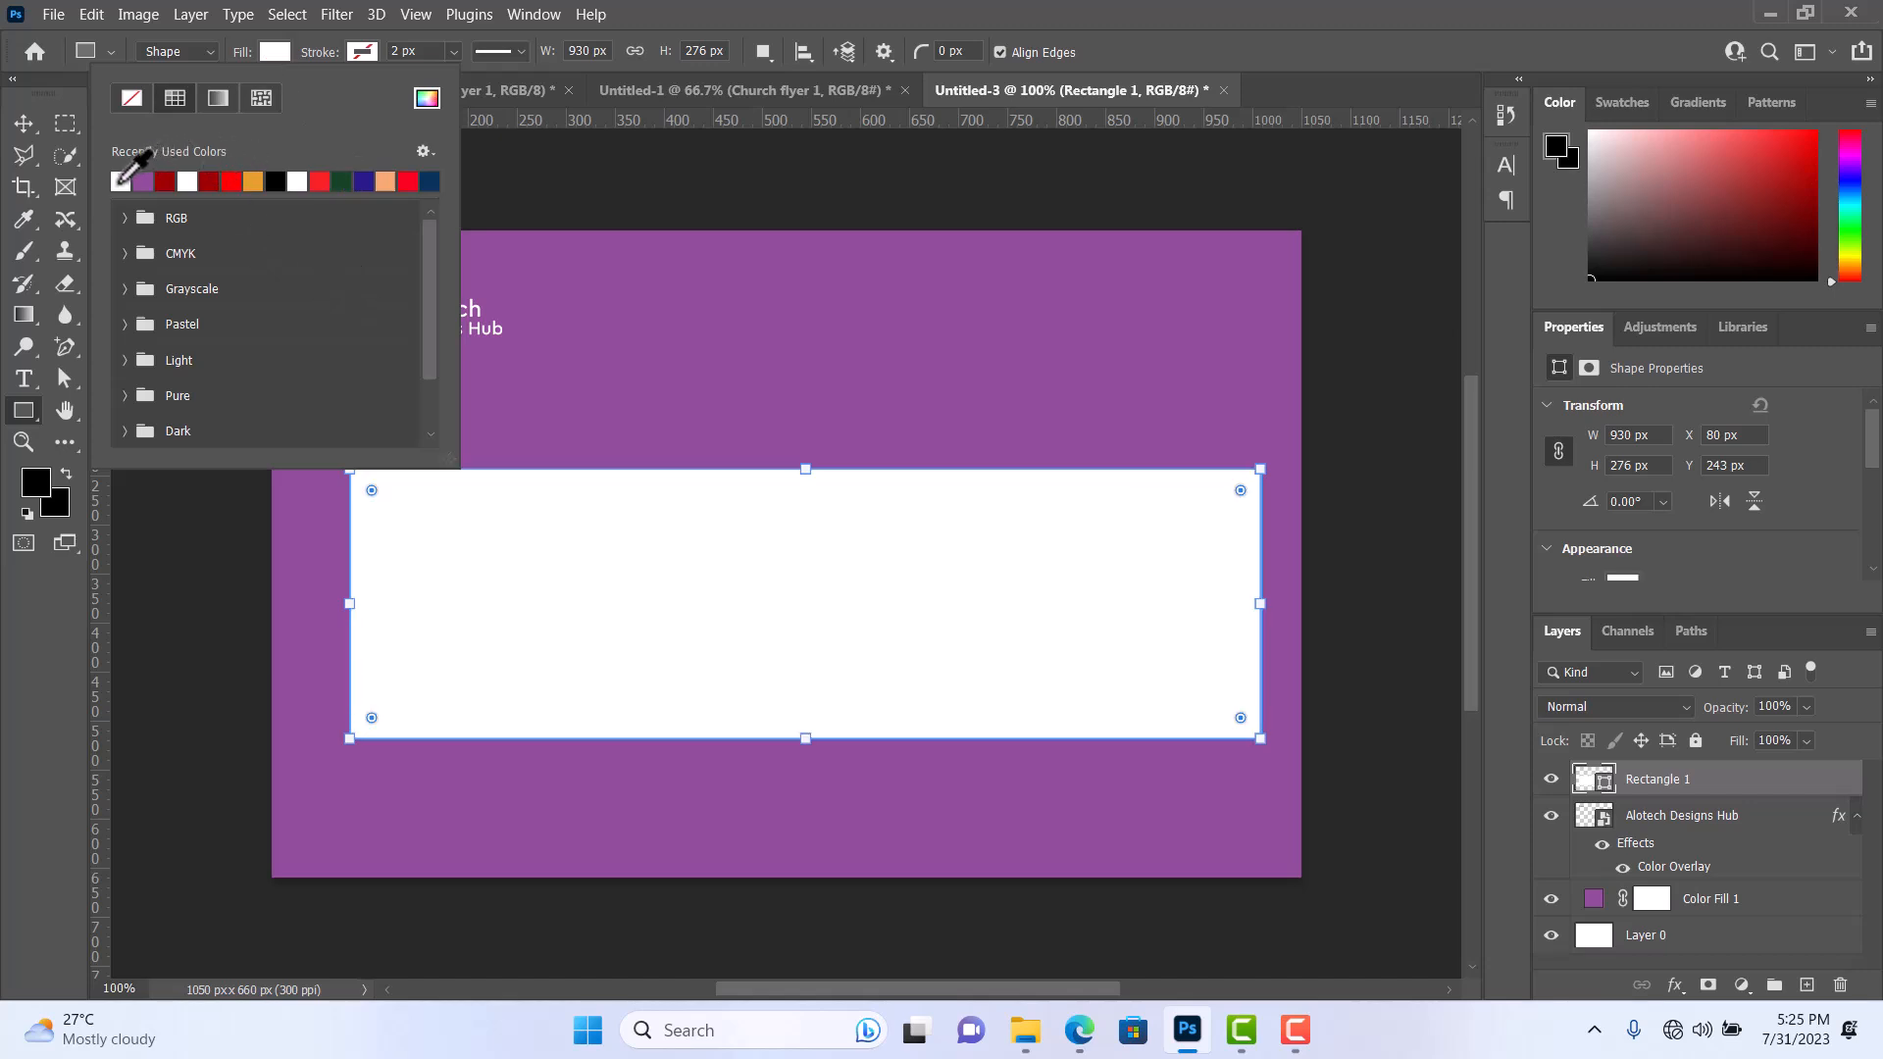
left_click(20, 125)
left_click_drag(567, 659, 547, 622)
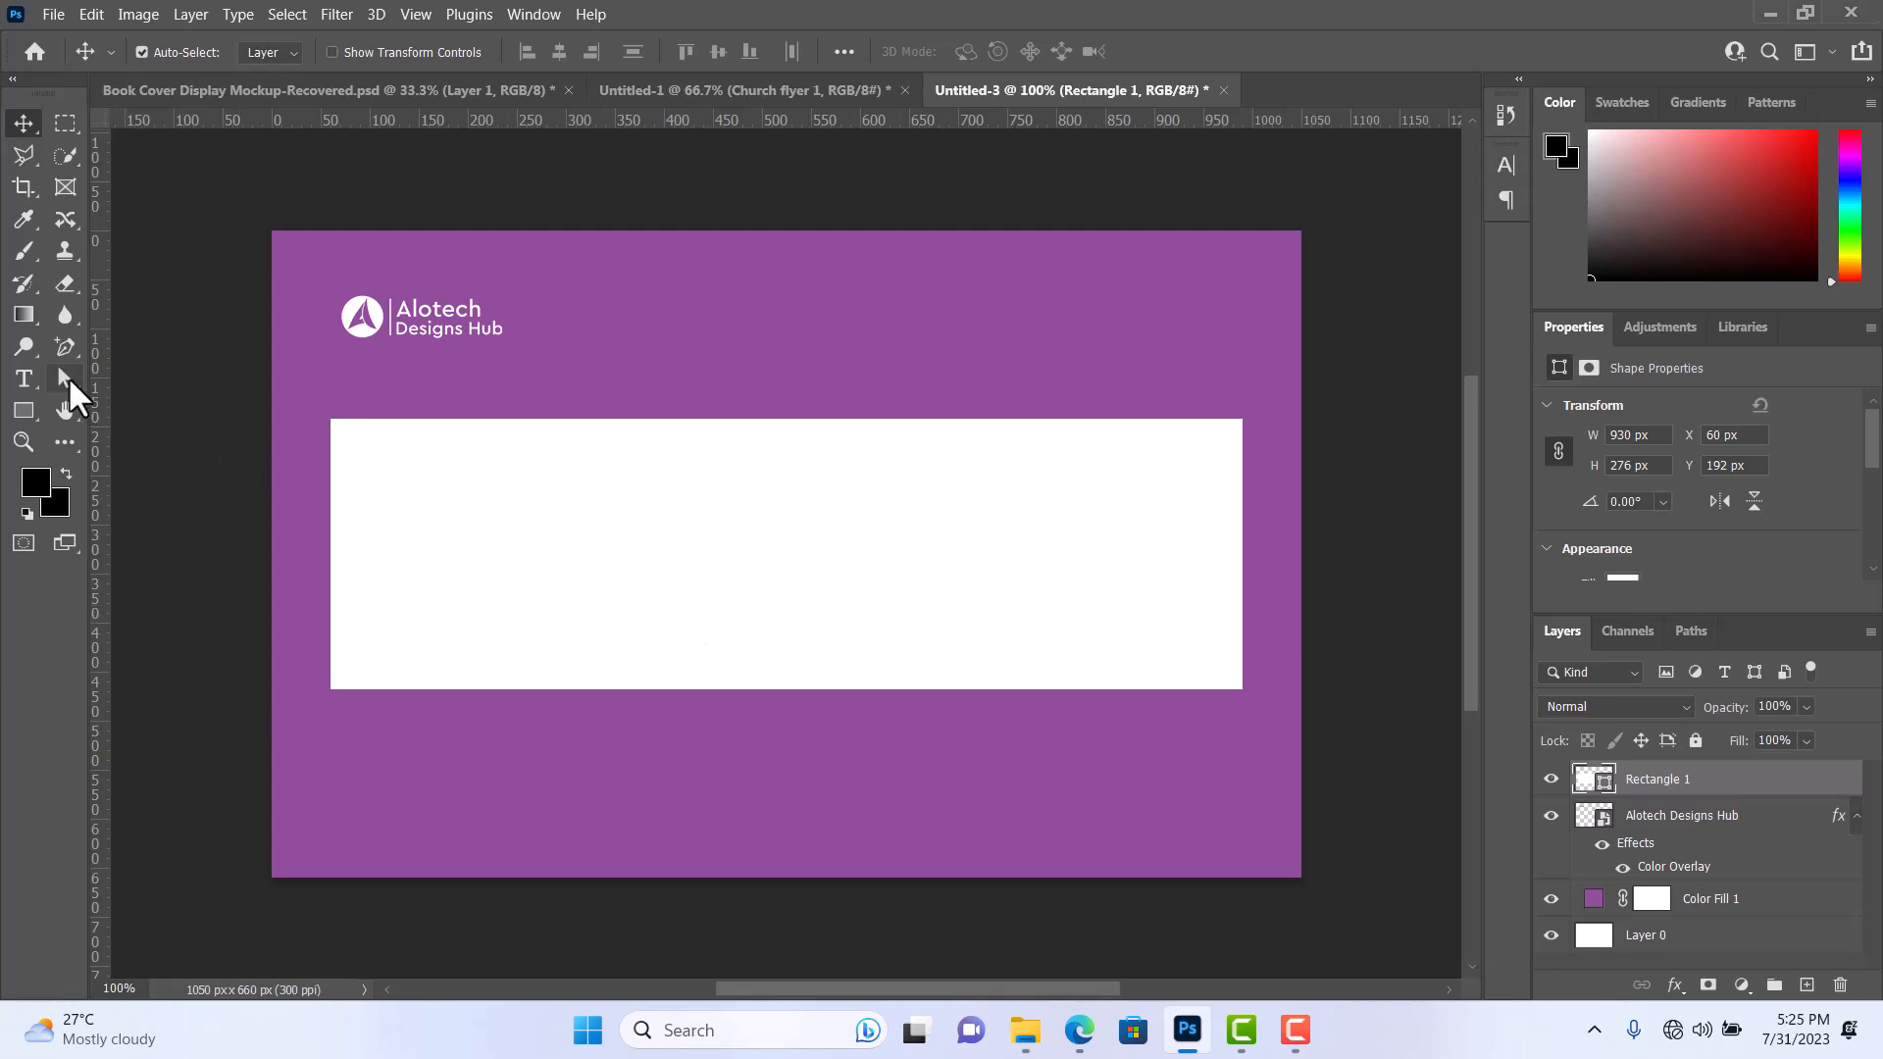
Slant the white rectangle into a parallelogram by moving its lower-right and upper-left corner points horizontally inward.
left_click(68, 379)
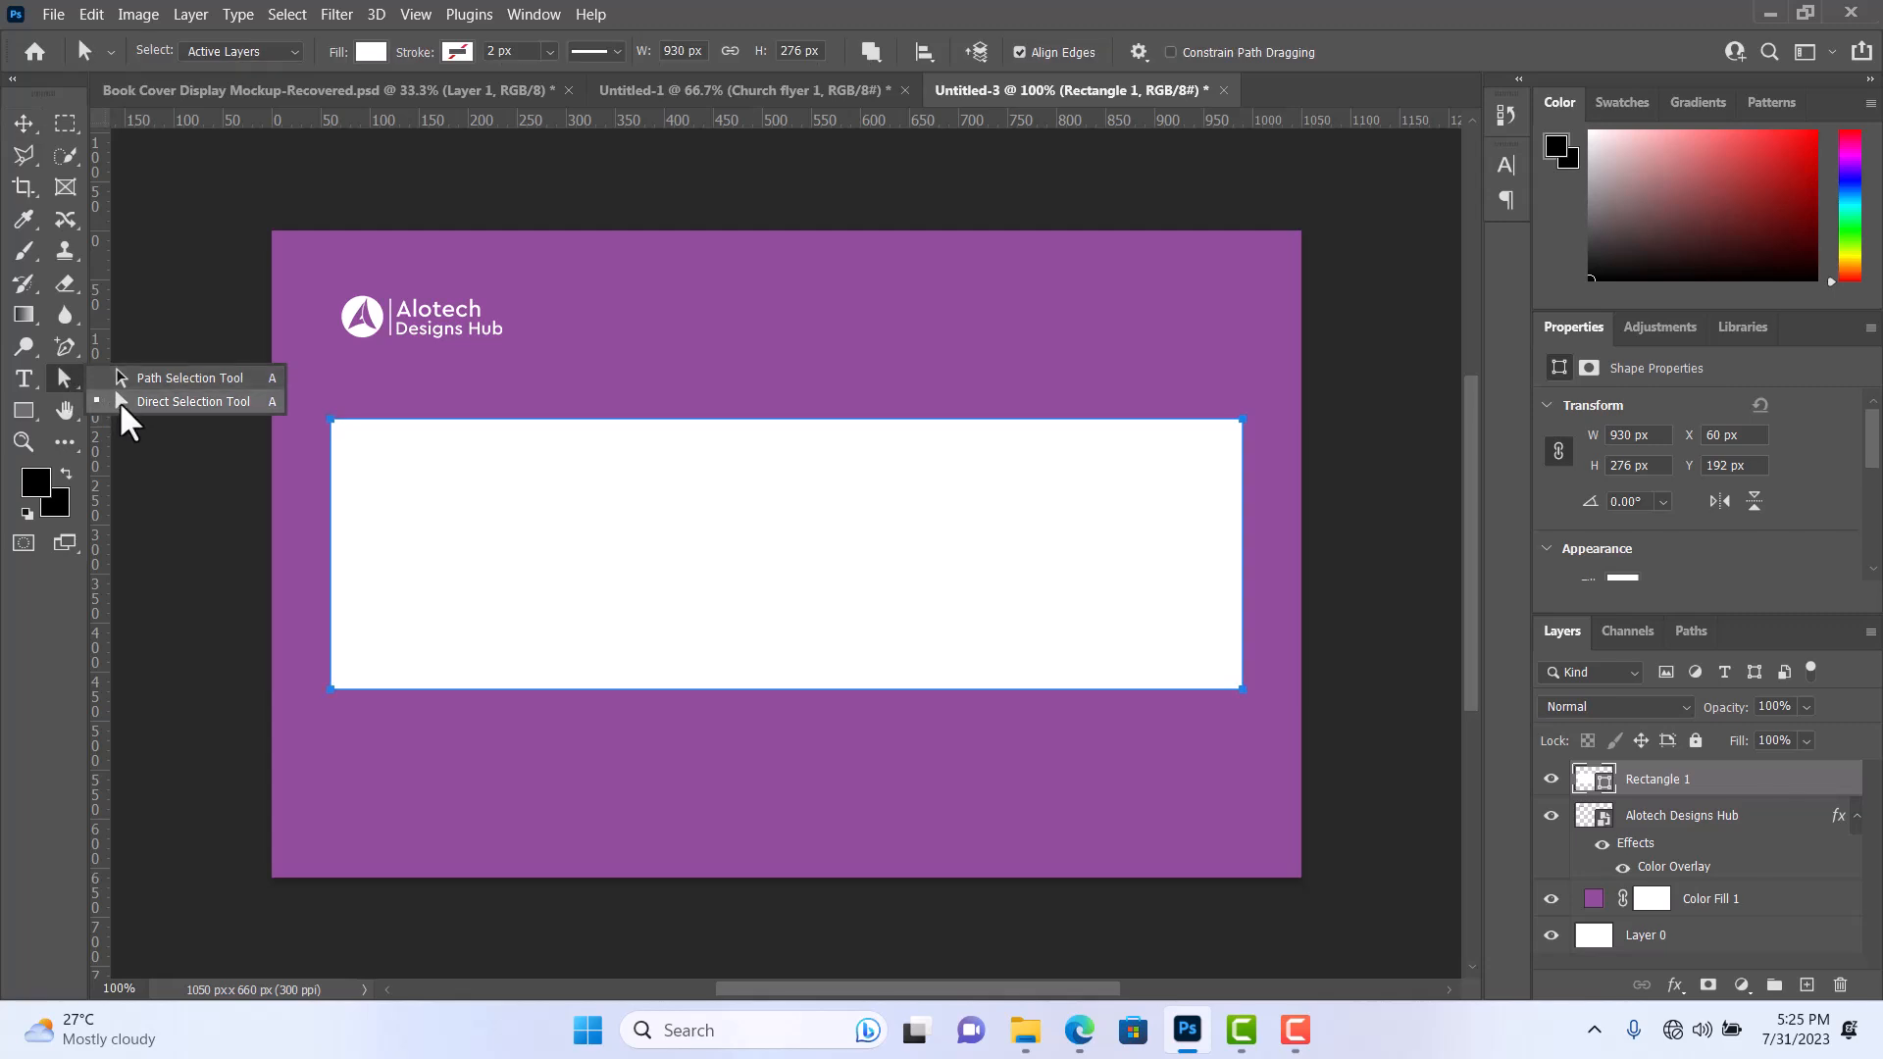
left_click(145, 400)
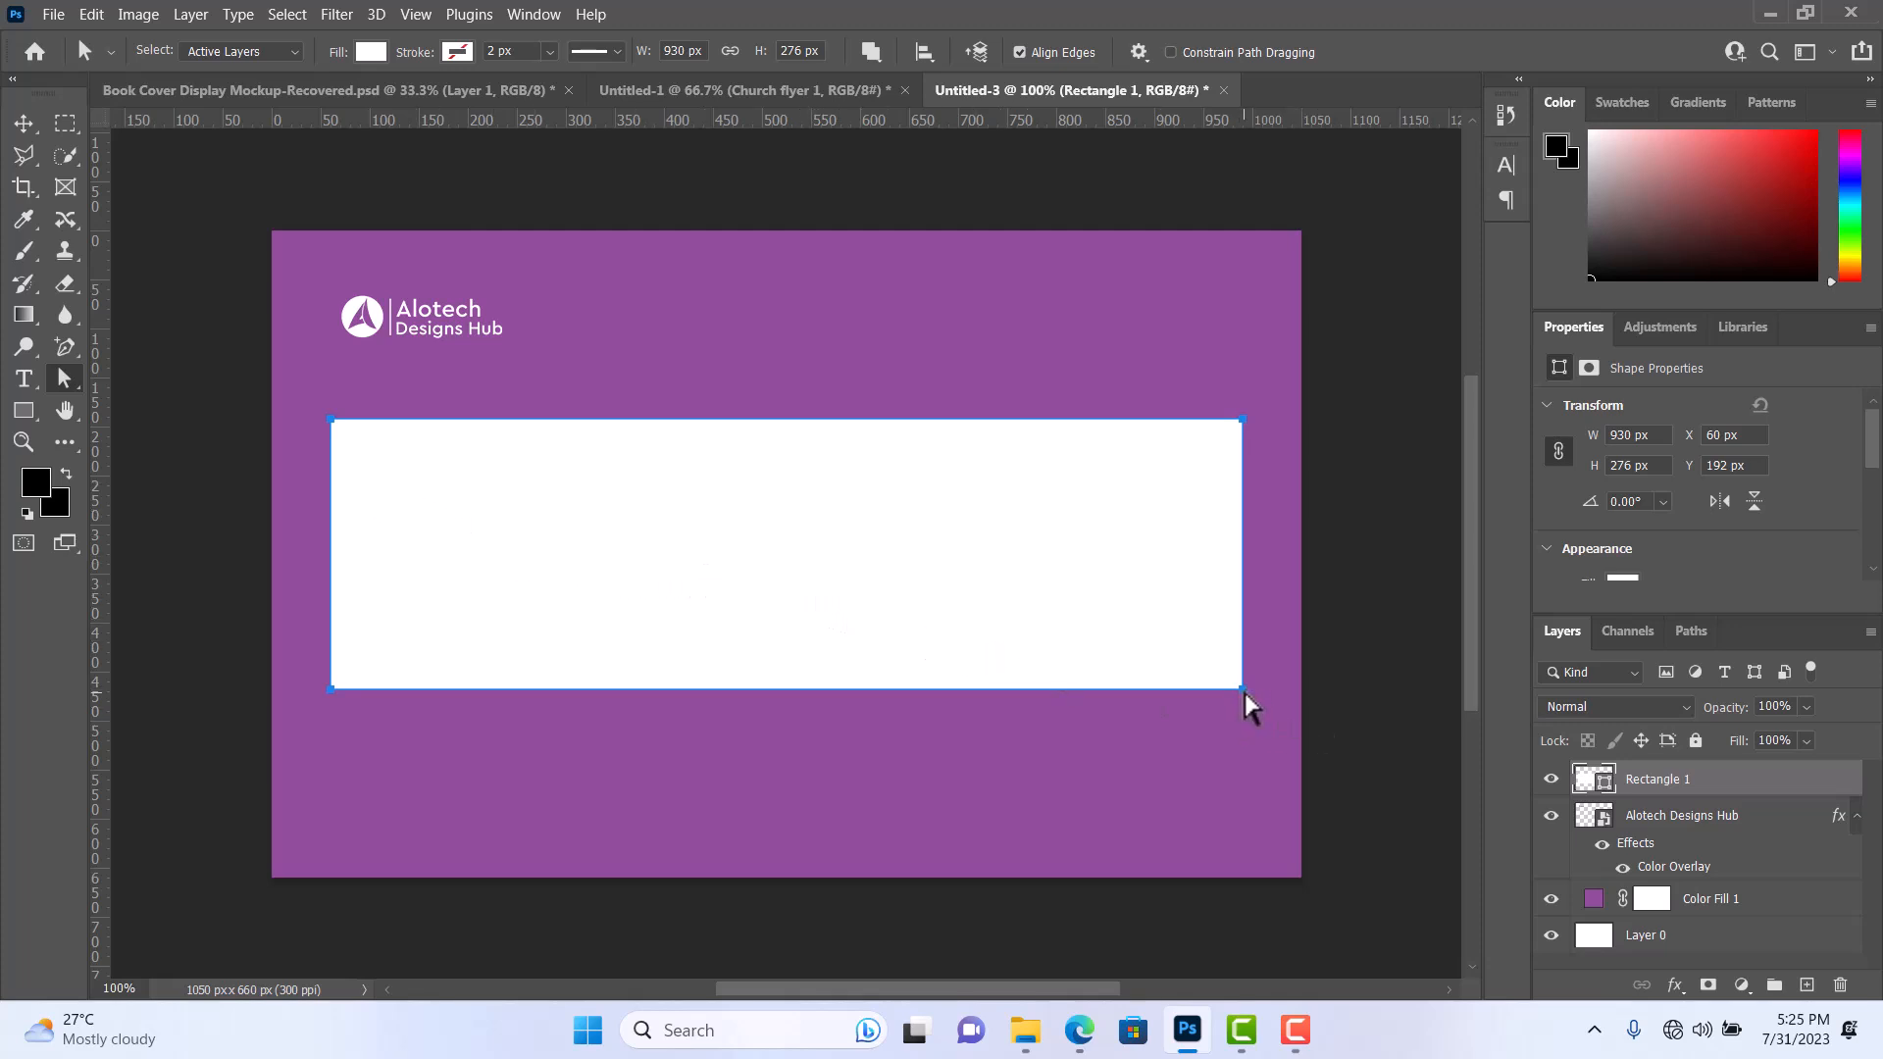
left_click_drag(1243, 691, 1126, 692)
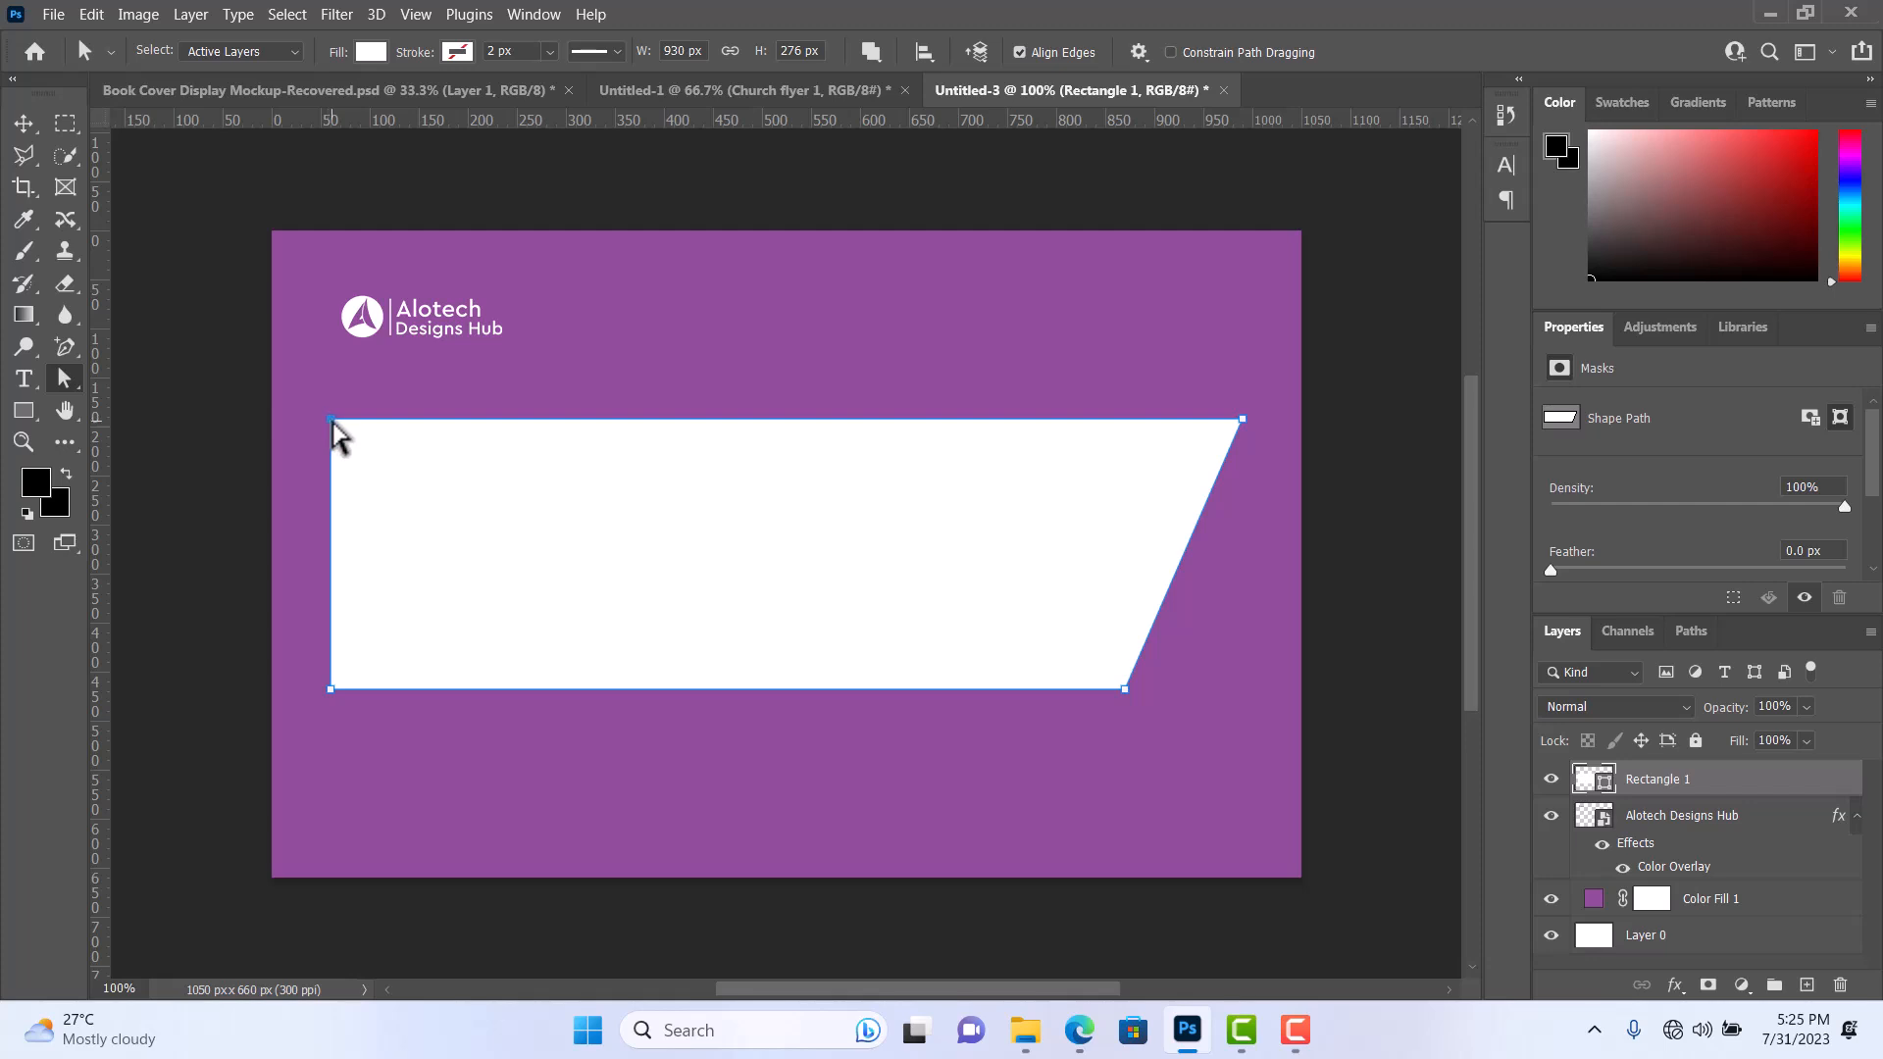
left_click_drag(332, 420, 442, 421)
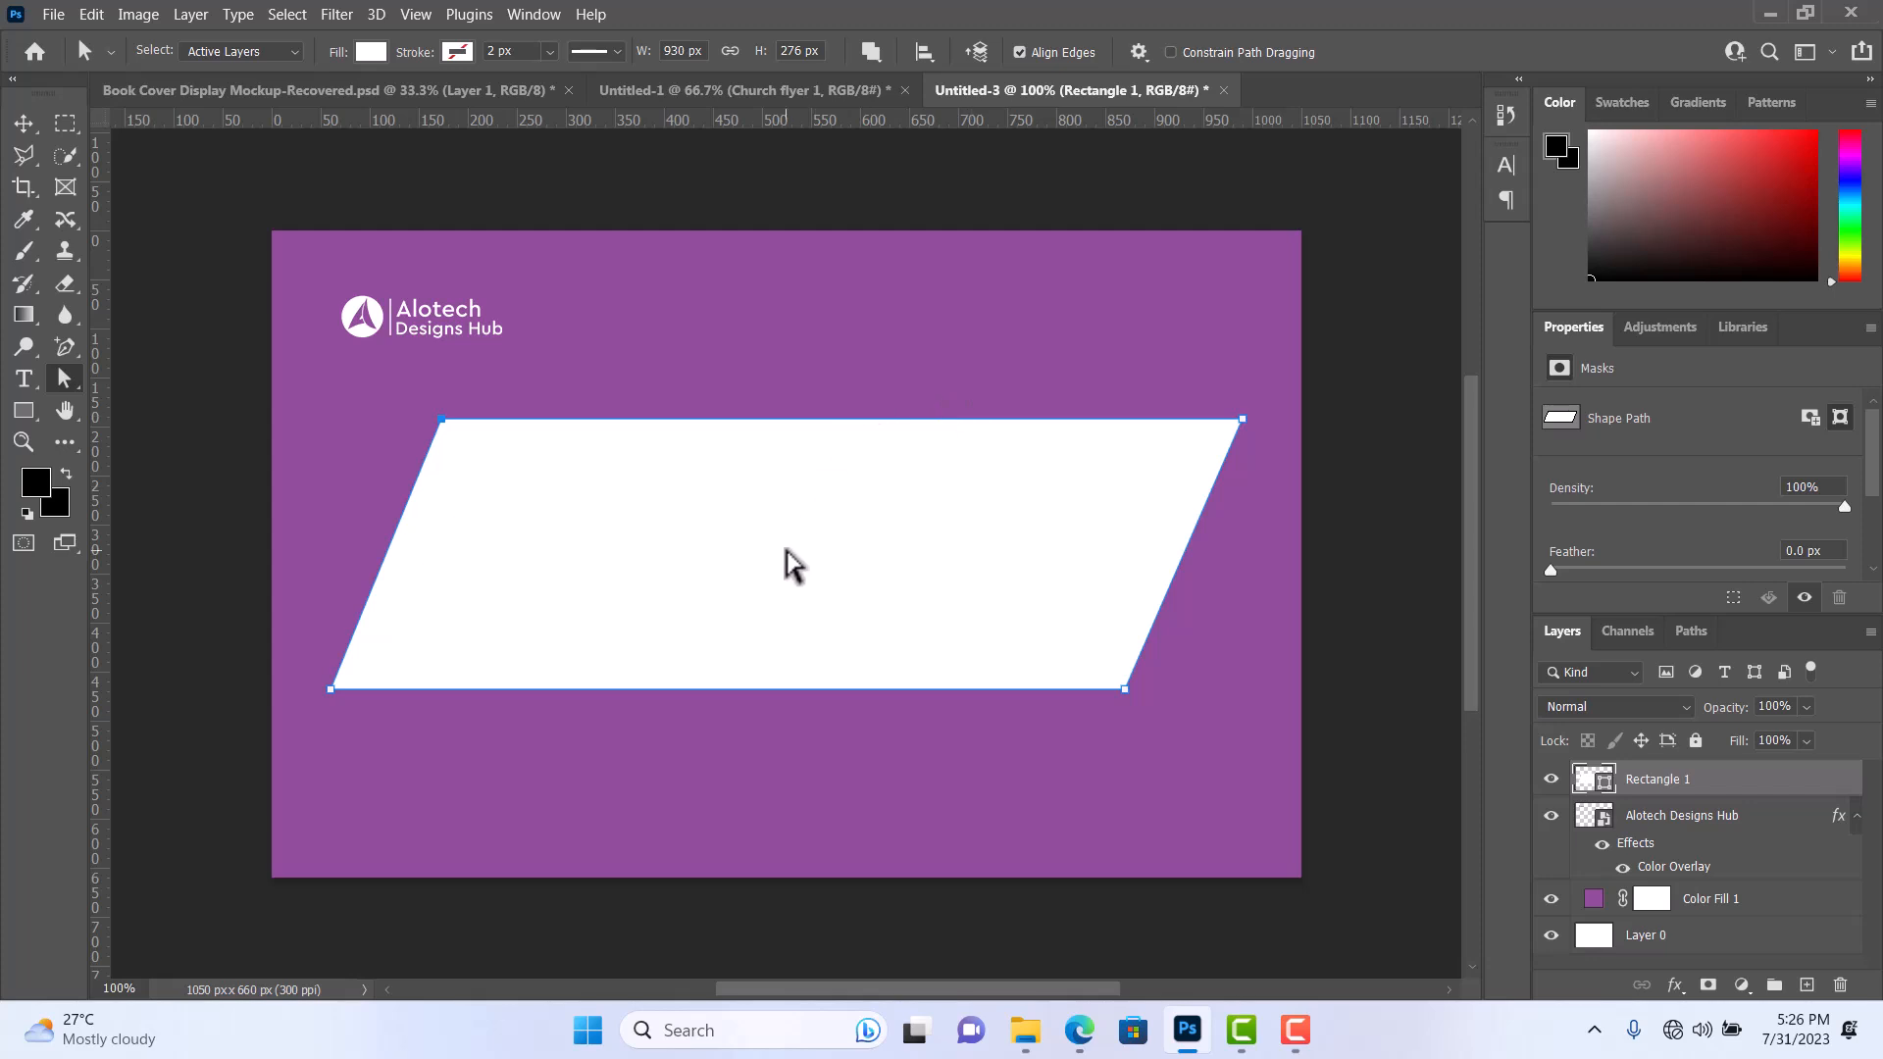
Draw a rectangle about 405 by 245 px directly above Color Fill 1, behind the parallelogram's lower-left corner and reaching the card's bottom edge.
left_click(25, 124)
left_click(582, 387)
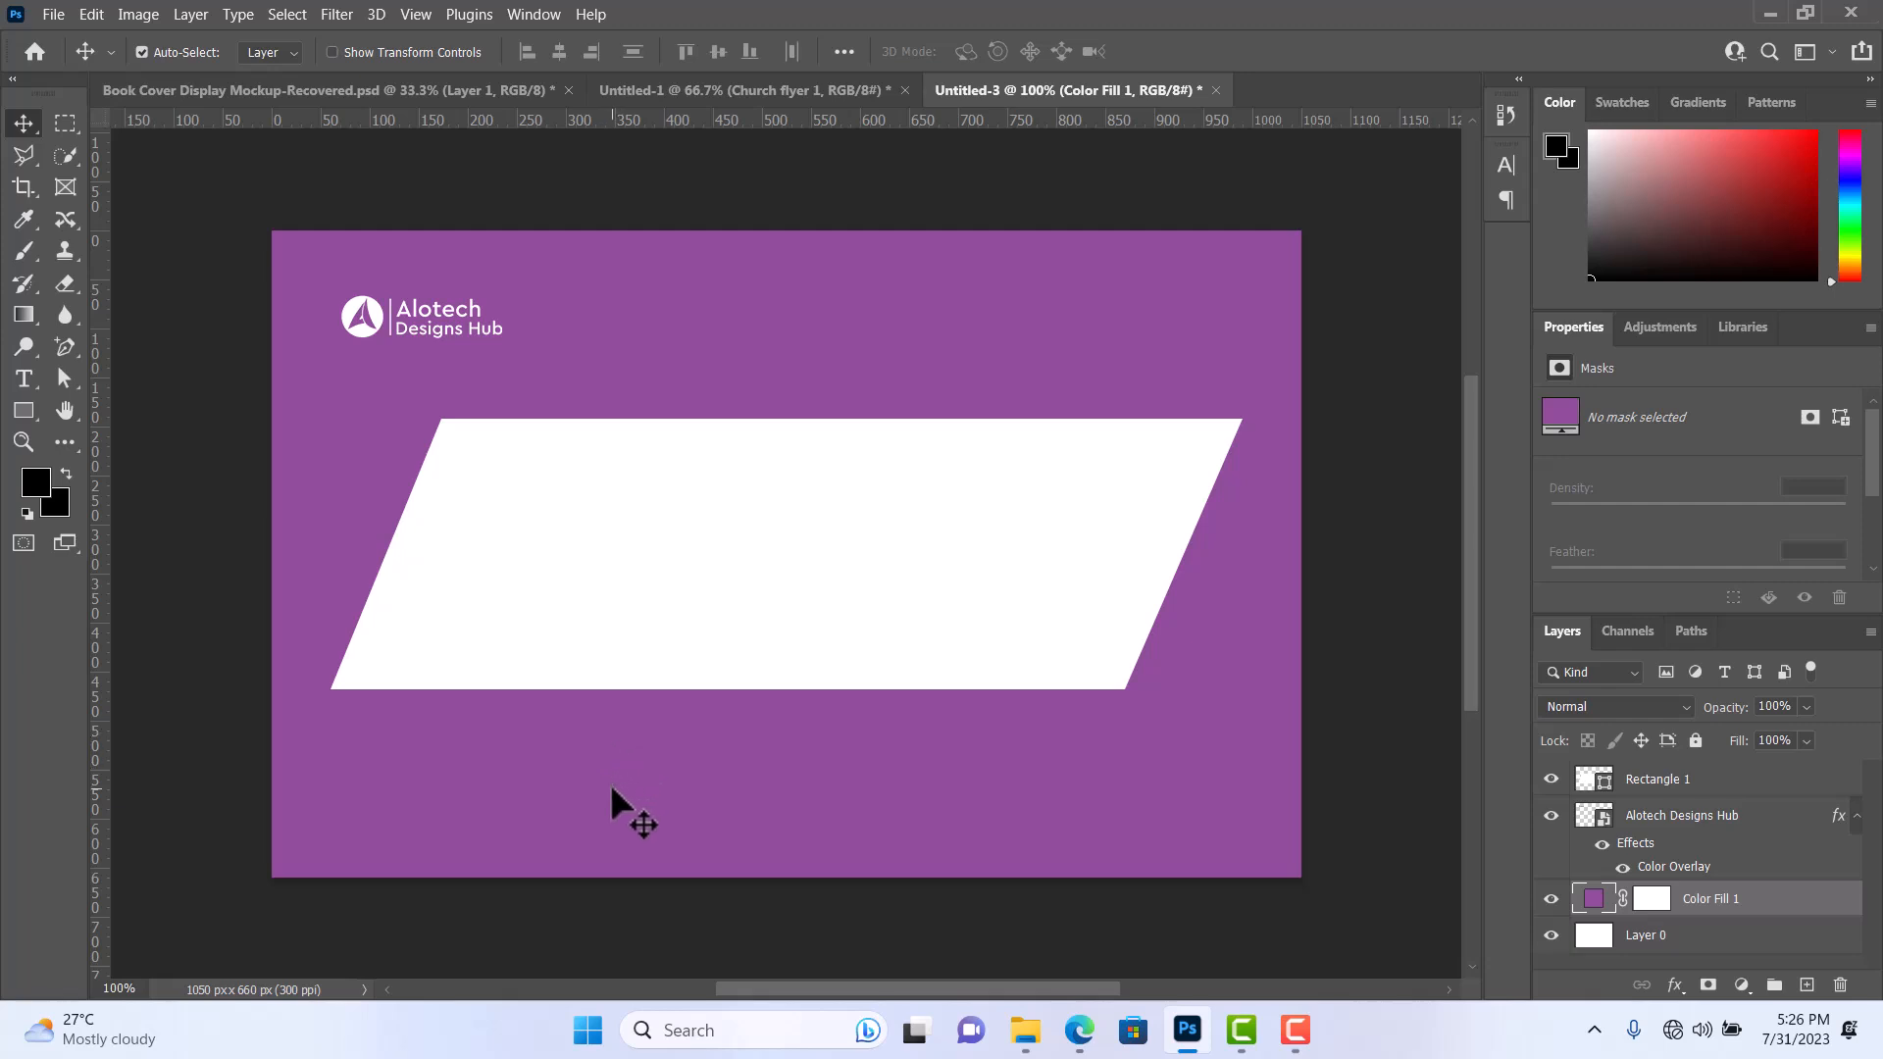
left_click(29, 402)
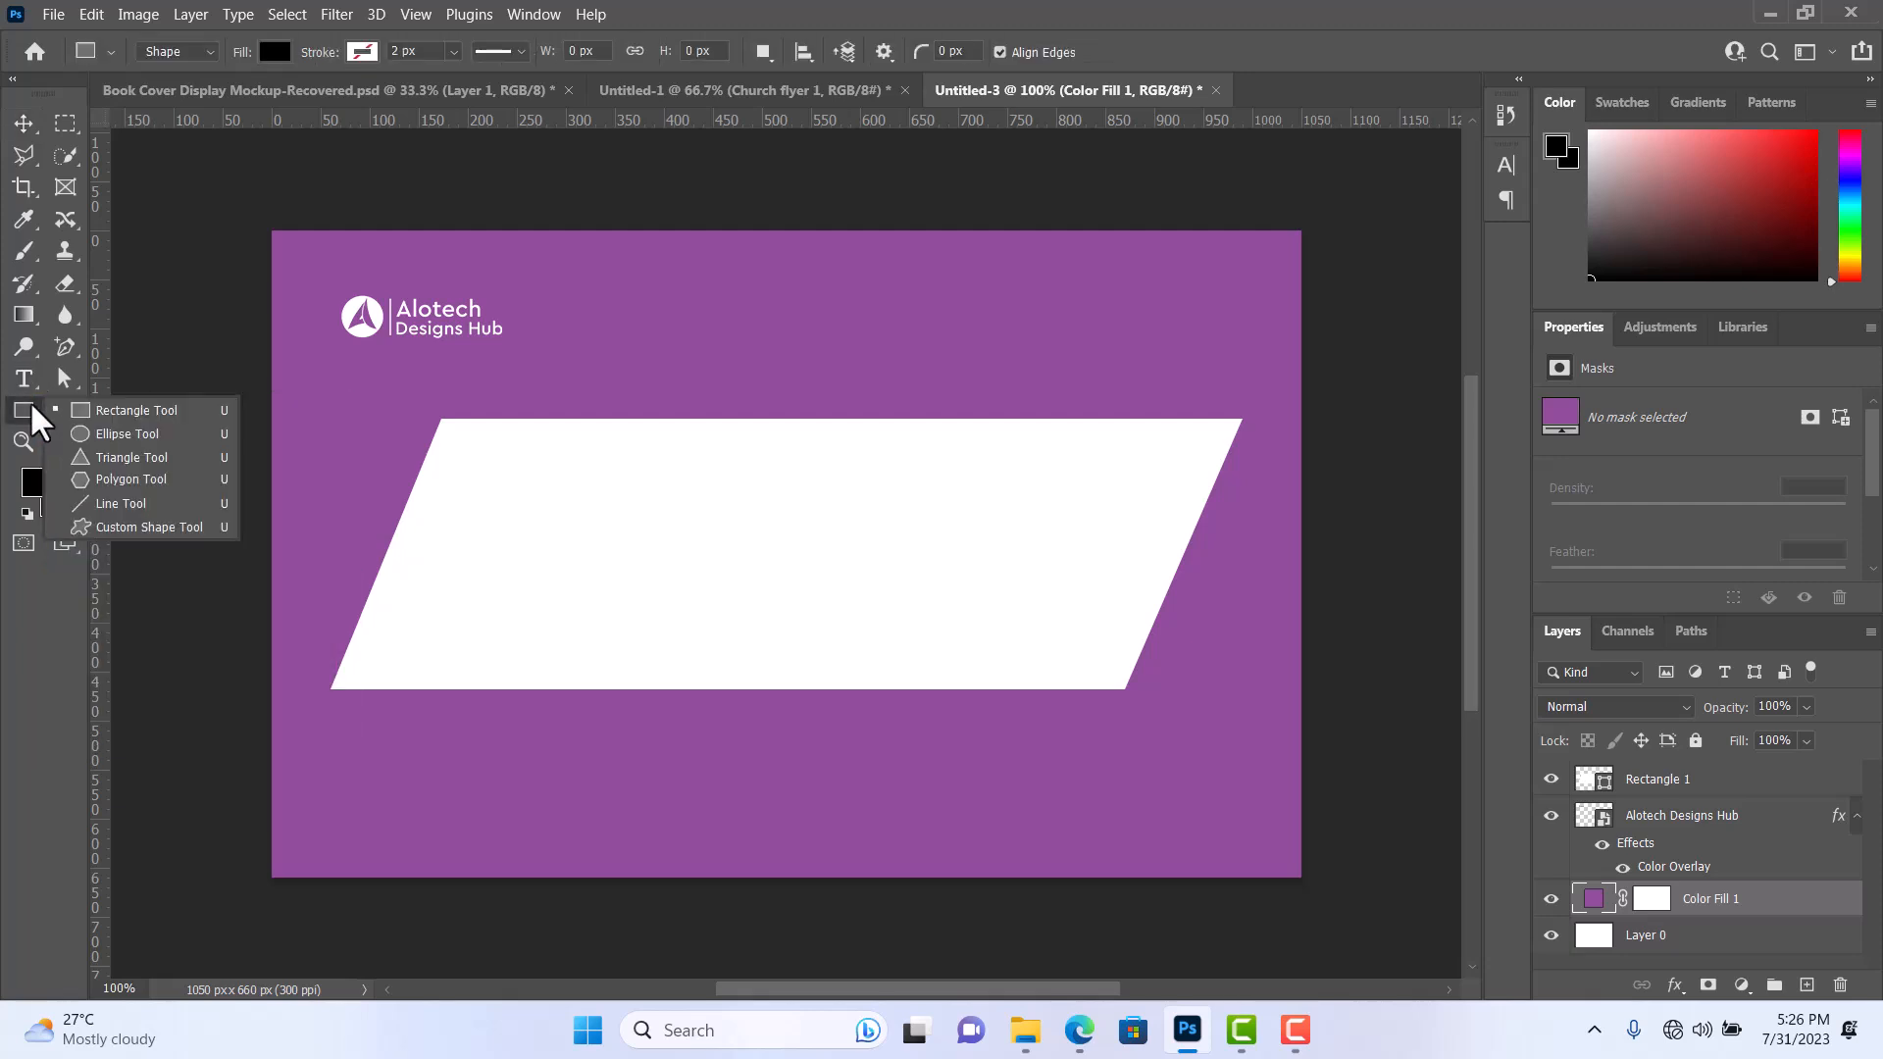
left_click(108, 410)
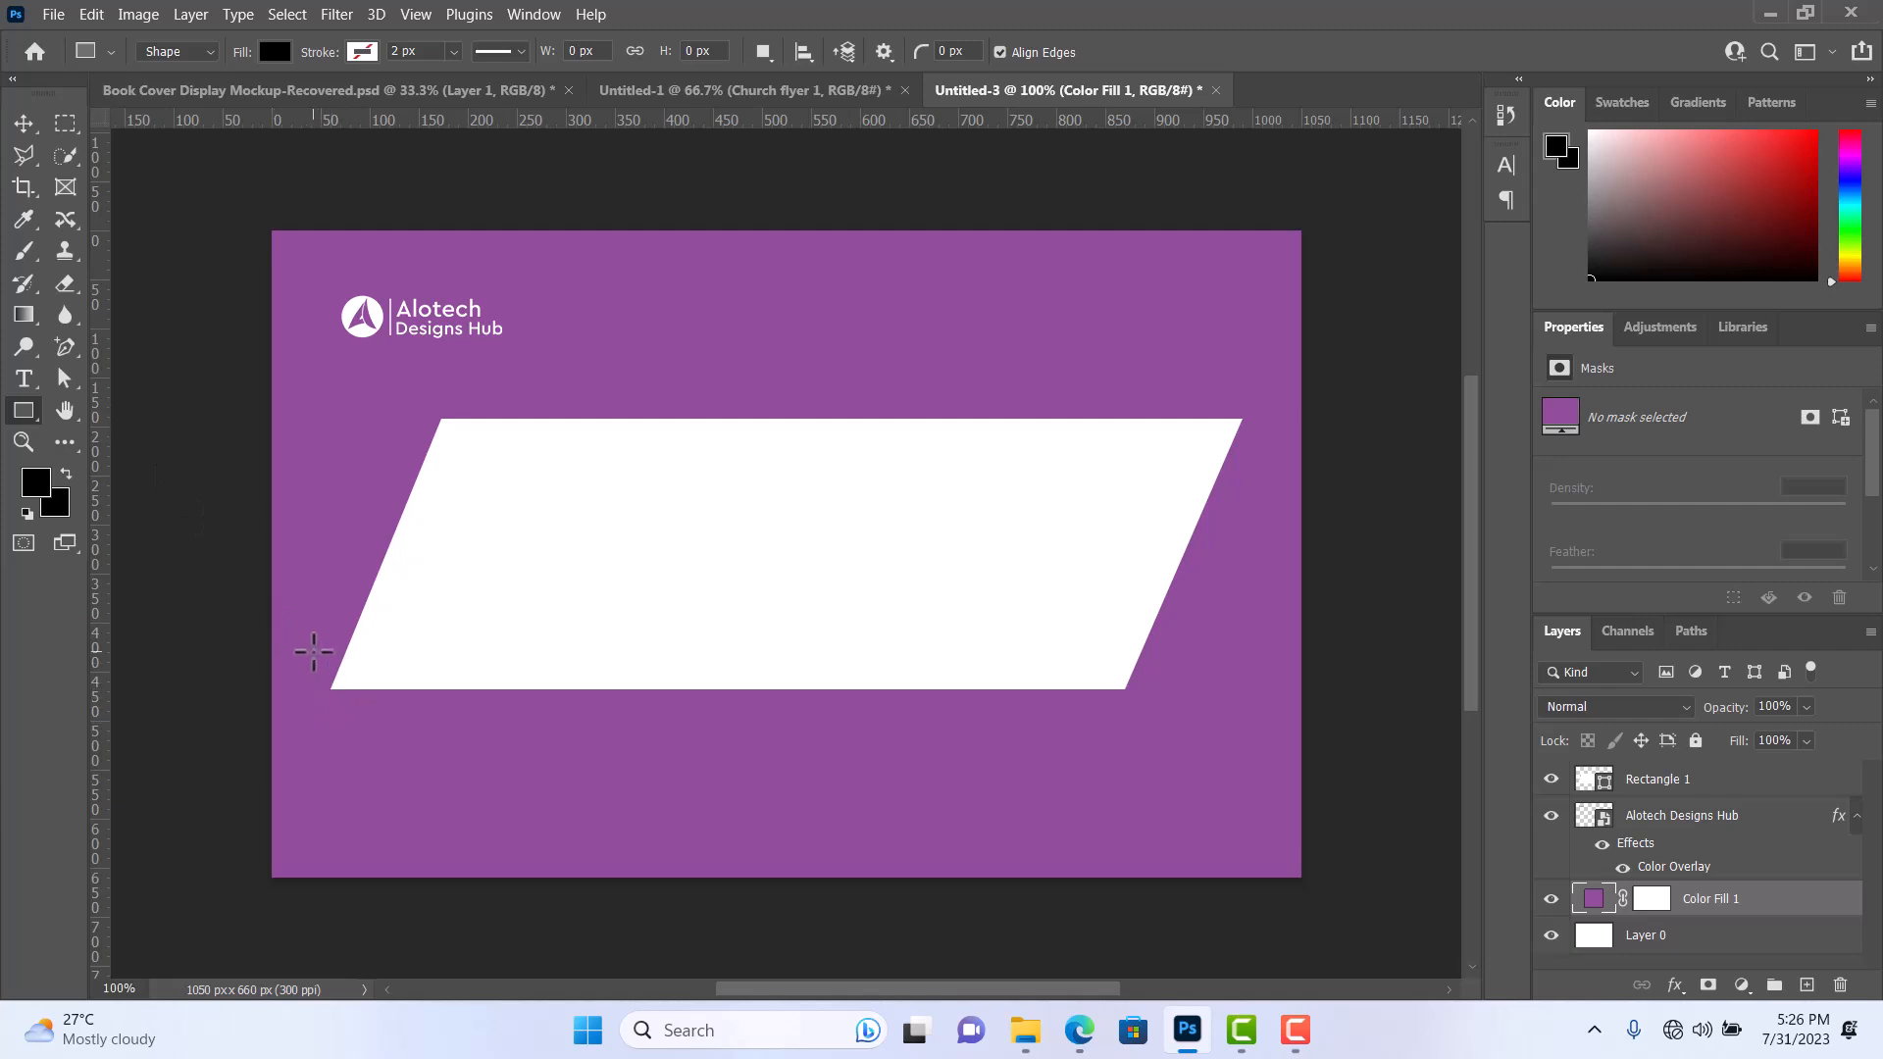
left_click_drag(324, 646, 722, 886)
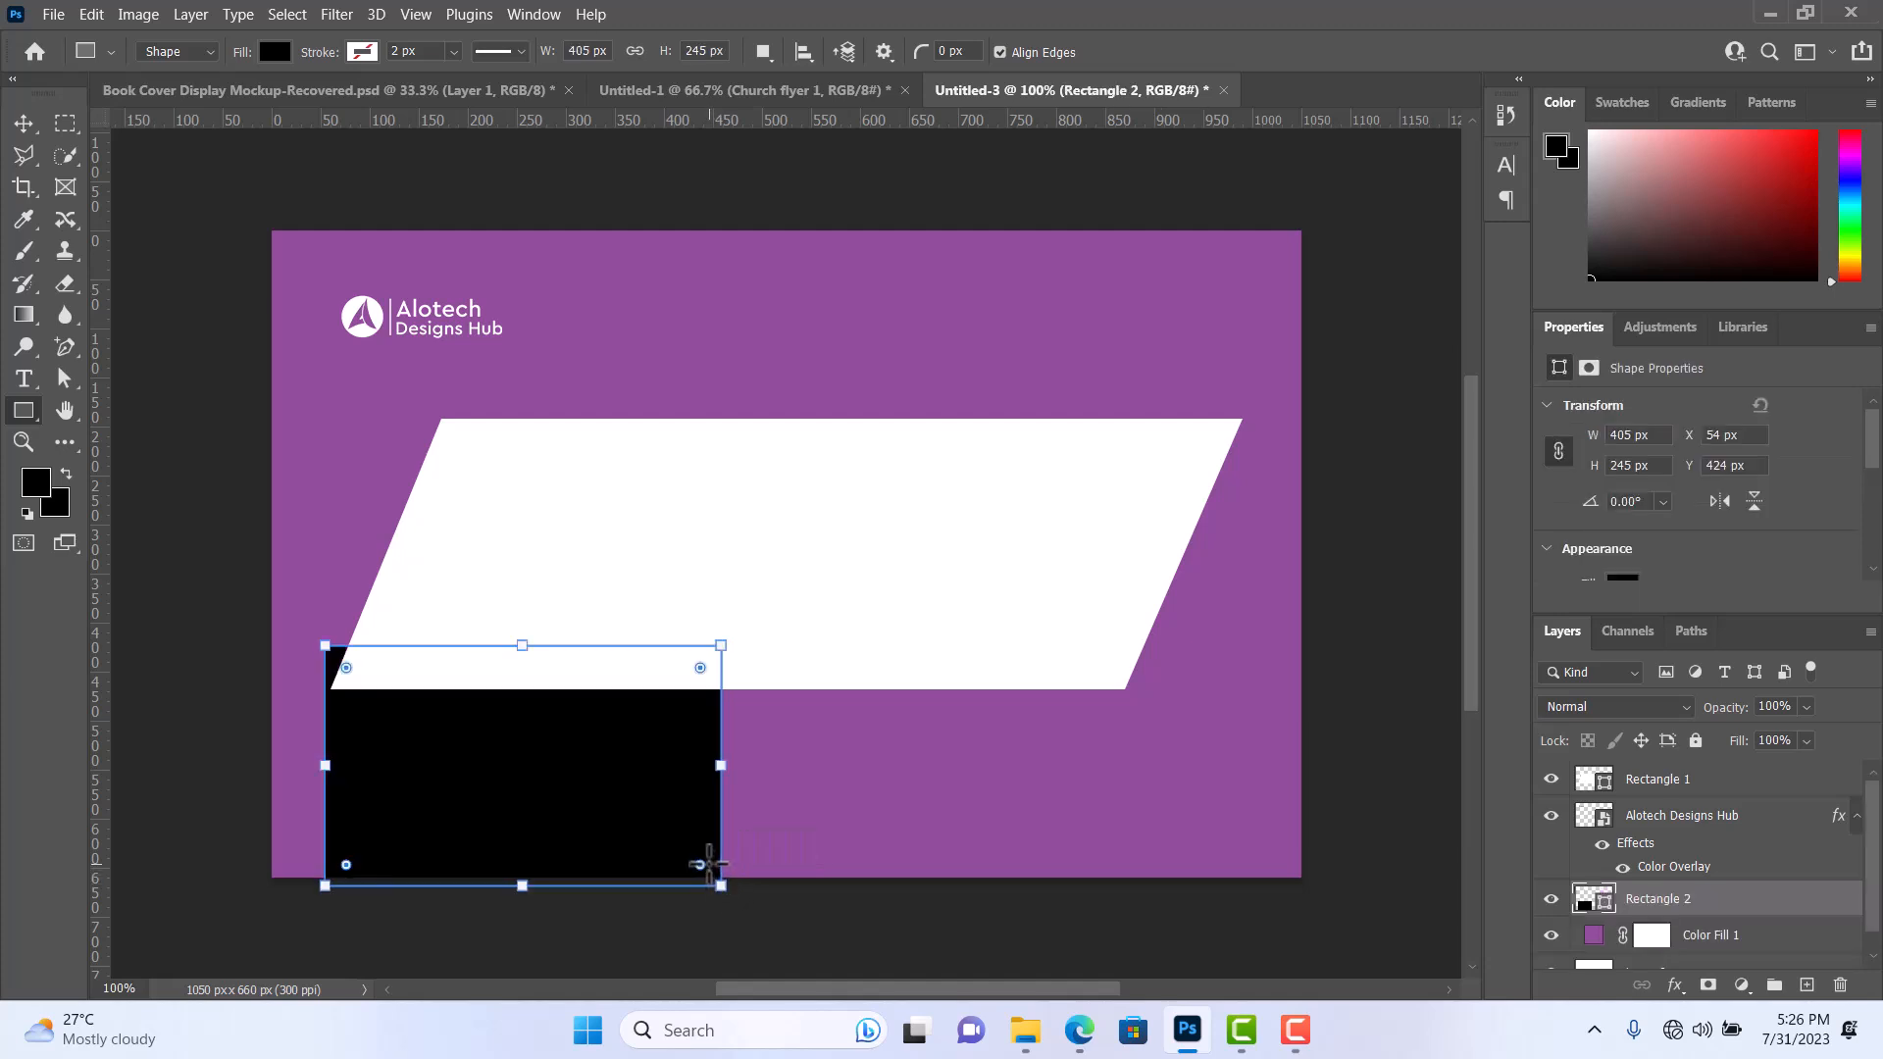
Change the black rectangle's fill to a linear black-to-white gradient and set its dark color stop to deep purple 441a4a.
left_click(274, 51)
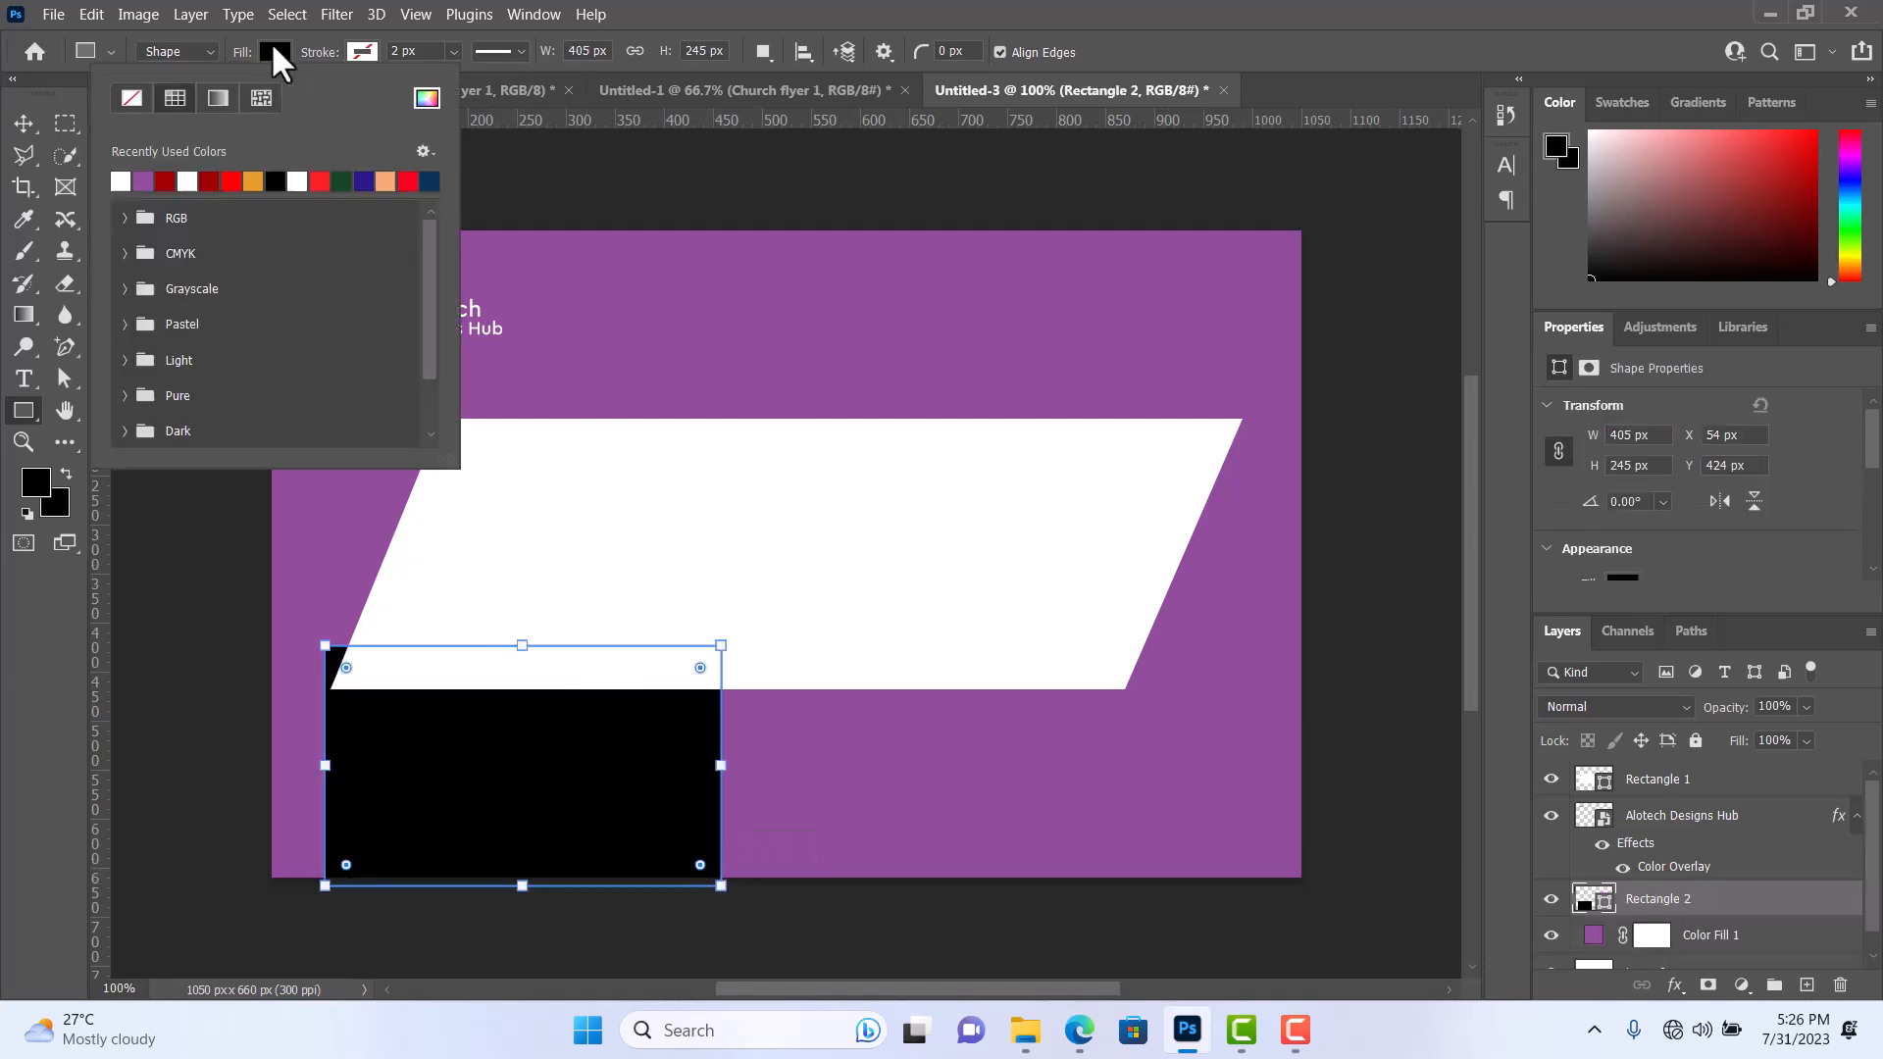
left_click(267, 49)
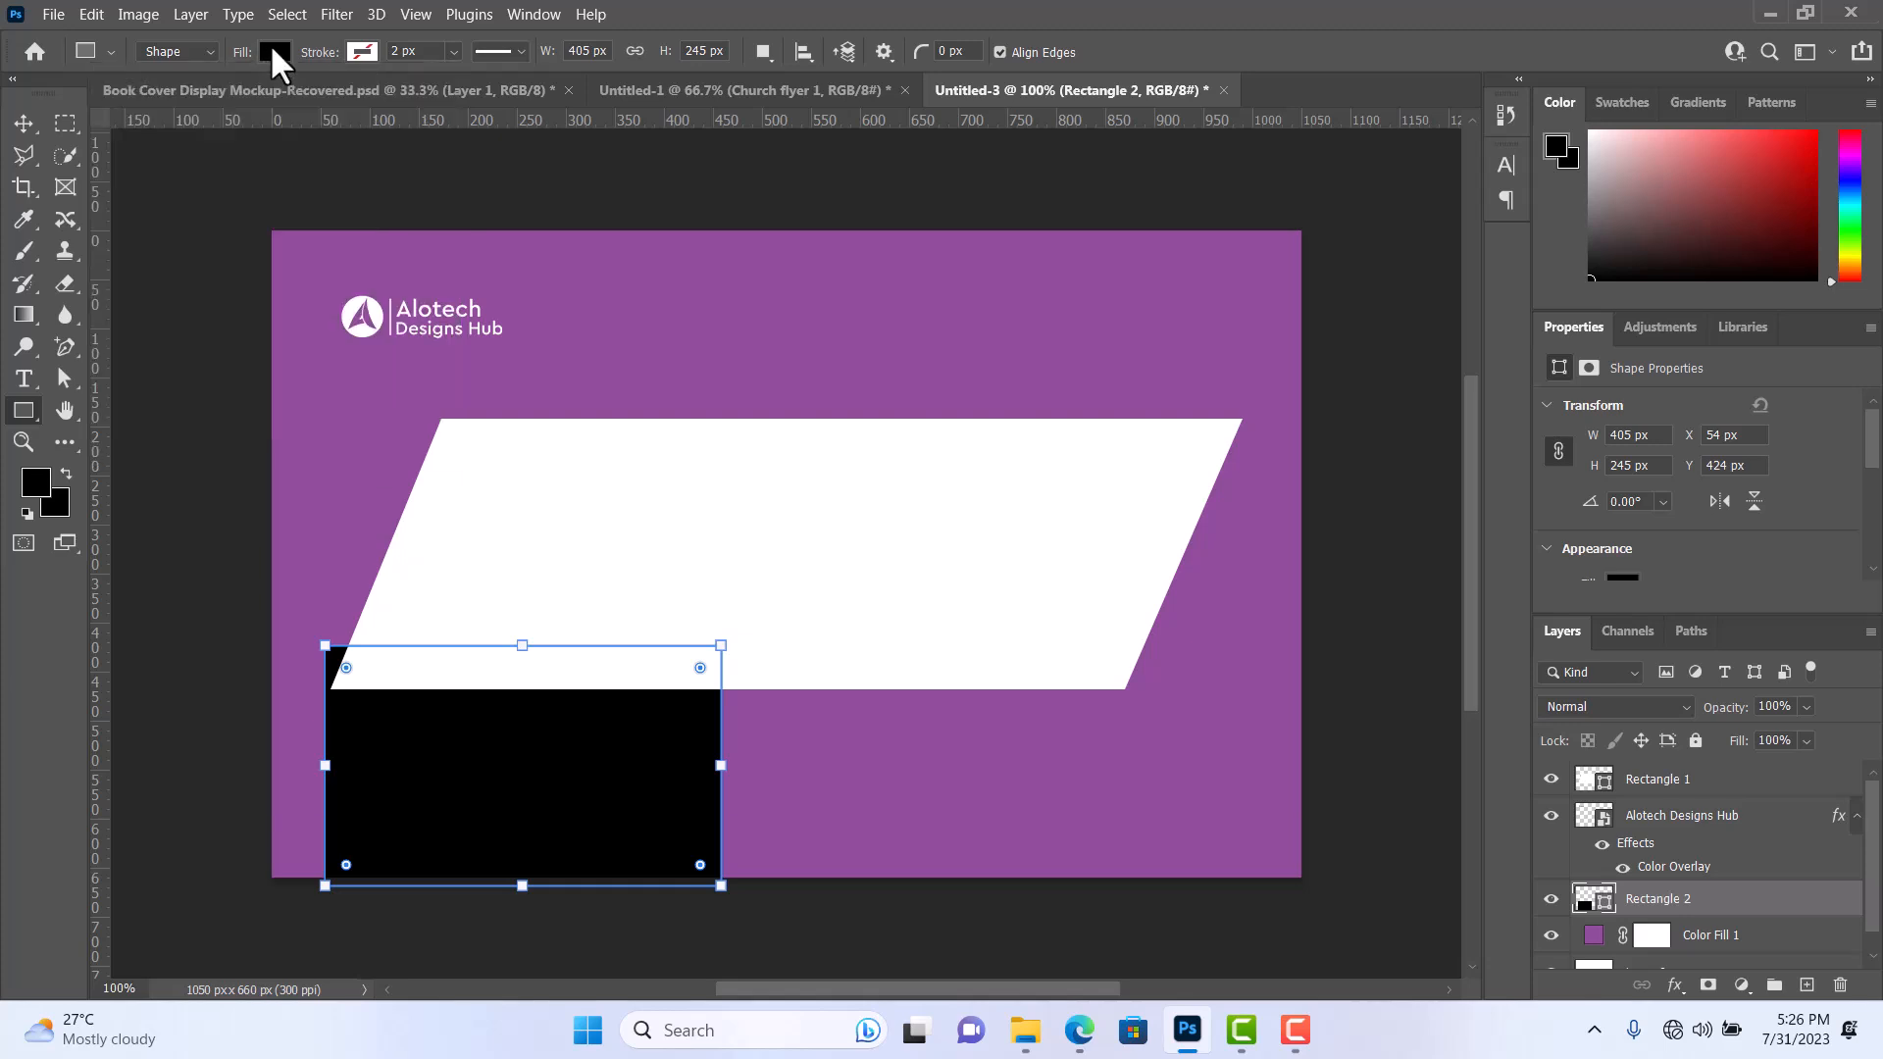
left_click(268, 45)
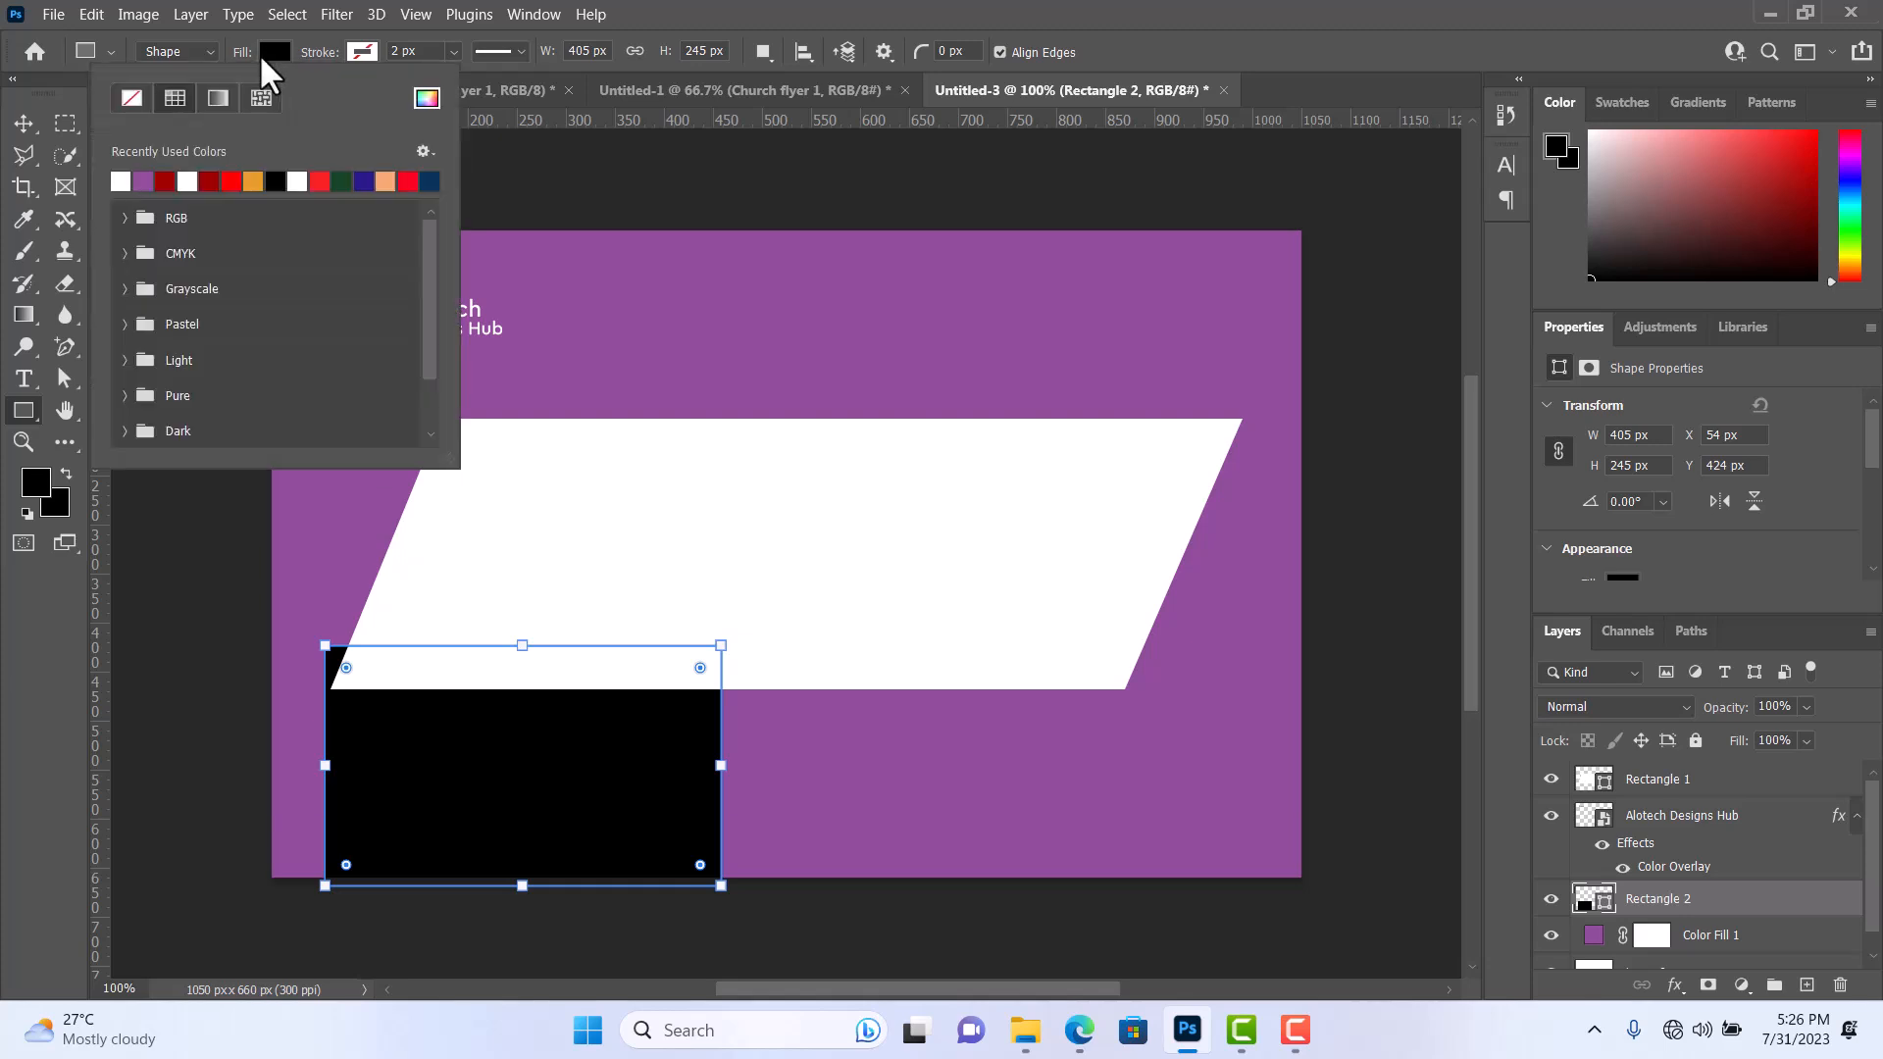
left_click(219, 96)
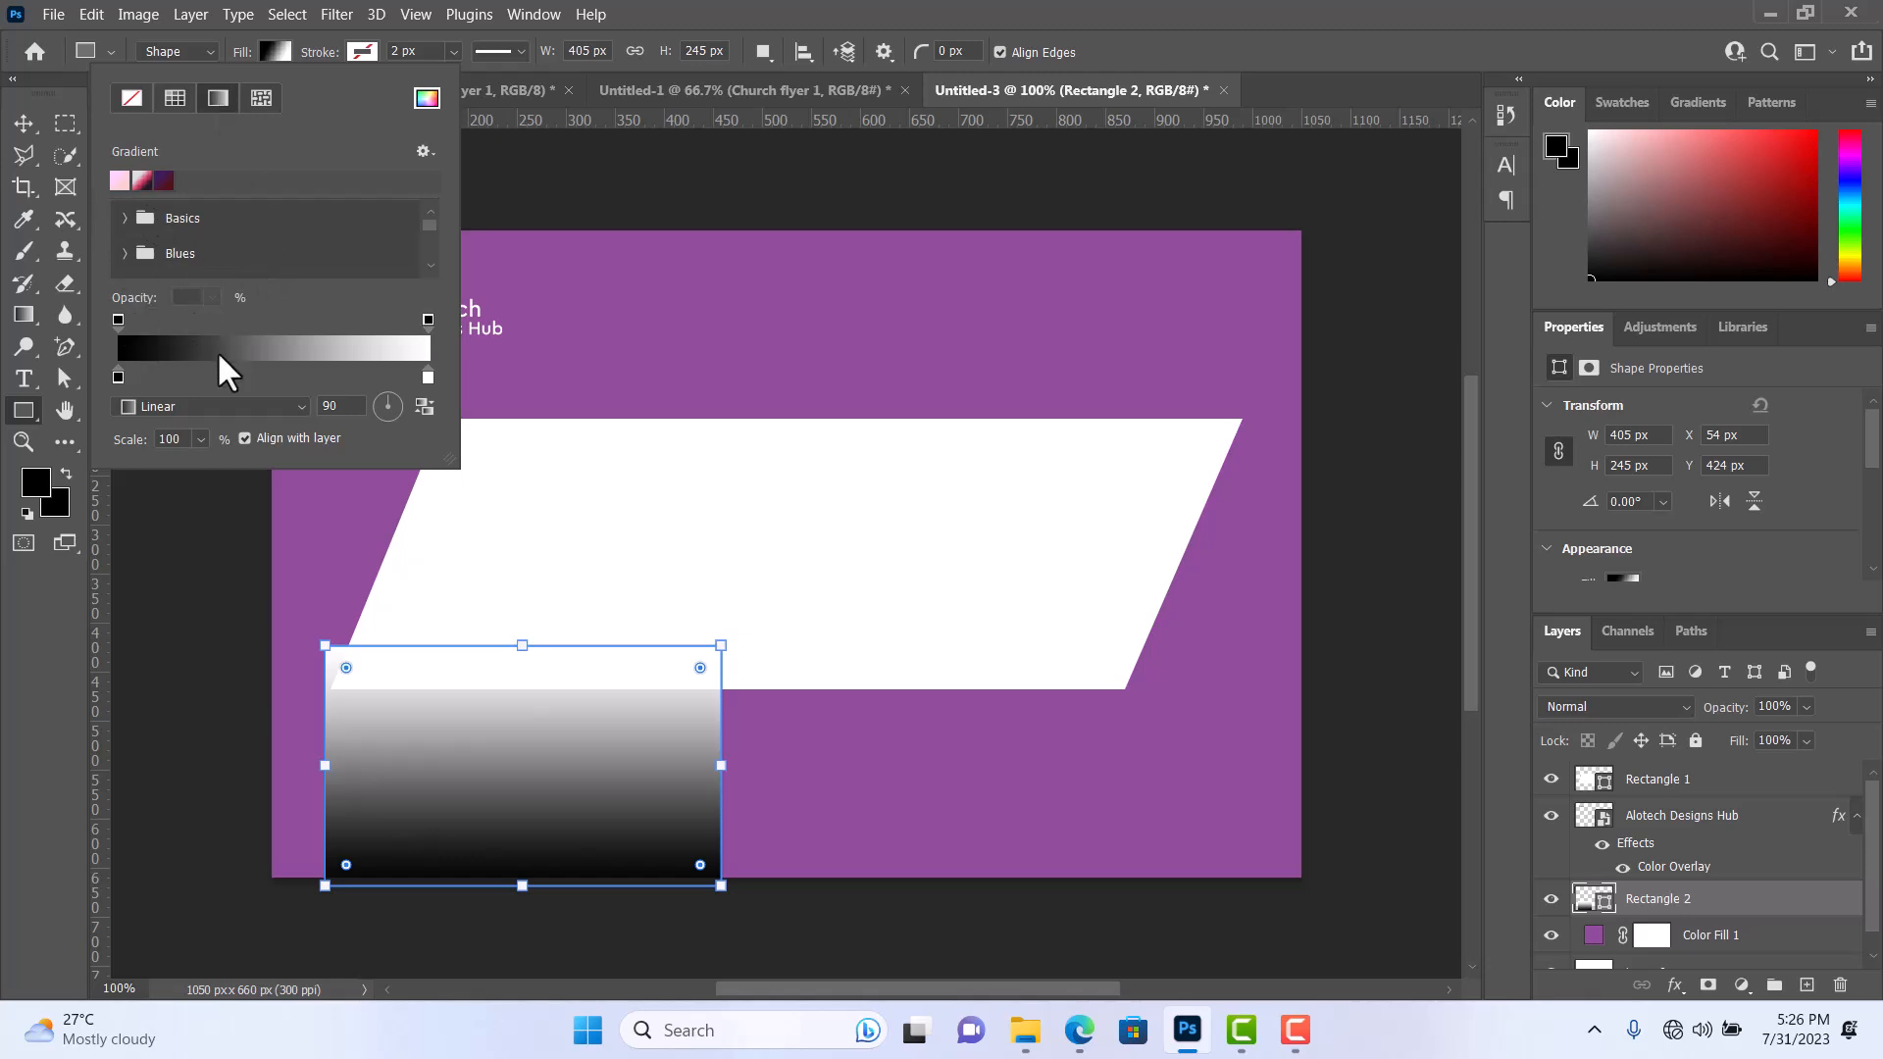
double_click(118, 377)
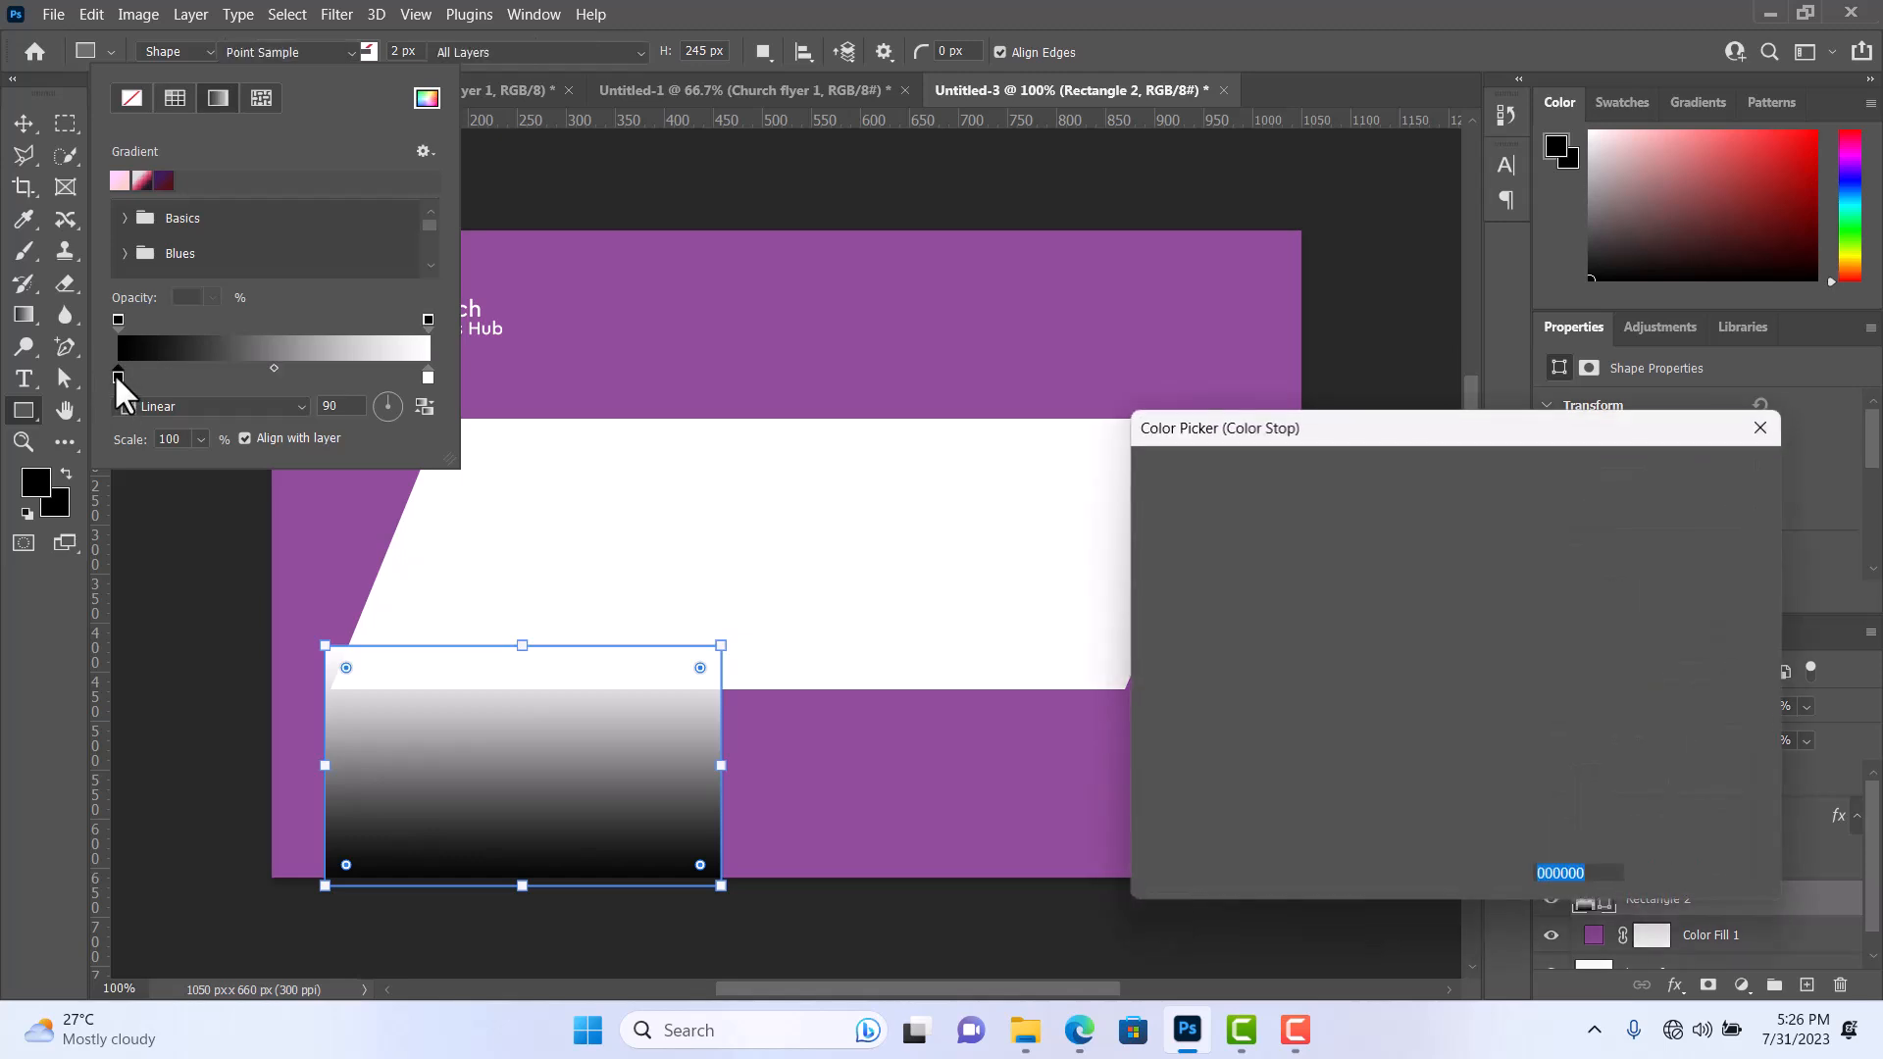
left_click(637, 369)
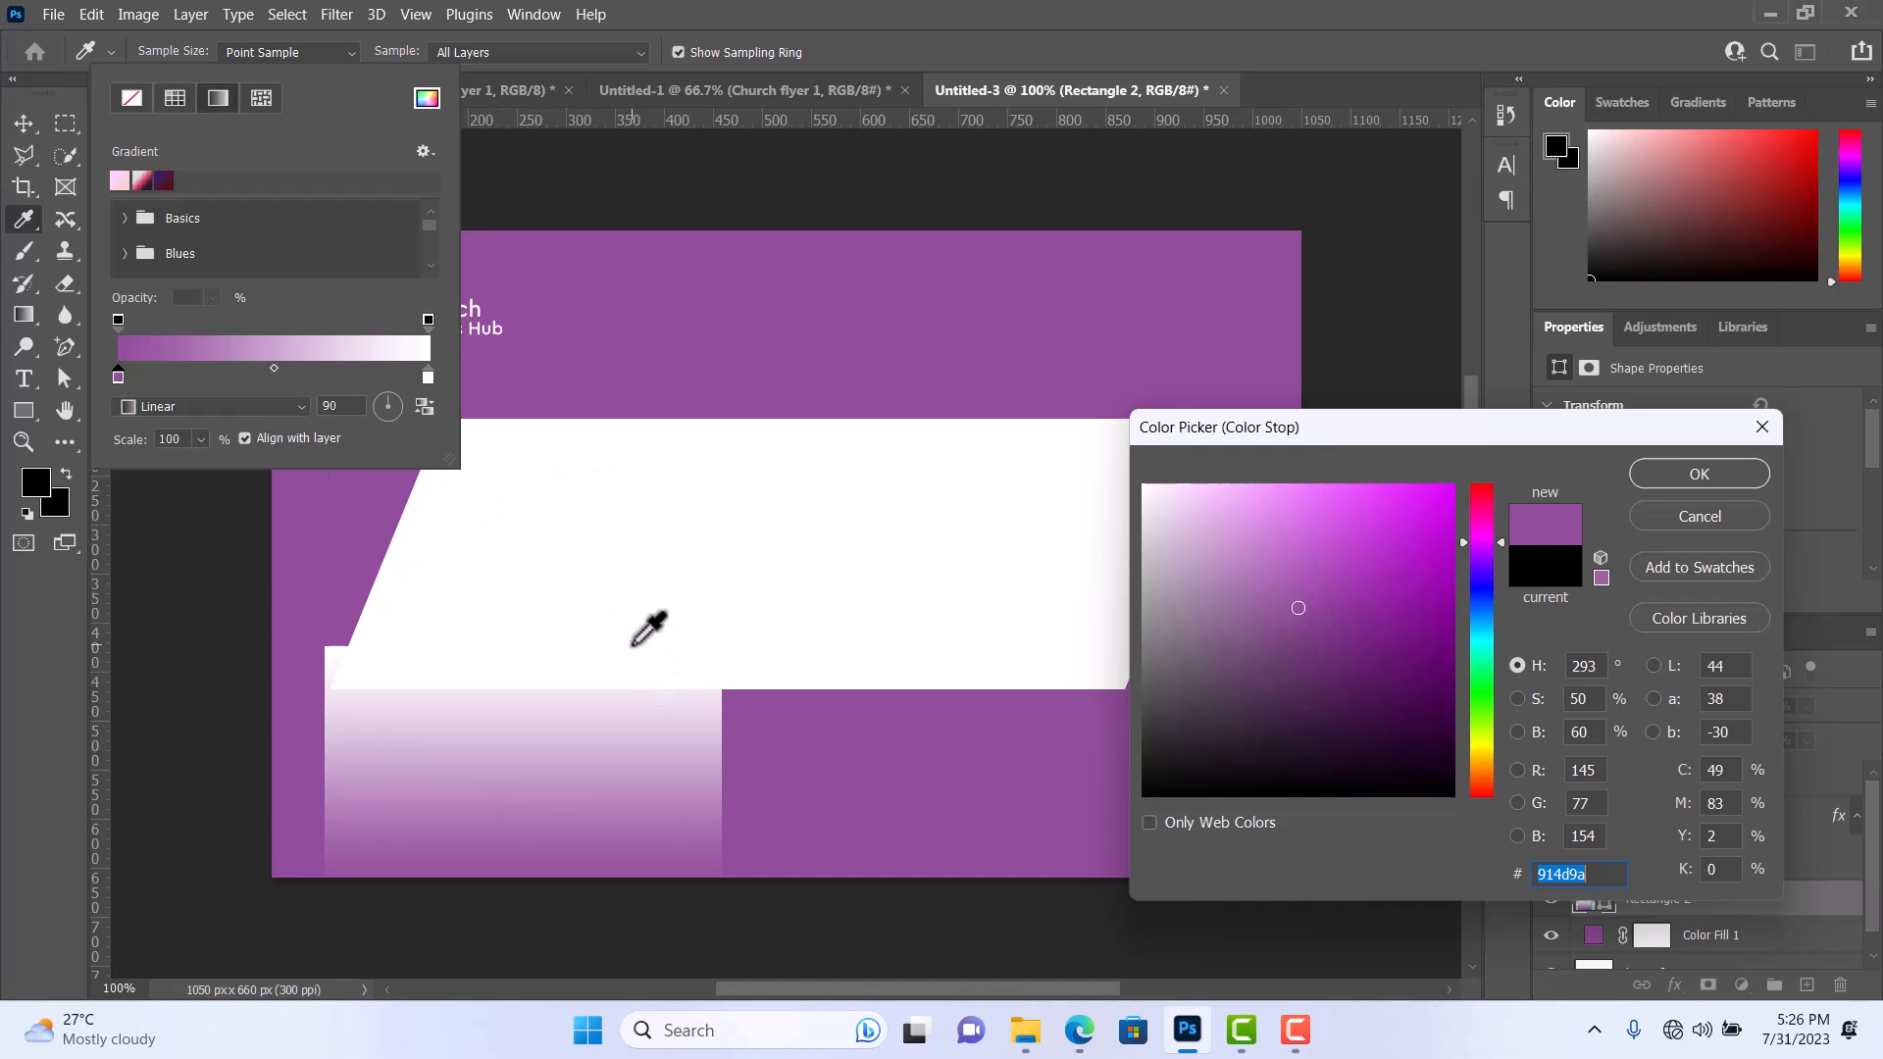
left_click(1311, 719)
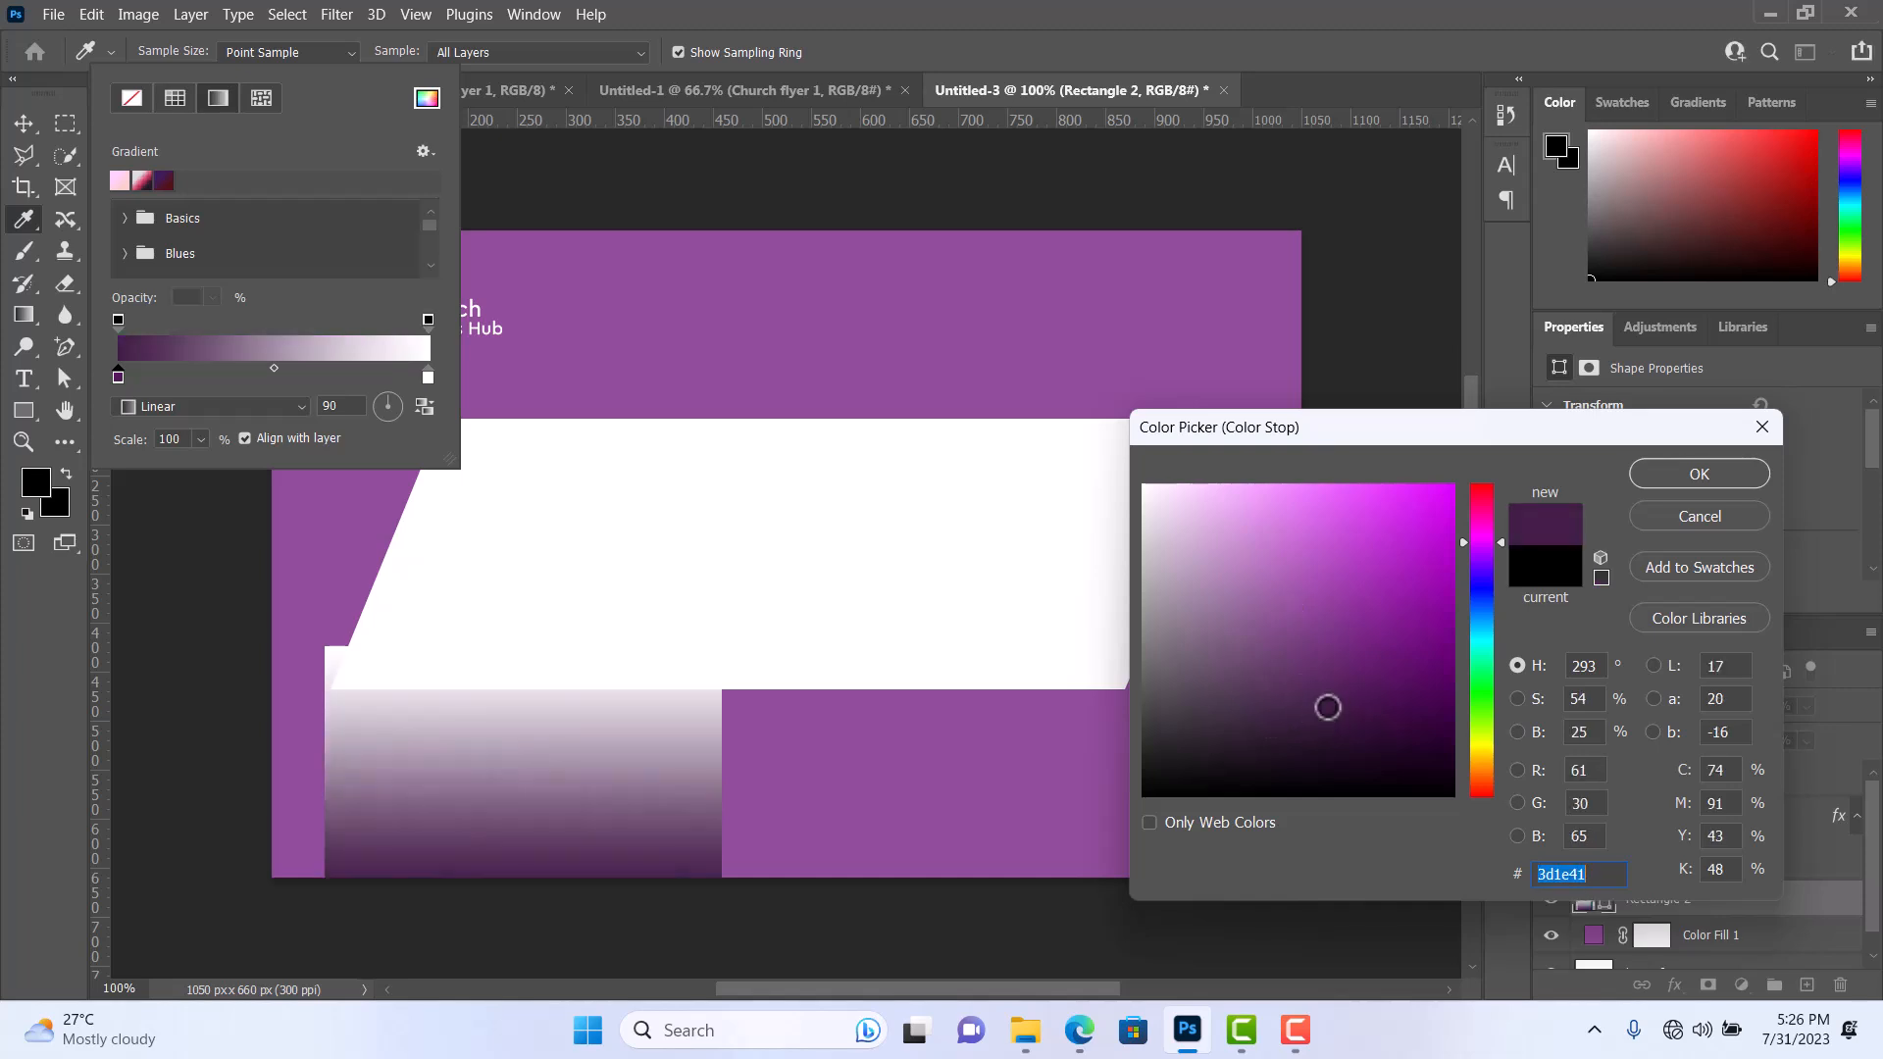
left_click(1292, 717)
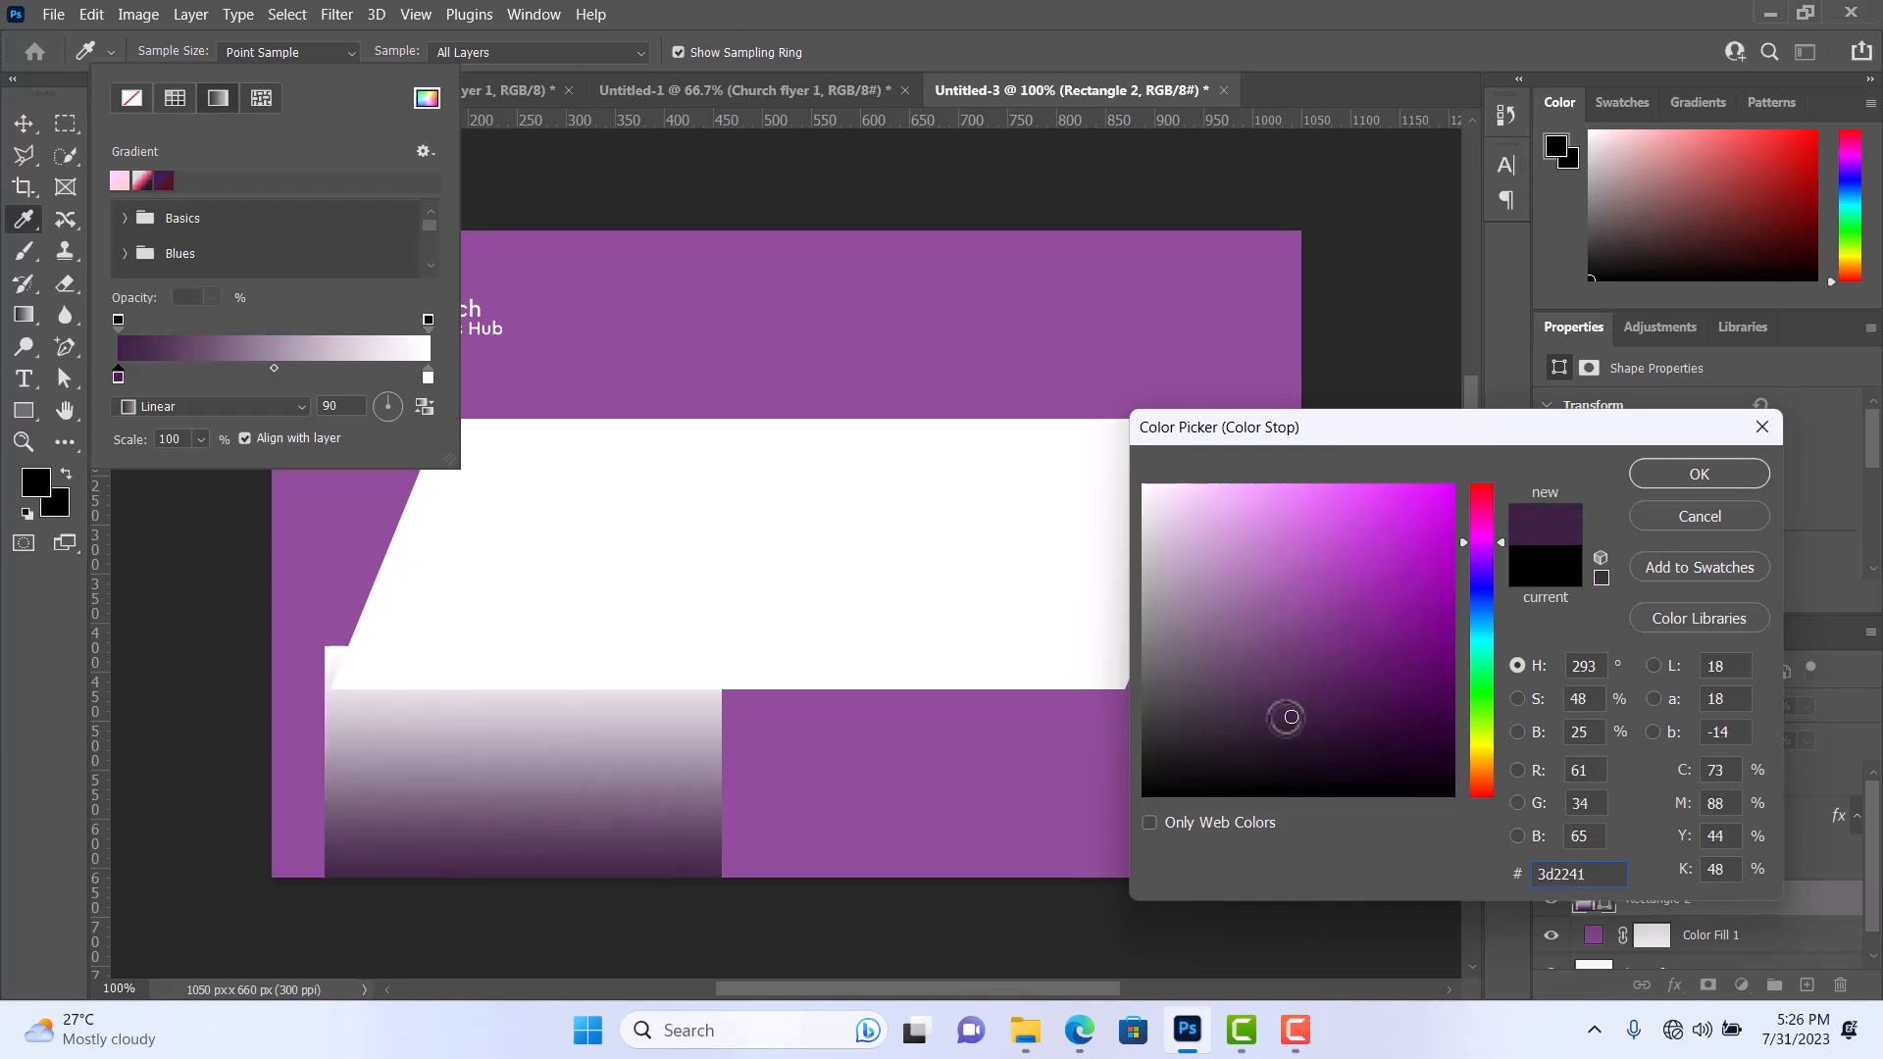
left_click(1342, 703)
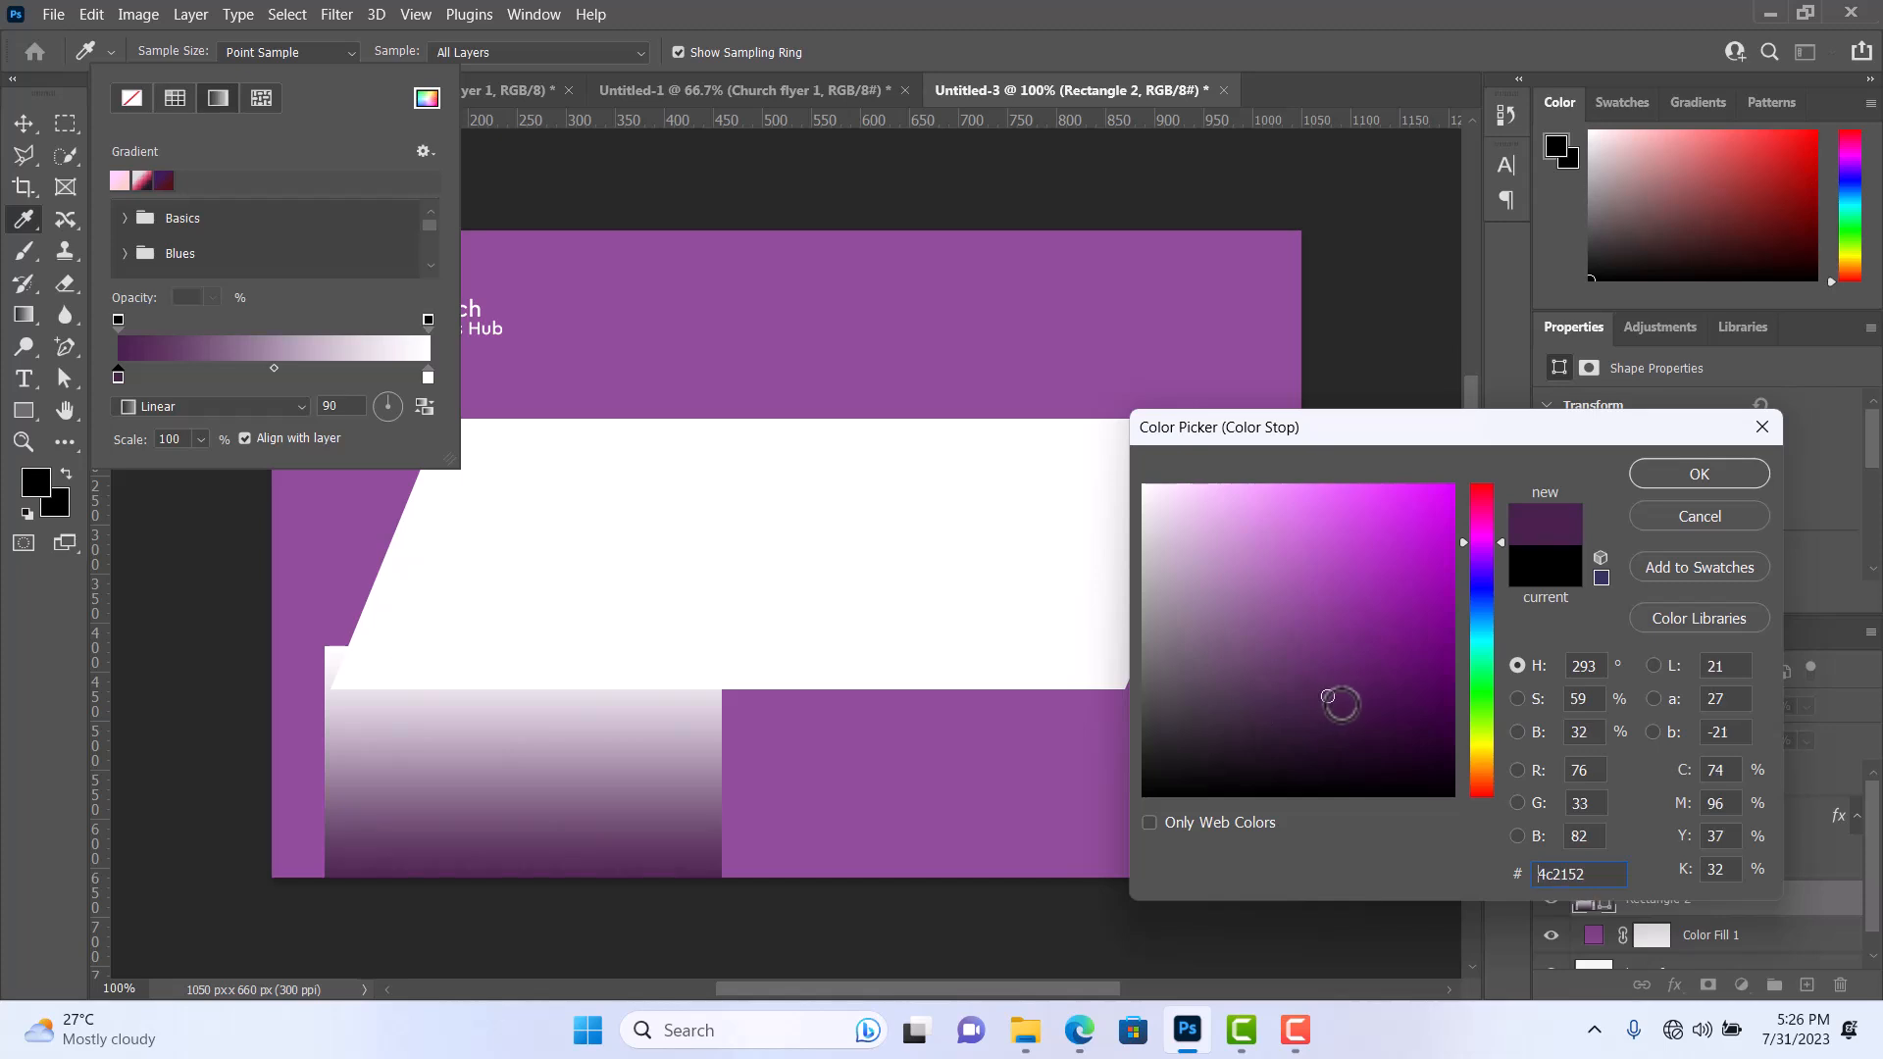
left_click(1354, 709)
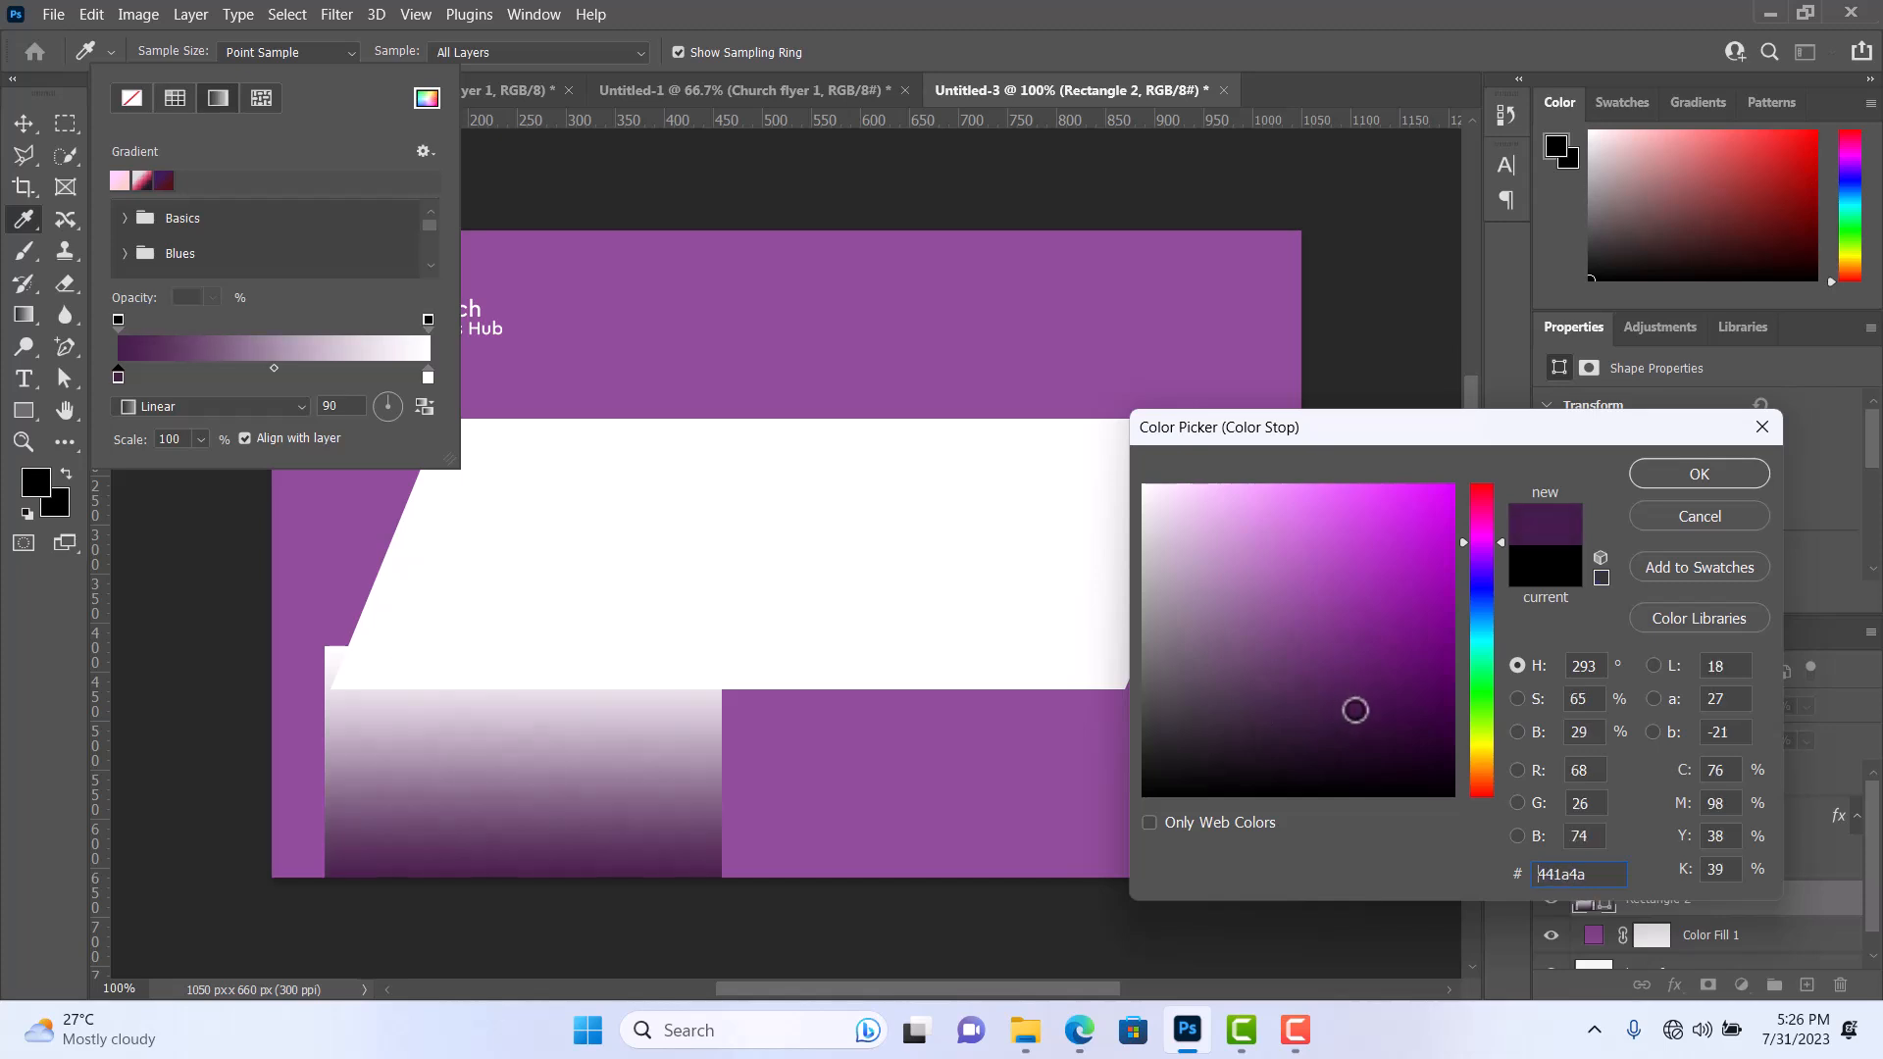
left_click(1698, 474)
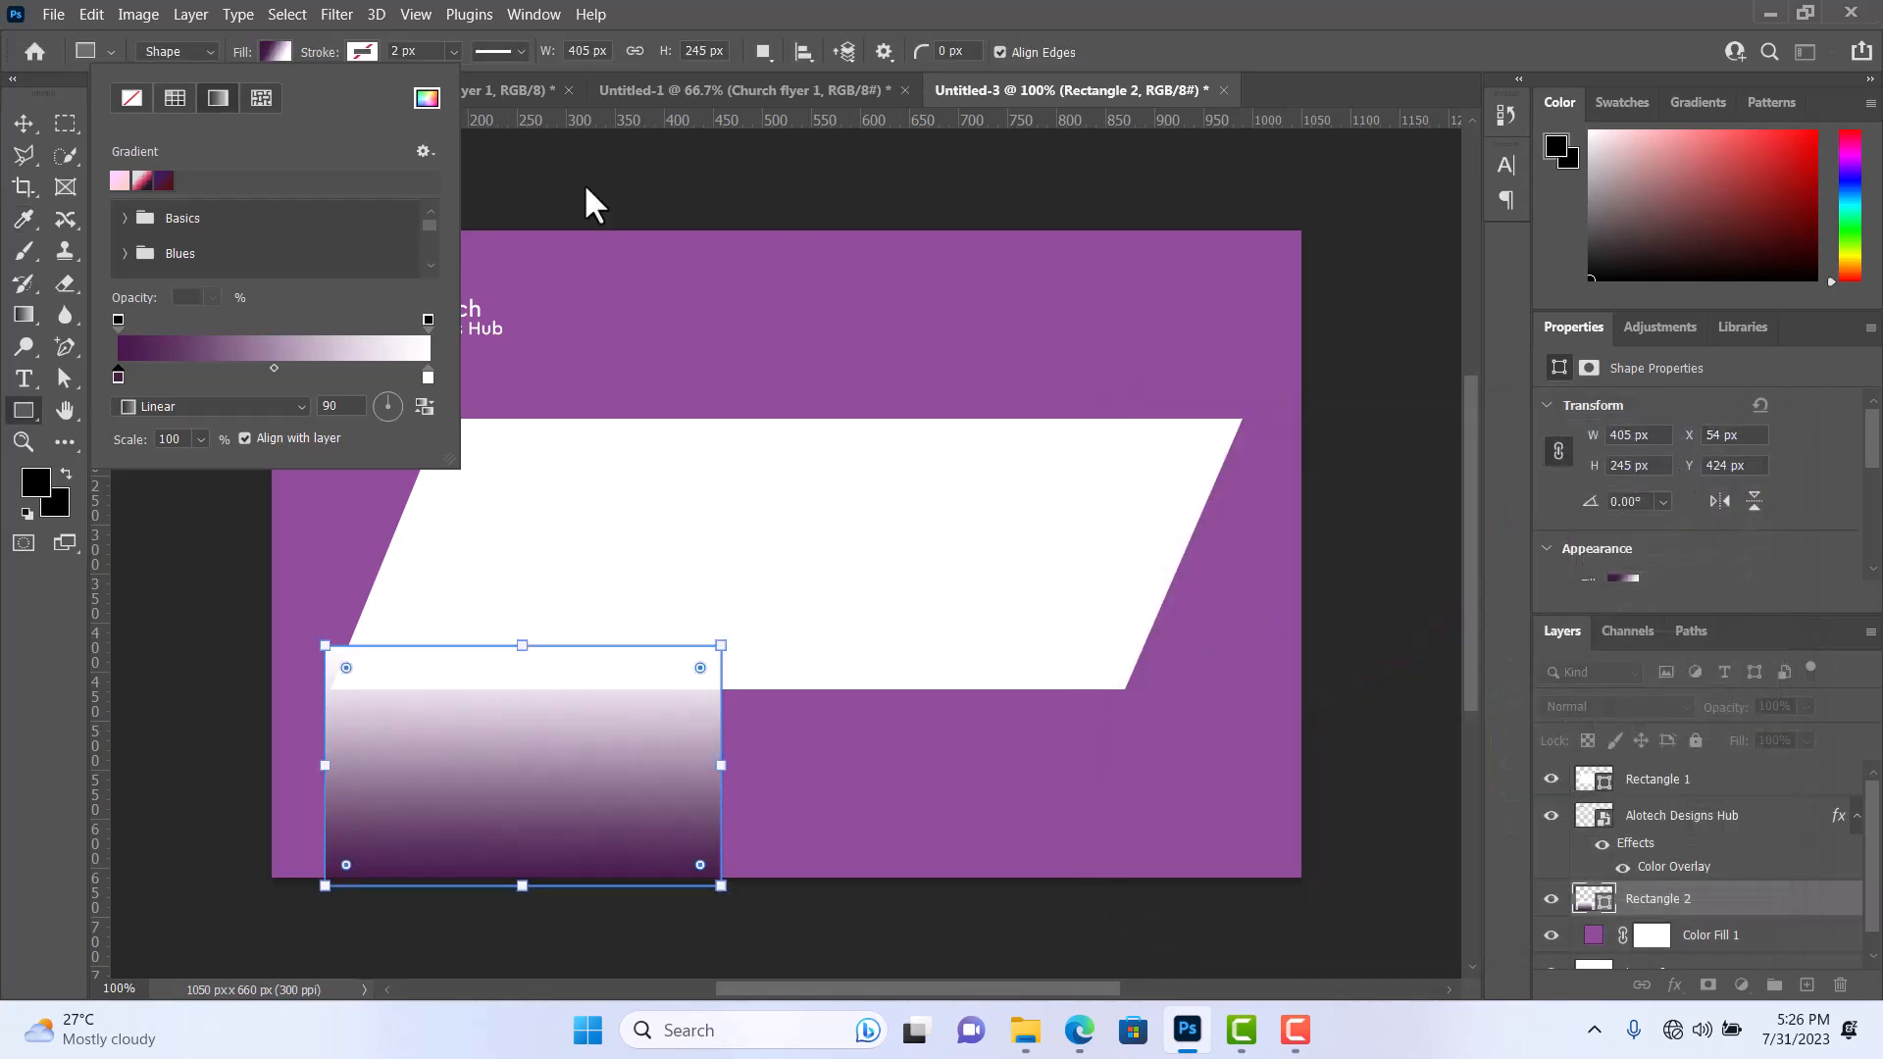
Try a muted reddish color, 9a6a6a, for the light end of the rectangle's gradient.
double_click(427, 376)
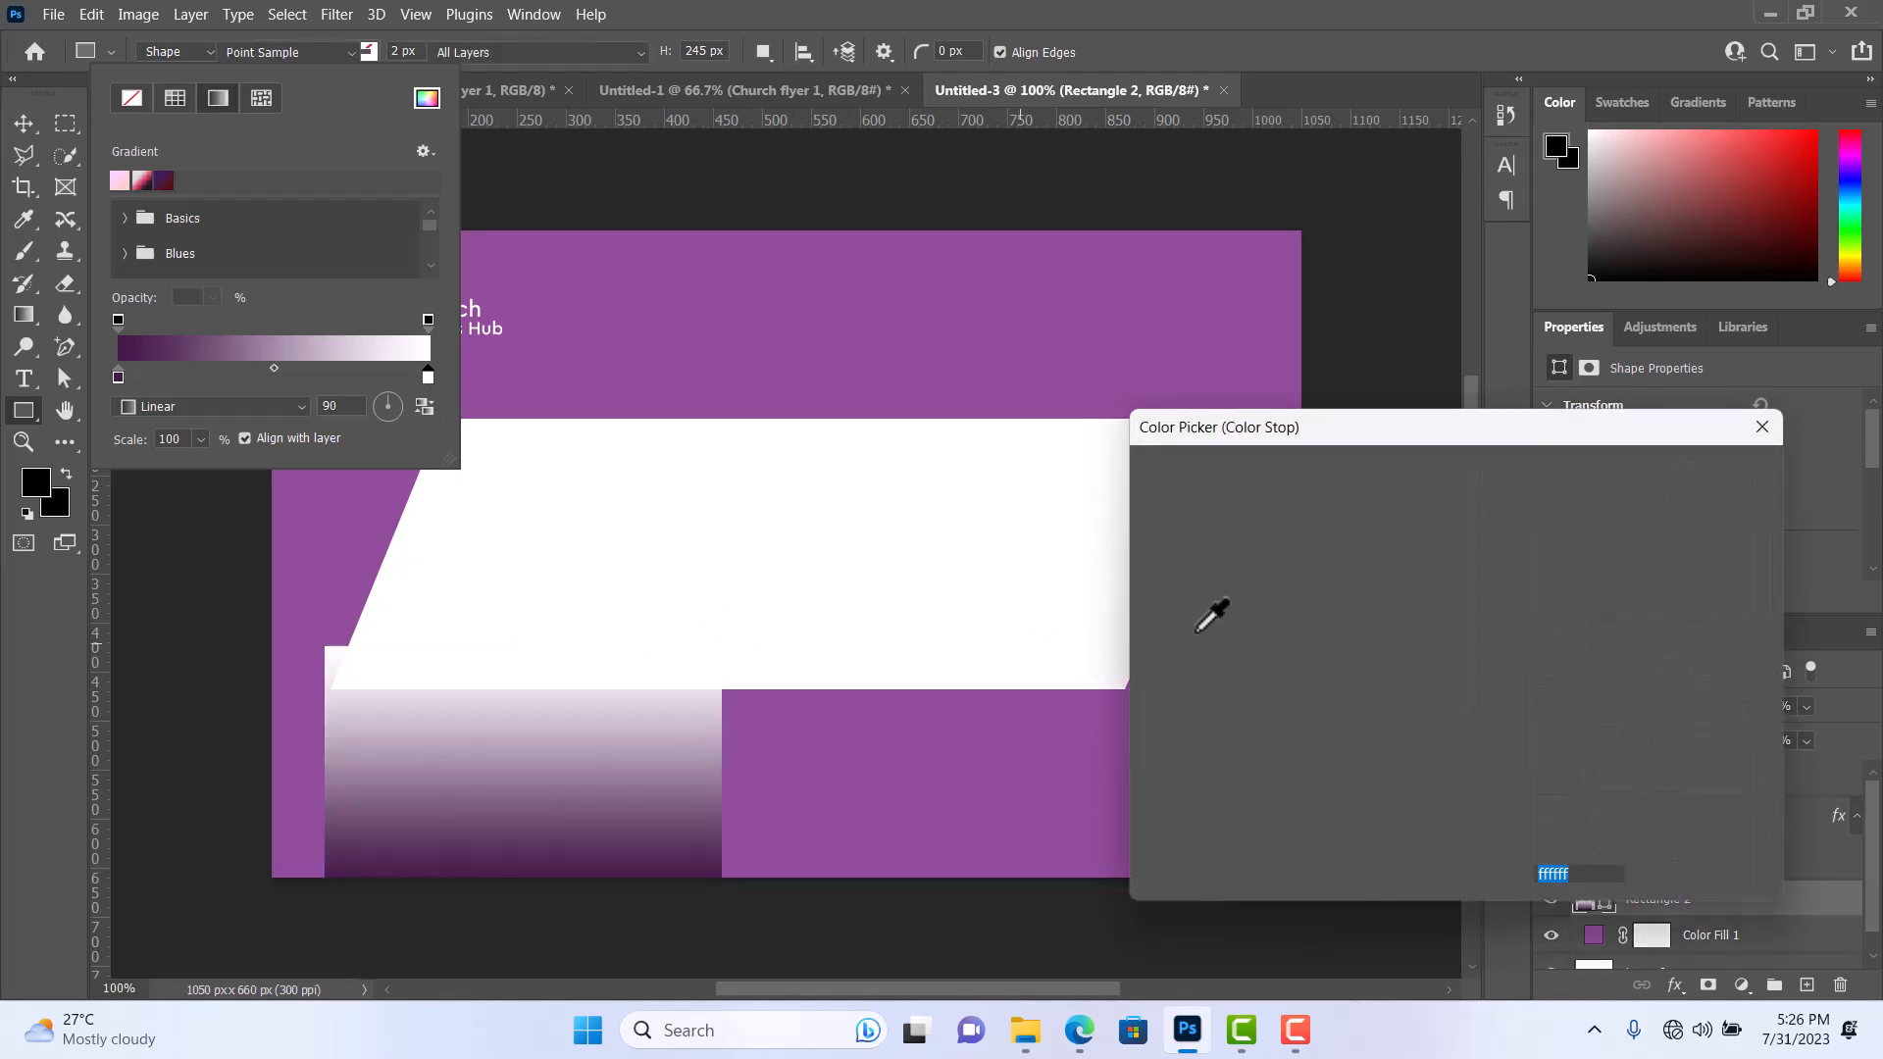
left_click(1239, 608)
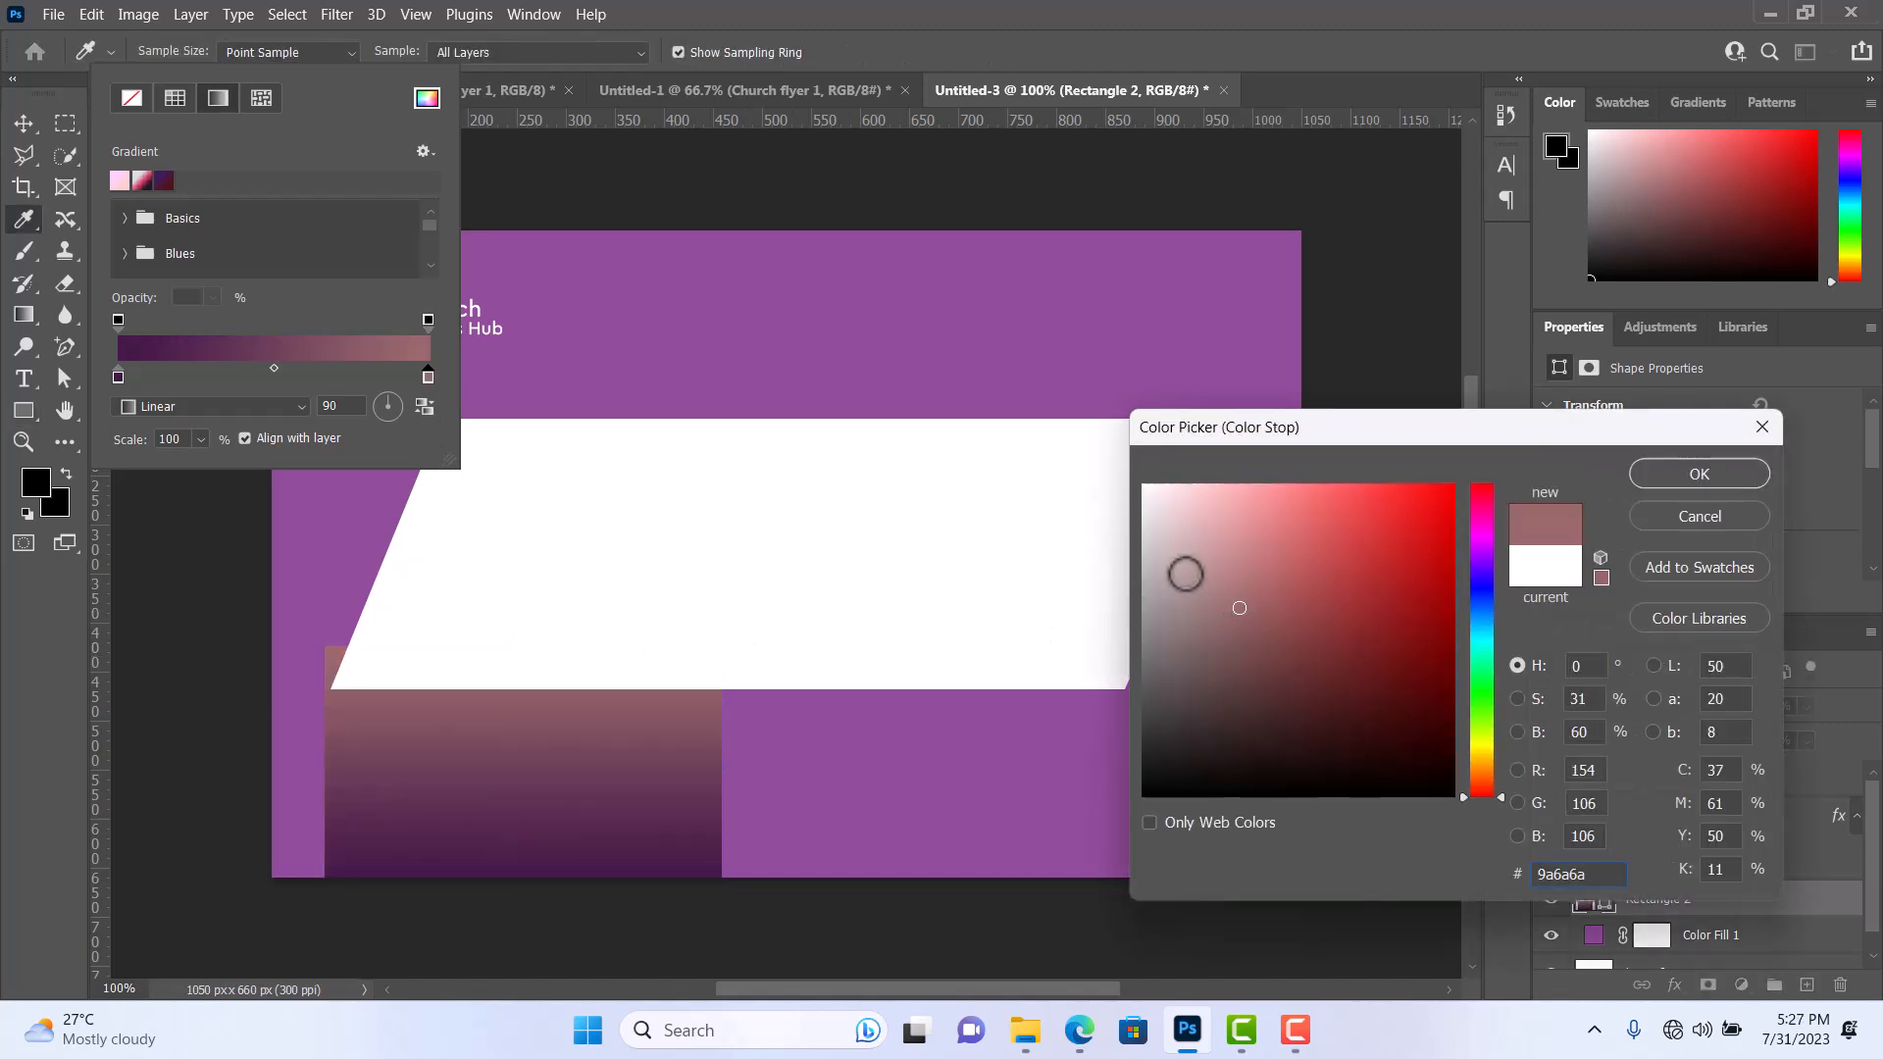
left_click(1062, 549)
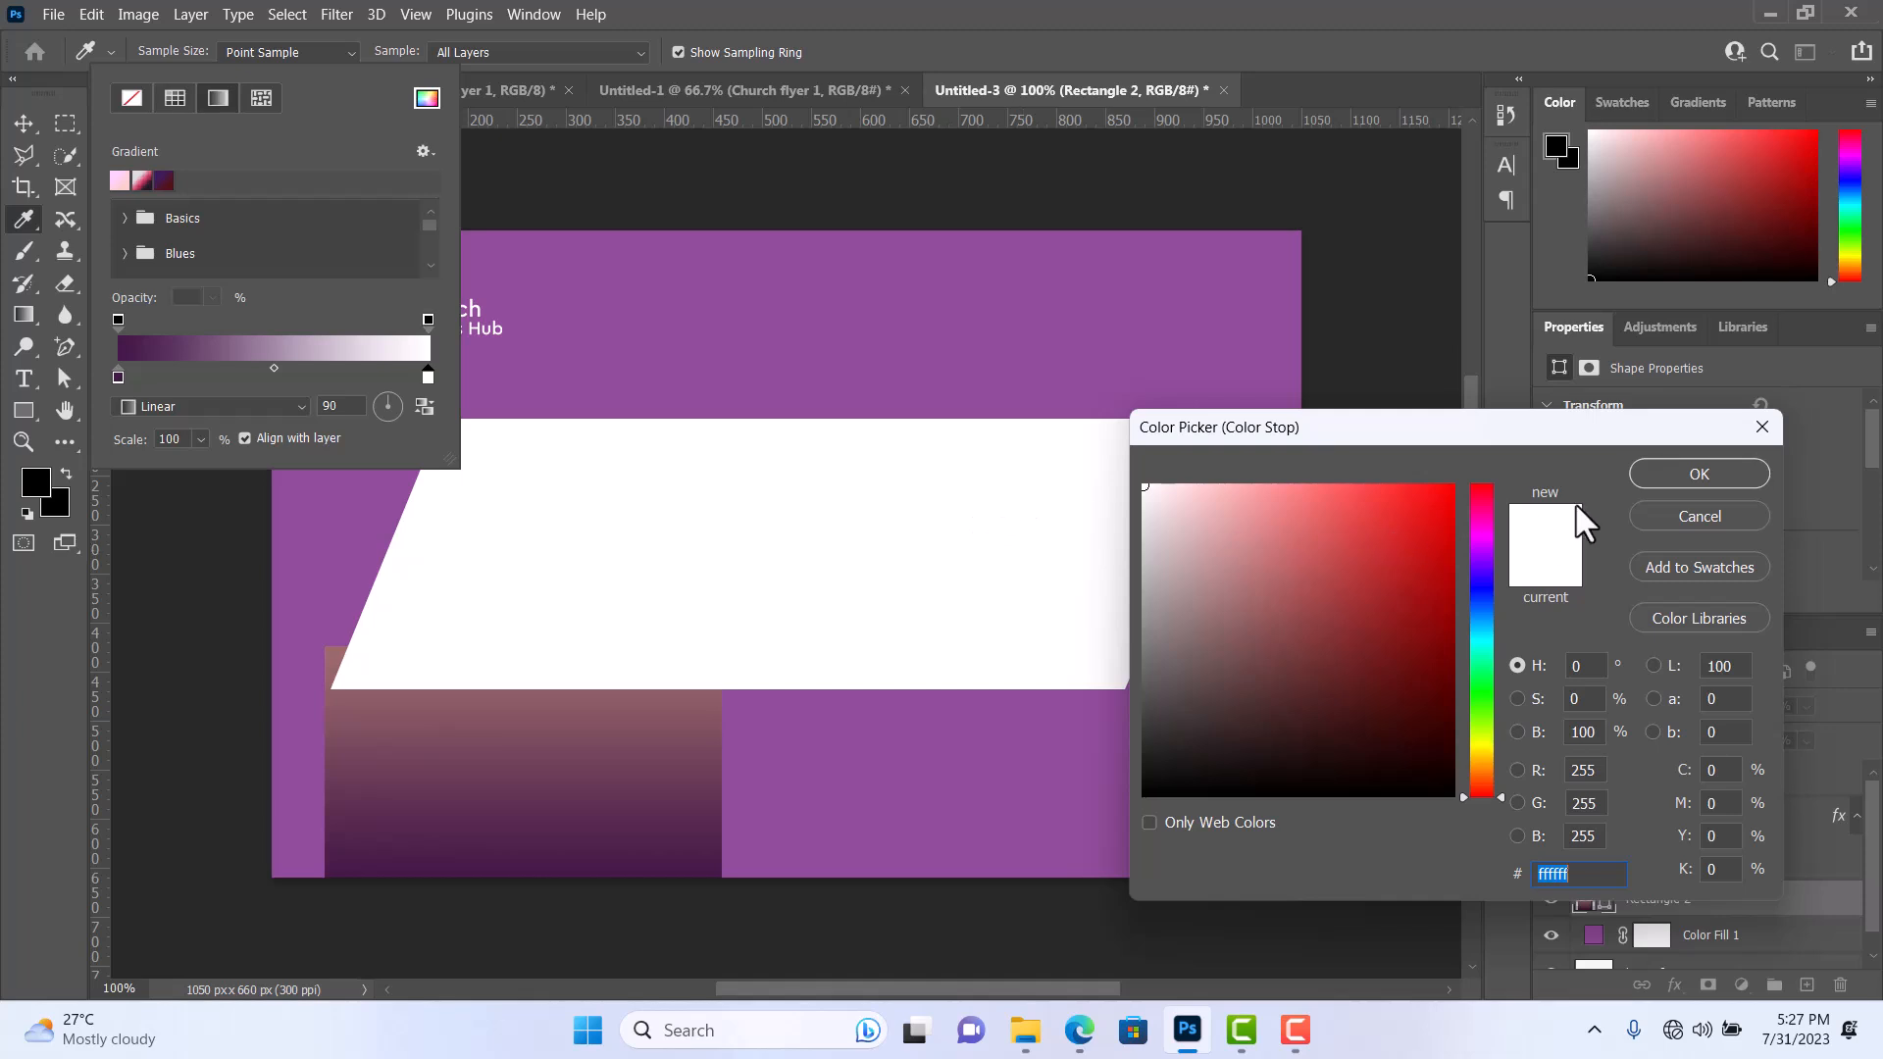
left_click(1658, 476)
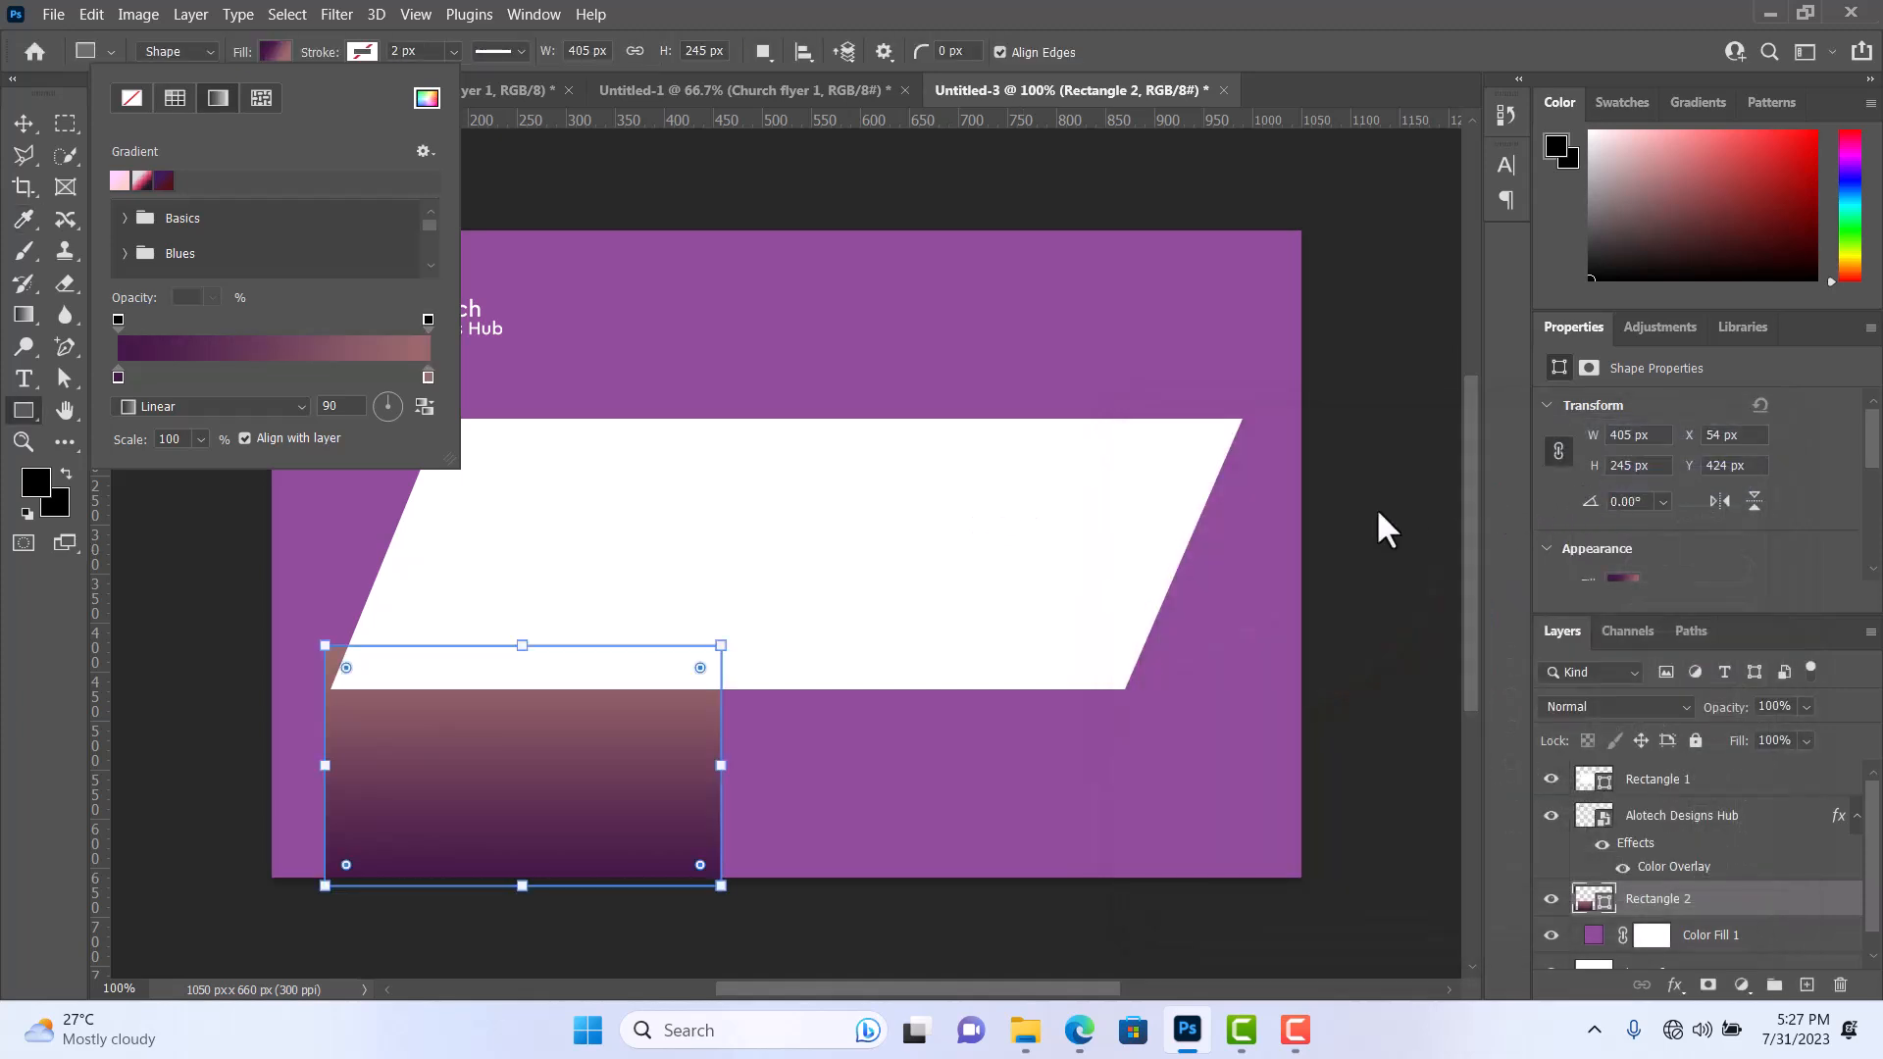
Set the reddish end stop of the rectangle's gradient back to white.
double_click(426, 377)
left_click(1163, 541)
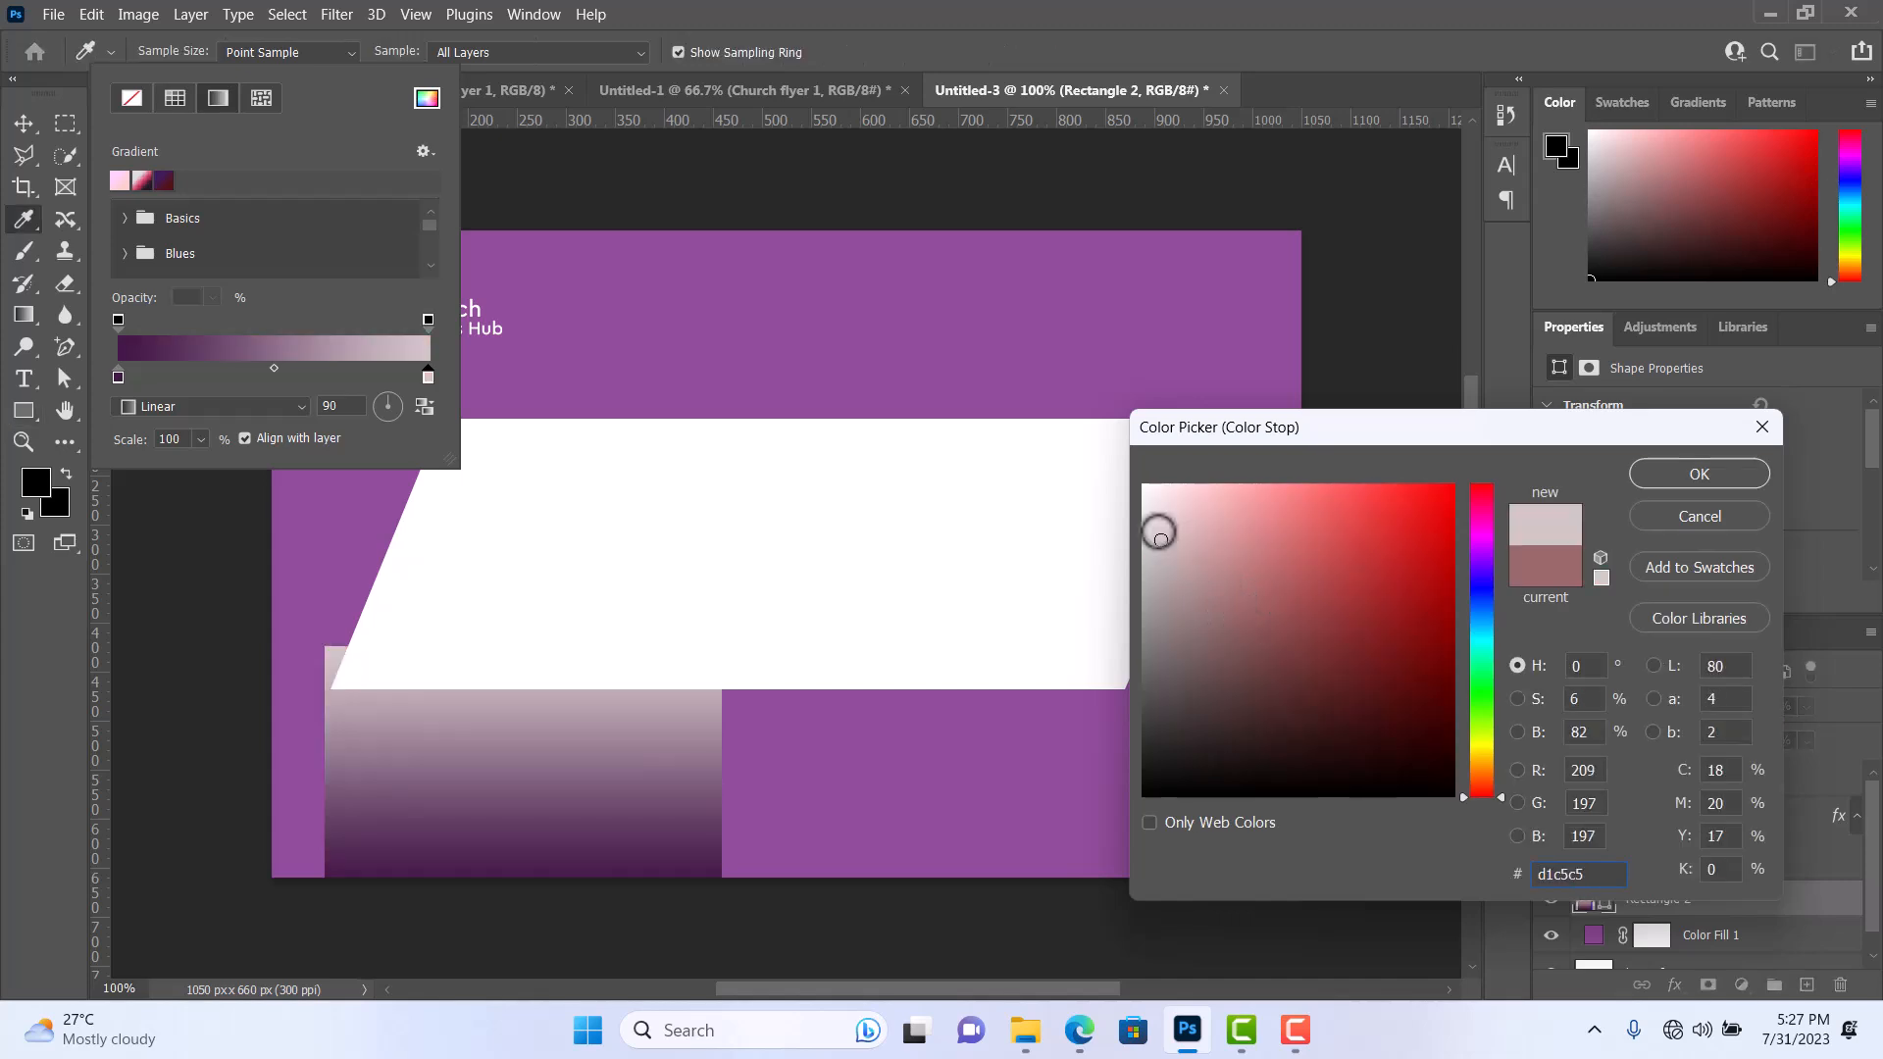
left_click_drag(1164, 541, 1142, 485)
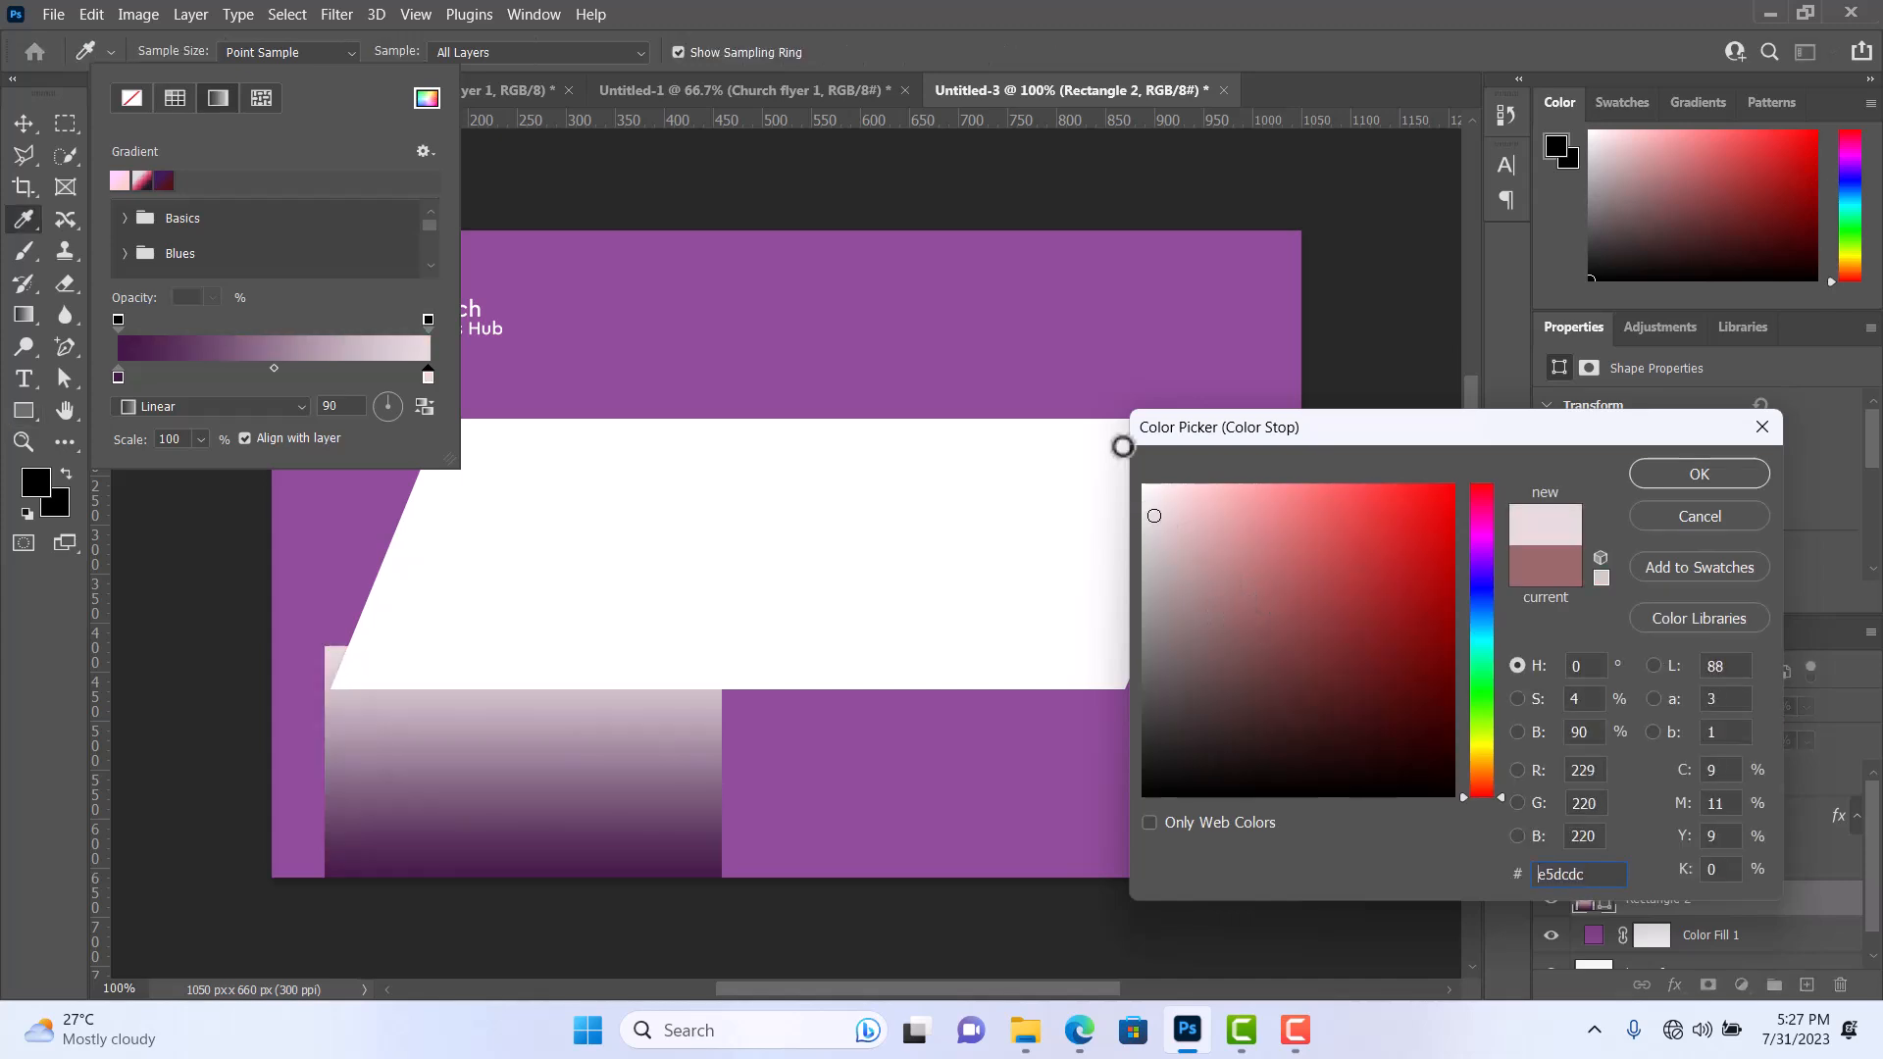
left_click(1681, 484)
key("Return")
Move the gradient rectangle to about X 71, Y 453 px, in line with the logo's left edge.
left_click(23, 123)
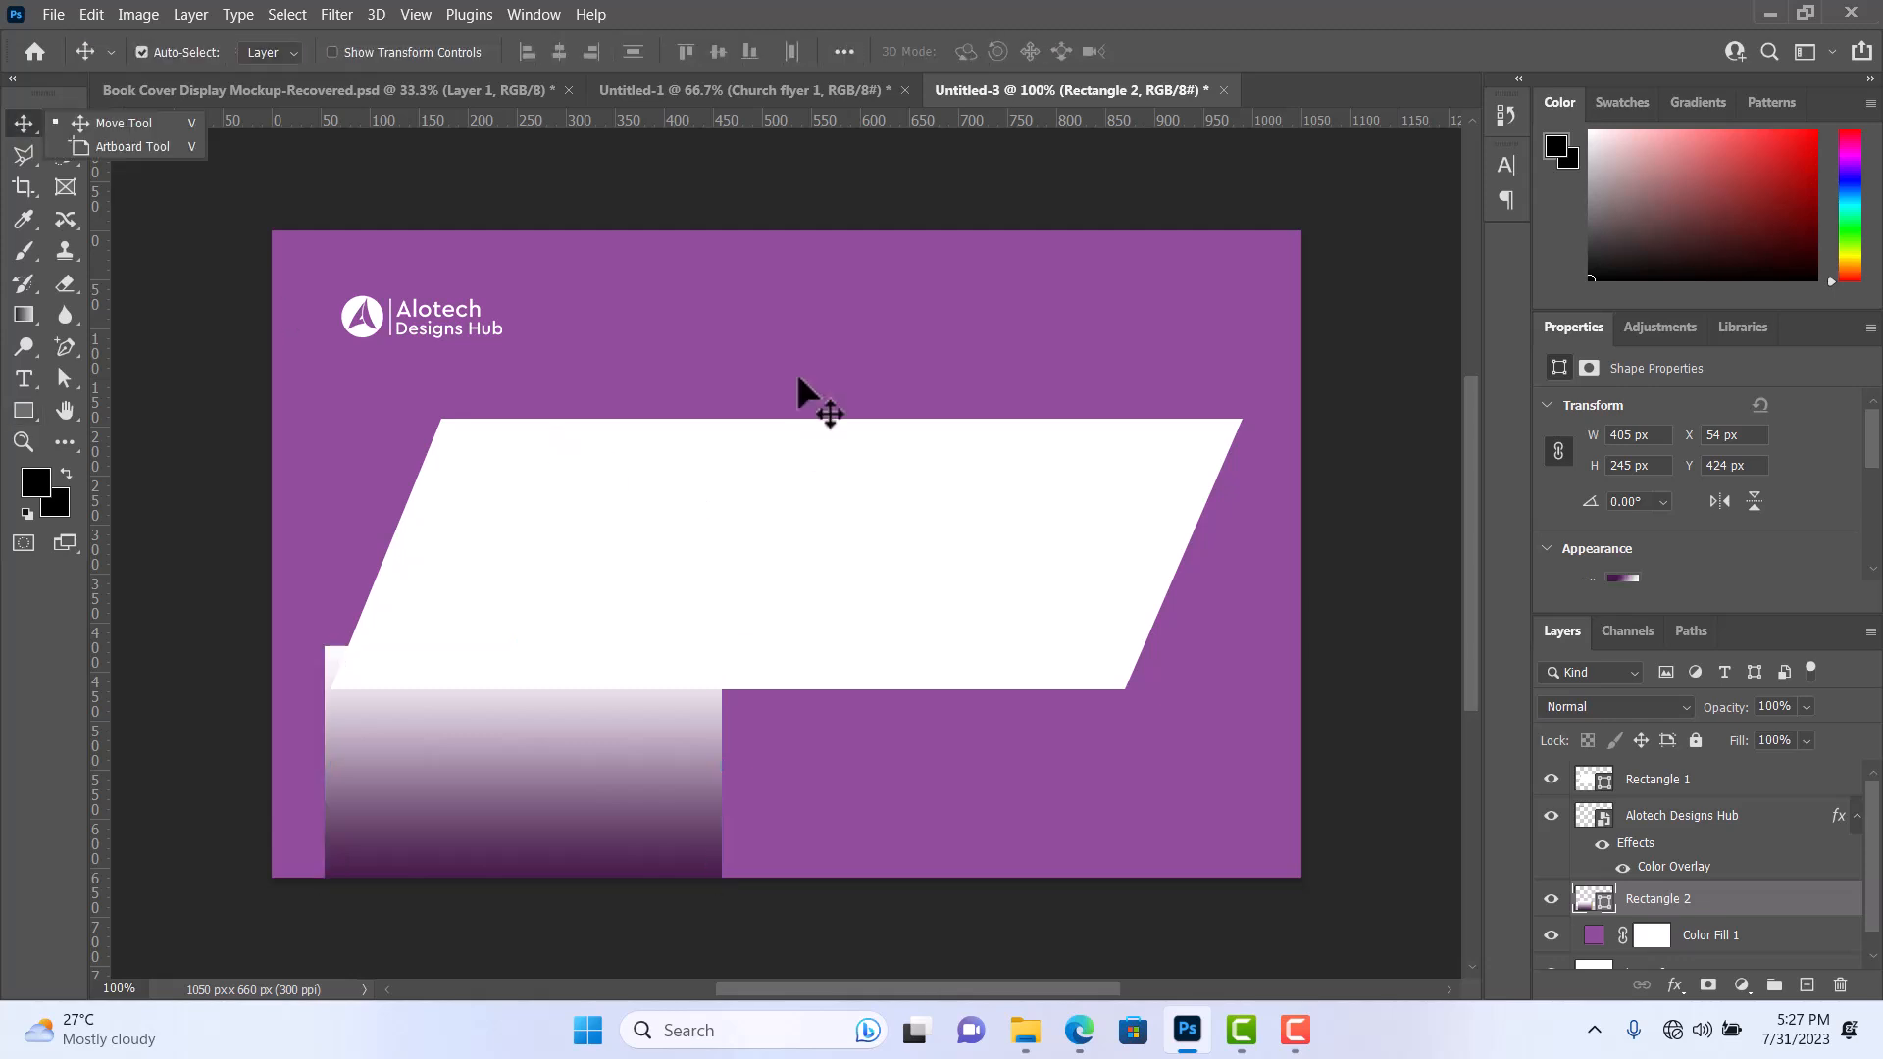
left_click(704, 566)
mouse_move(603, 736)
left_mouse_down()
mouse_move(652, 760)
mouse_move(616, 767)
left_mouse_up()
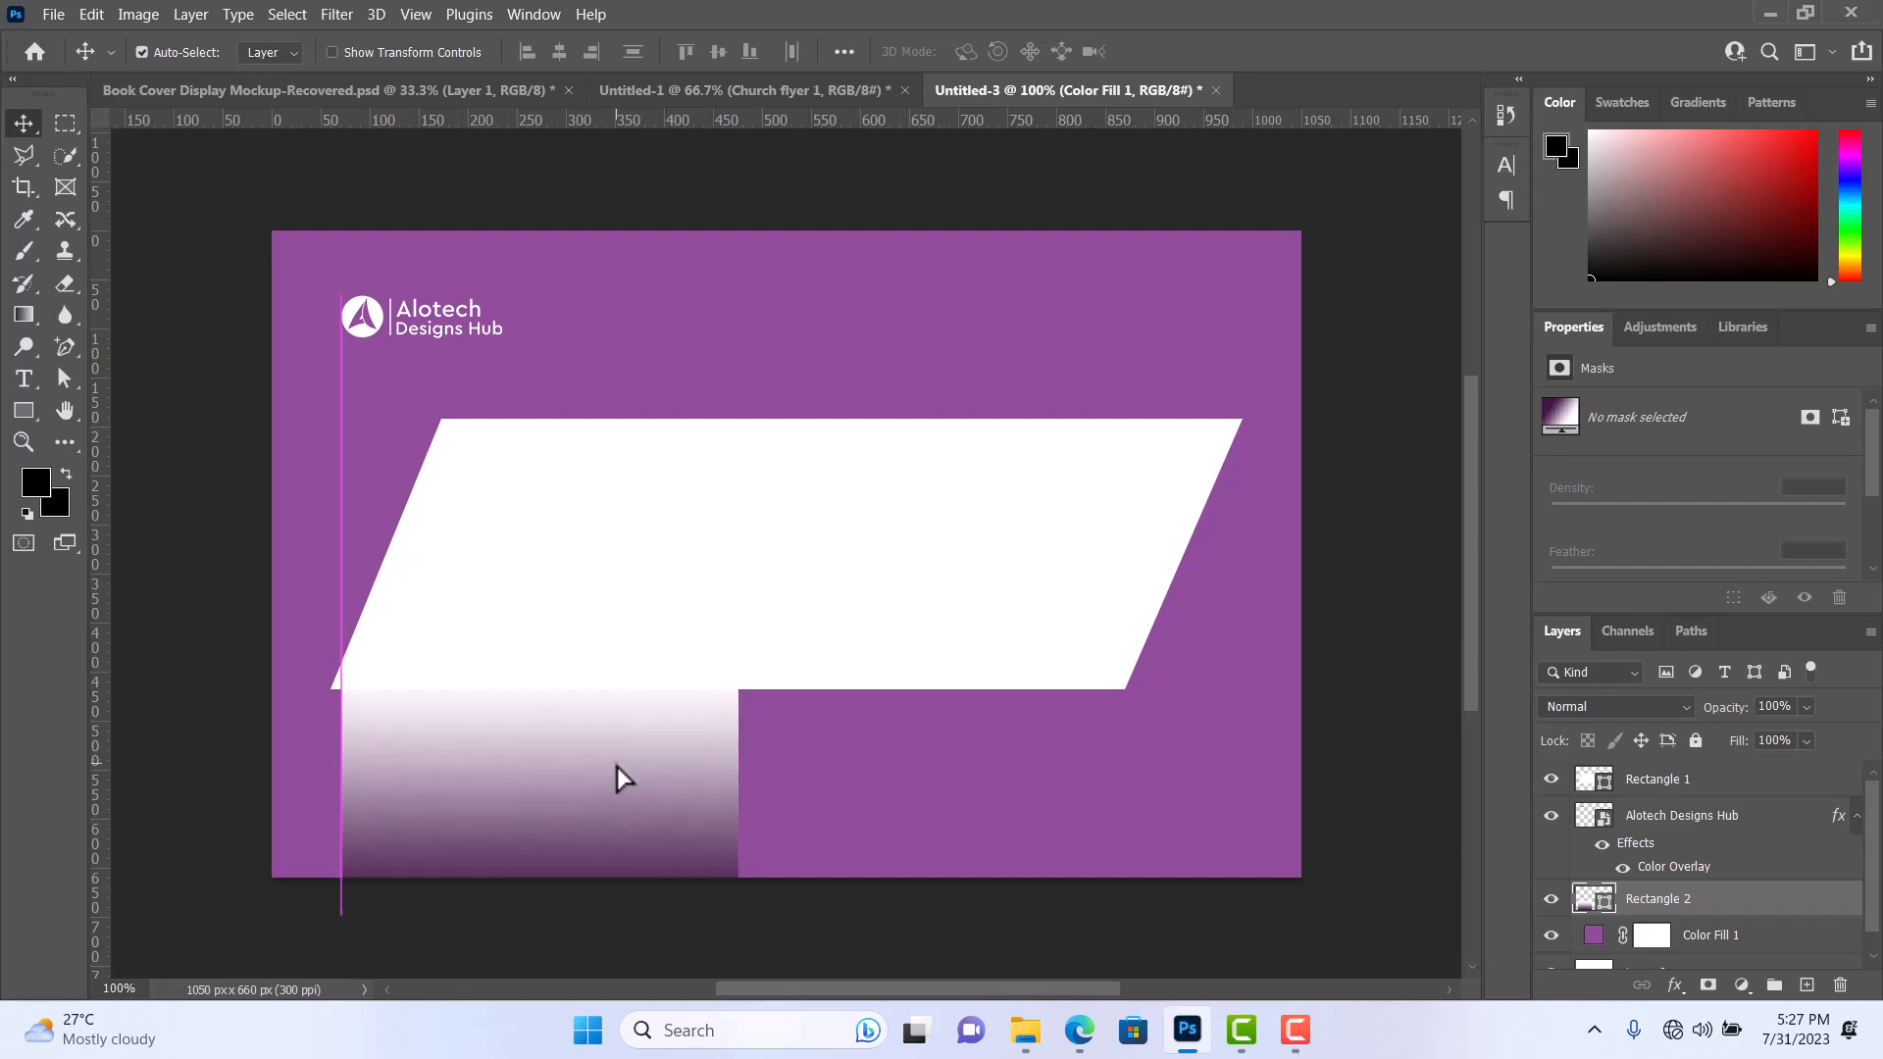
Reverse the rectangle's gradient so the dark purple end lies along its upper edge.
left_click(20, 409)
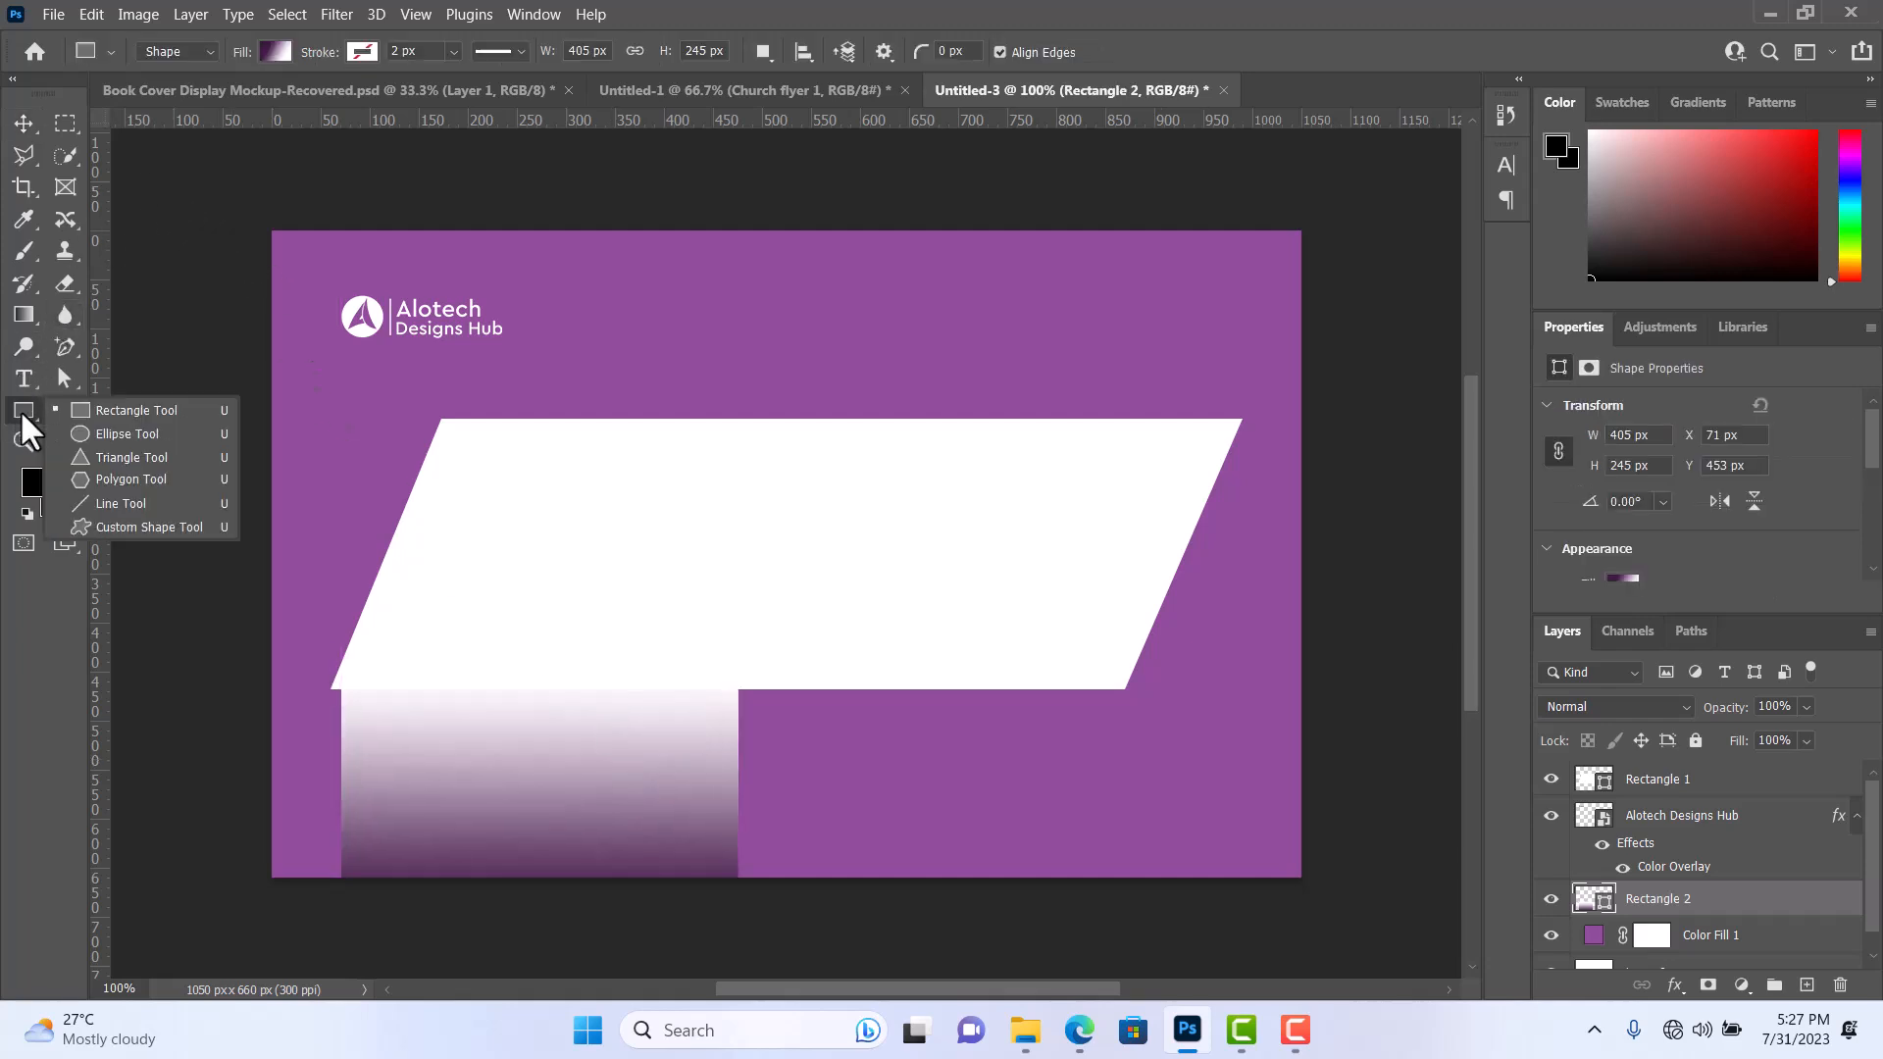
left_click(274, 52)
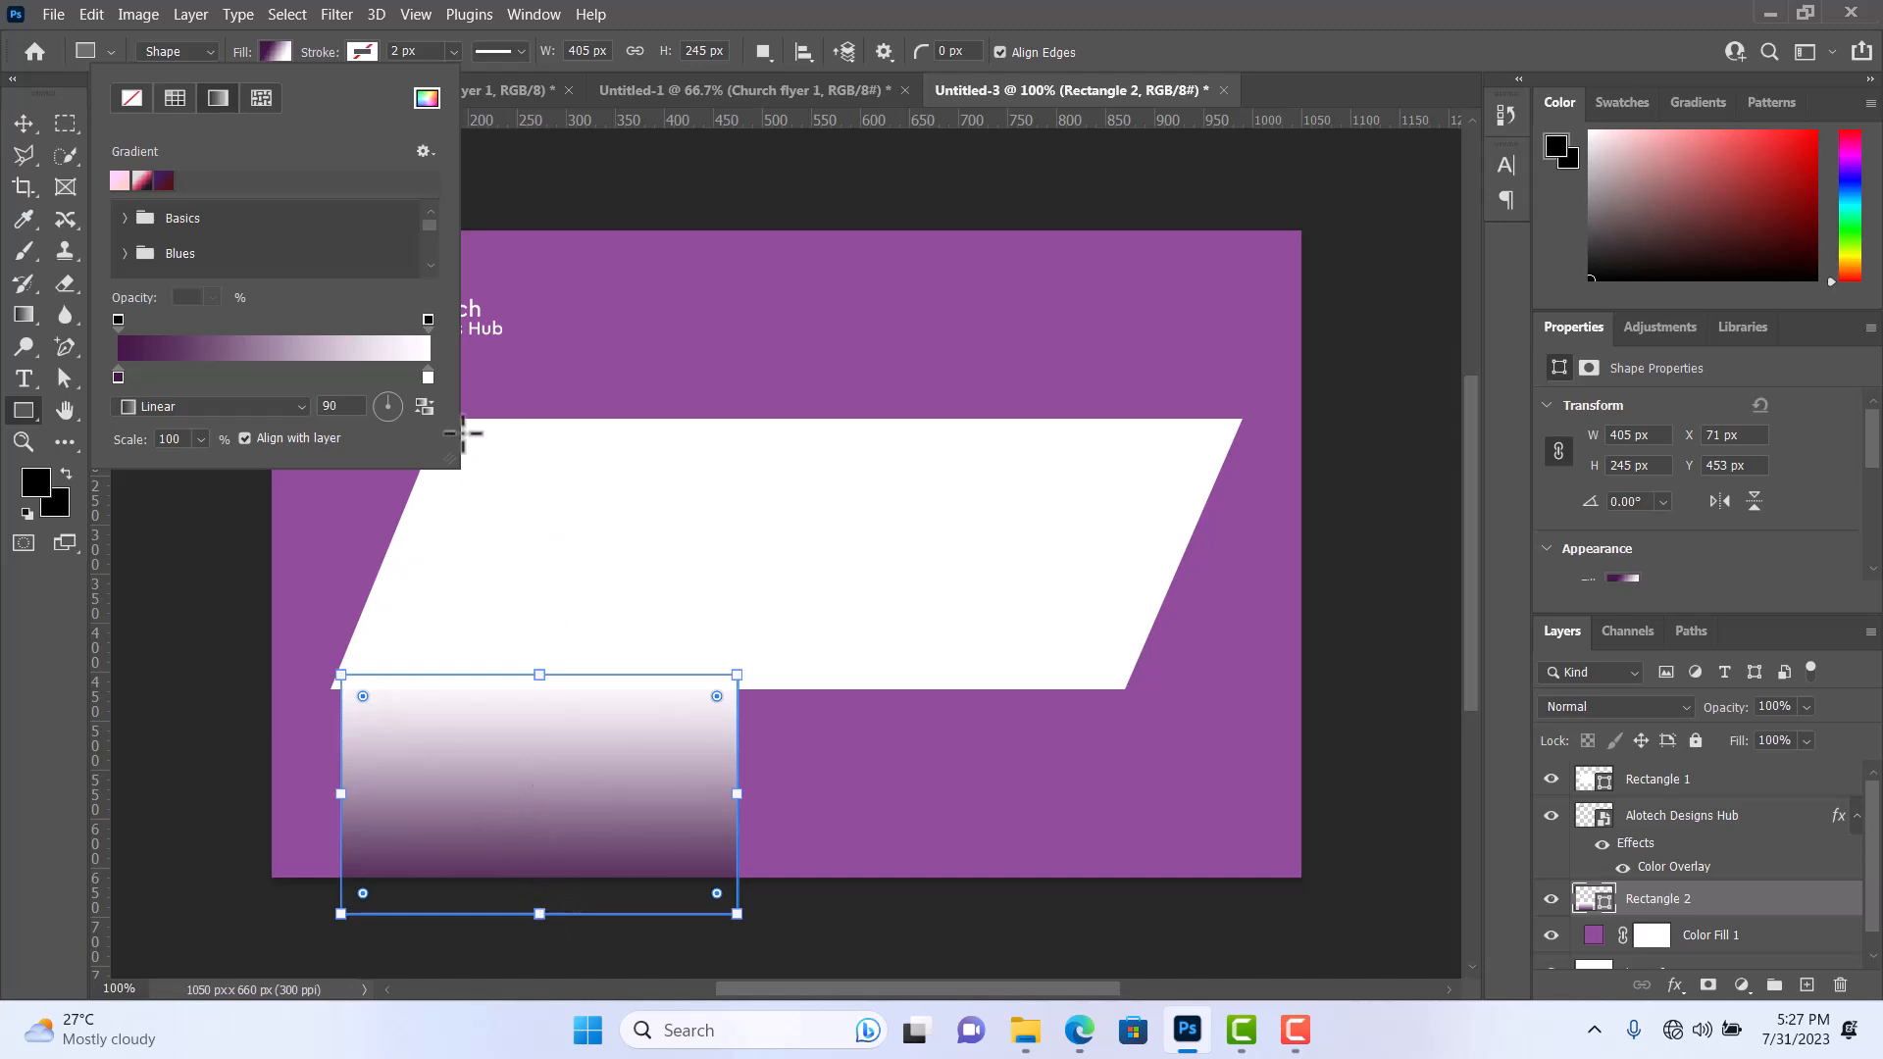
left_click(424, 405)
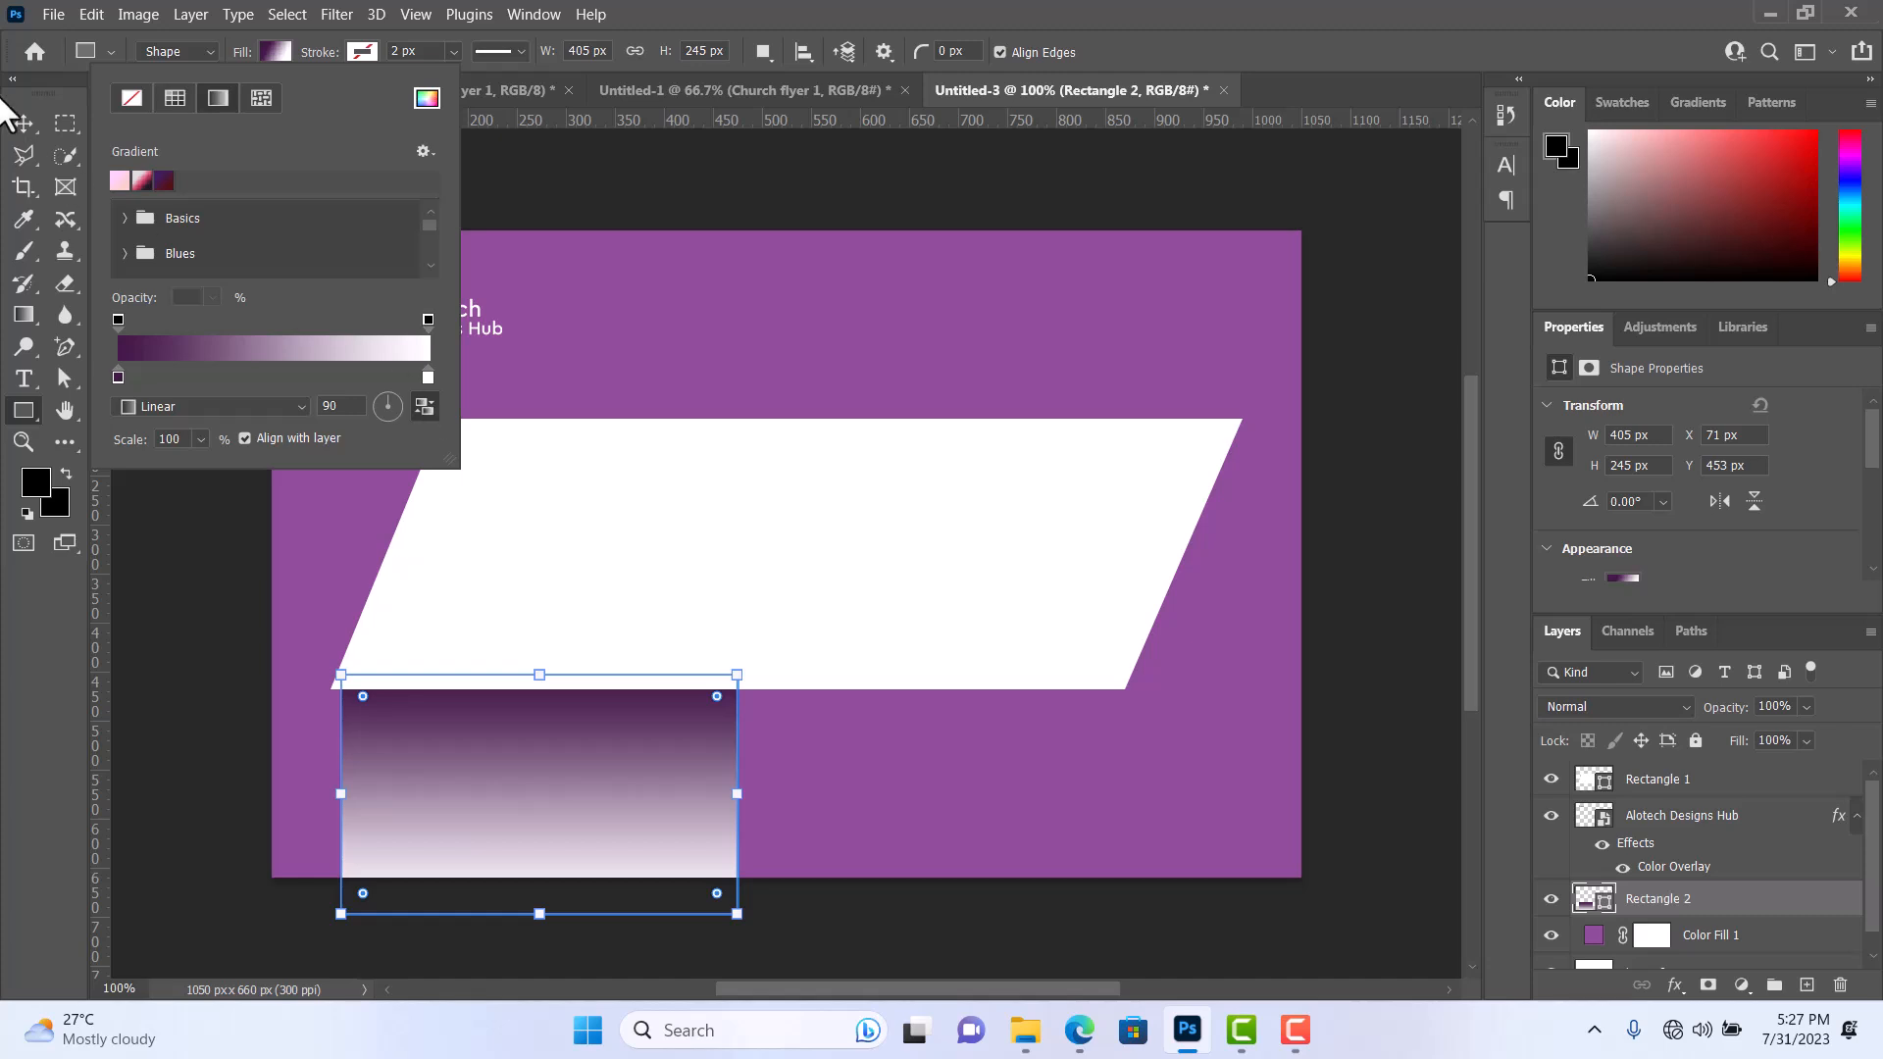
Move the gradient rectangle to X 60, Y 468 px, directly below the white parallelogram's lower-left corner.
left_click(22, 123)
left_click(788, 348)
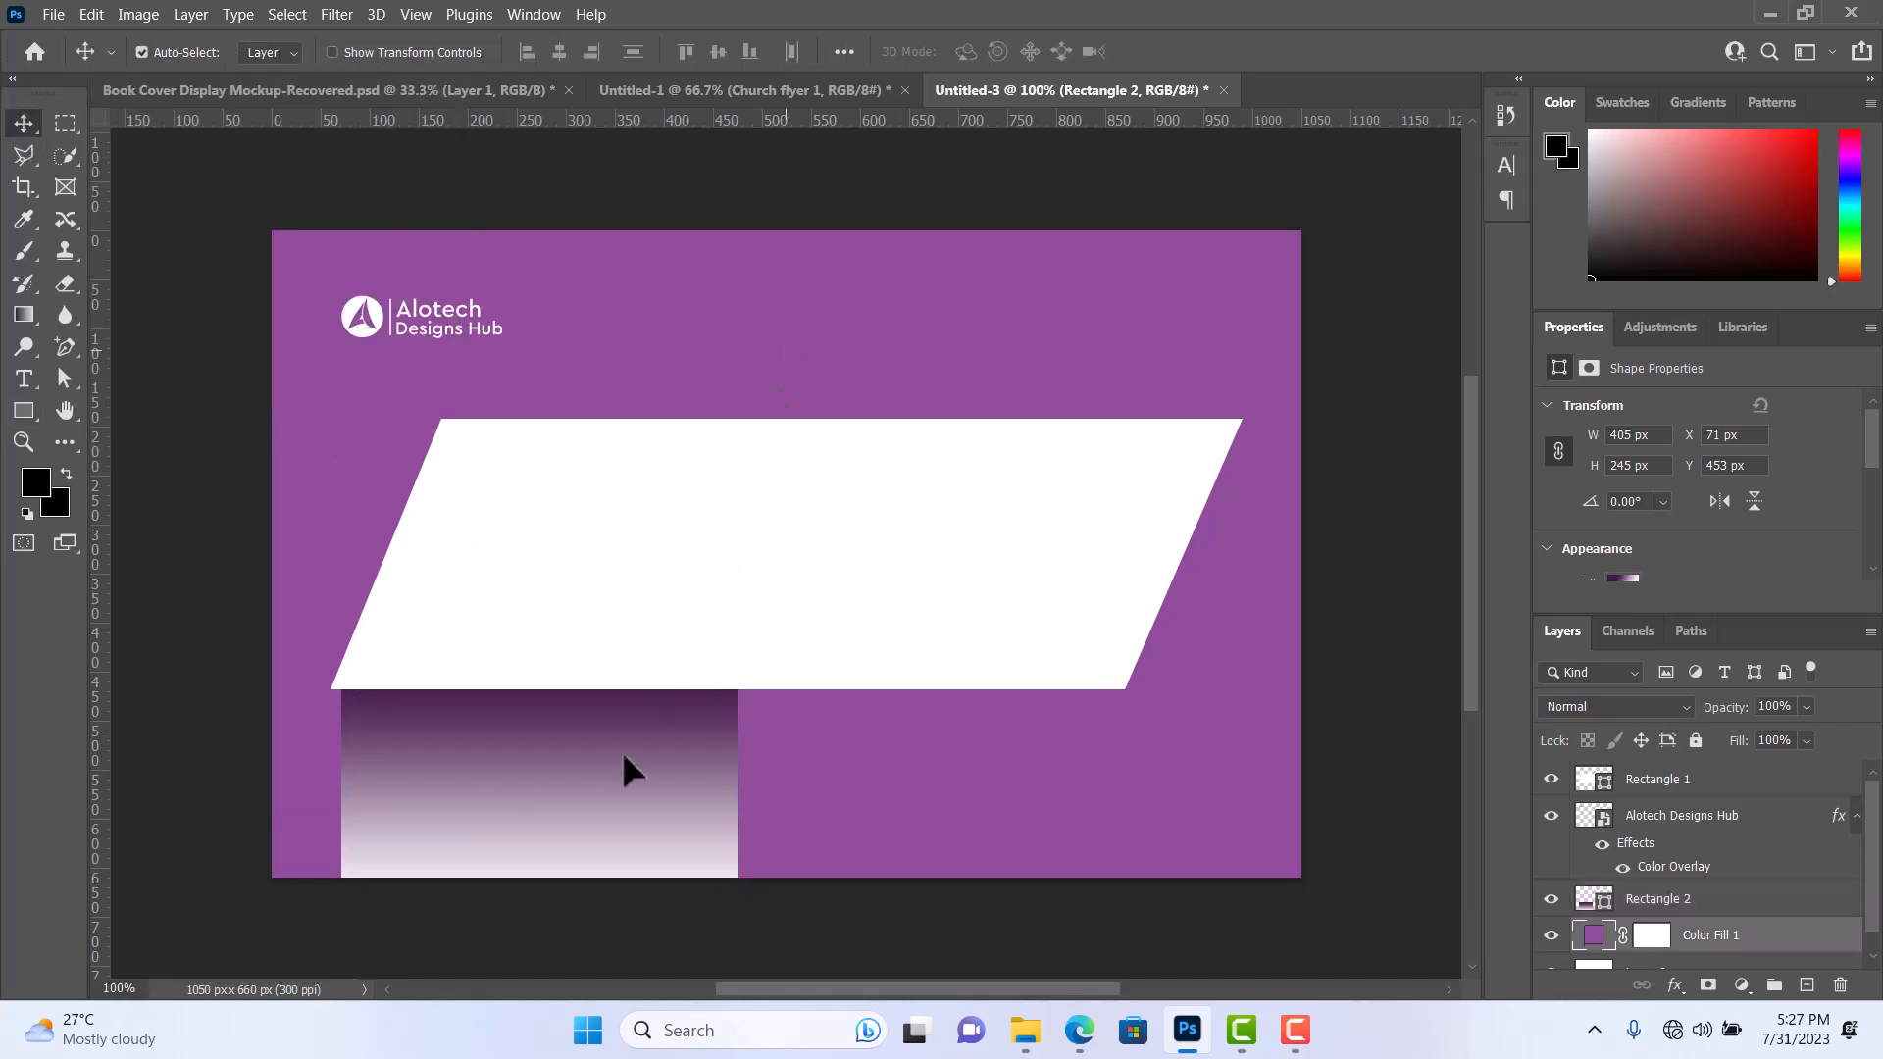
left_click_drag(612, 767, 615, 797)
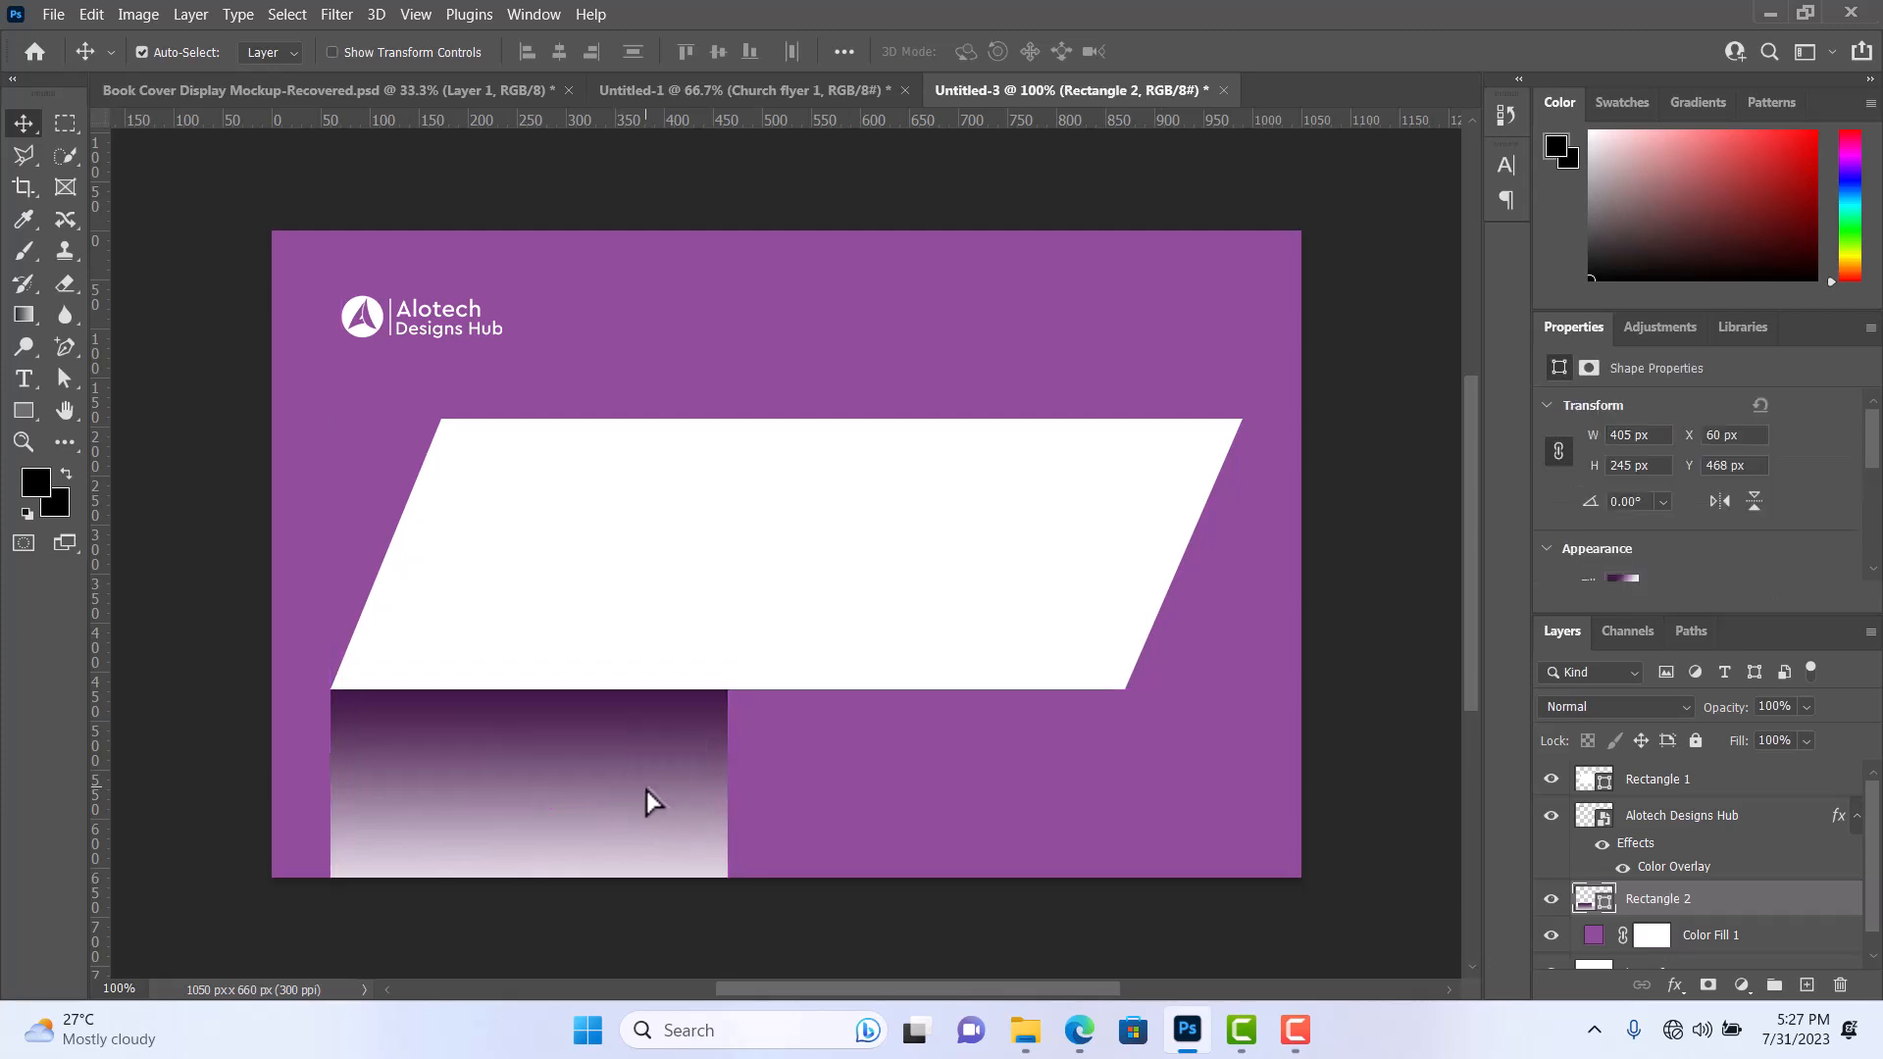
Slant the gradient rectangle by moving both lower corner points horizontally to the right, making the shape about 509 px wide overall.
left_click(64, 379)
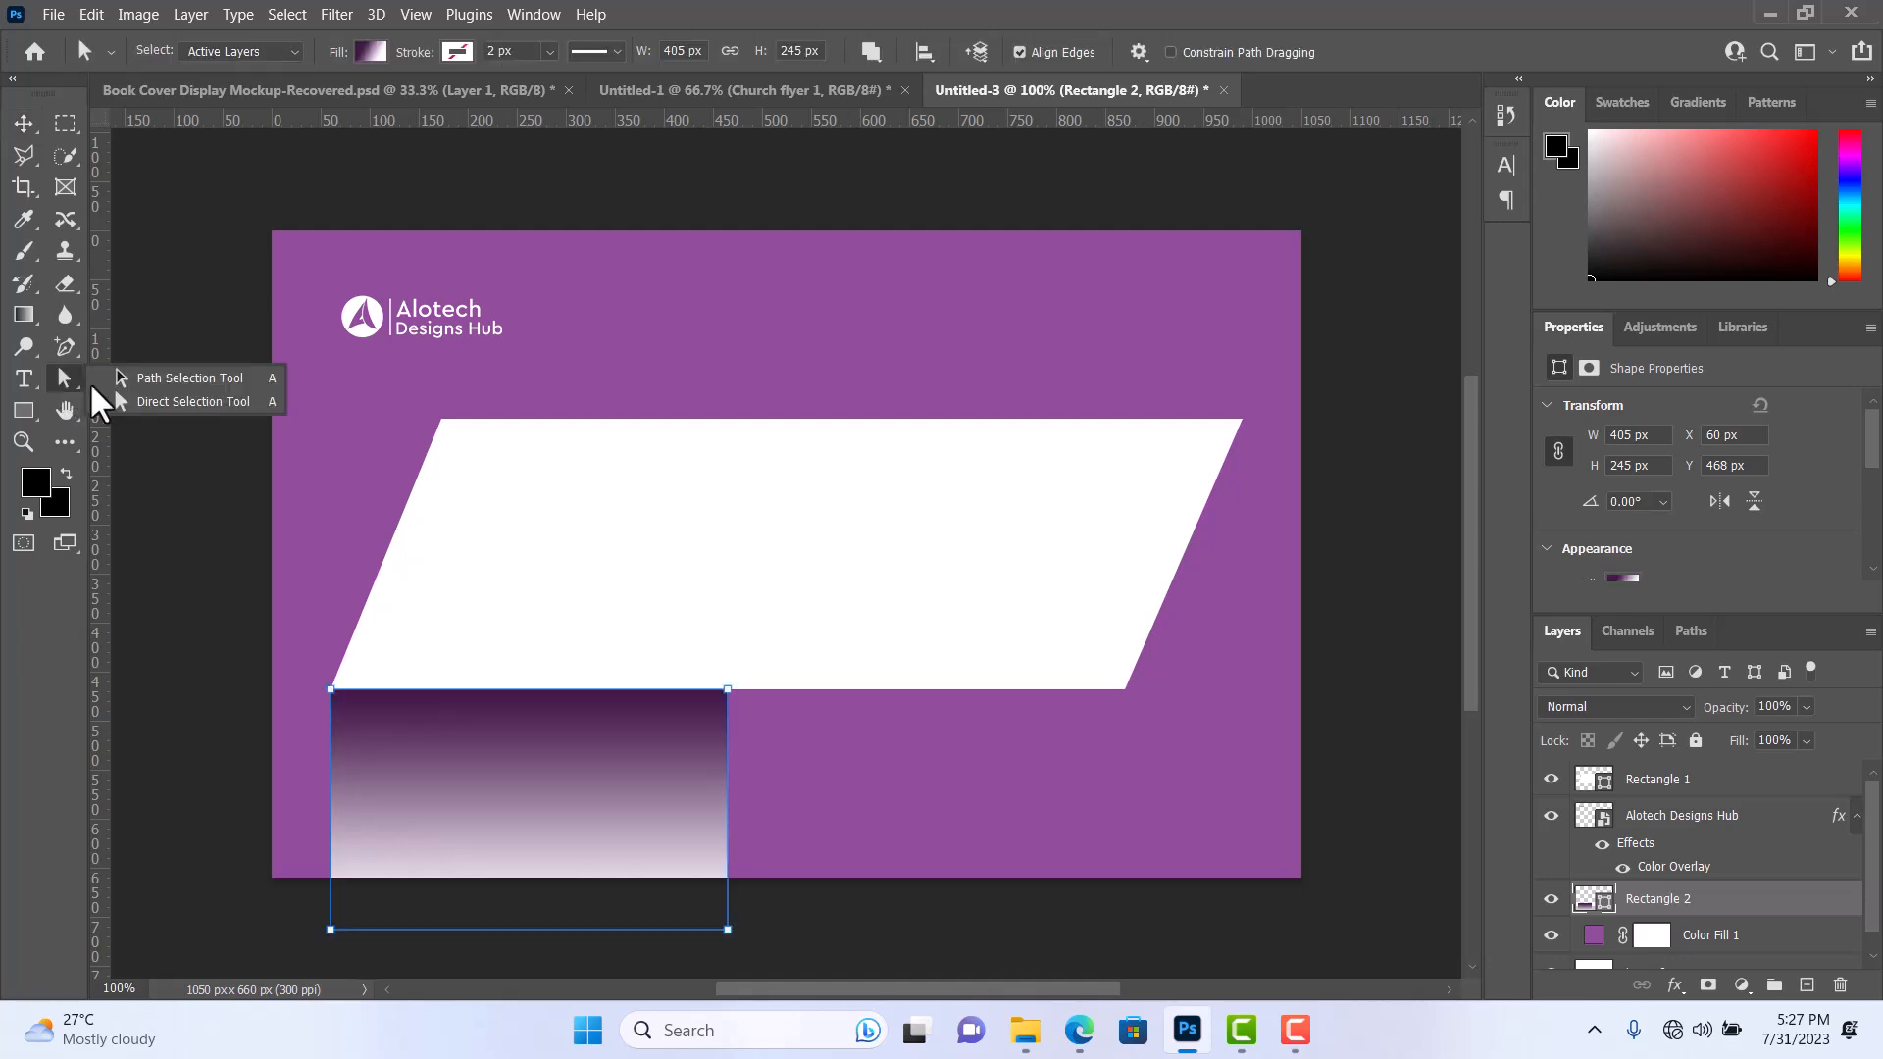
left_click(162, 402)
scroll(530, 774, "down", 1)
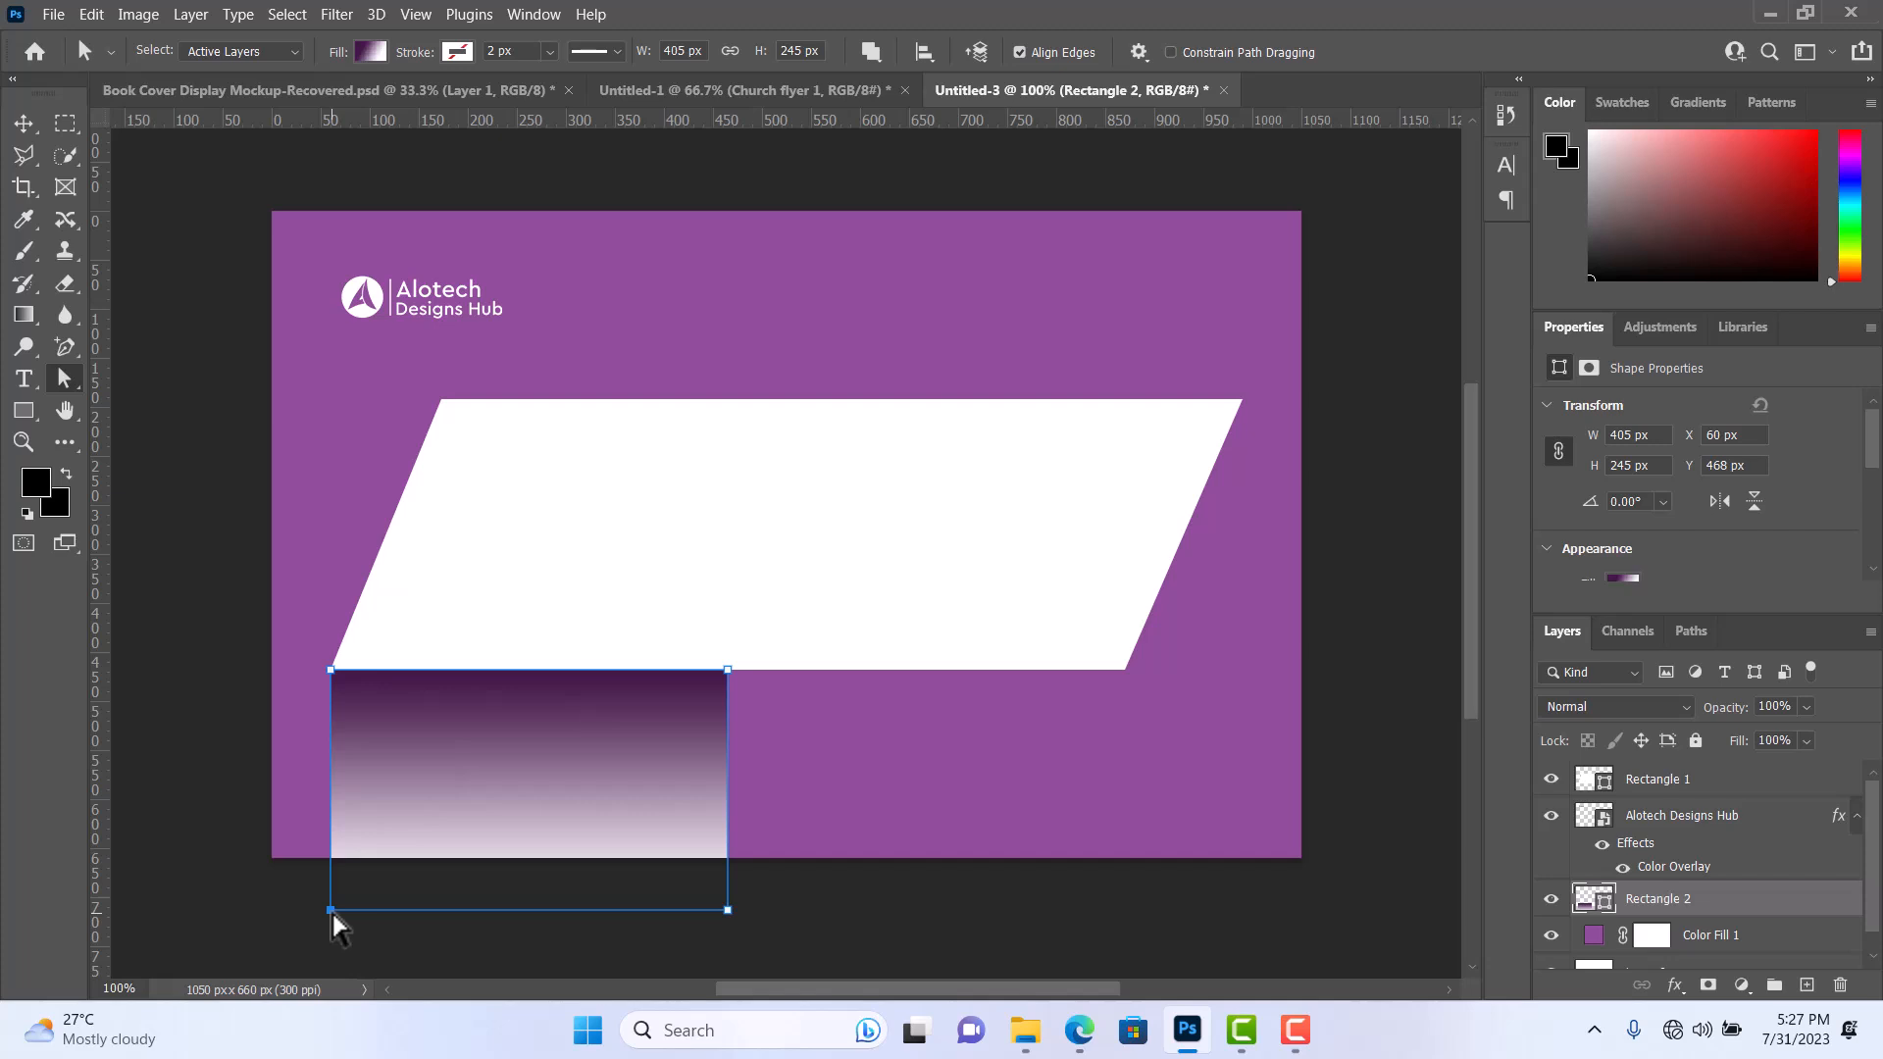
left_click_drag(331, 912, 425, 910)
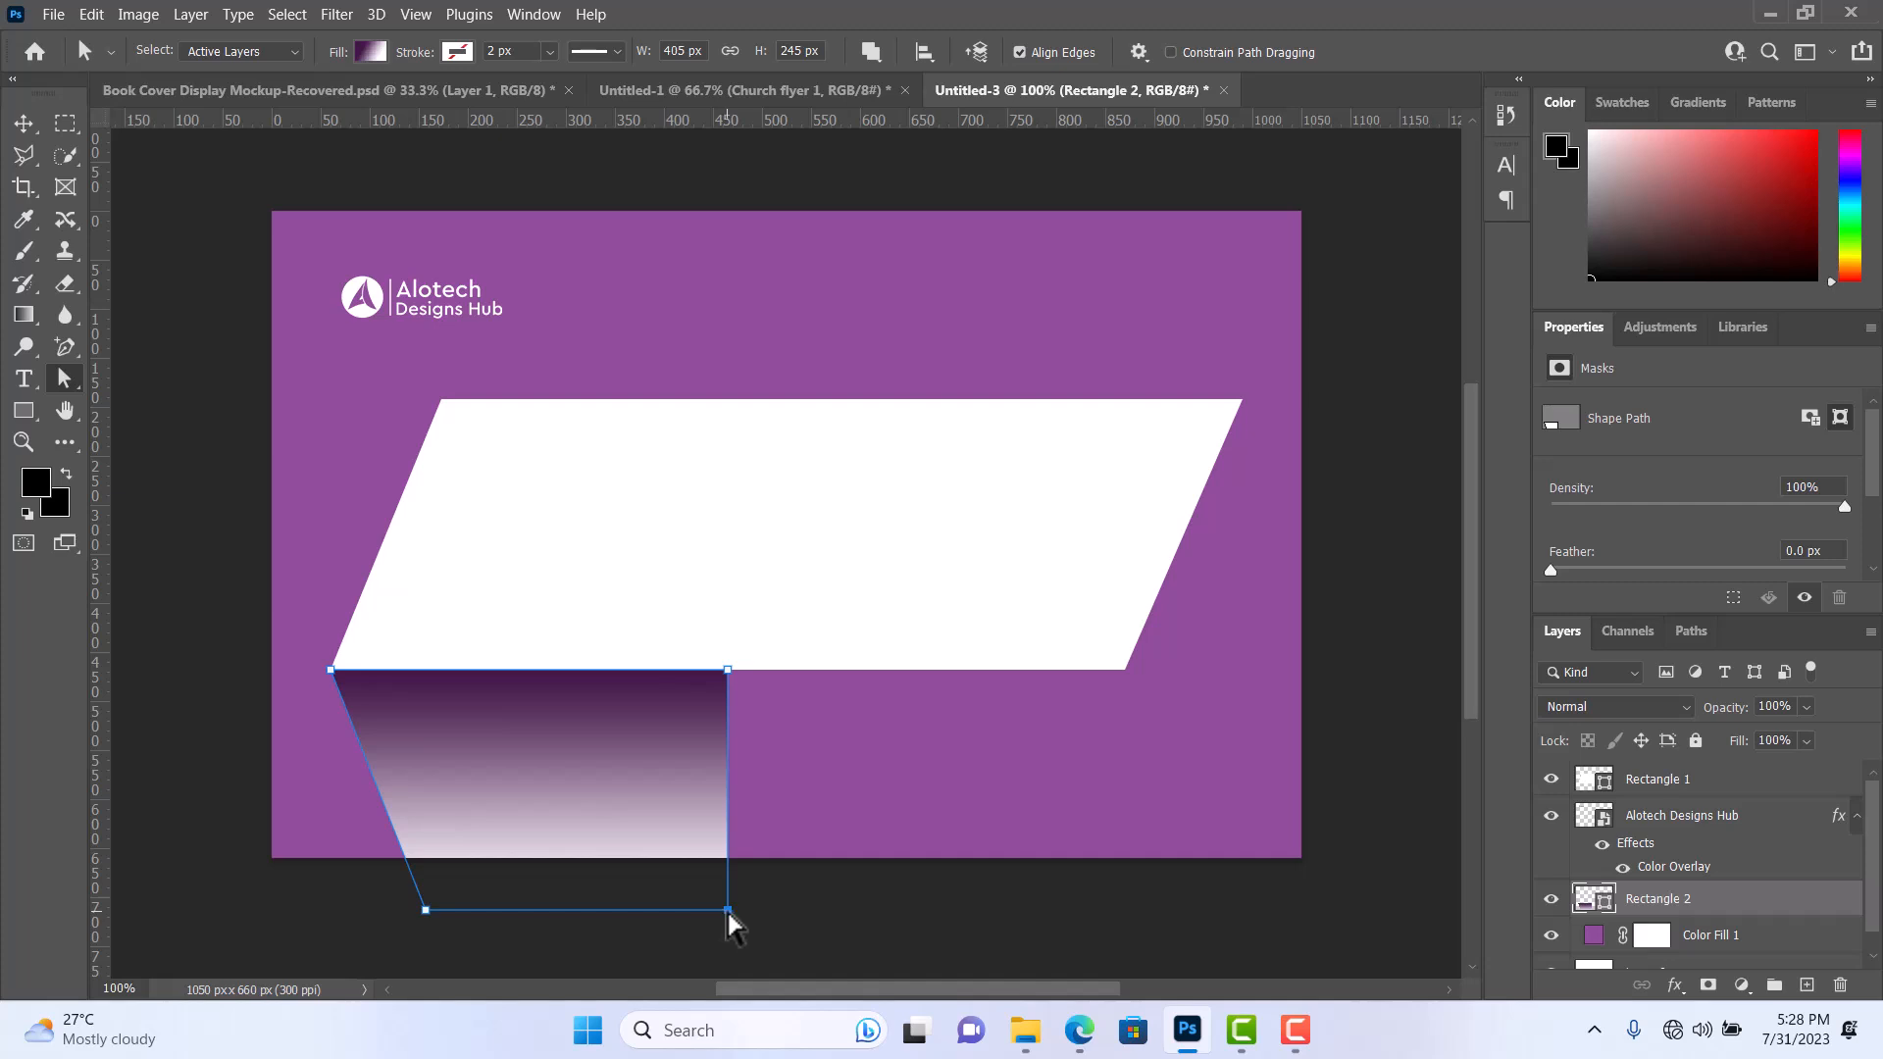
left_click_drag(728, 910, 830, 910)
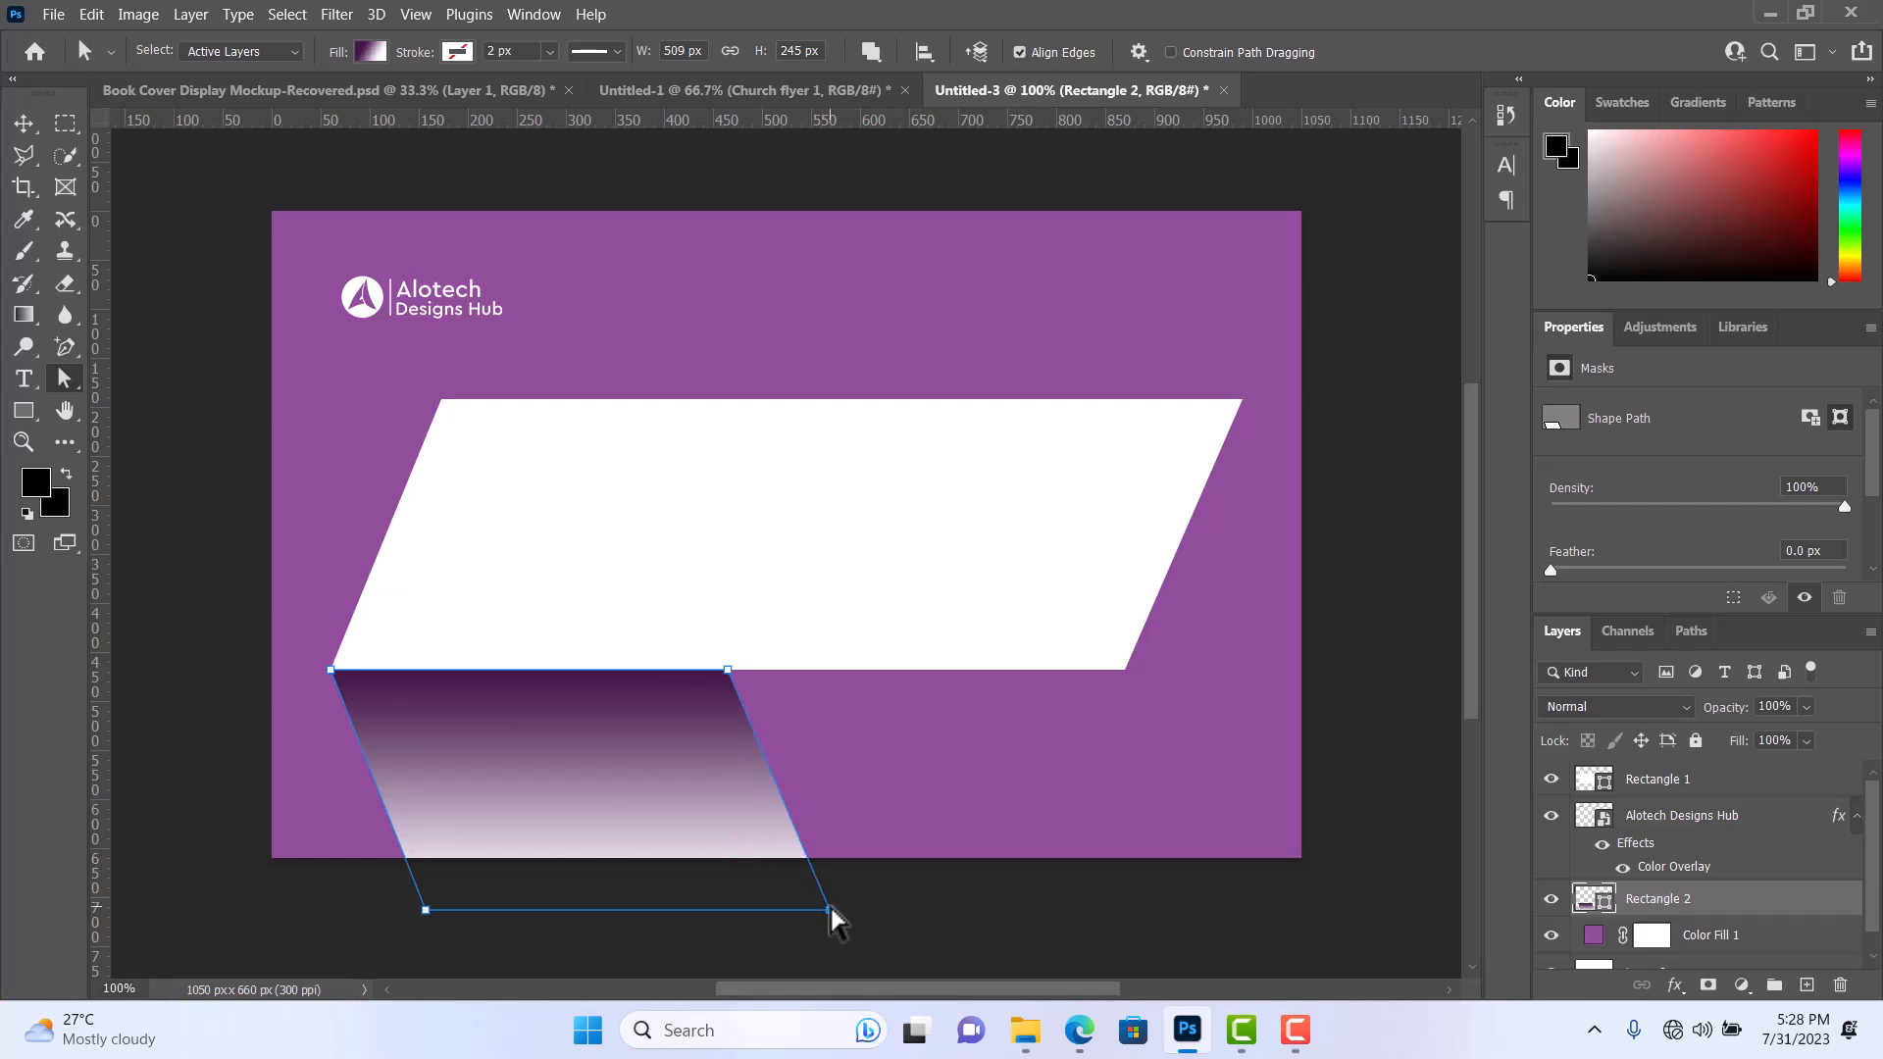
left_click(23, 118)
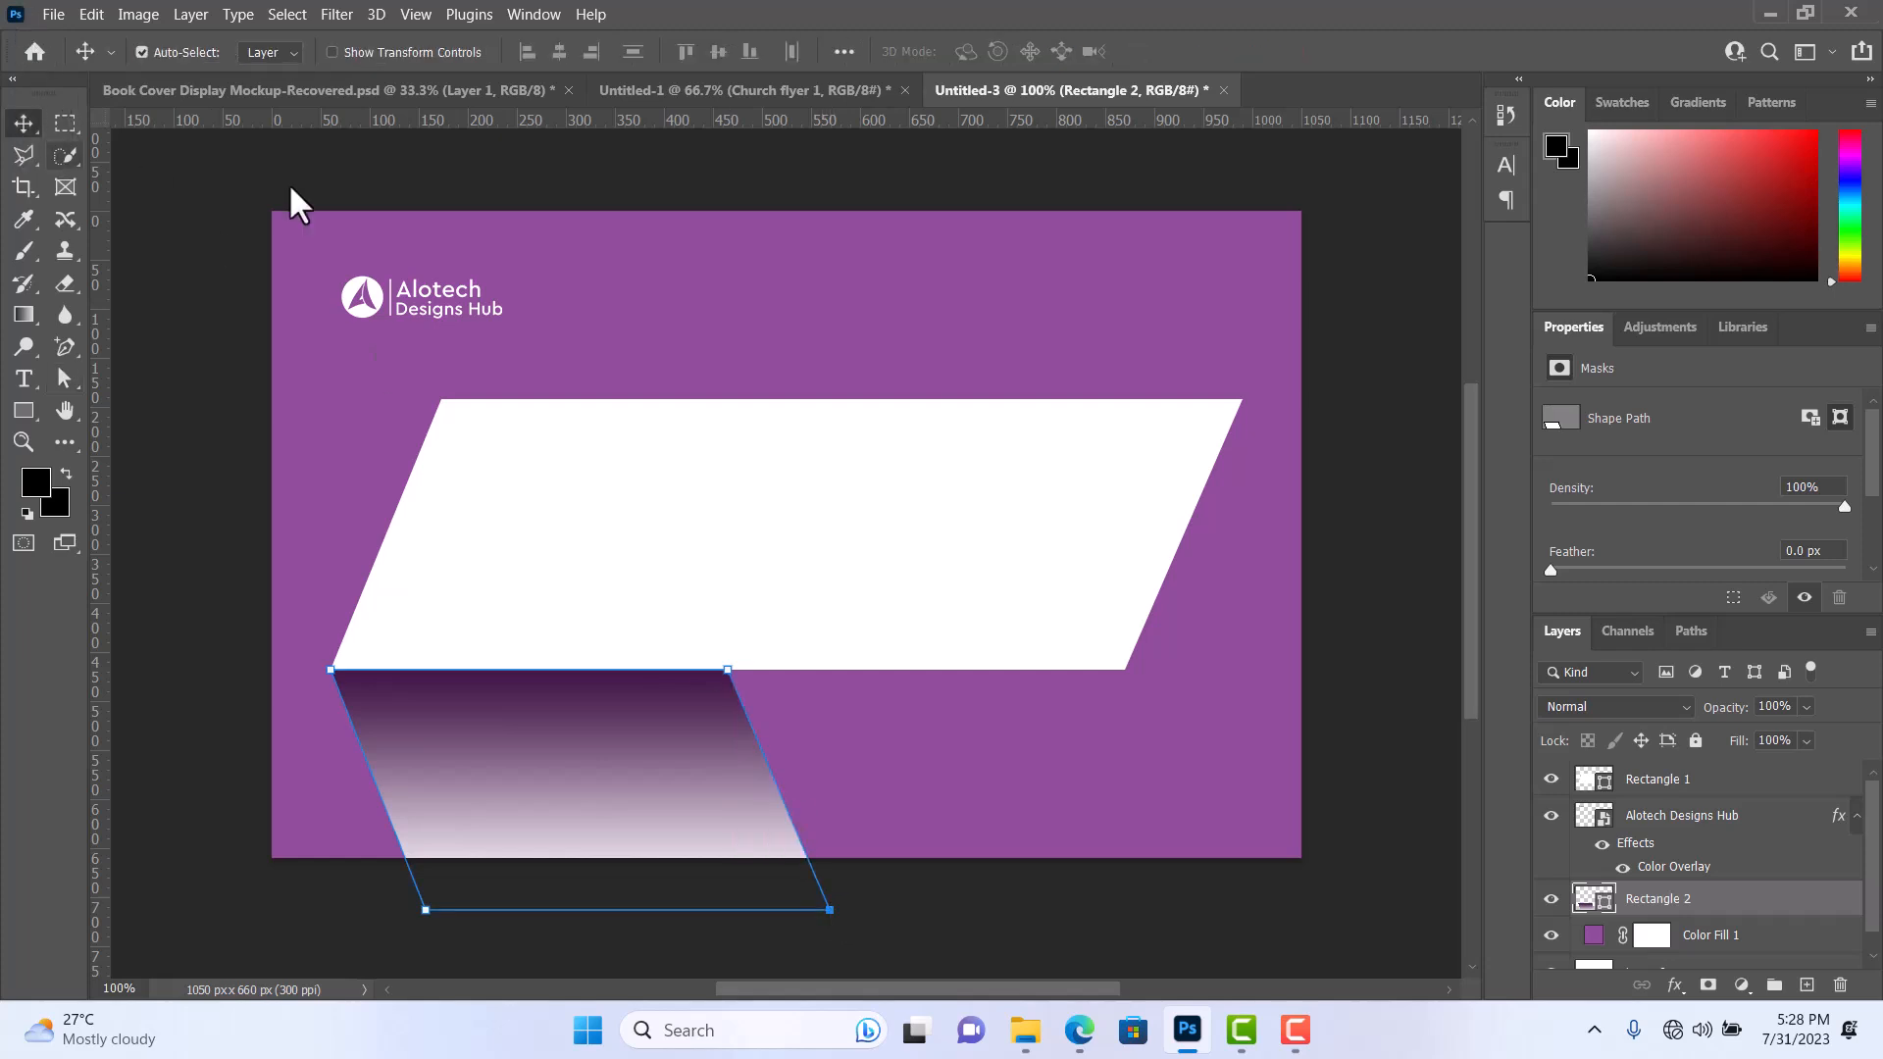
left_click(612, 302)
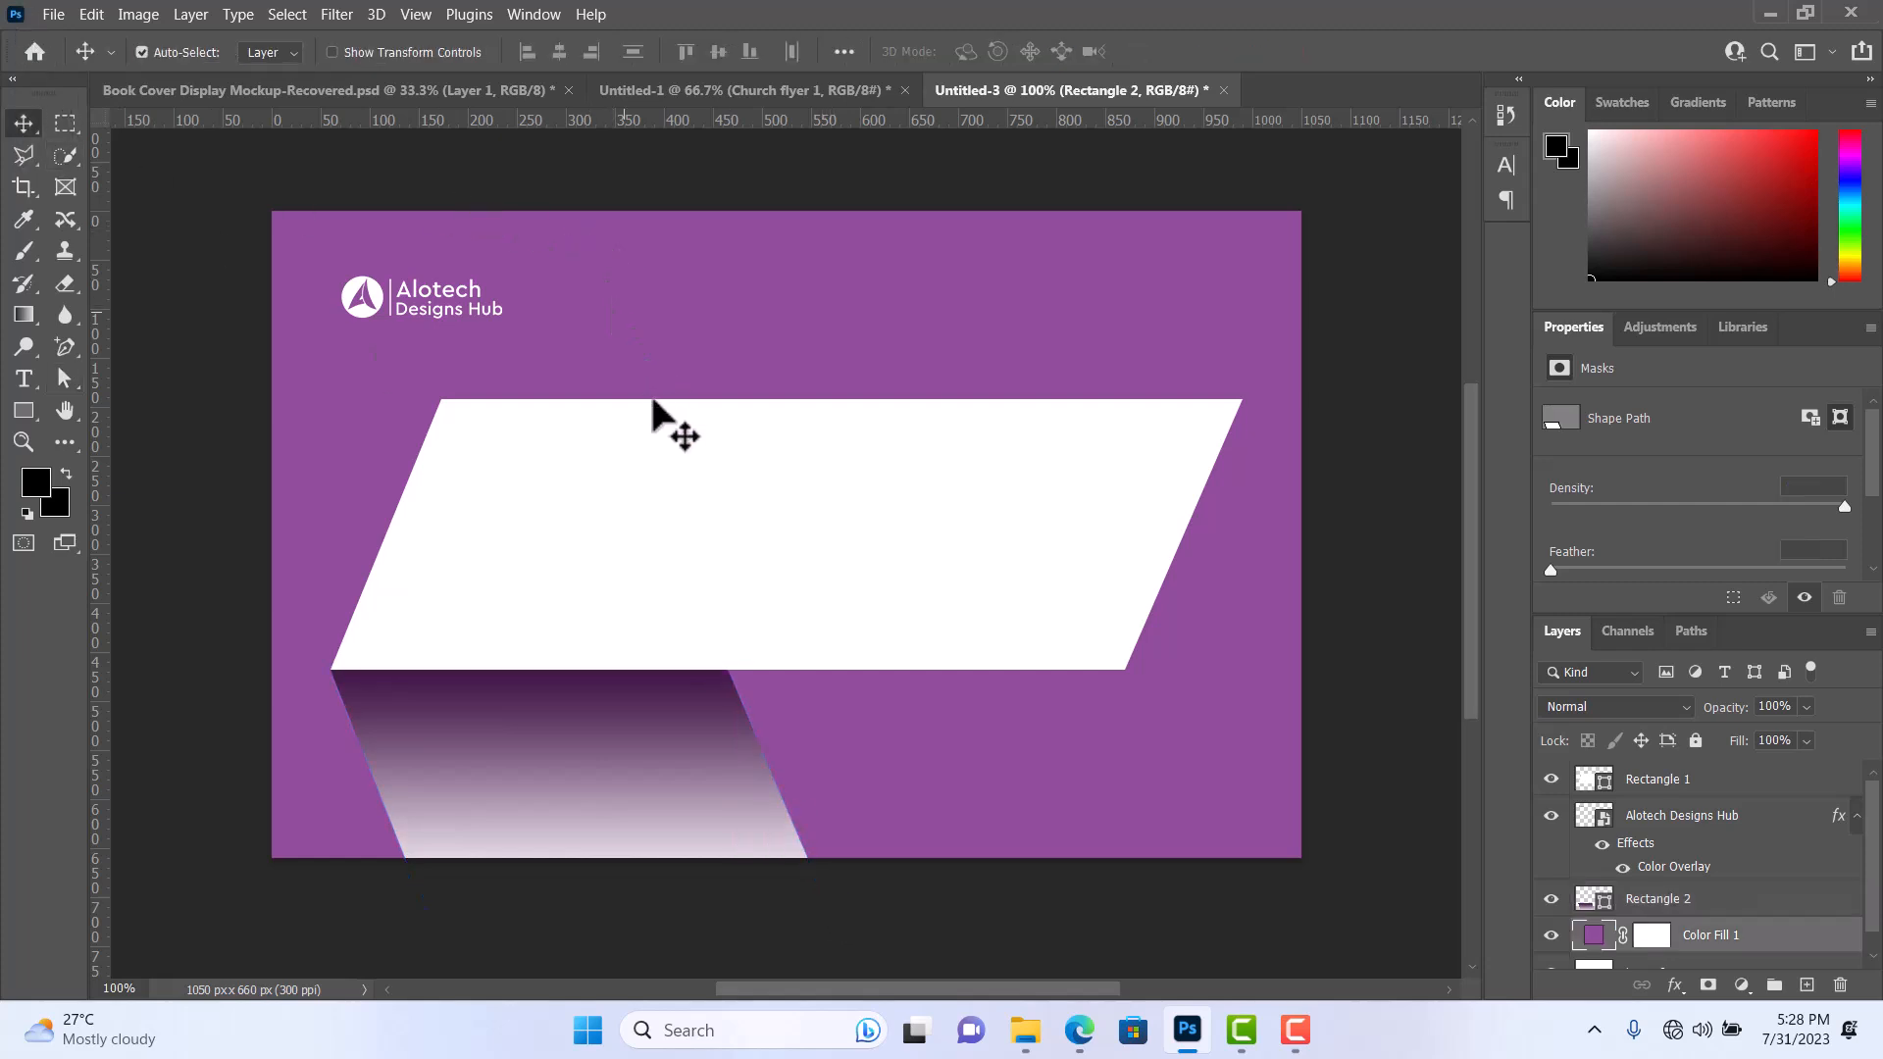
Duplicate the slanted gradient shape and place the copy directly above the white panel, meeting its upper-right corner.
left_click(671, 750)
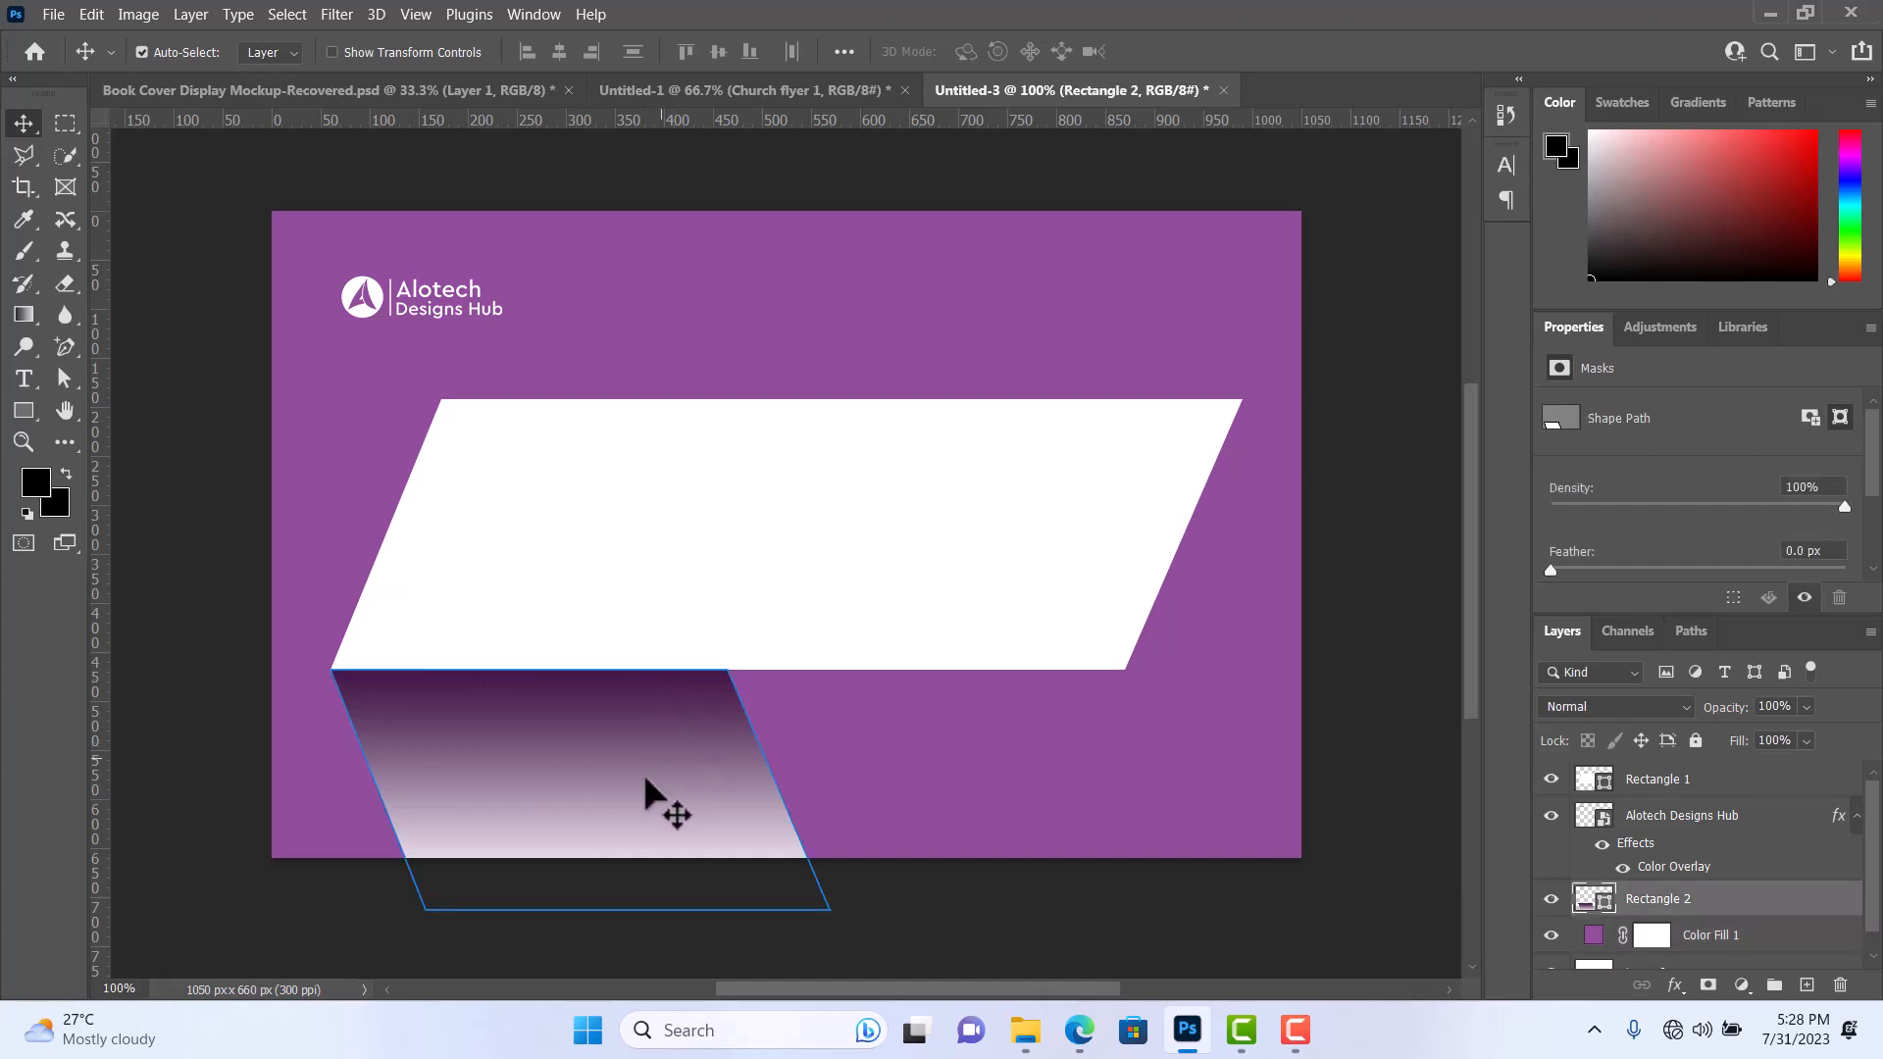
left_click(944, 796)
left_click(701, 797)
left_click_drag(644, 779, 1051, 253)
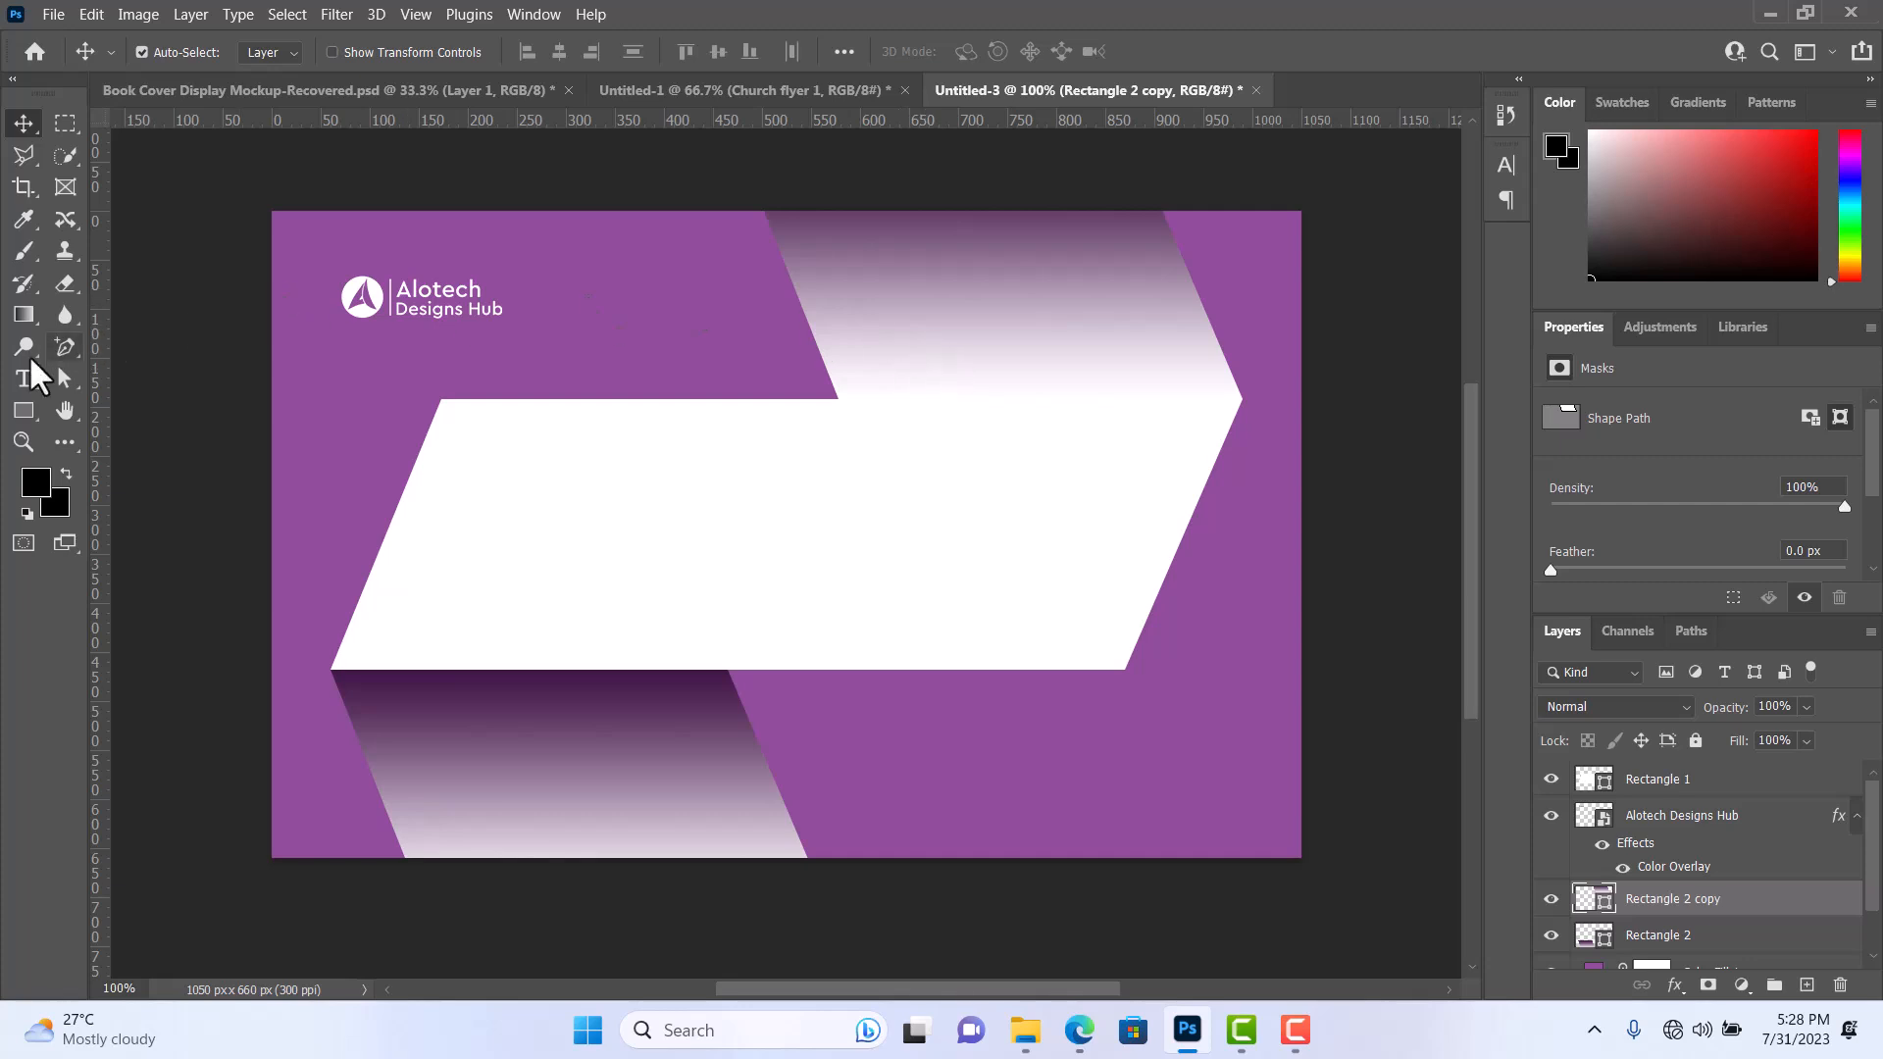
Reverse the gradient of the upper copy so its dark purple end meets the white panel.
left_click(27, 411)
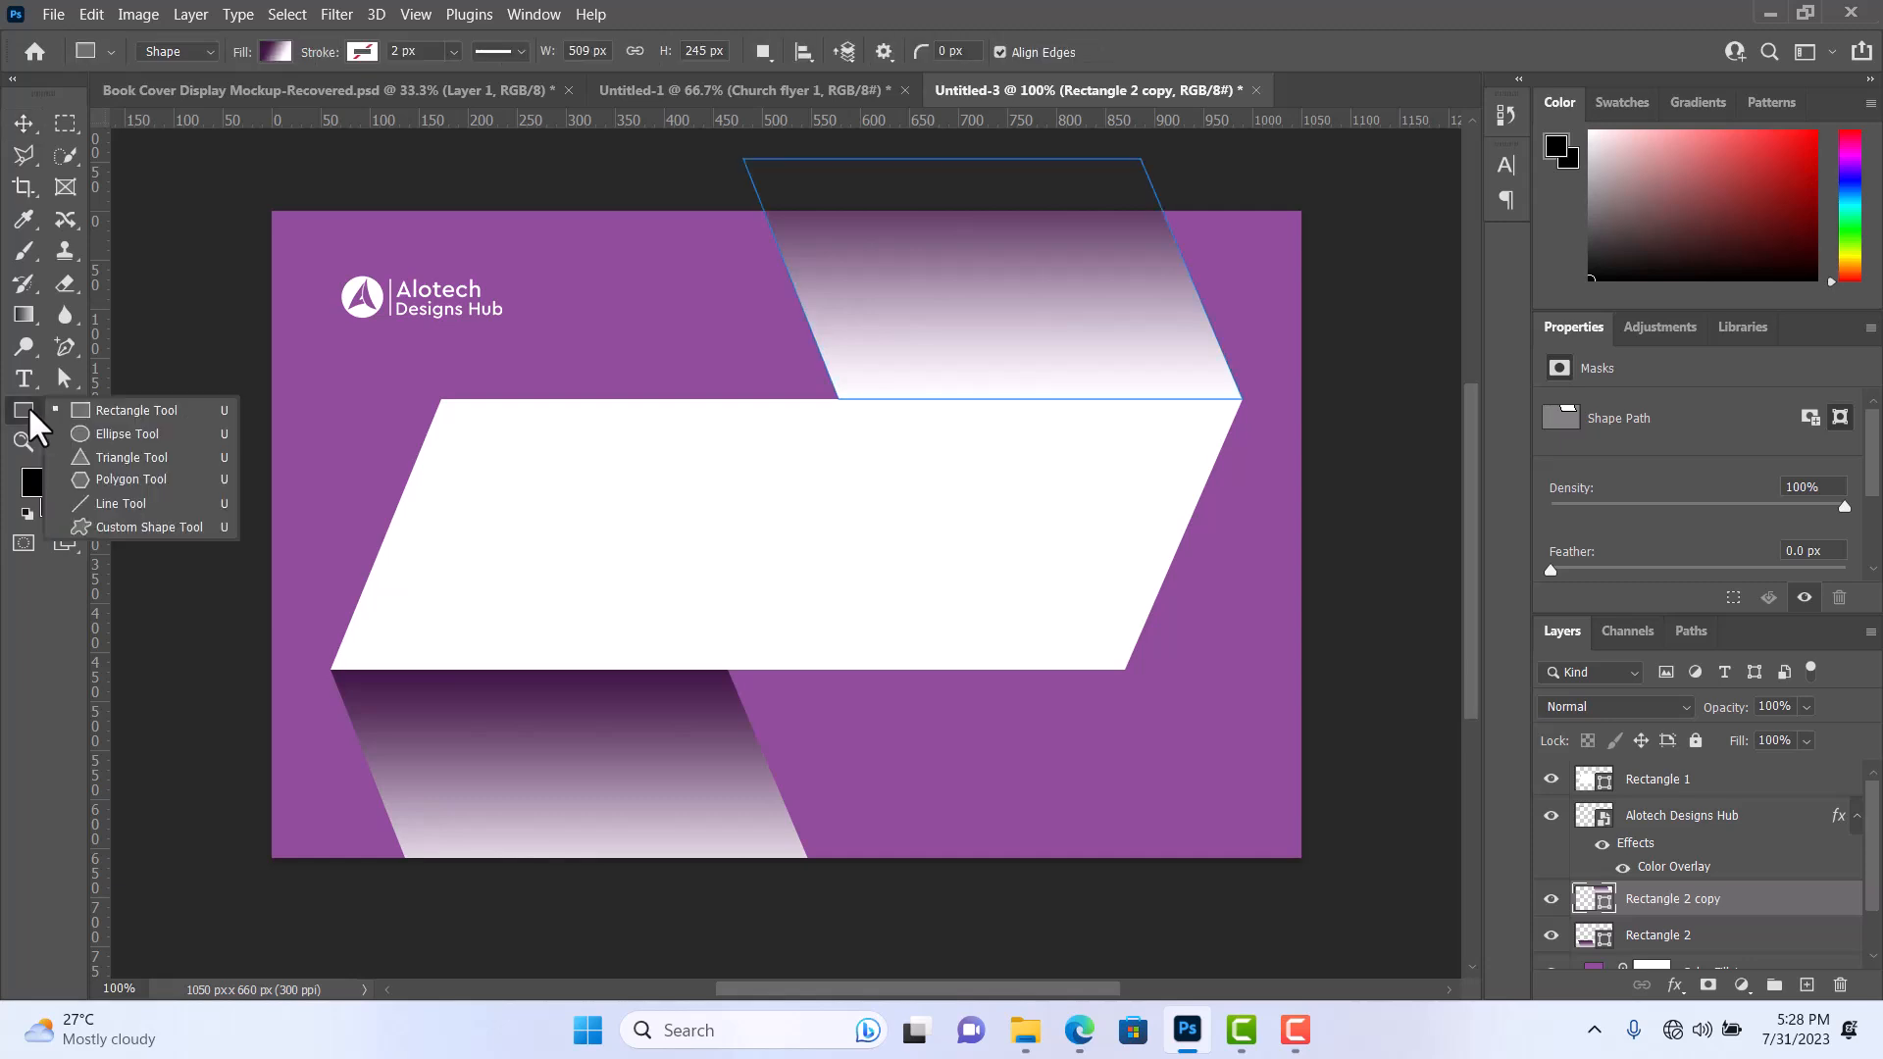
left_click(279, 50)
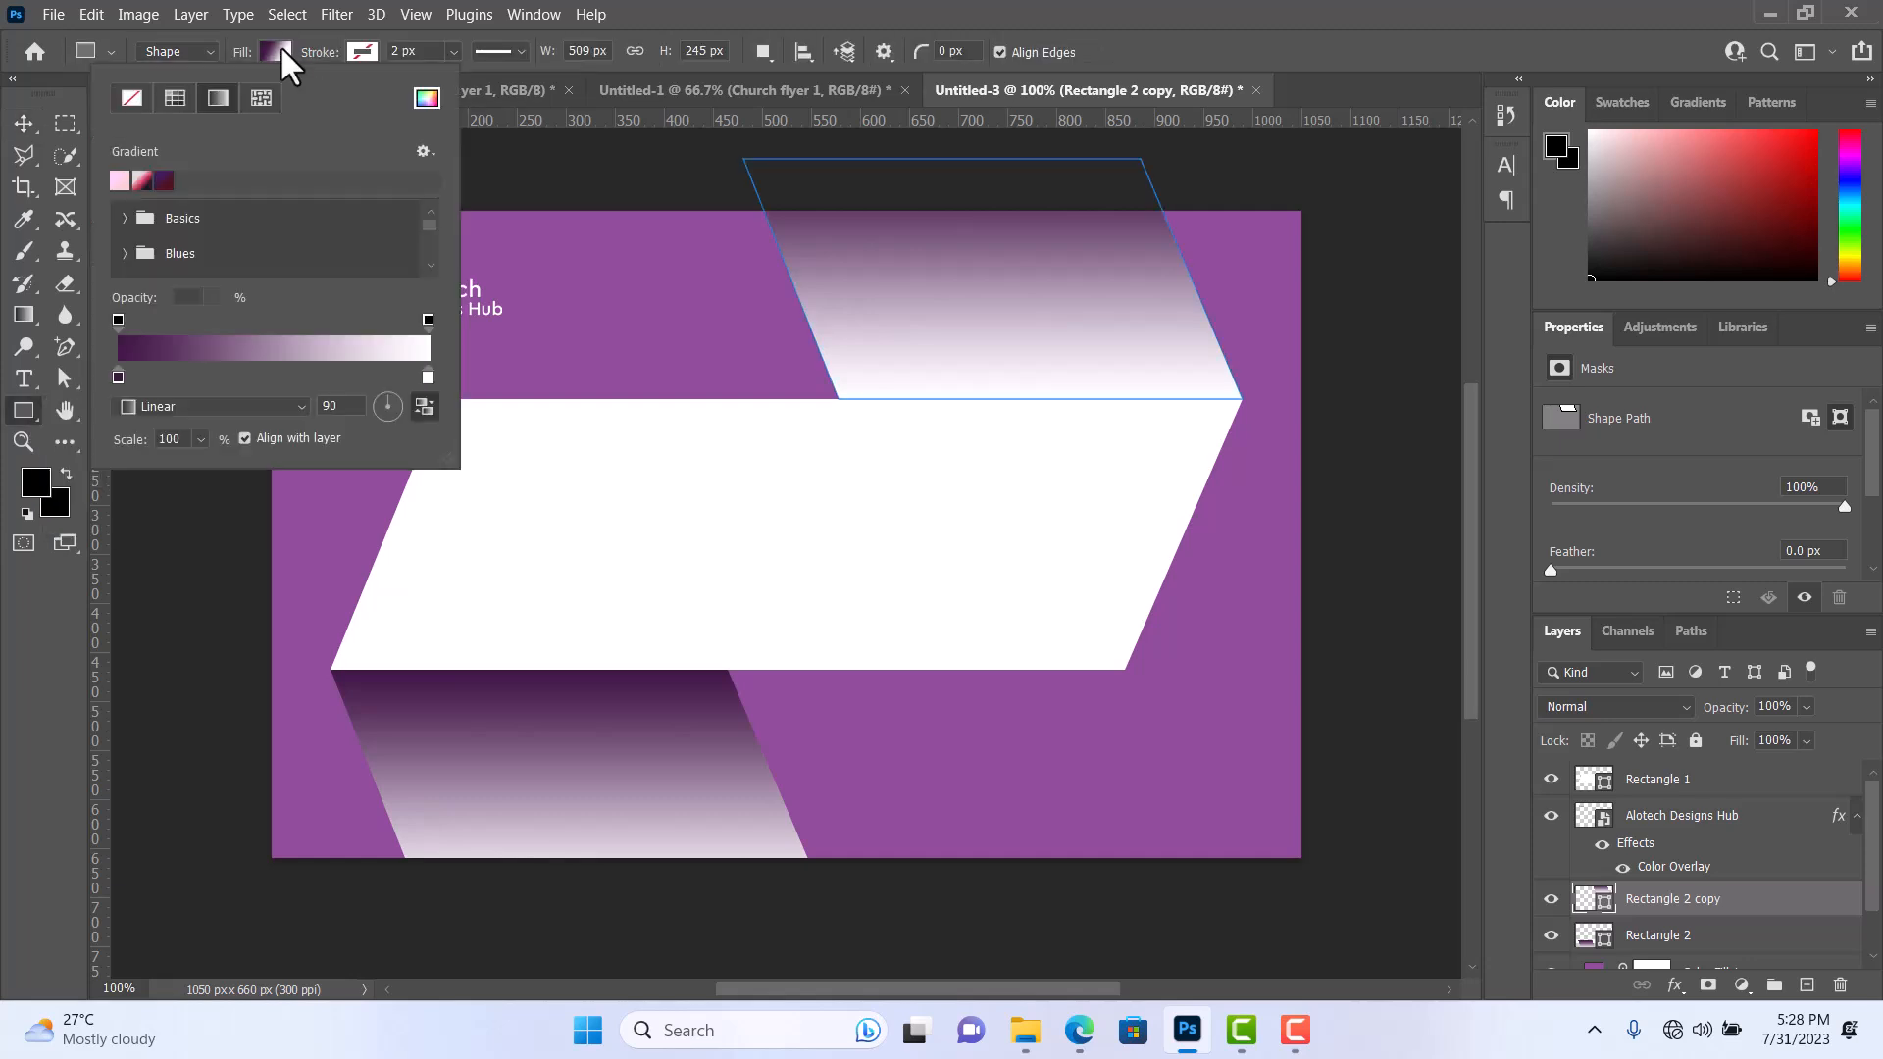
left_click(424, 408)
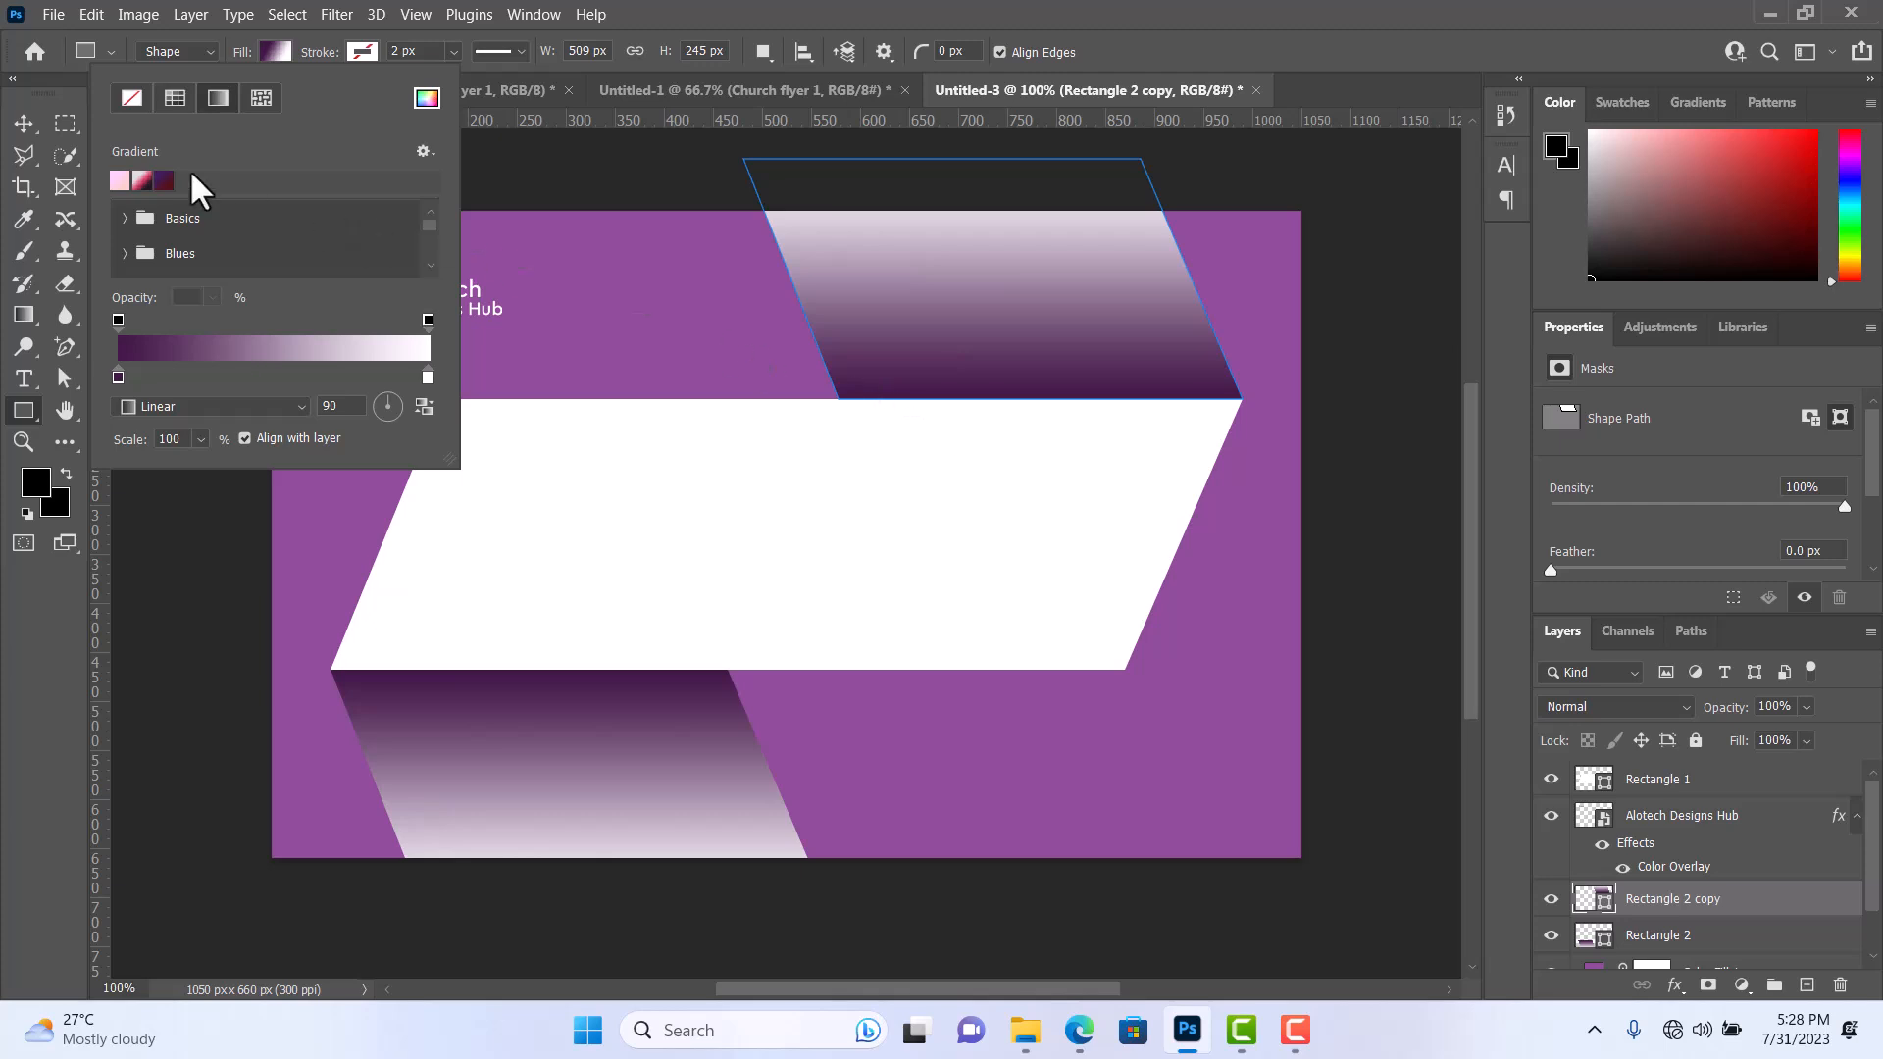
Add a horizontal text line reading "Alotech Designs Hub" starting in the white panel's area.
left_click(30, 119)
left_click(707, 335)
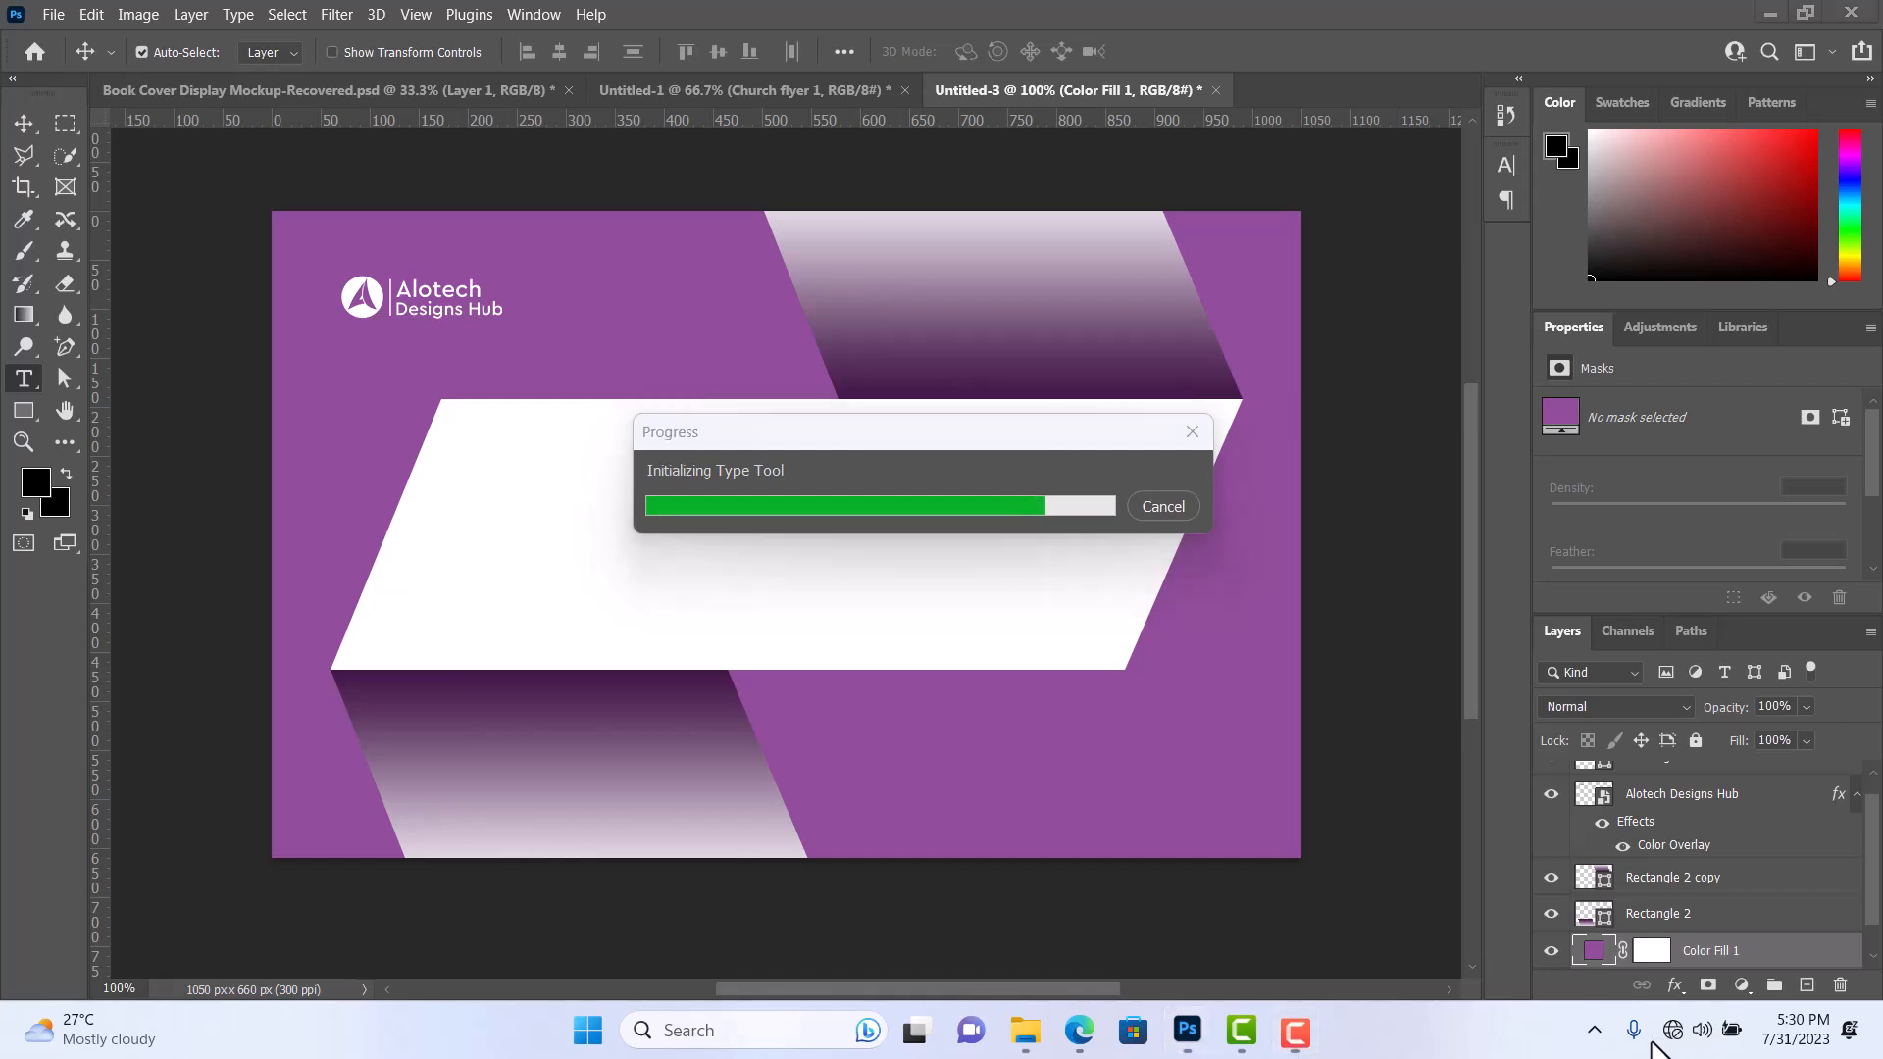
mouse_move(1303, 1042)
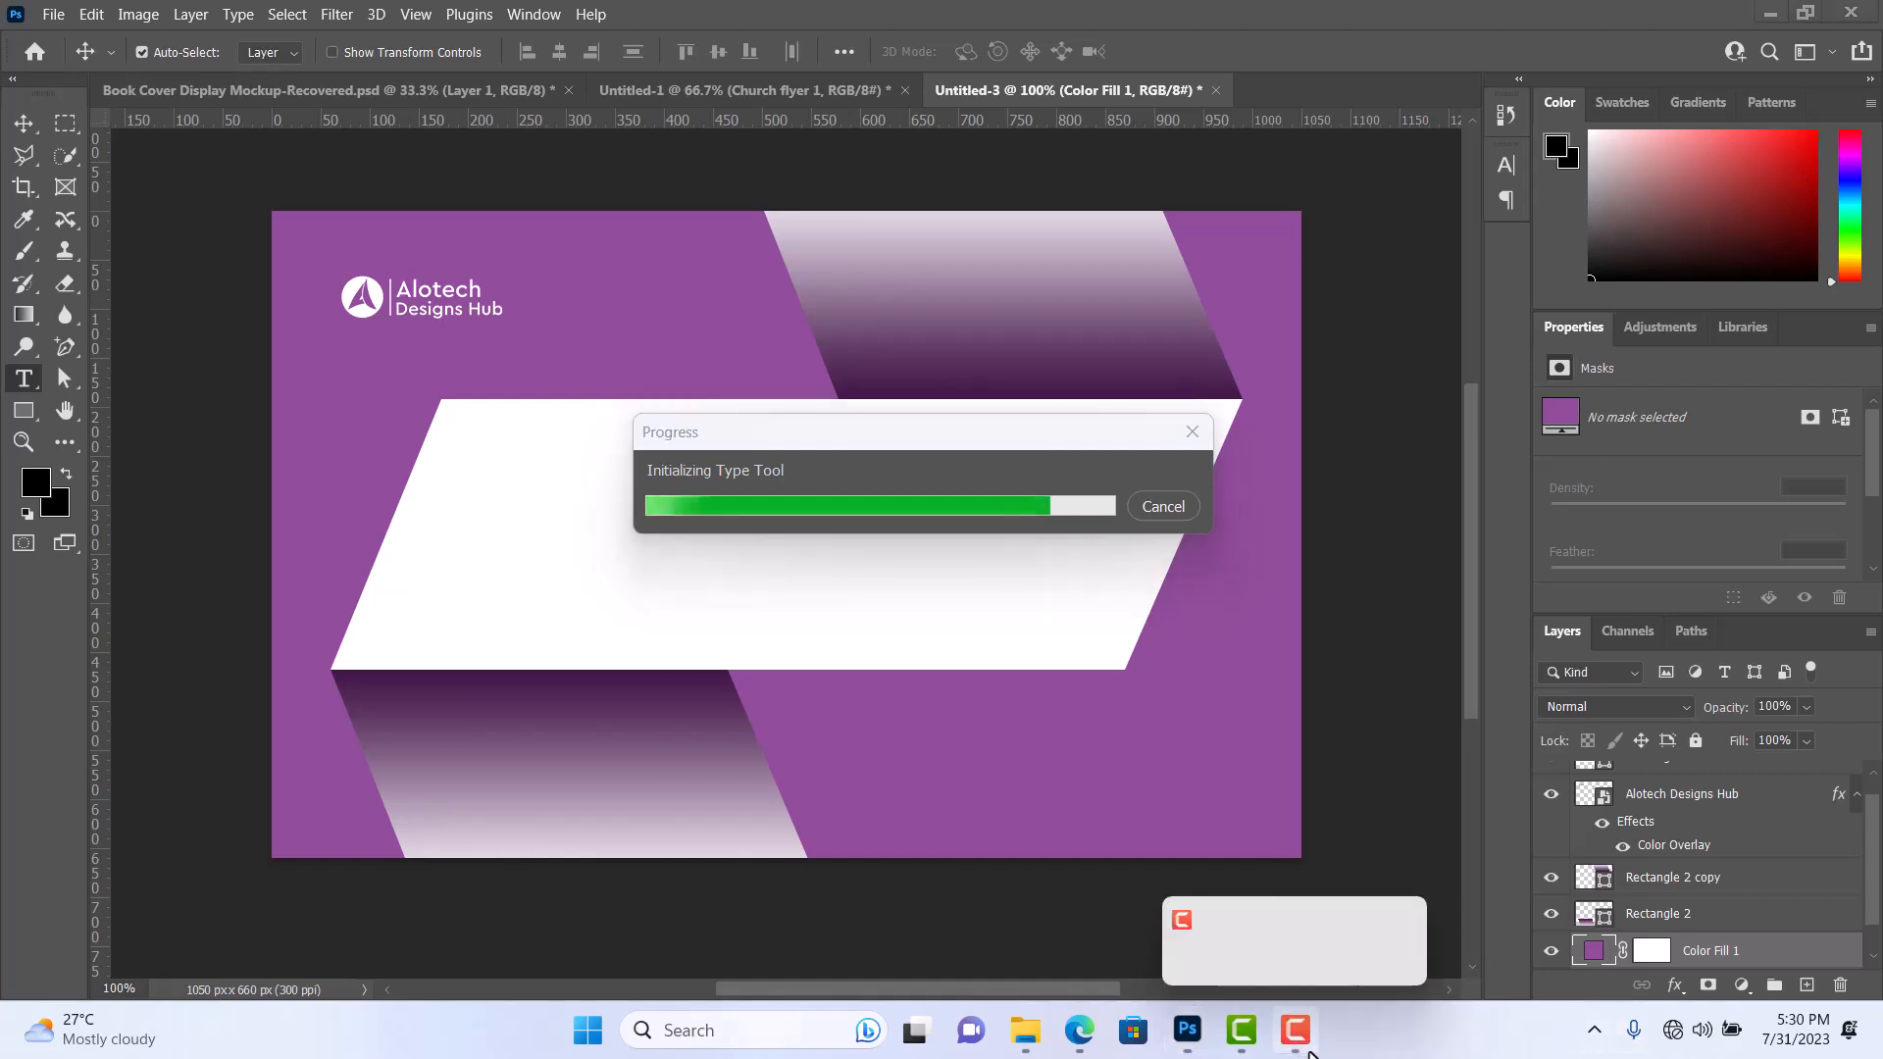
left_click(1298, 920)
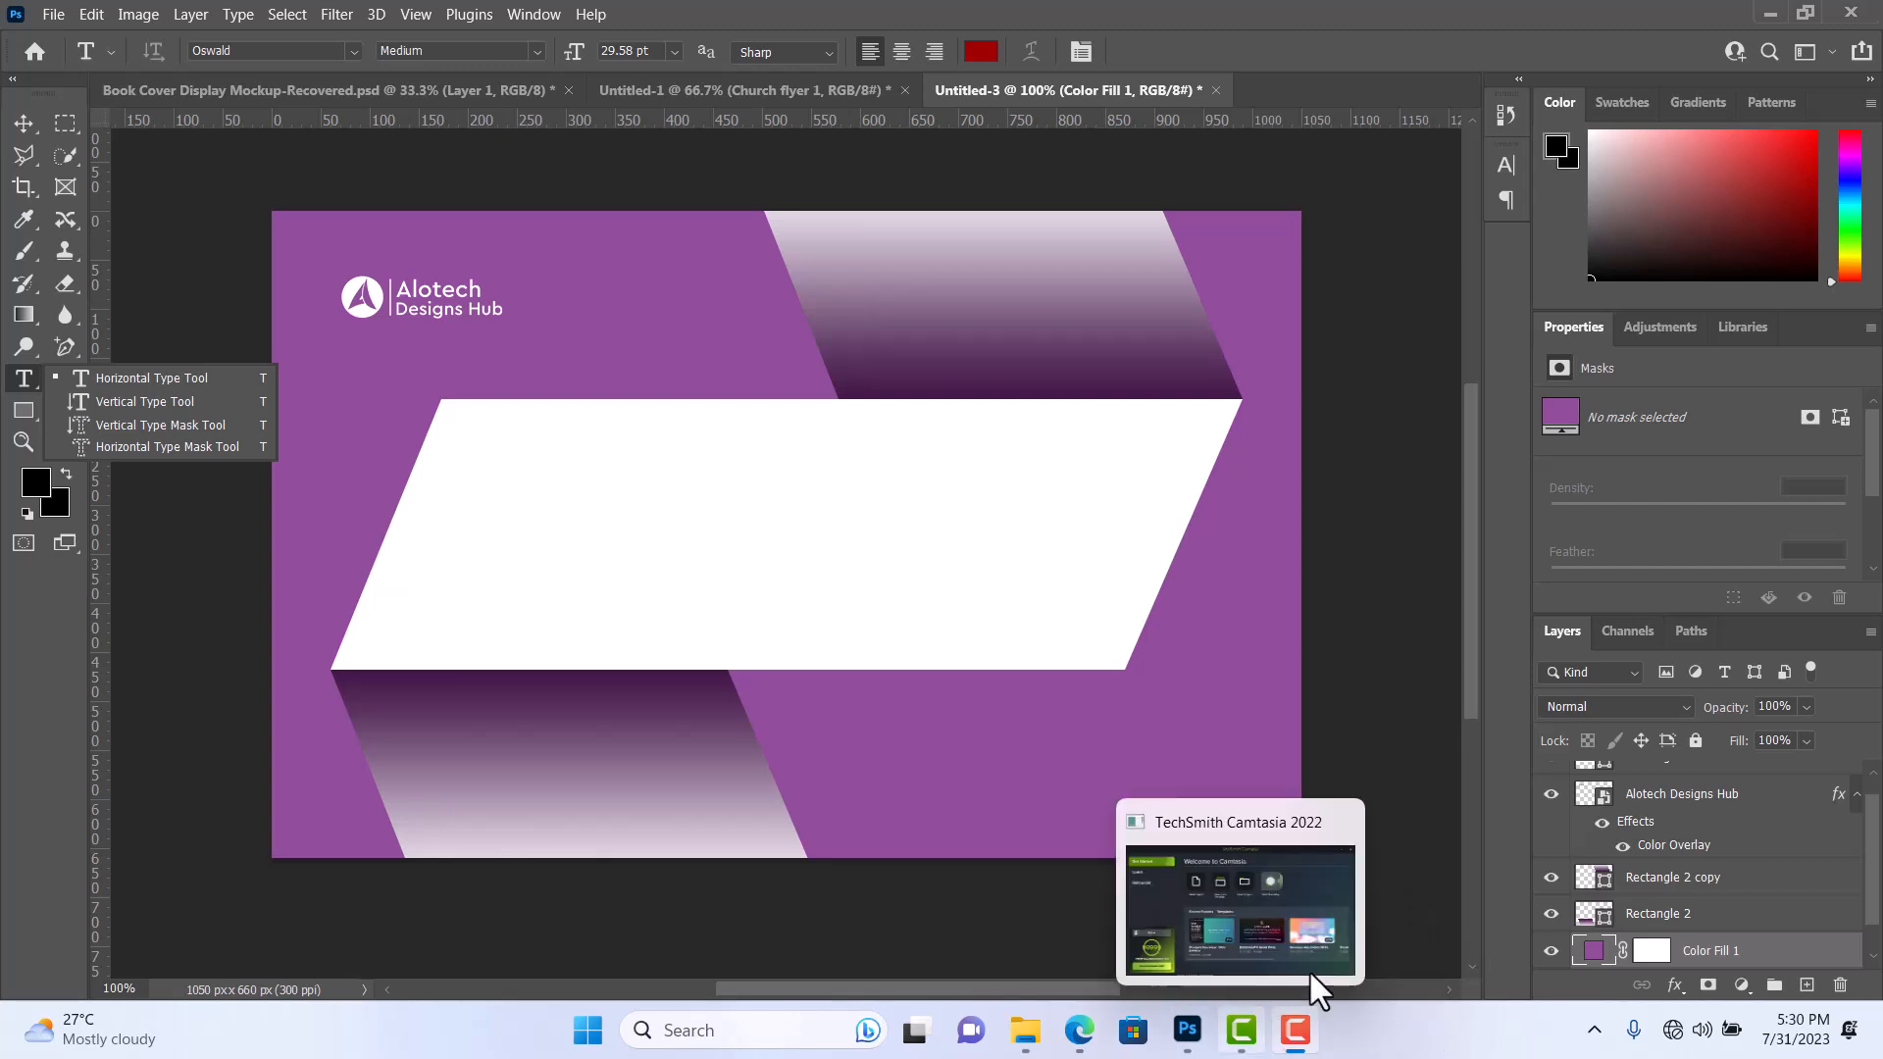
left_click(151, 376)
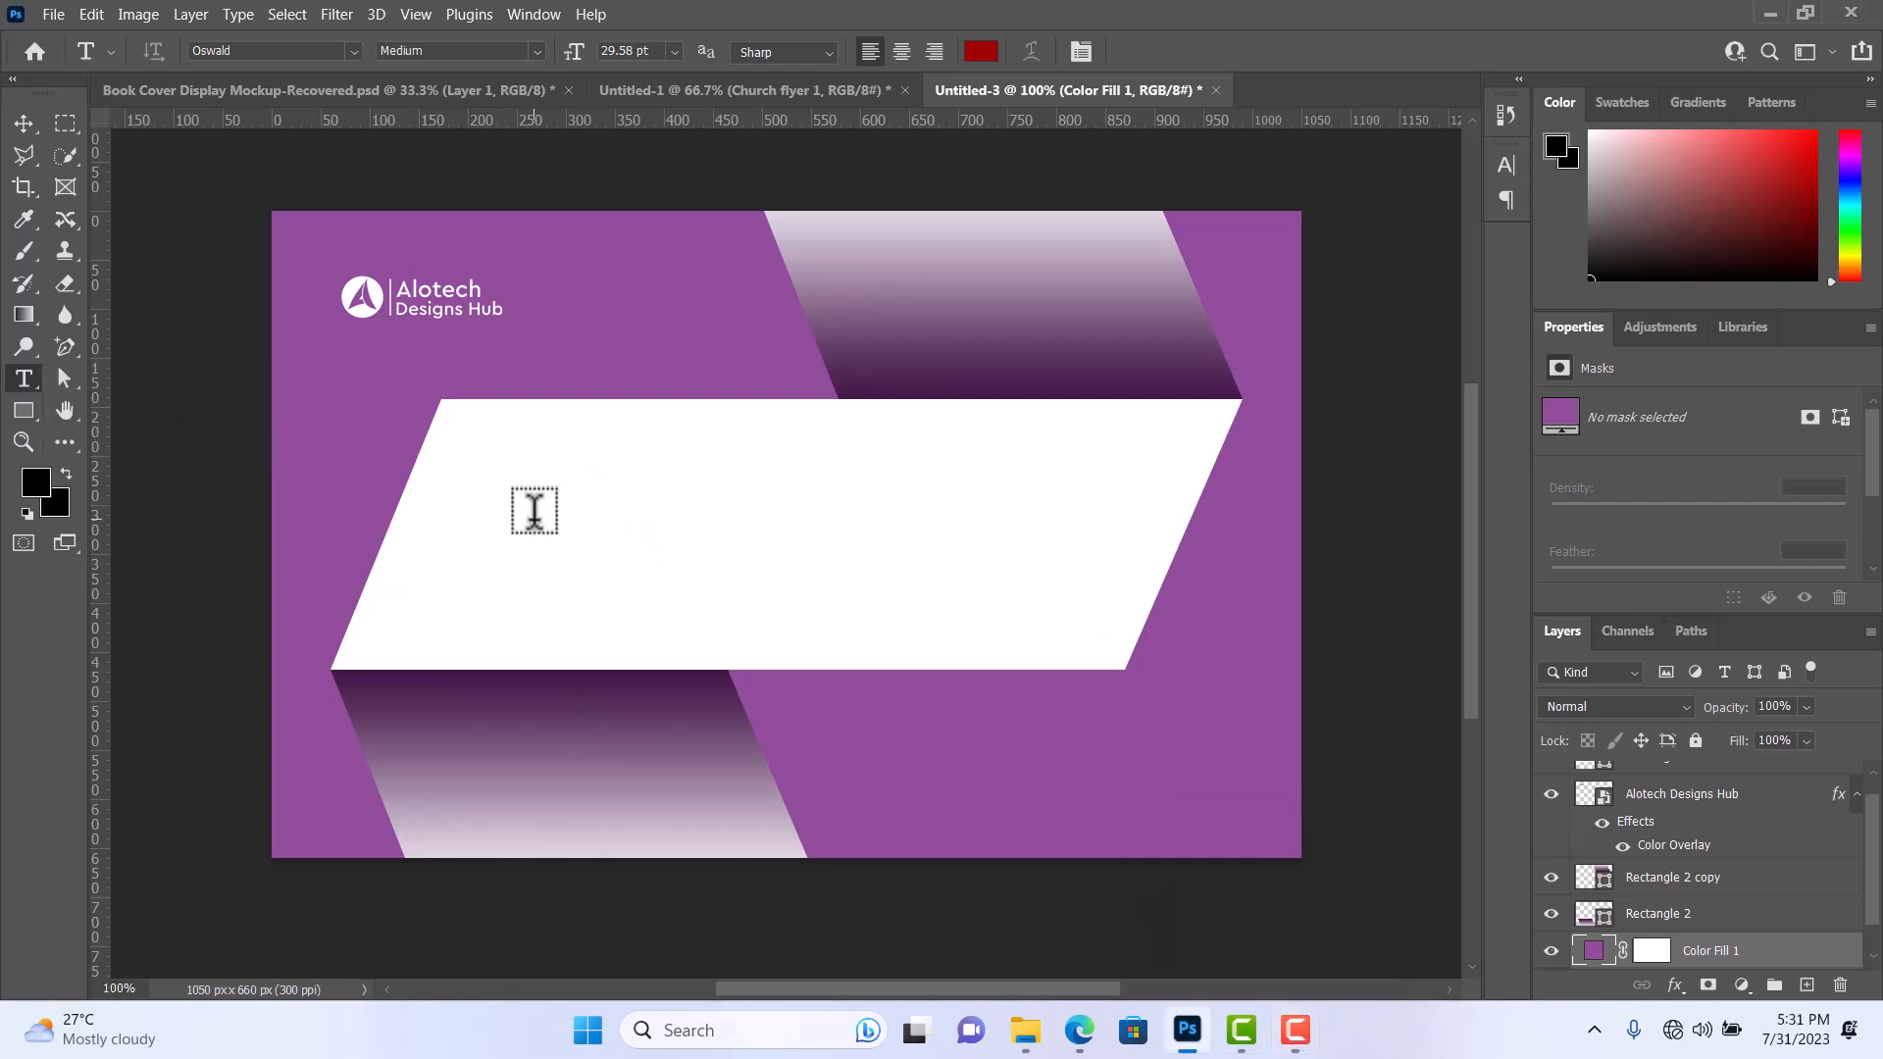
left_click(535, 517)
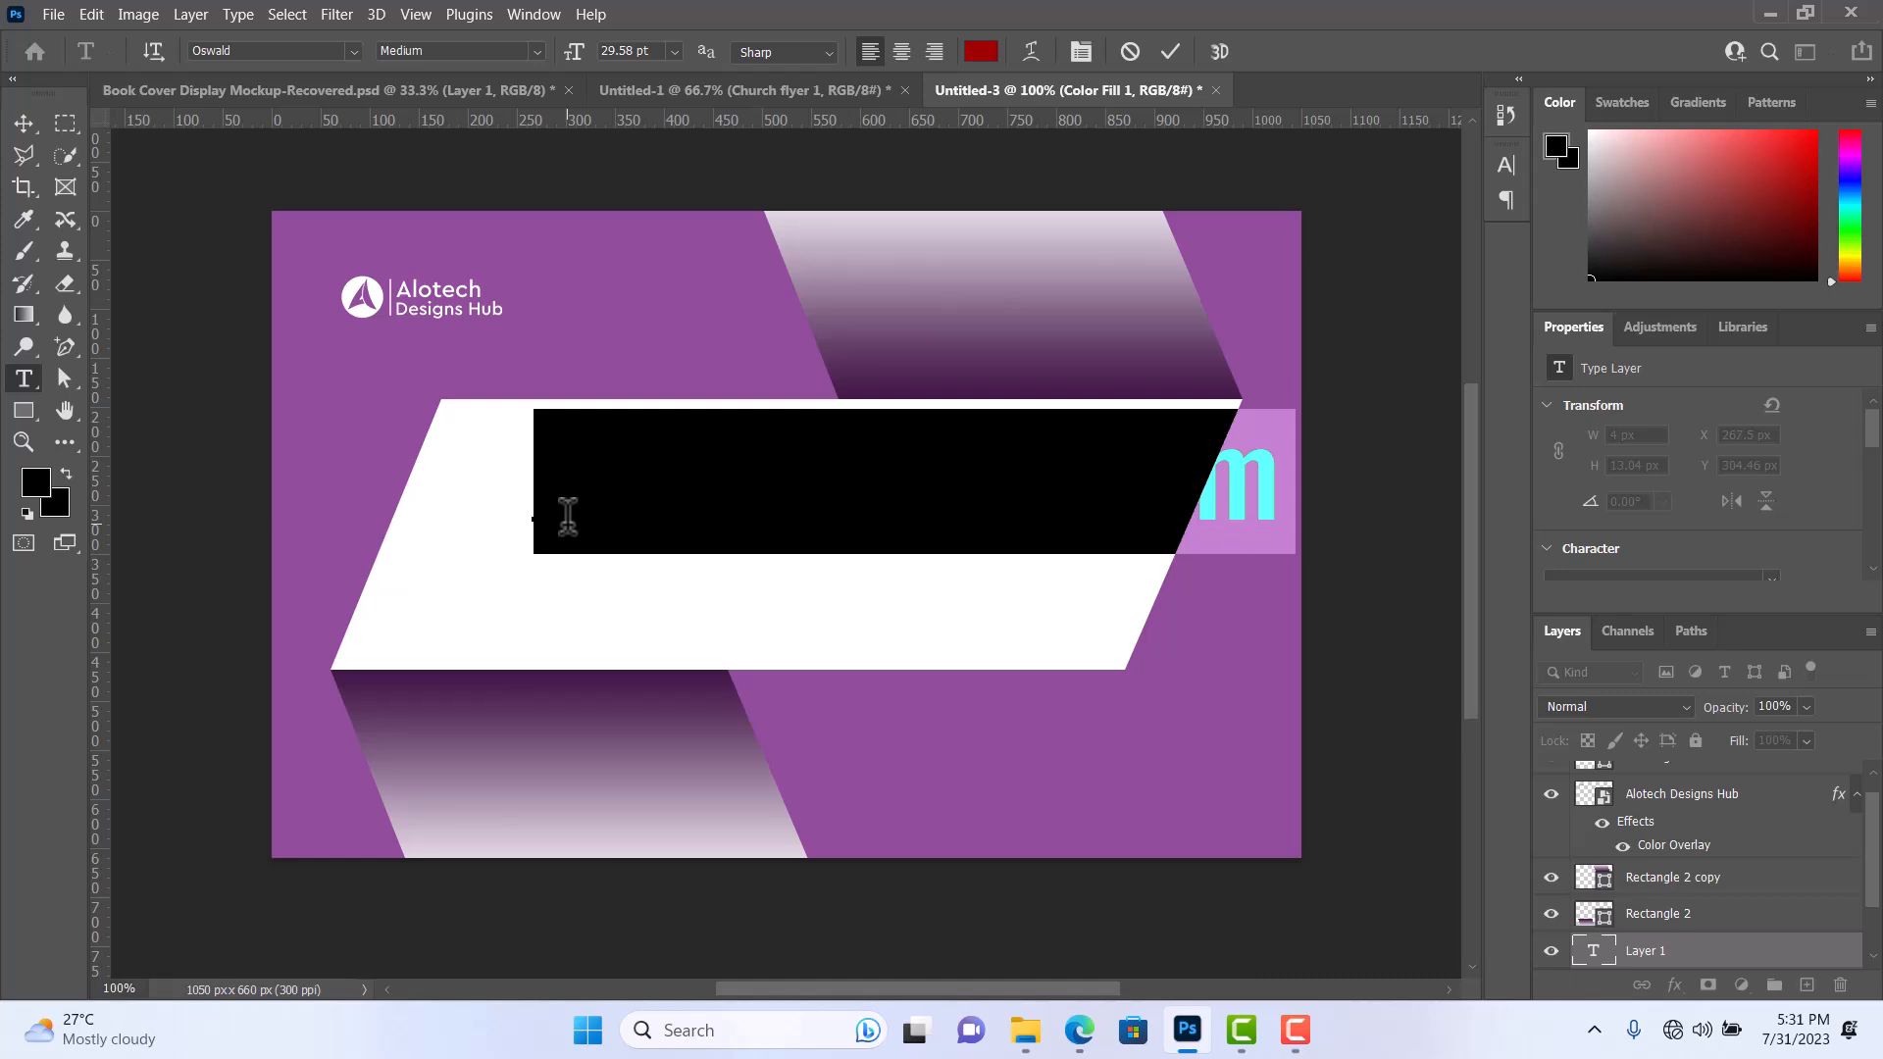
key("BackSpace")
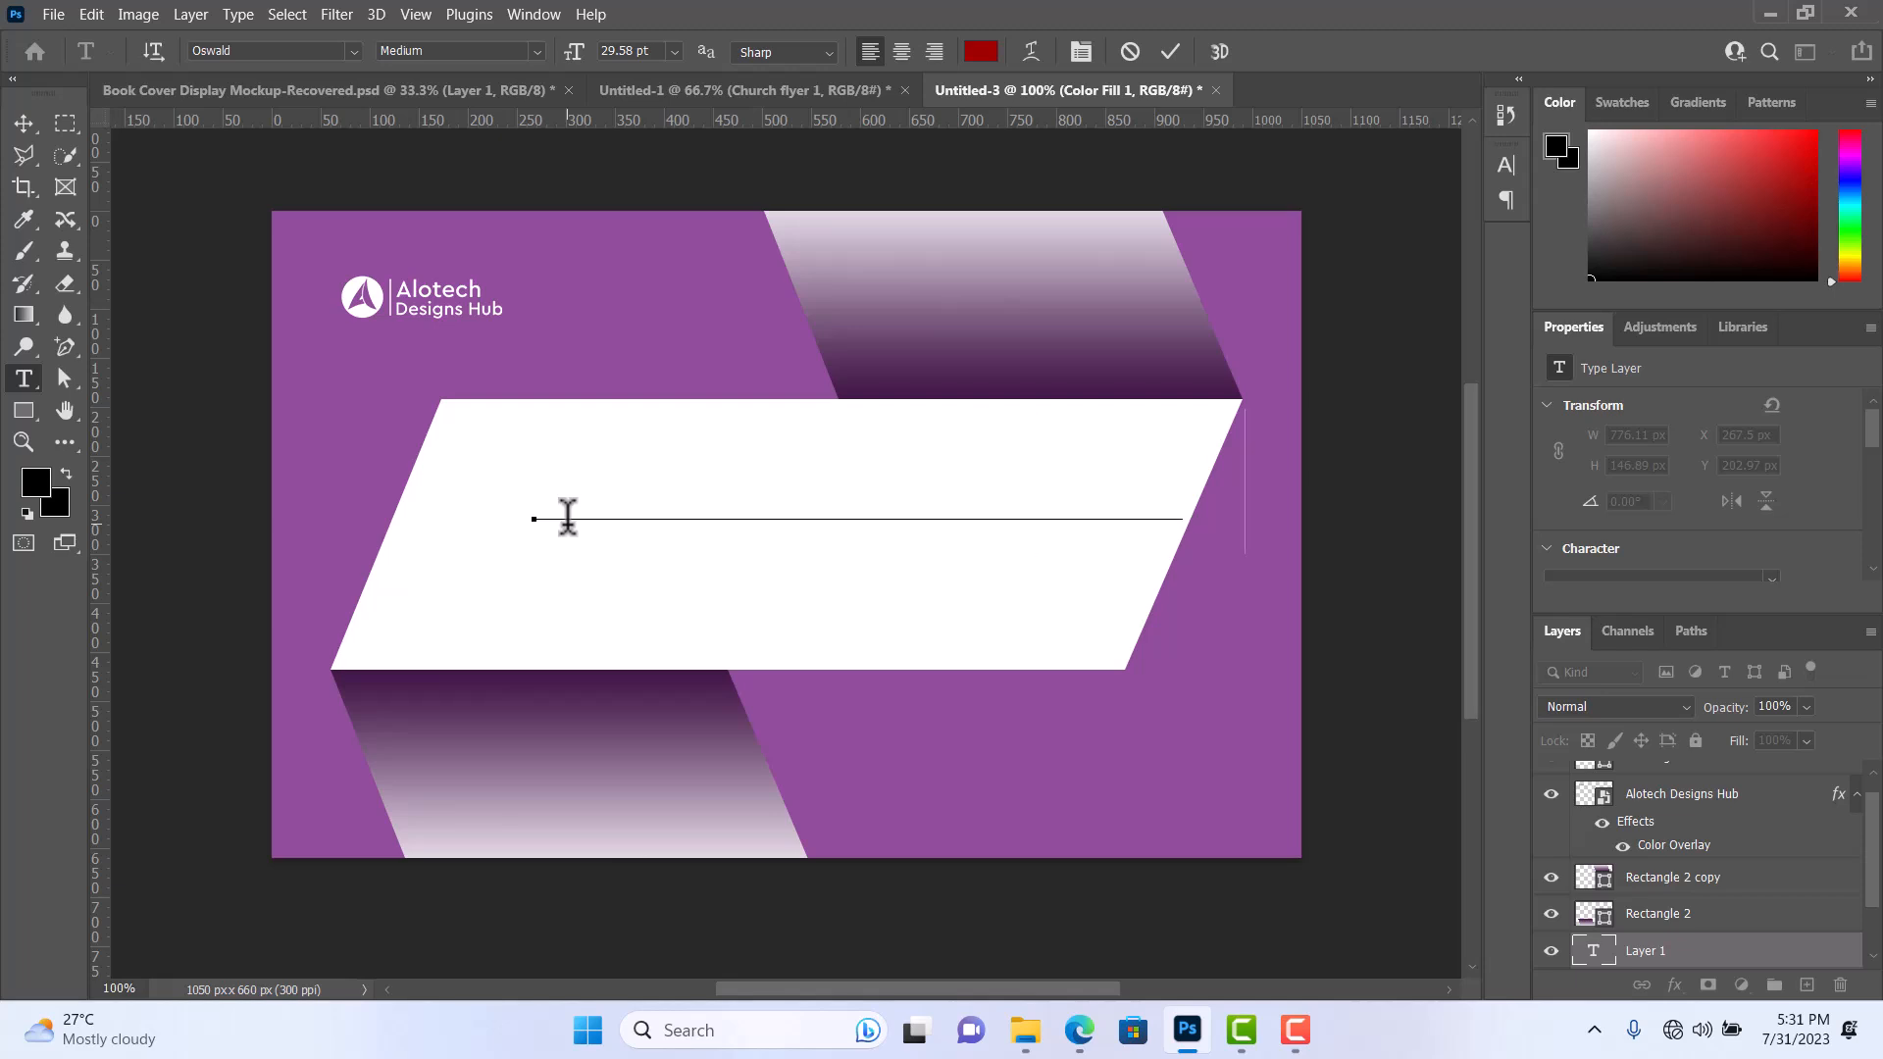
type("signs Hub")
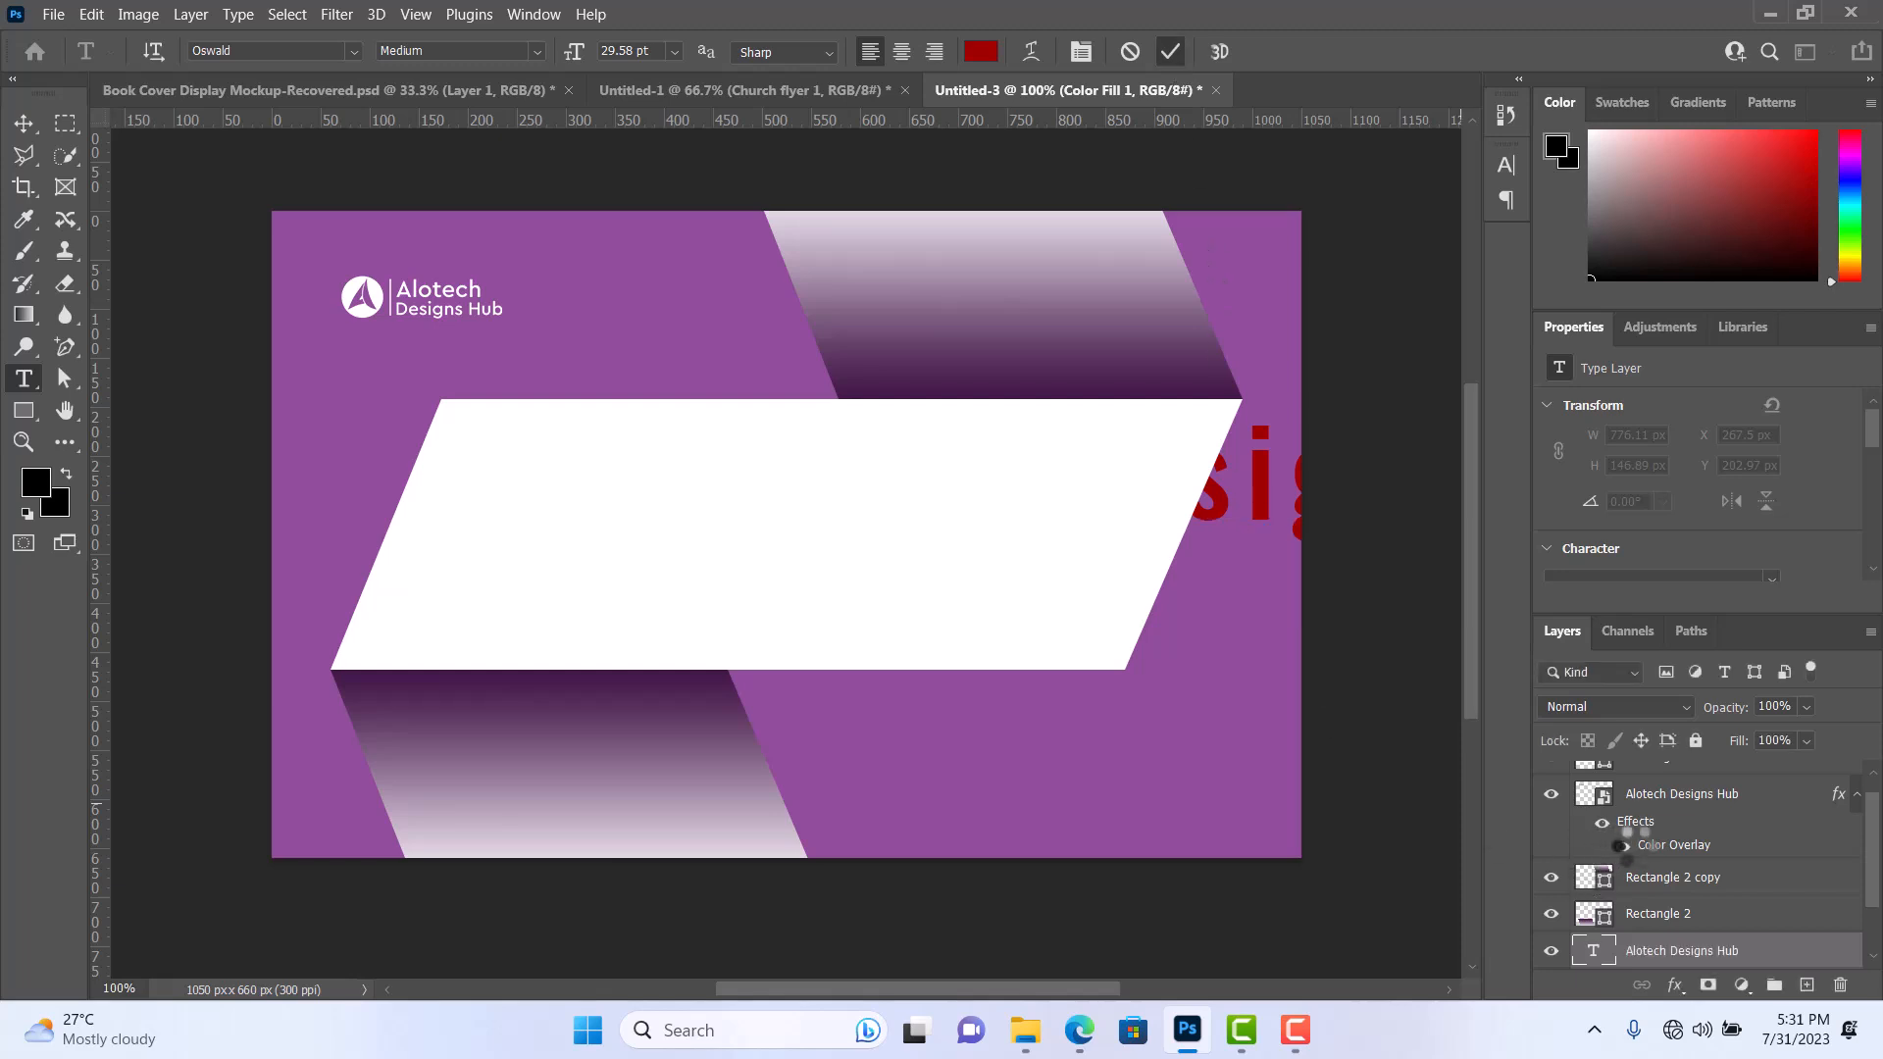
Bring the "Alotech Designs Hub" text layer above all other layers and move it across the white panel.
scroll(1105, 601, "up", 5)
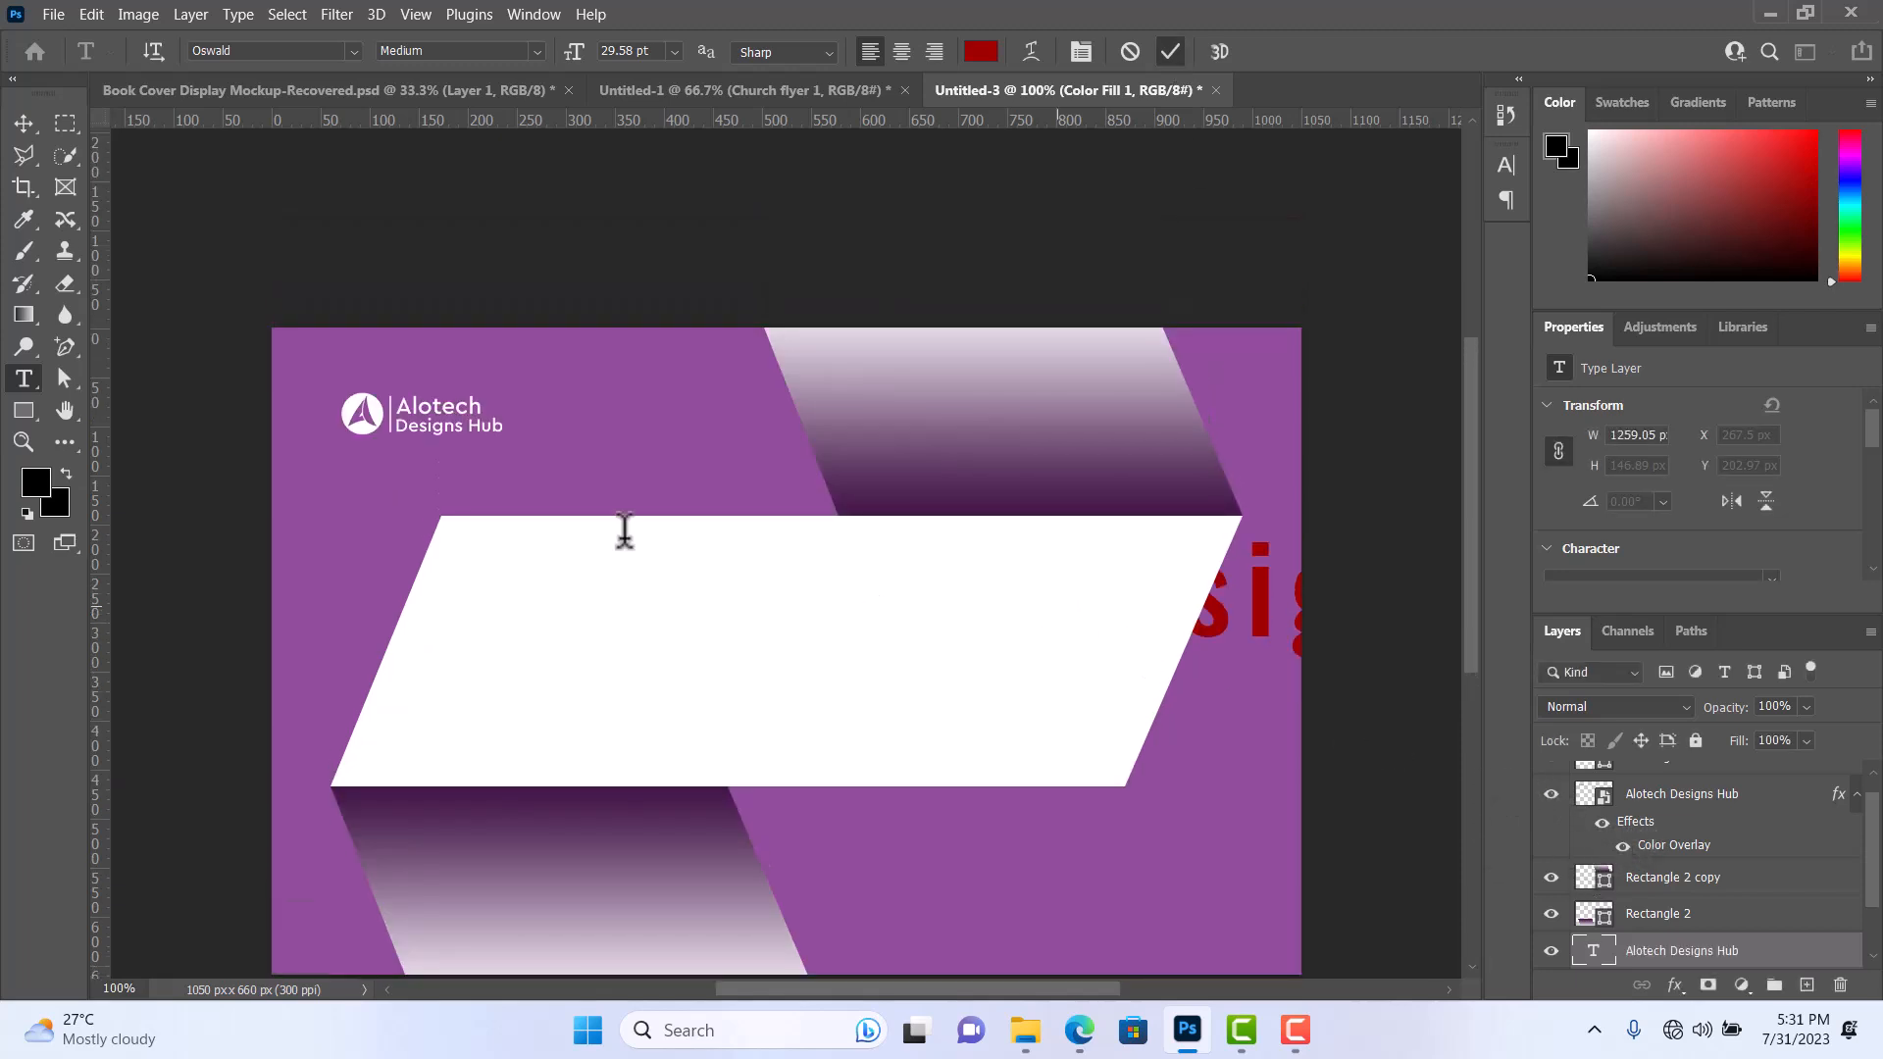
left_click(24, 122)
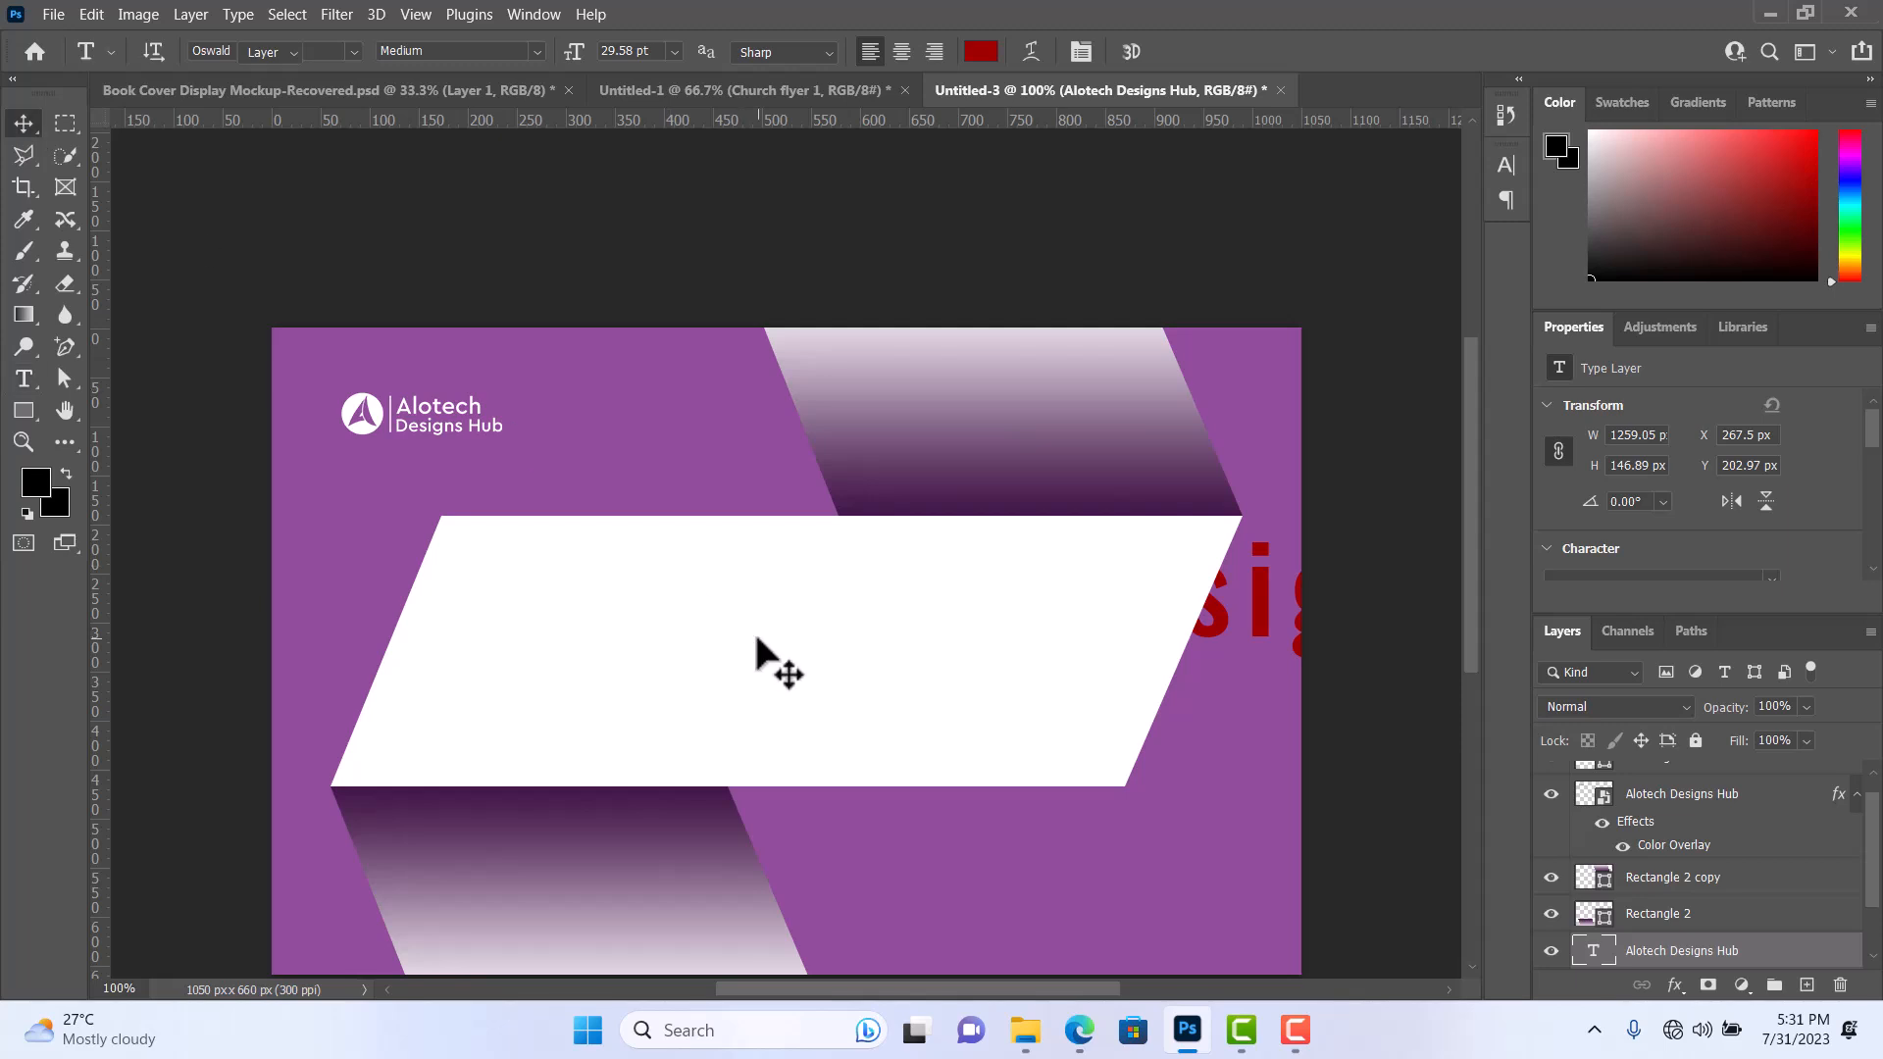
left_click(757, 661)
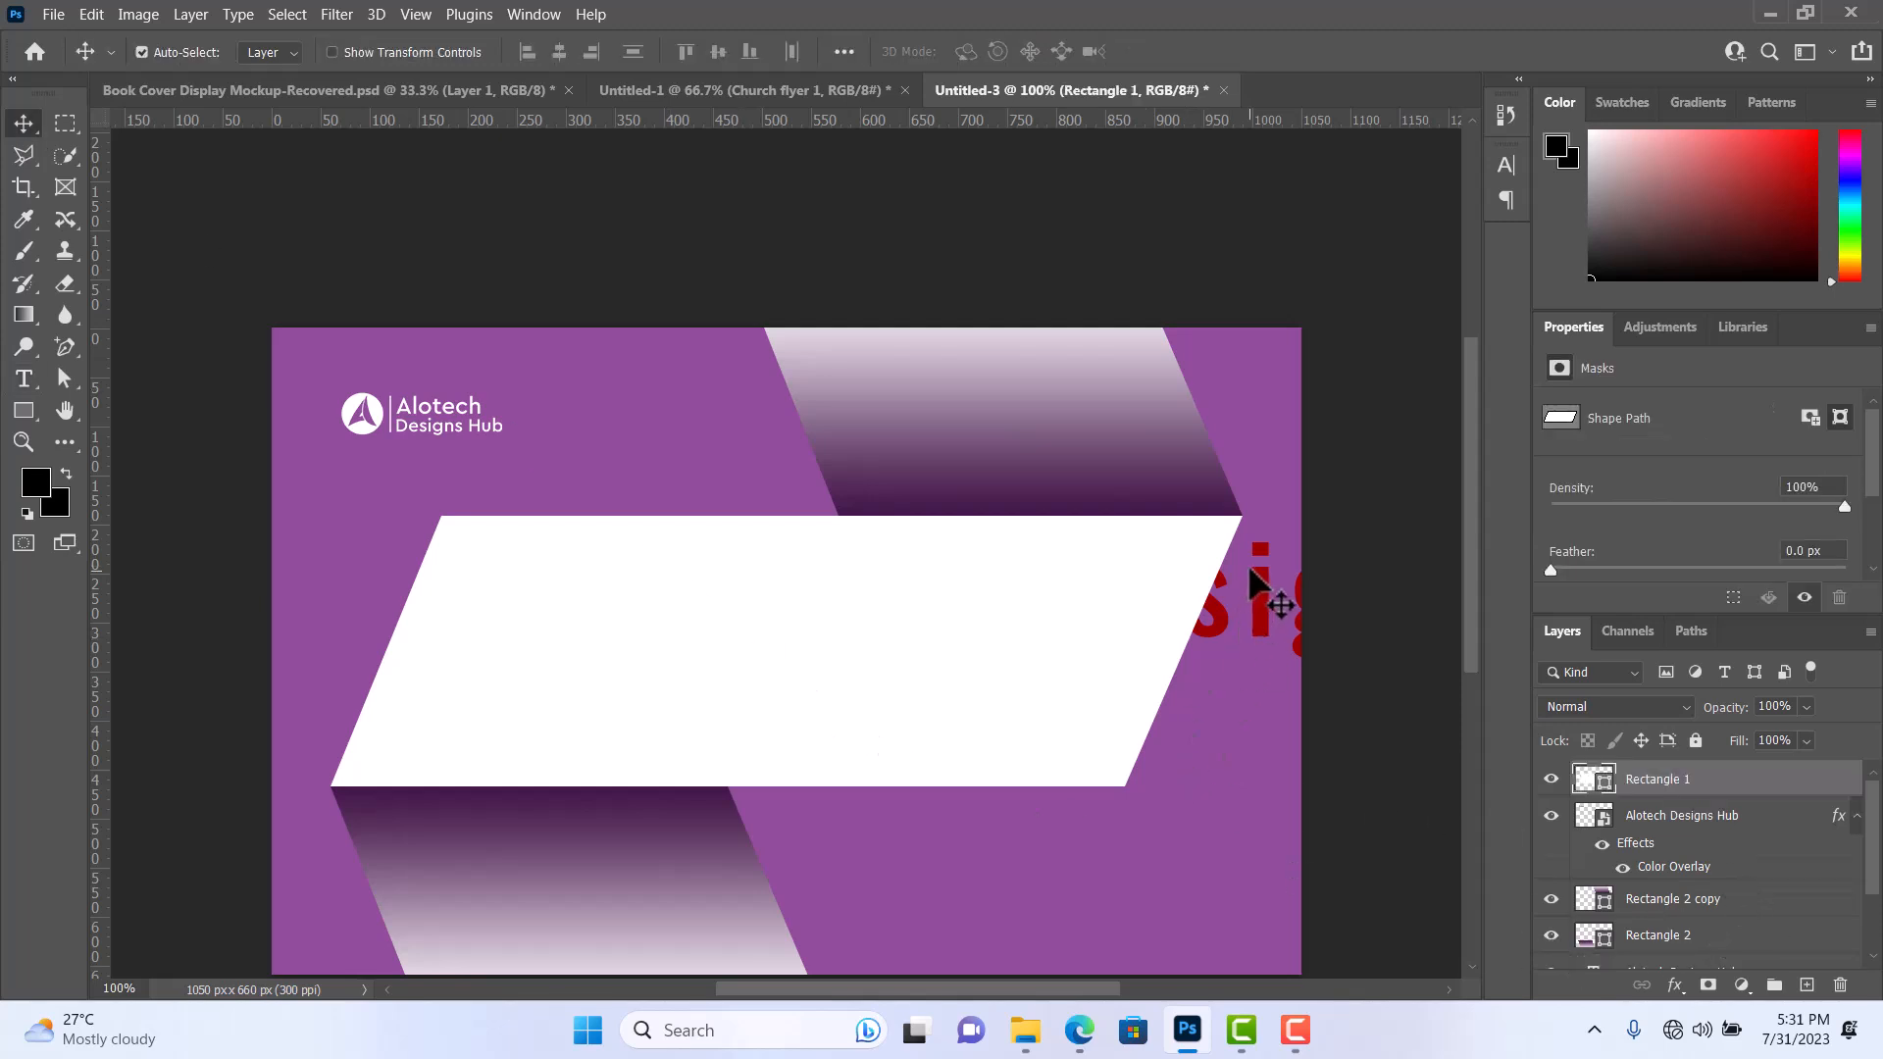
left_click_drag(1250, 589, 912, 746)
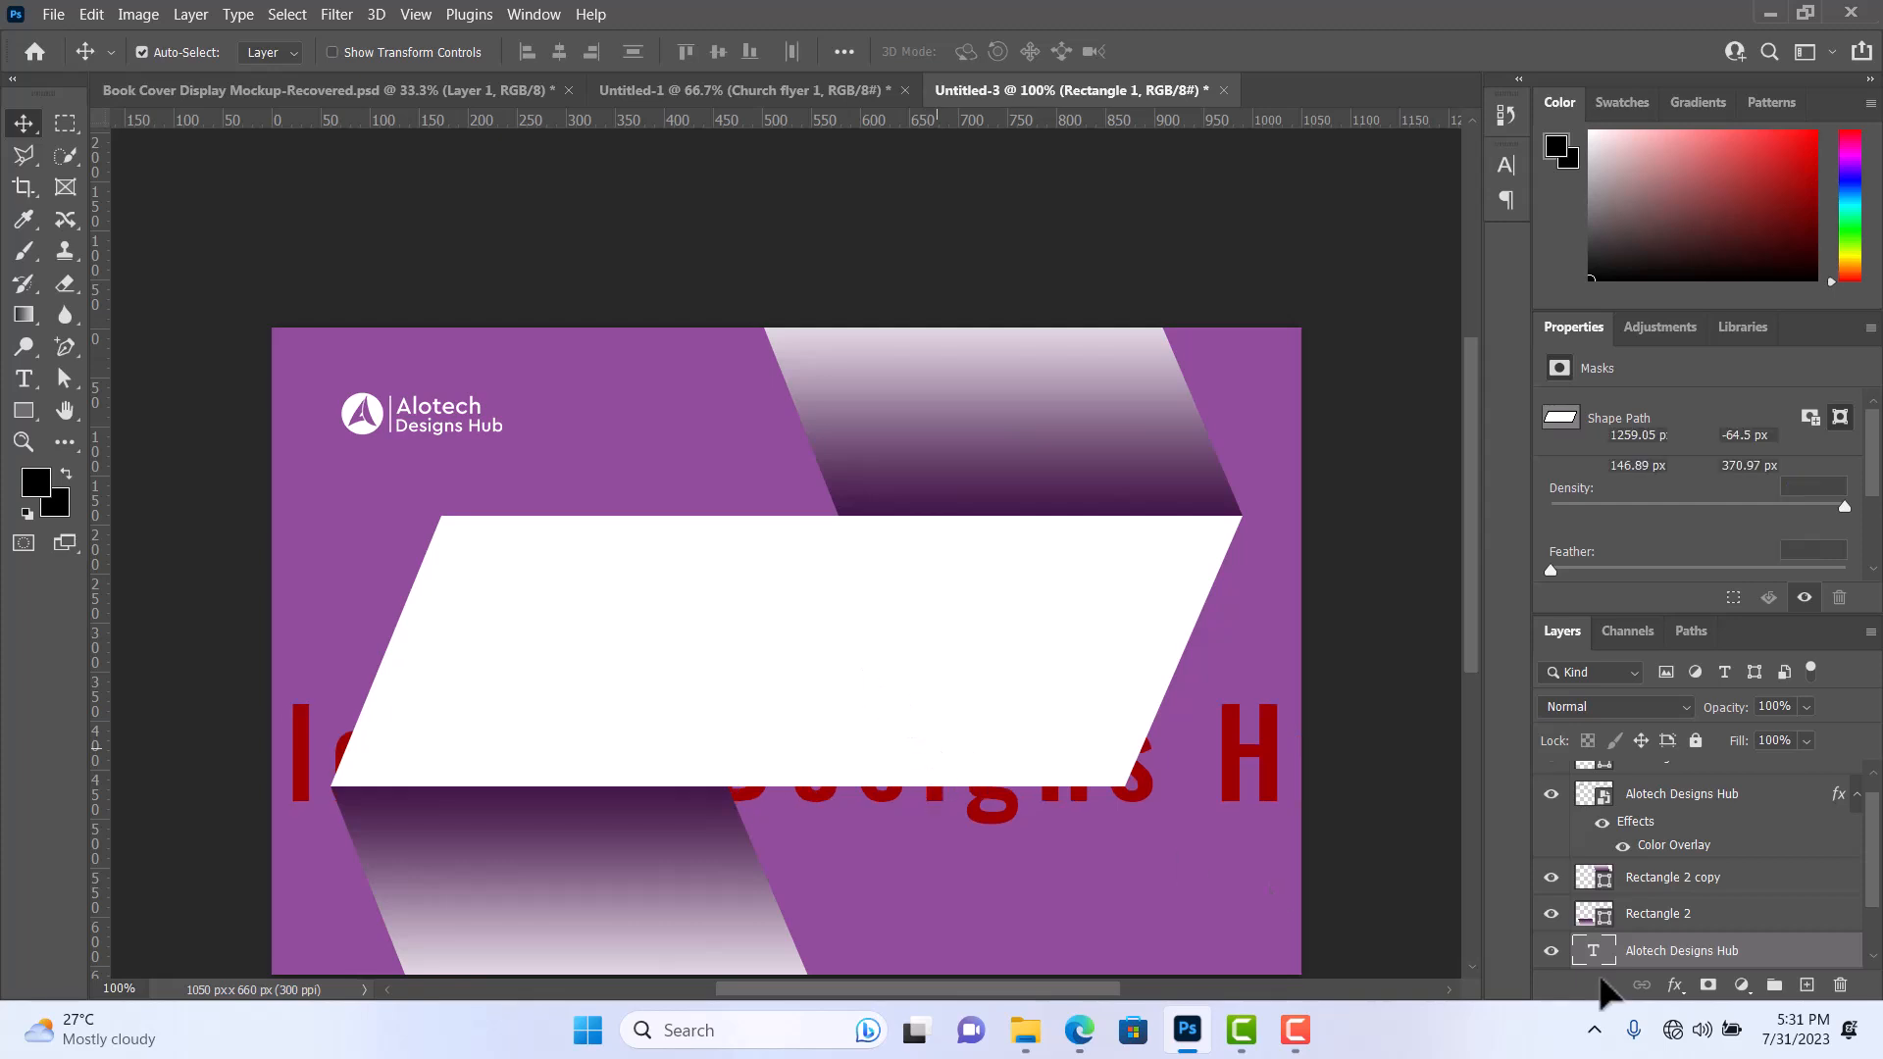
left_click(1775, 945)
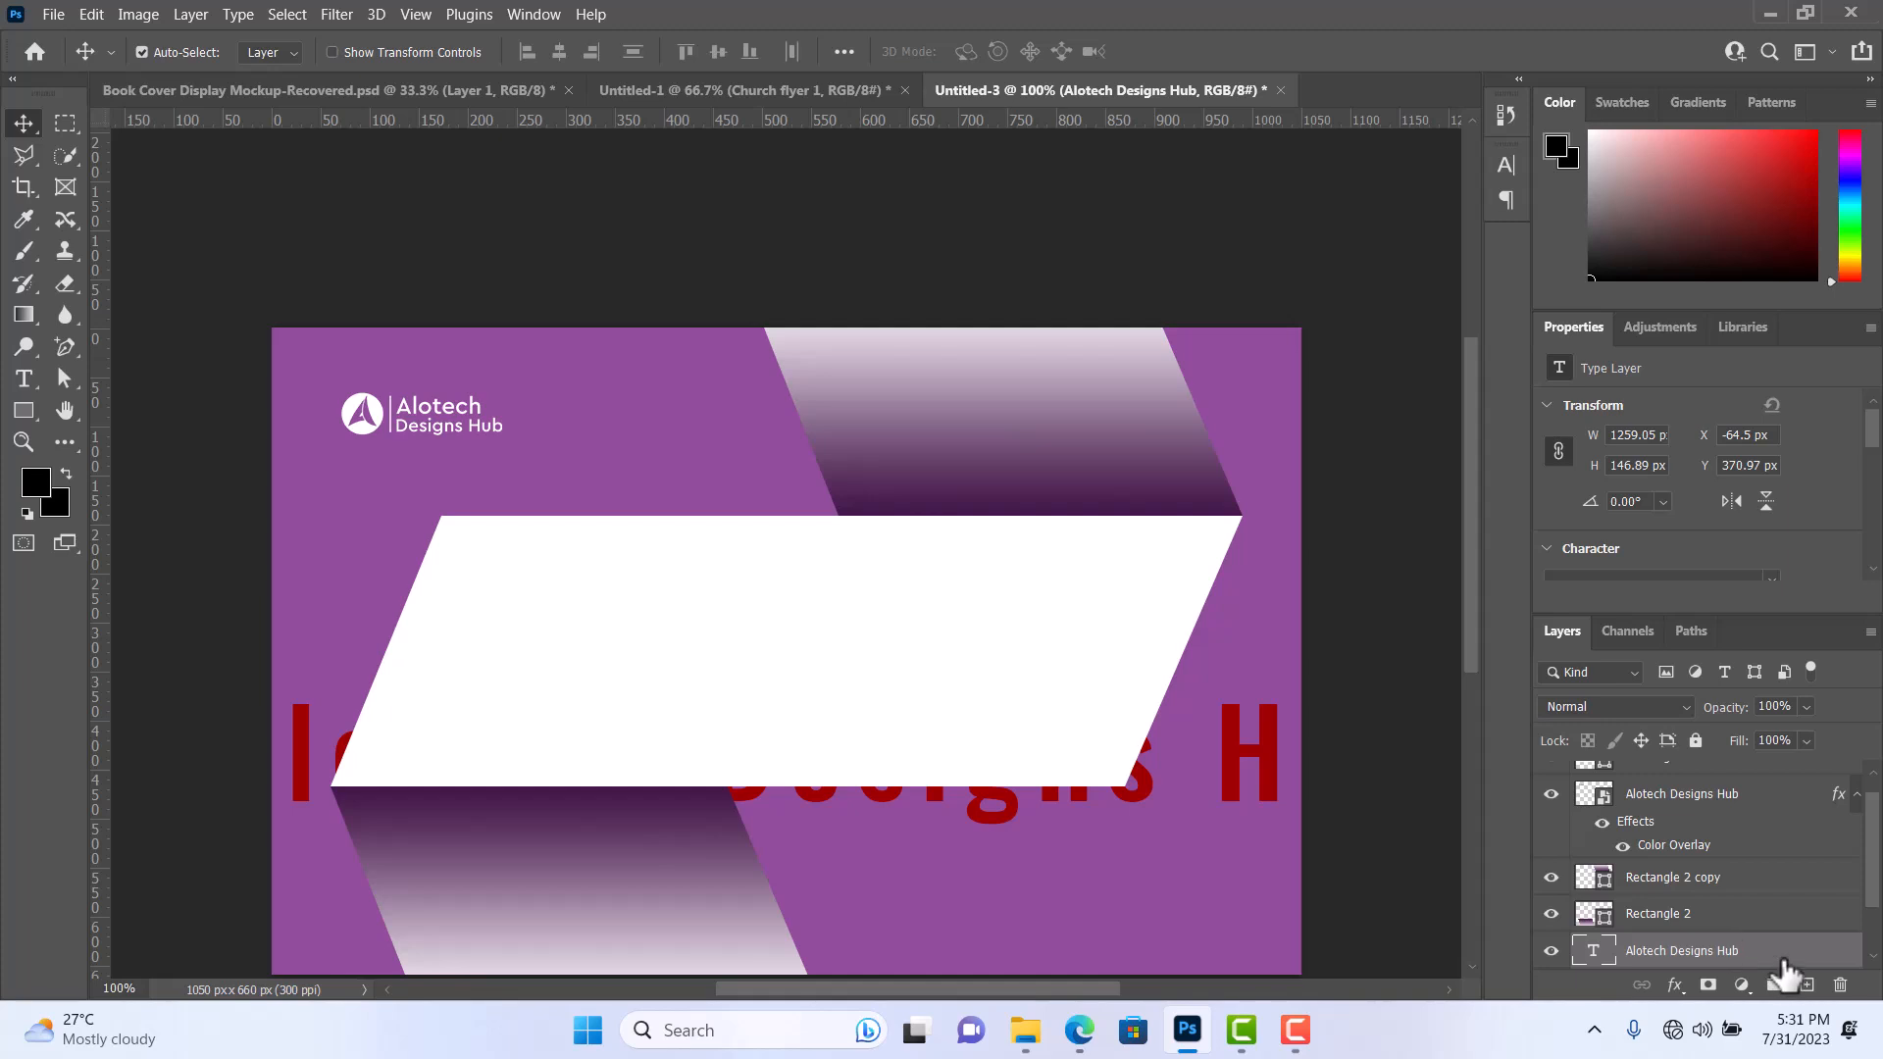
left_click_drag(1774, 956, 1750, 809)
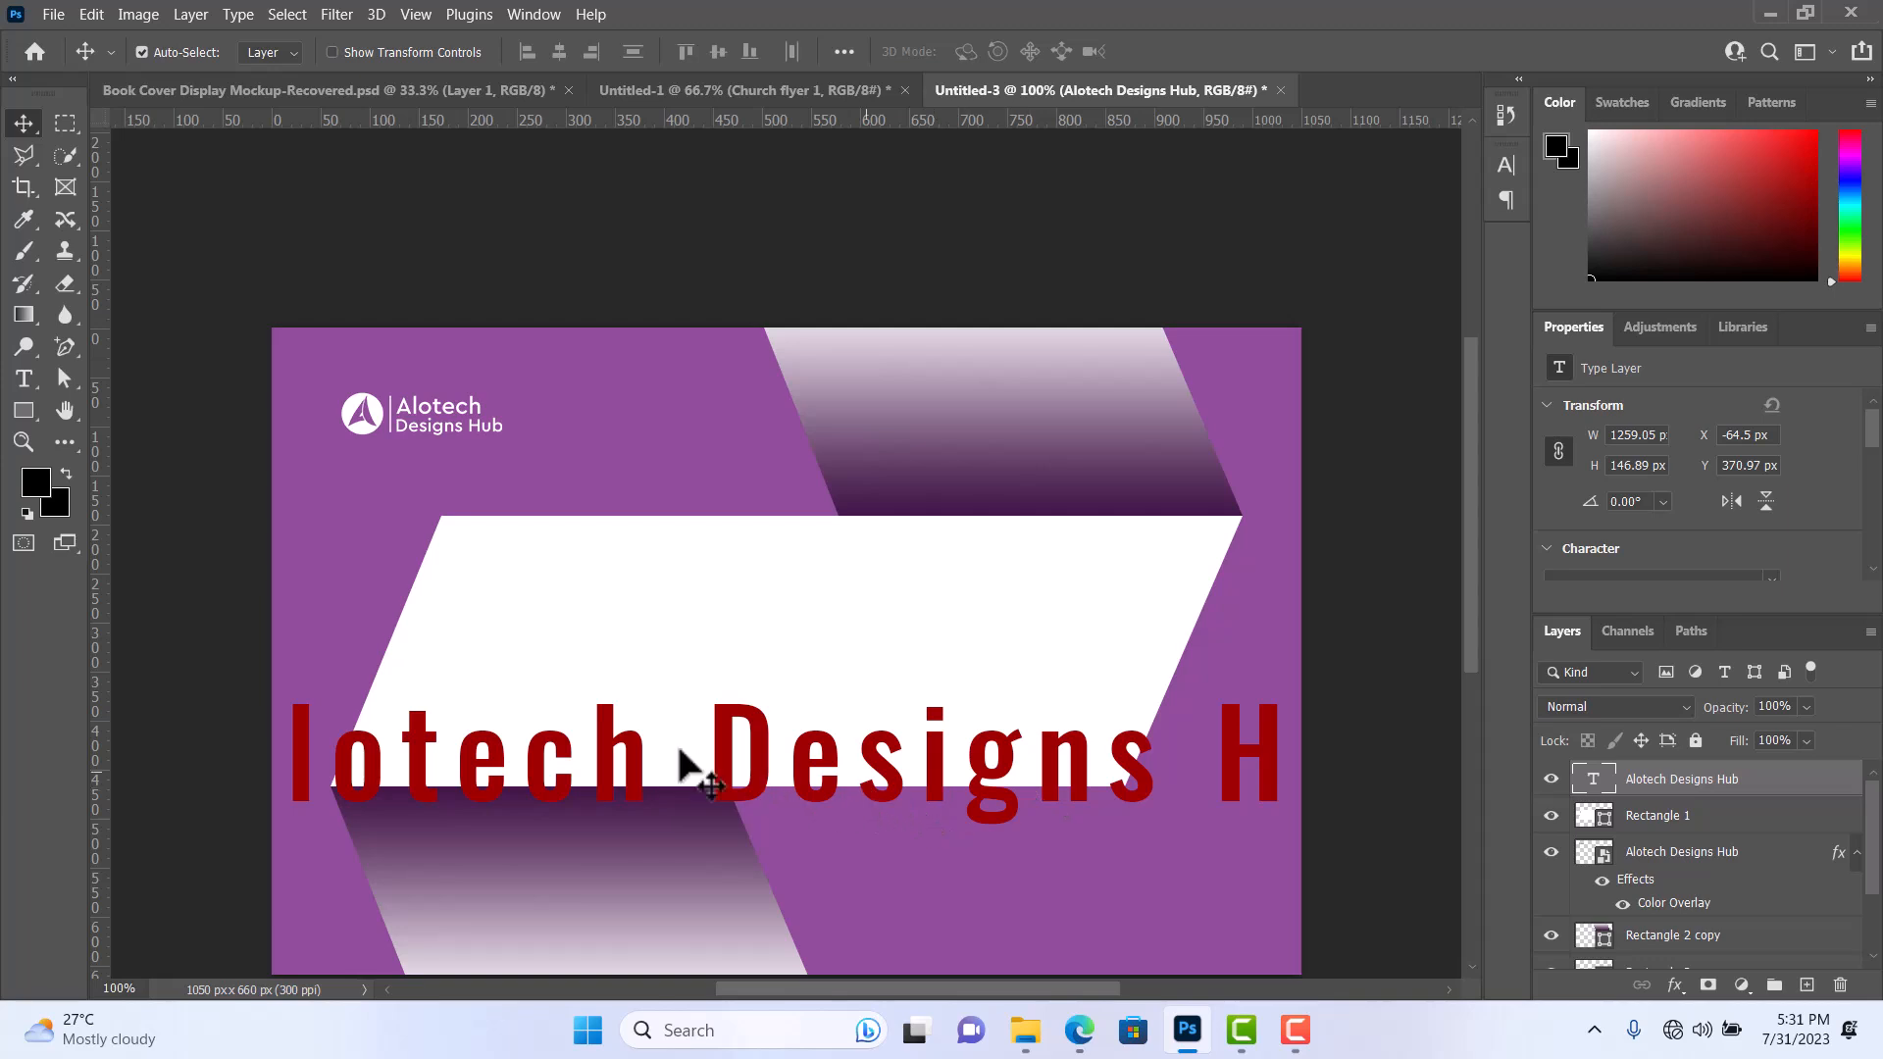
left_click_drag(794, 687, 850, 676)
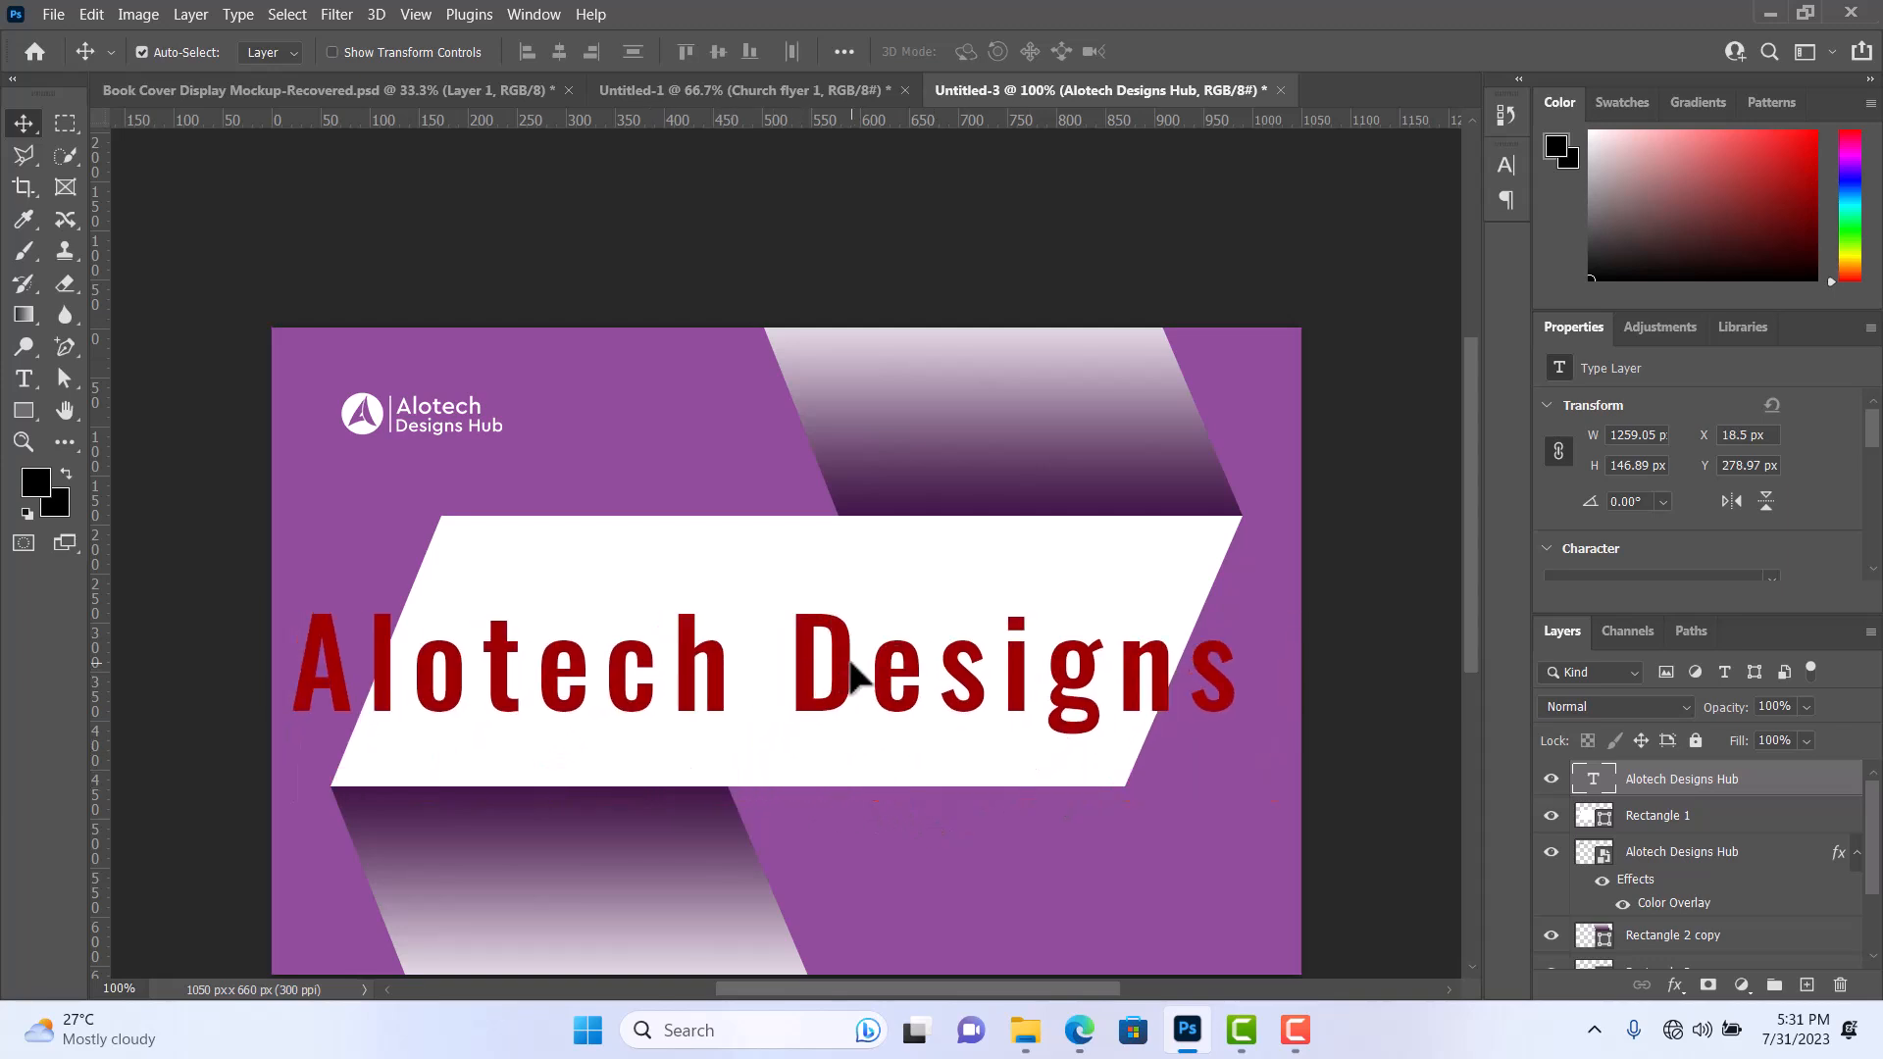
left_click(978, 453)
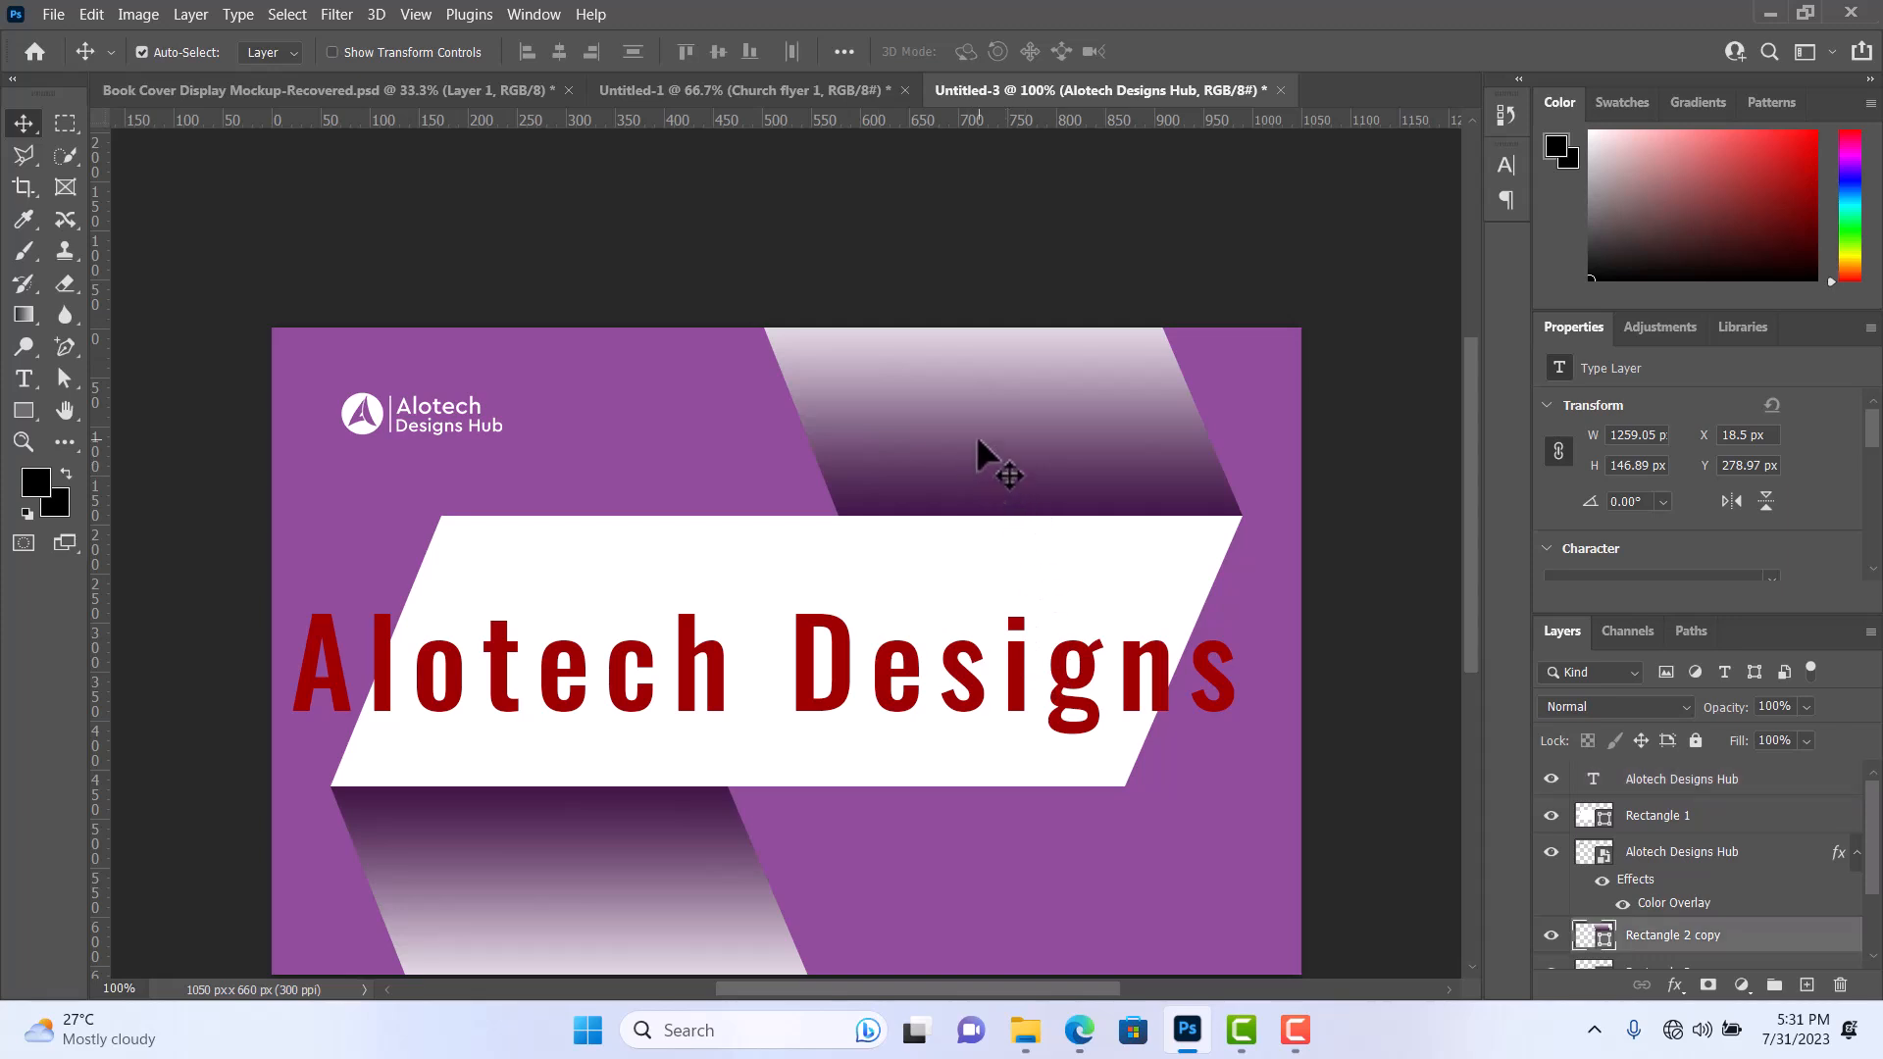
left_click(993, 576)
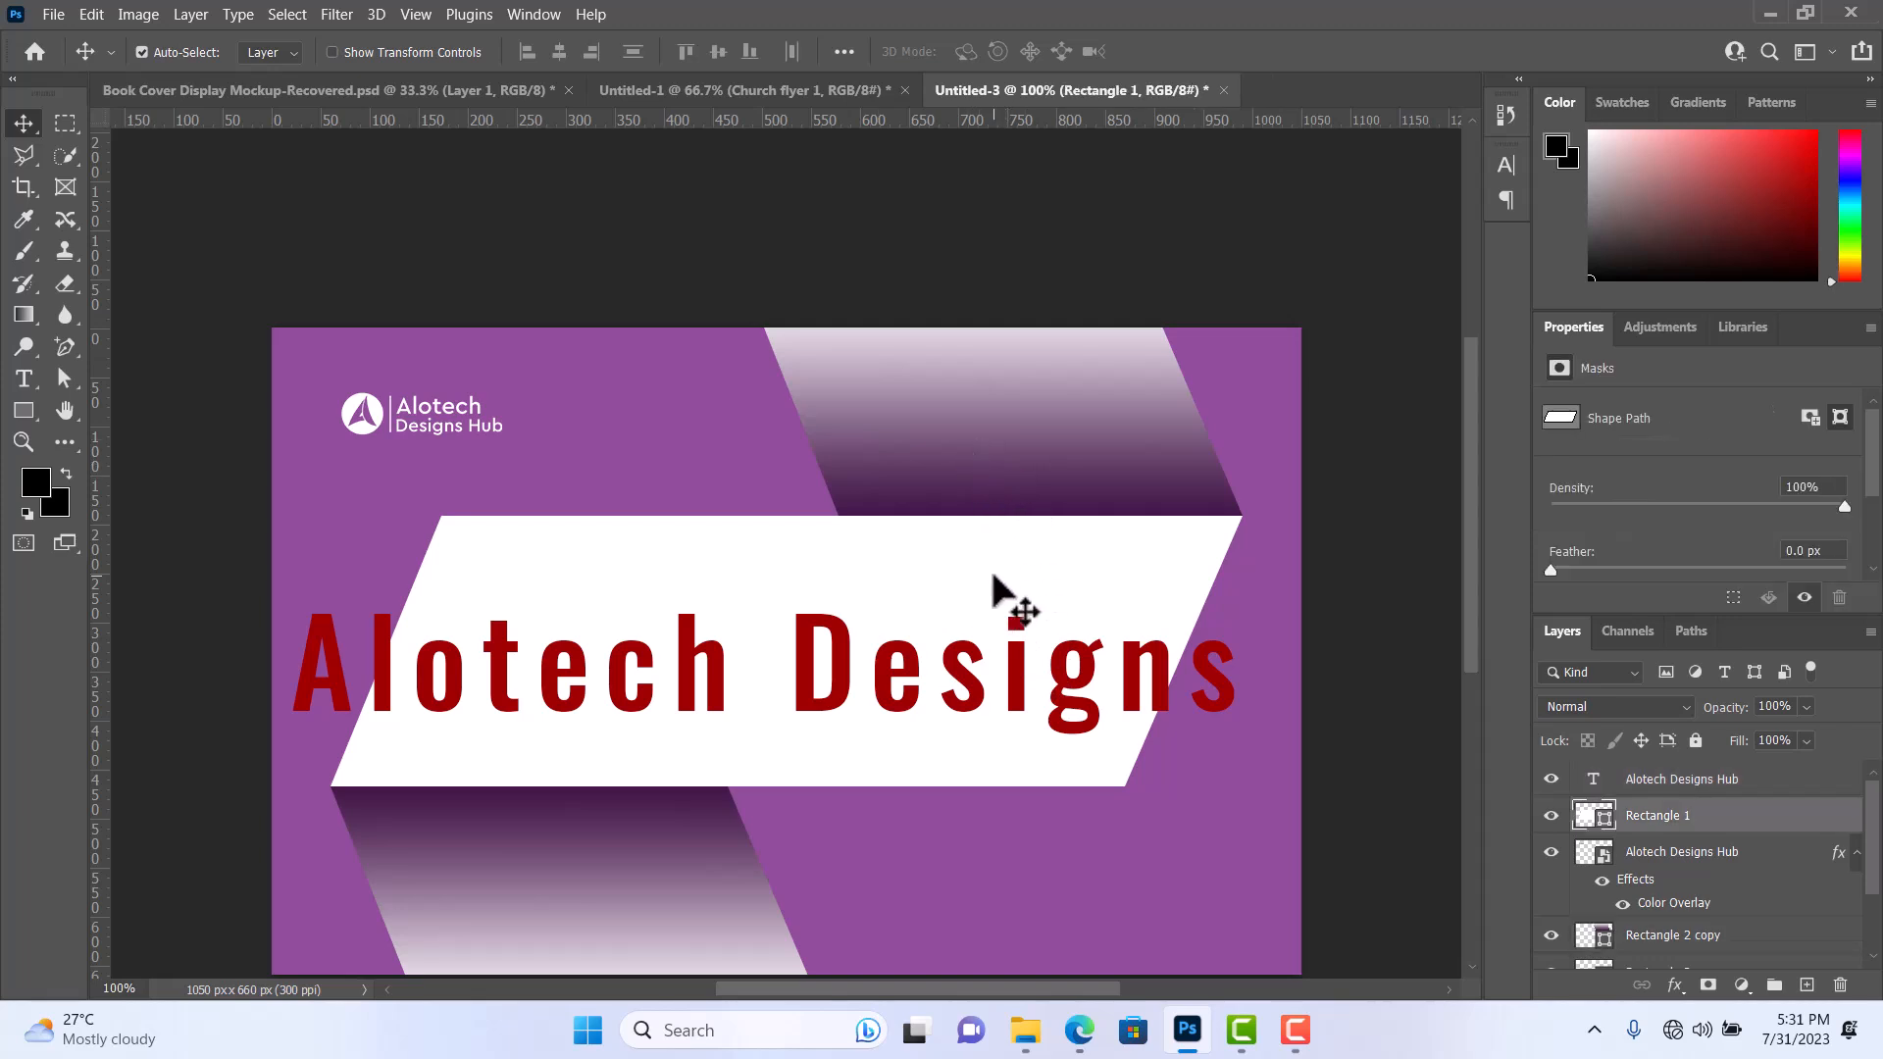
left_click(1009, 392)
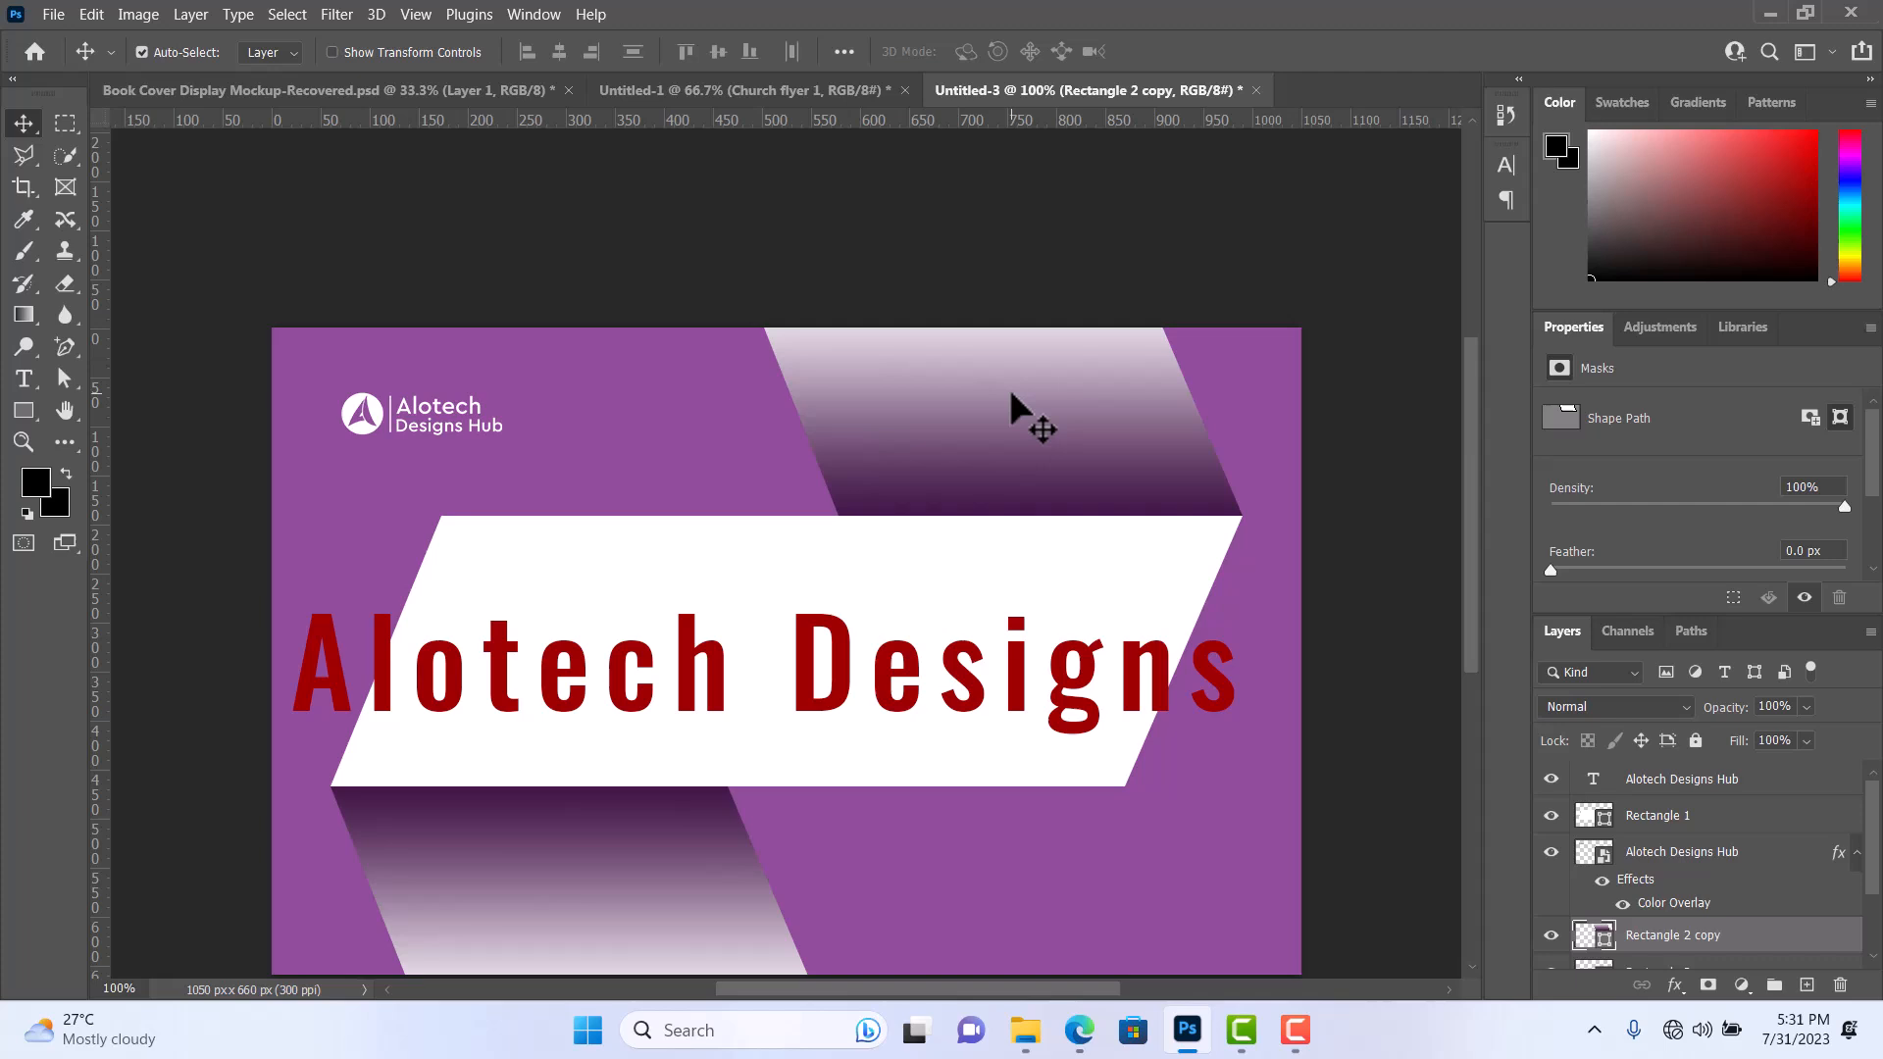
left_click(971, 574)
left_click(627, 884)
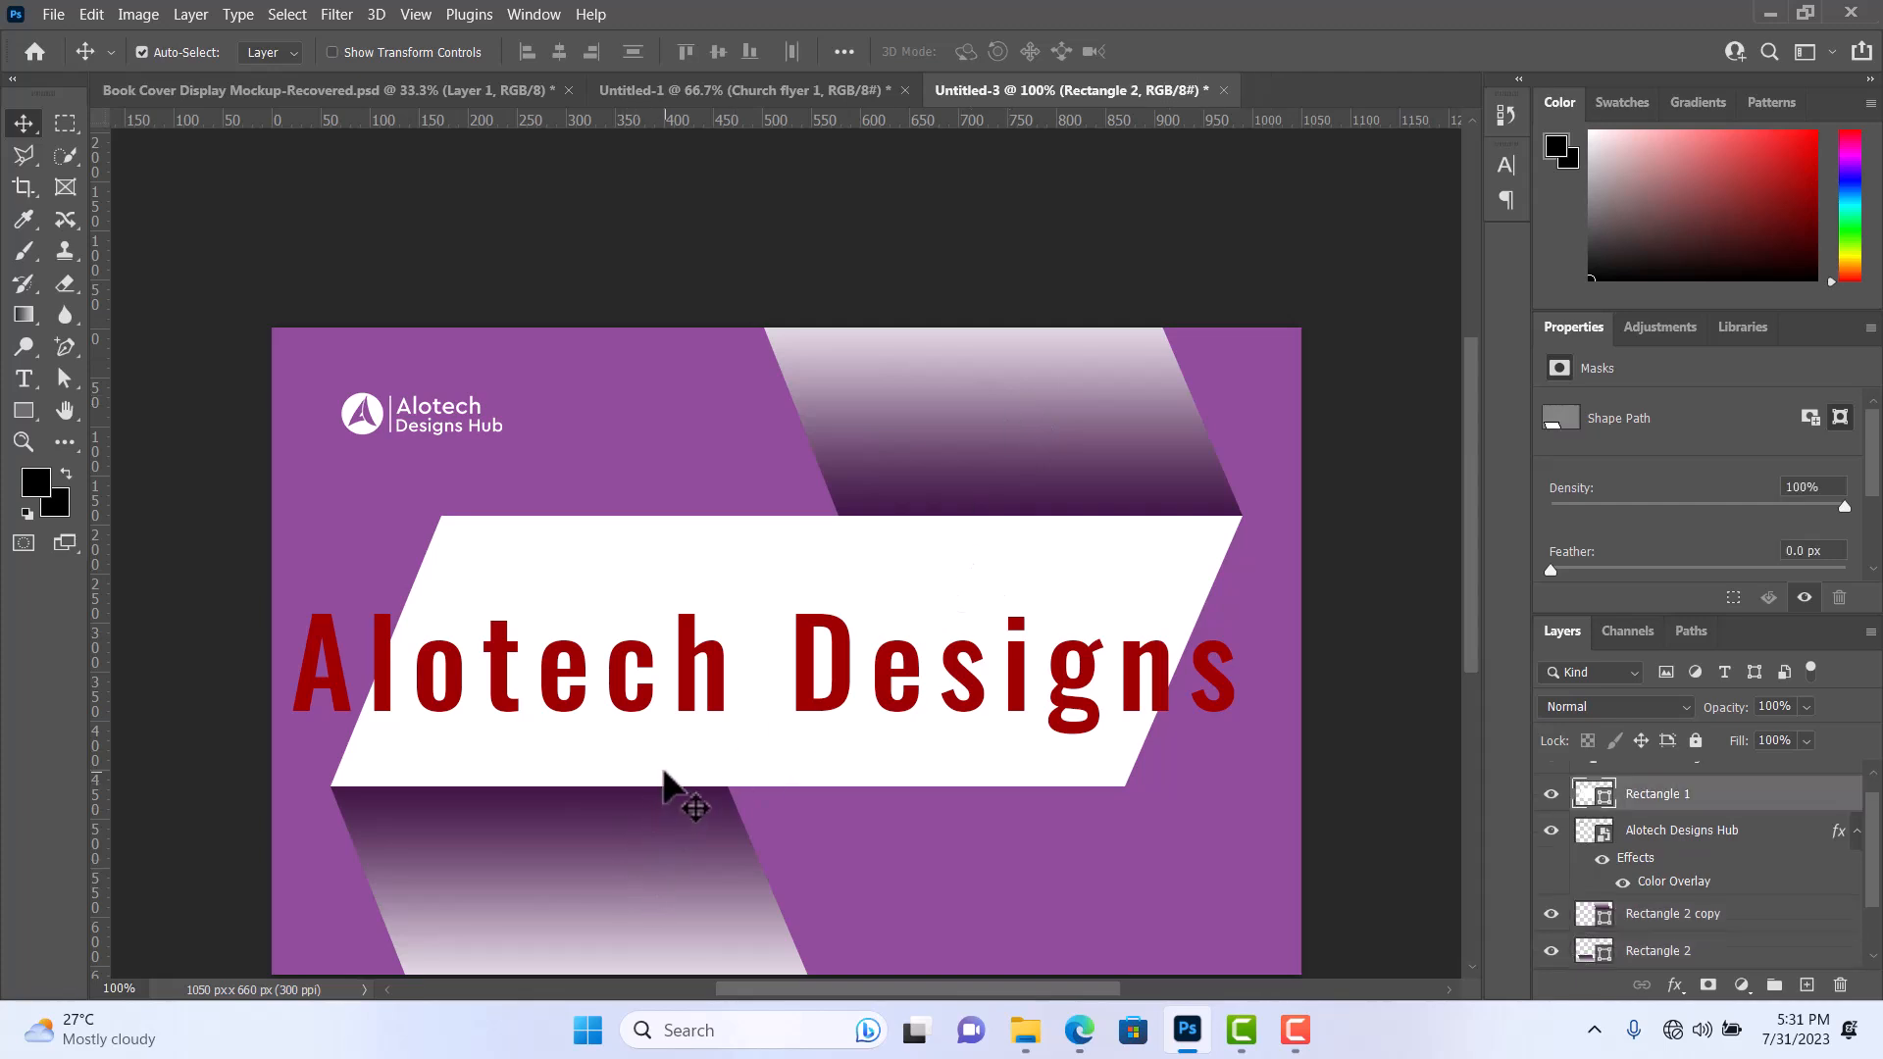
left_click(949, 572)
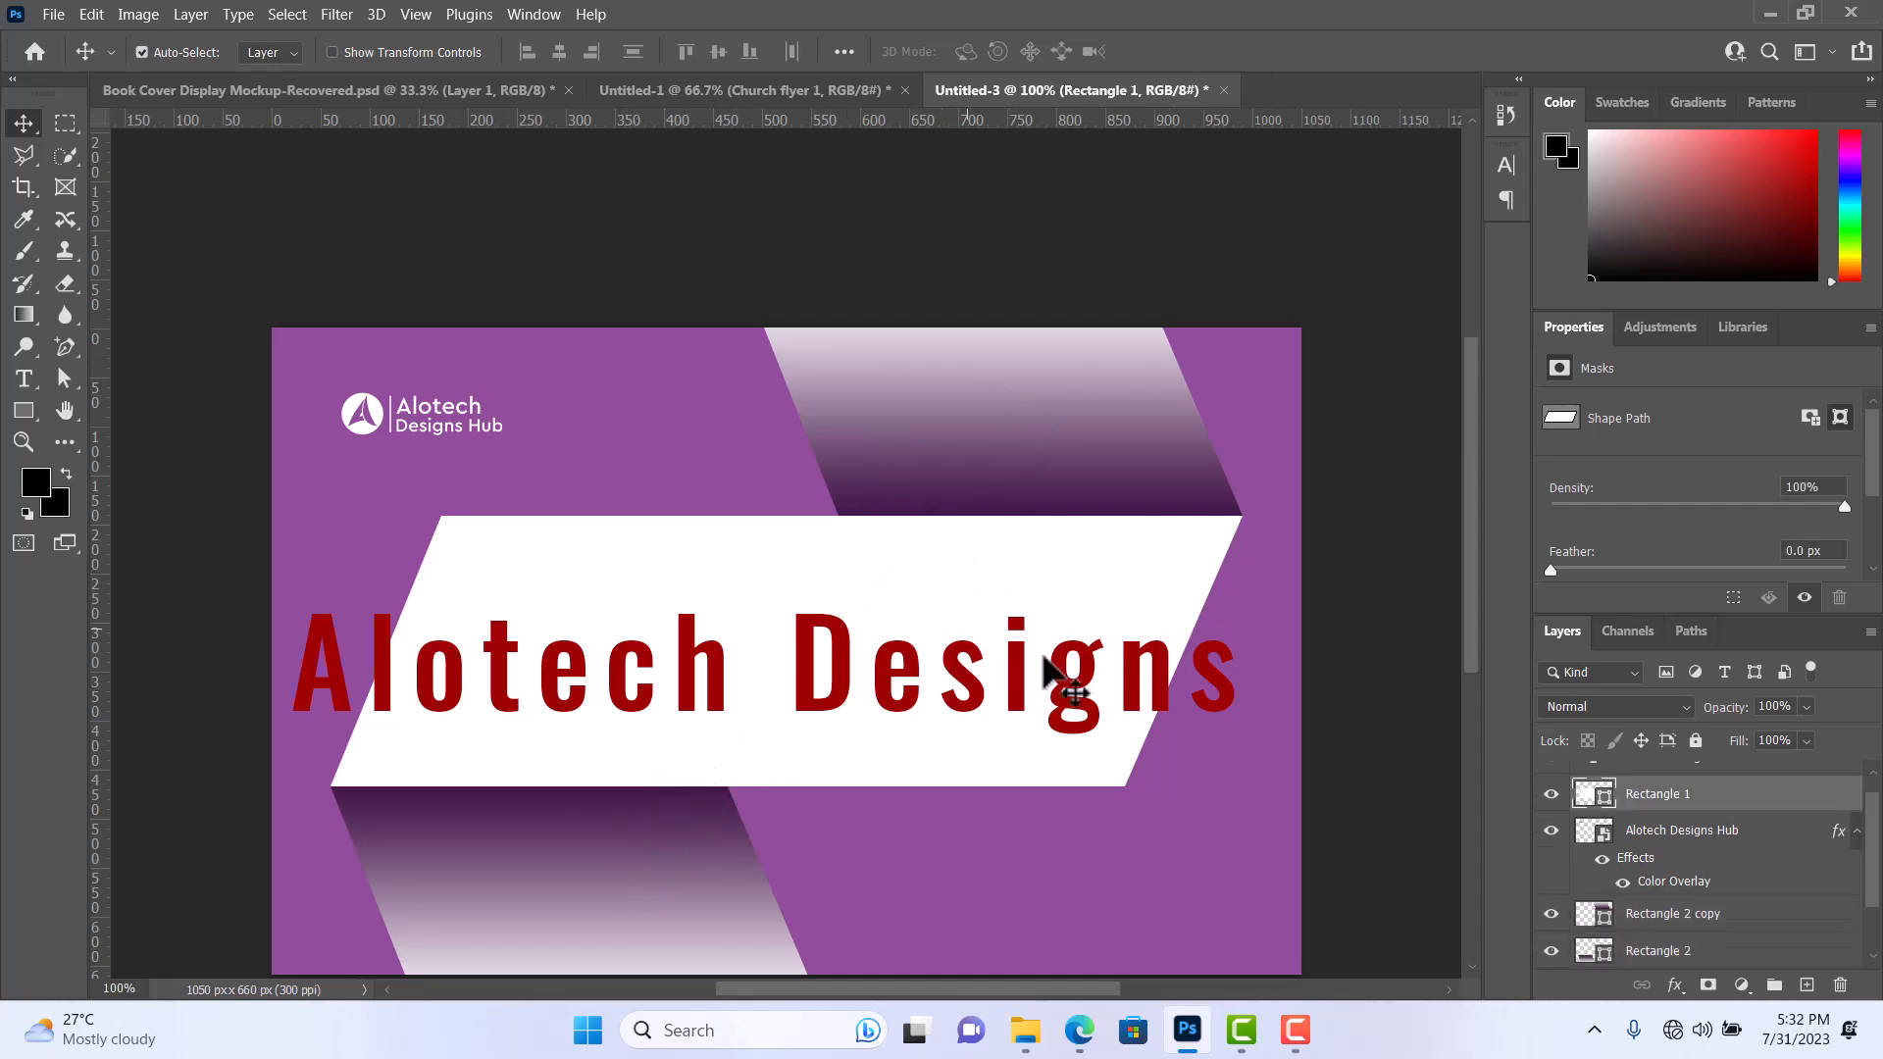
Scale the "Alotech Designs Hub" text to about 50% and place it in the white panel's upper half, at about X 235, Y 256 px.
left_click_drag(956, 685, 1017, 684)
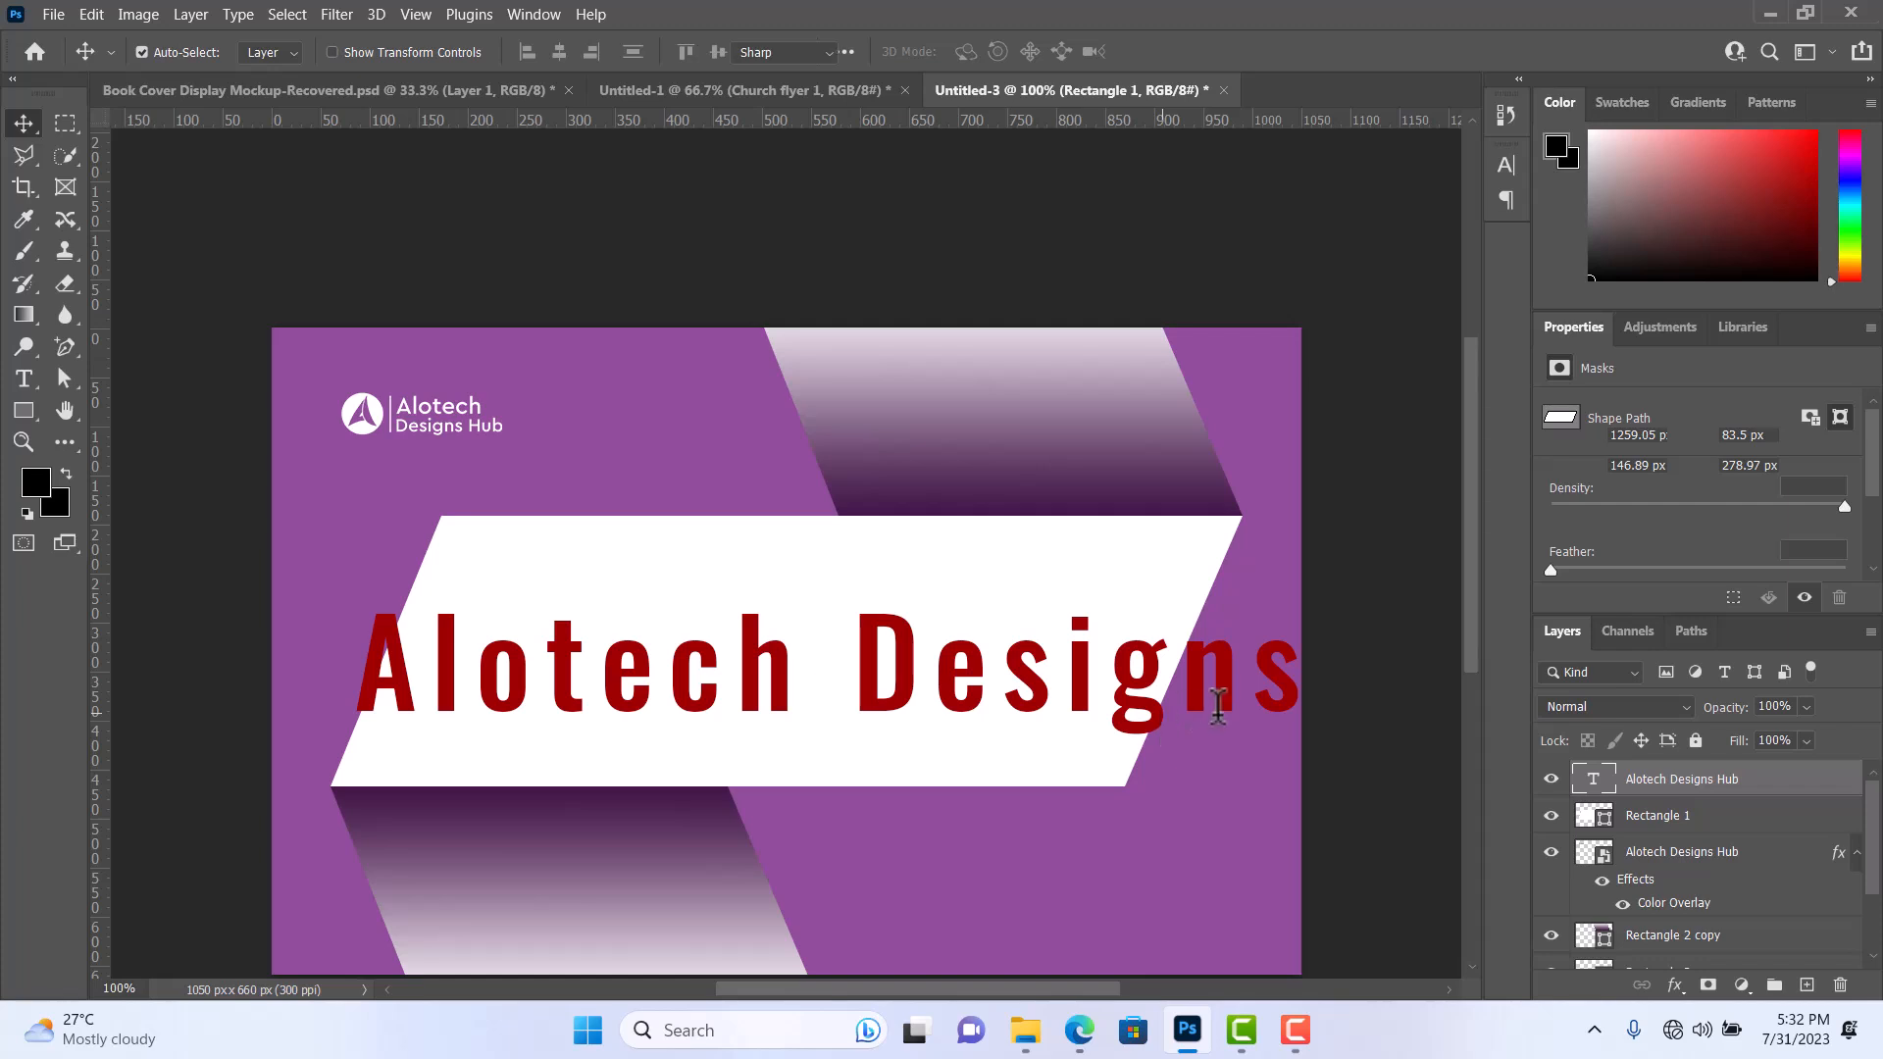
key("t")
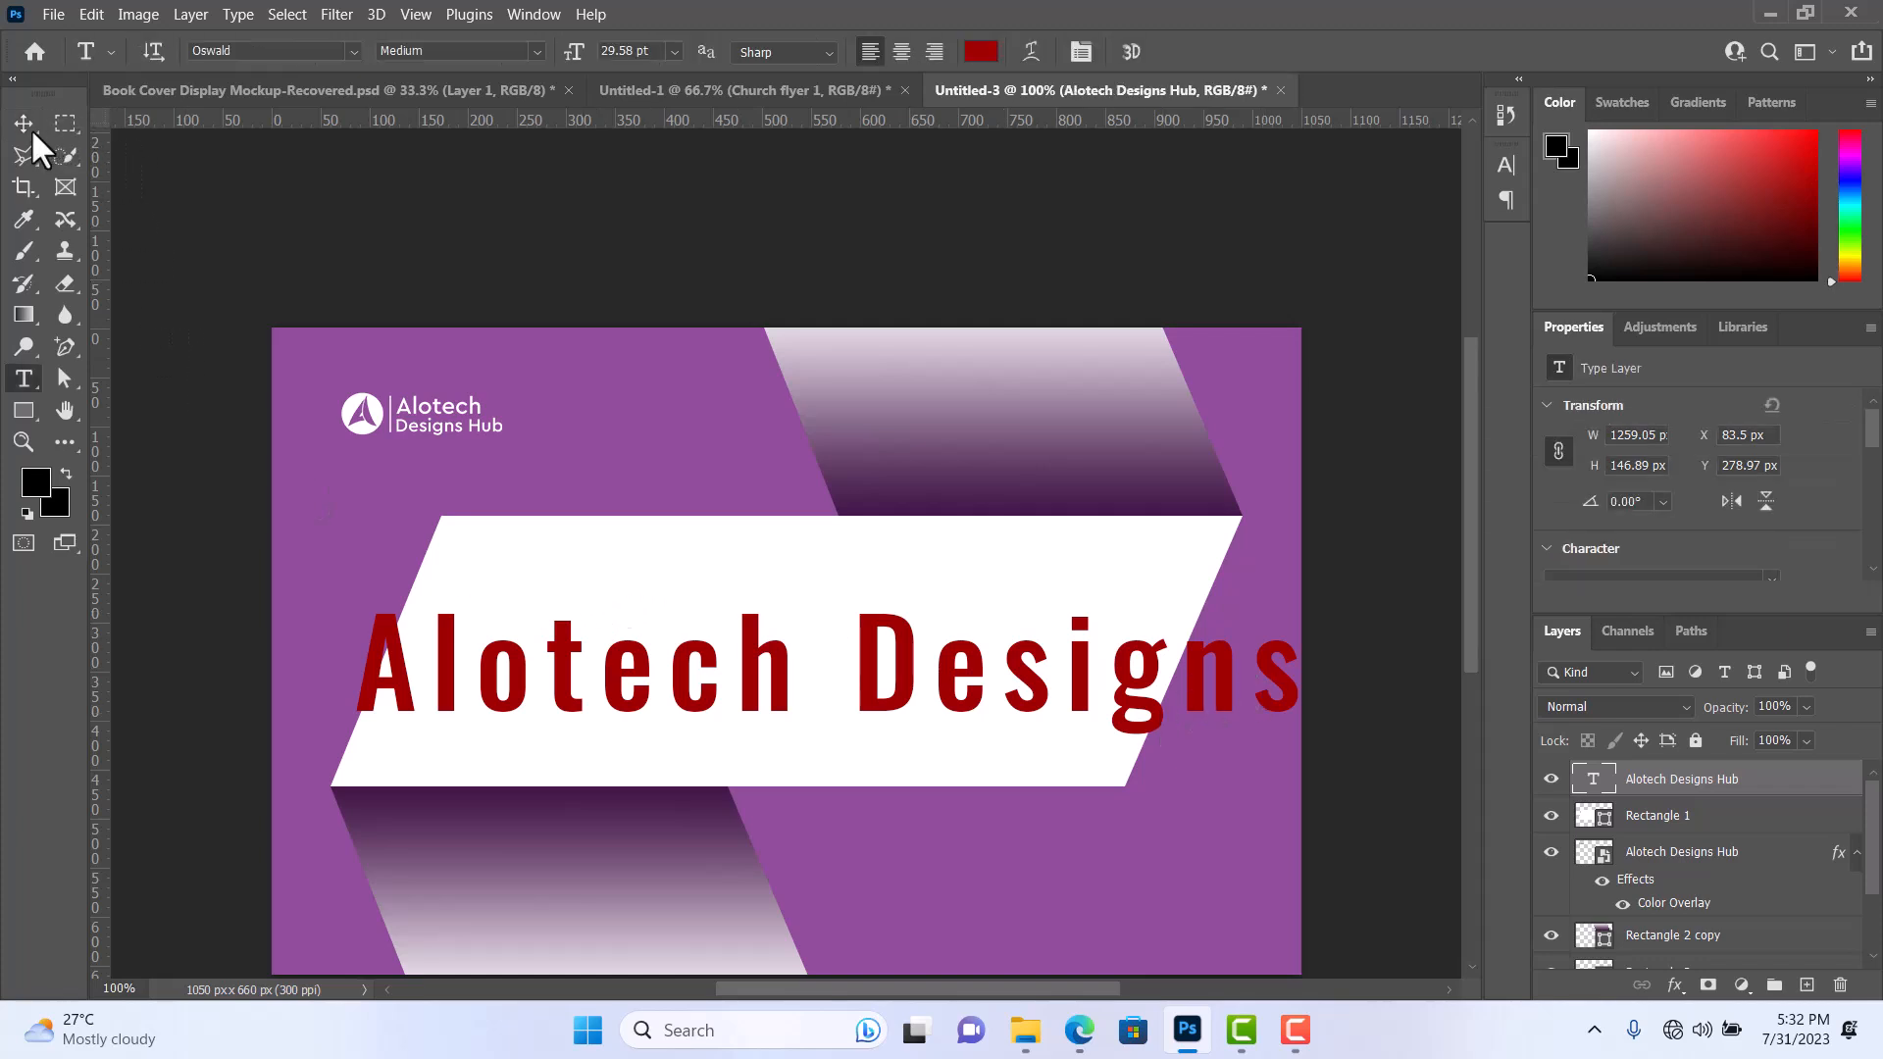
key("v")
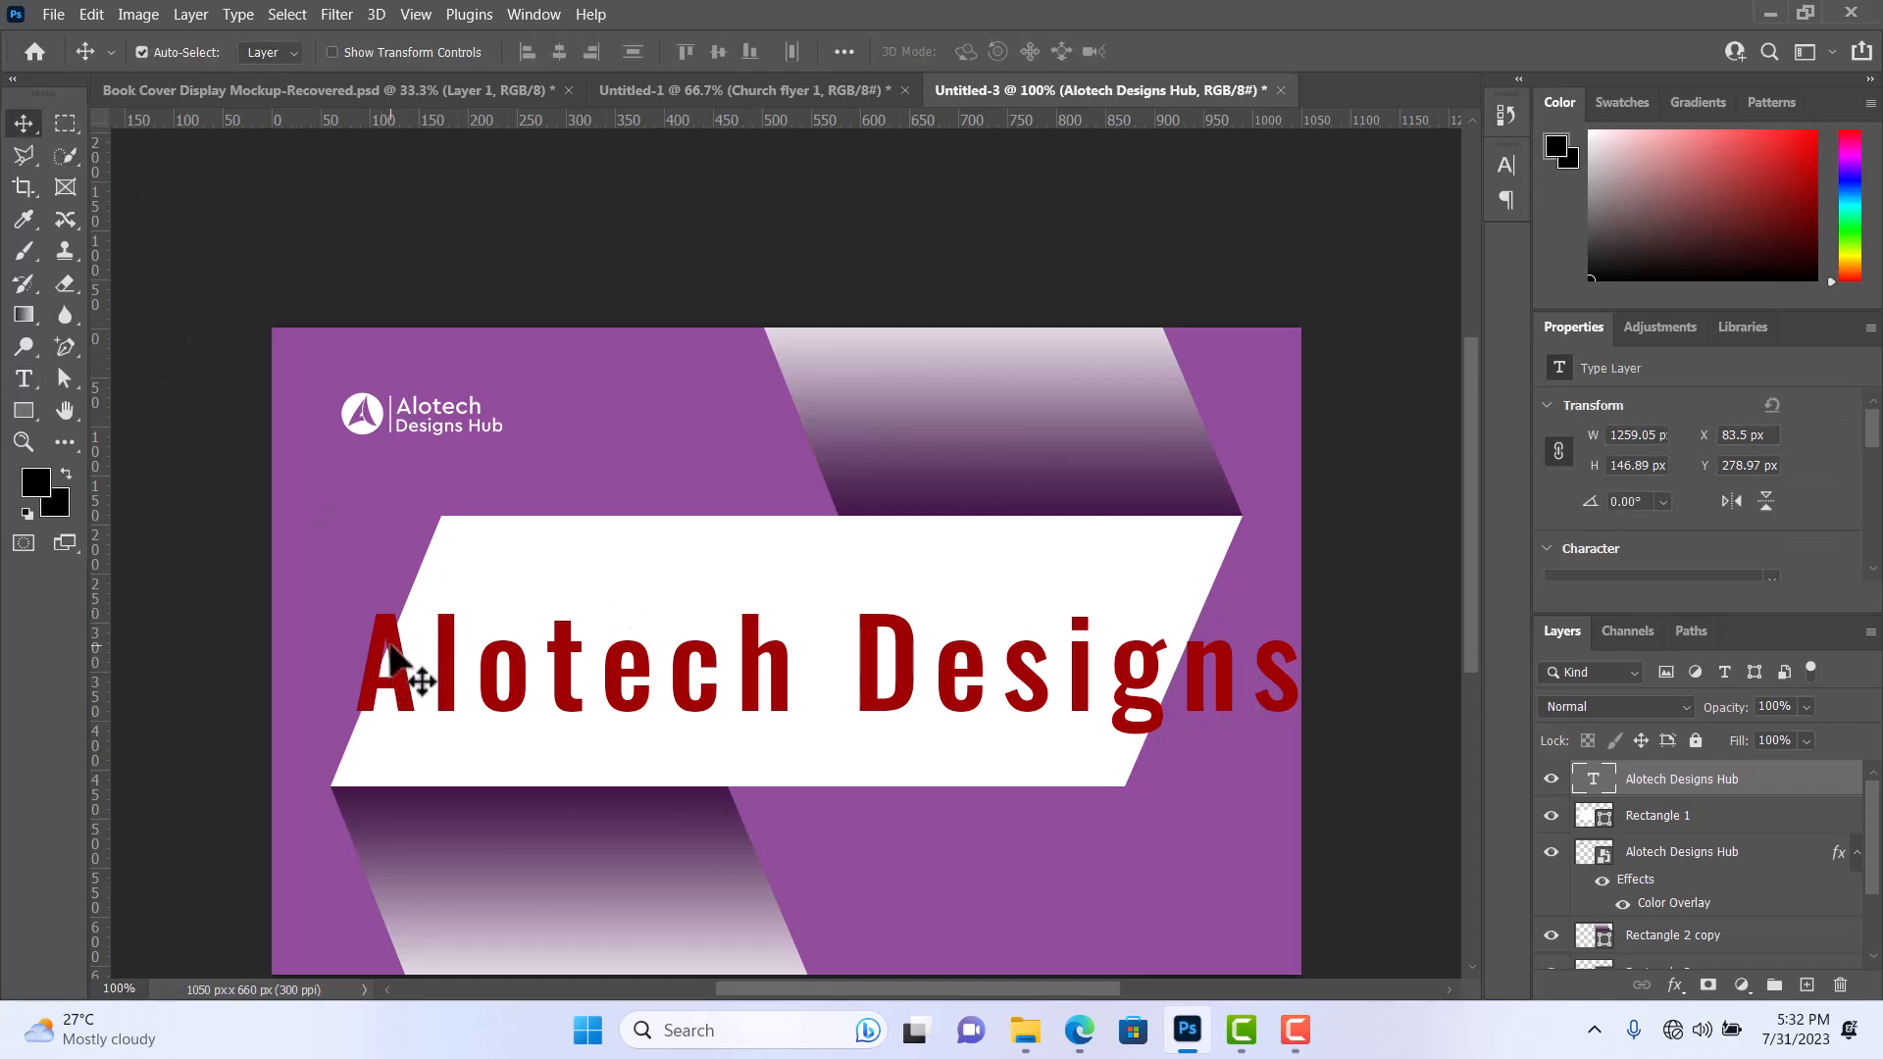
key("ctrl+t")
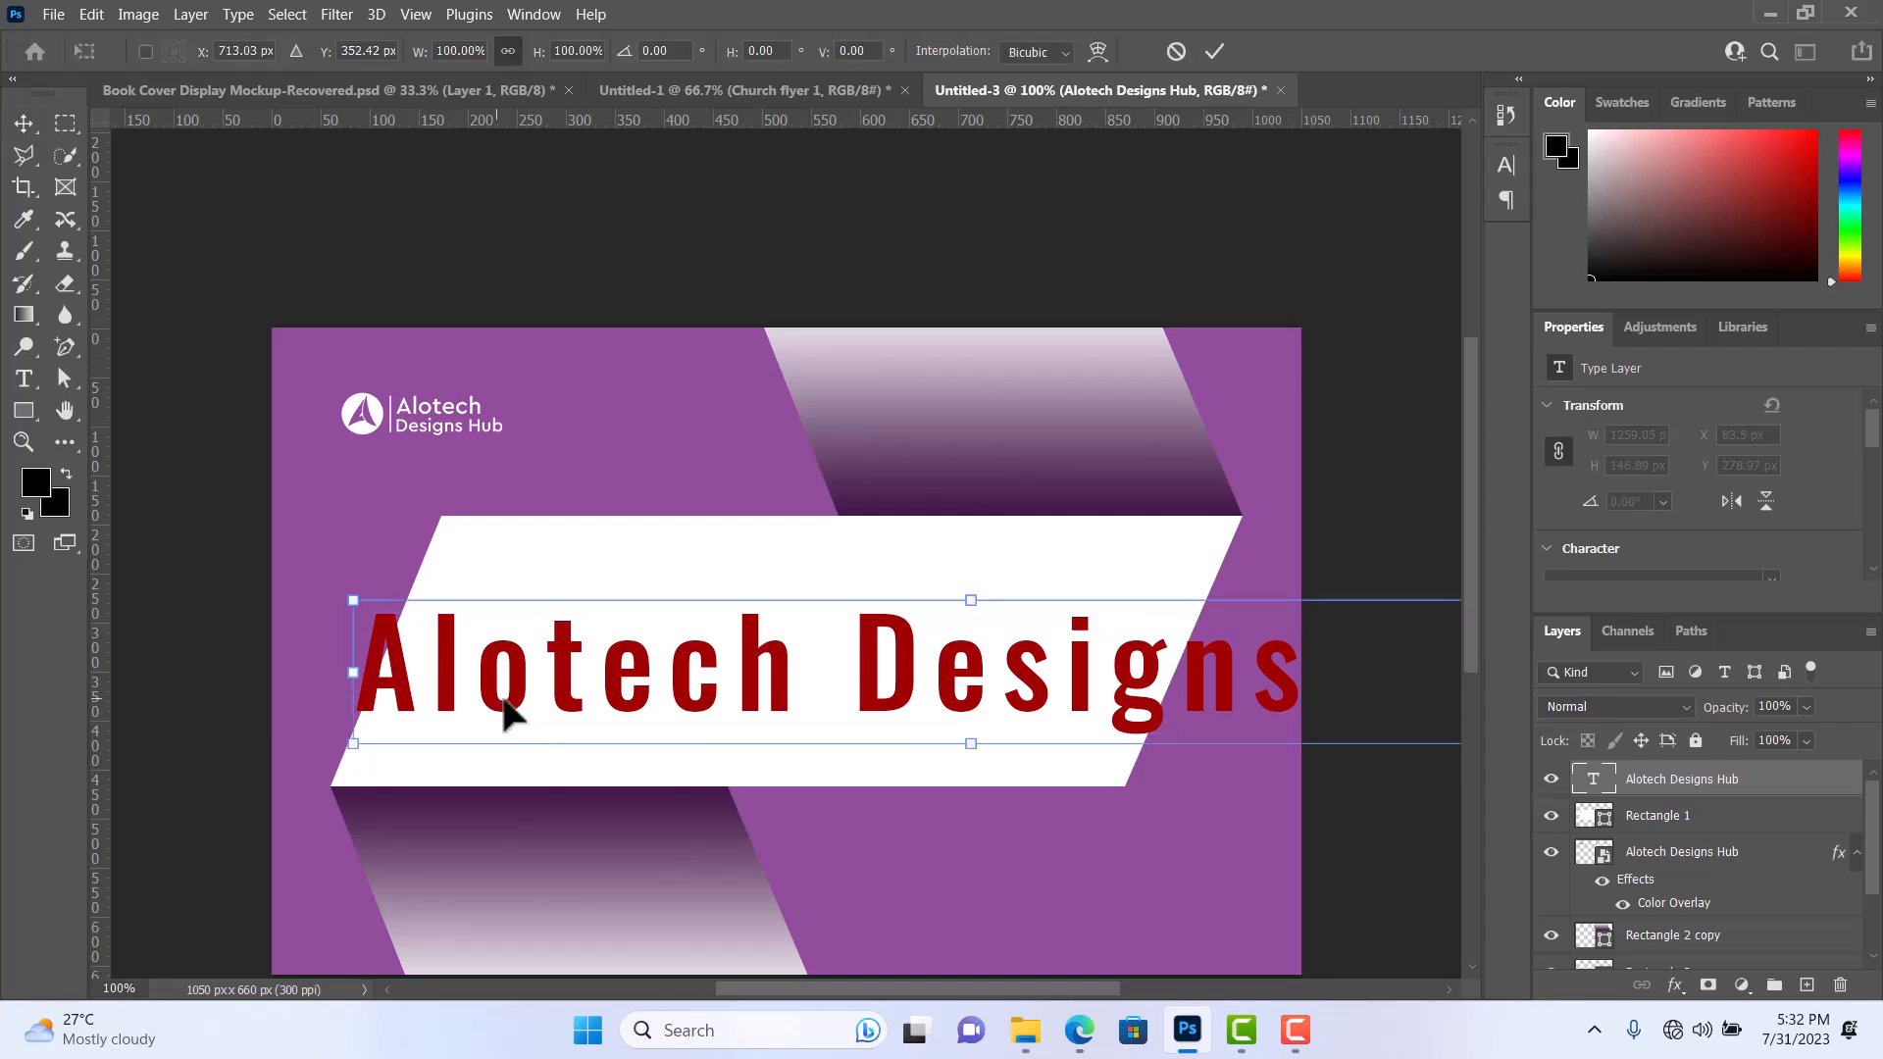
left_click_drag(354, 744, 723, 706)
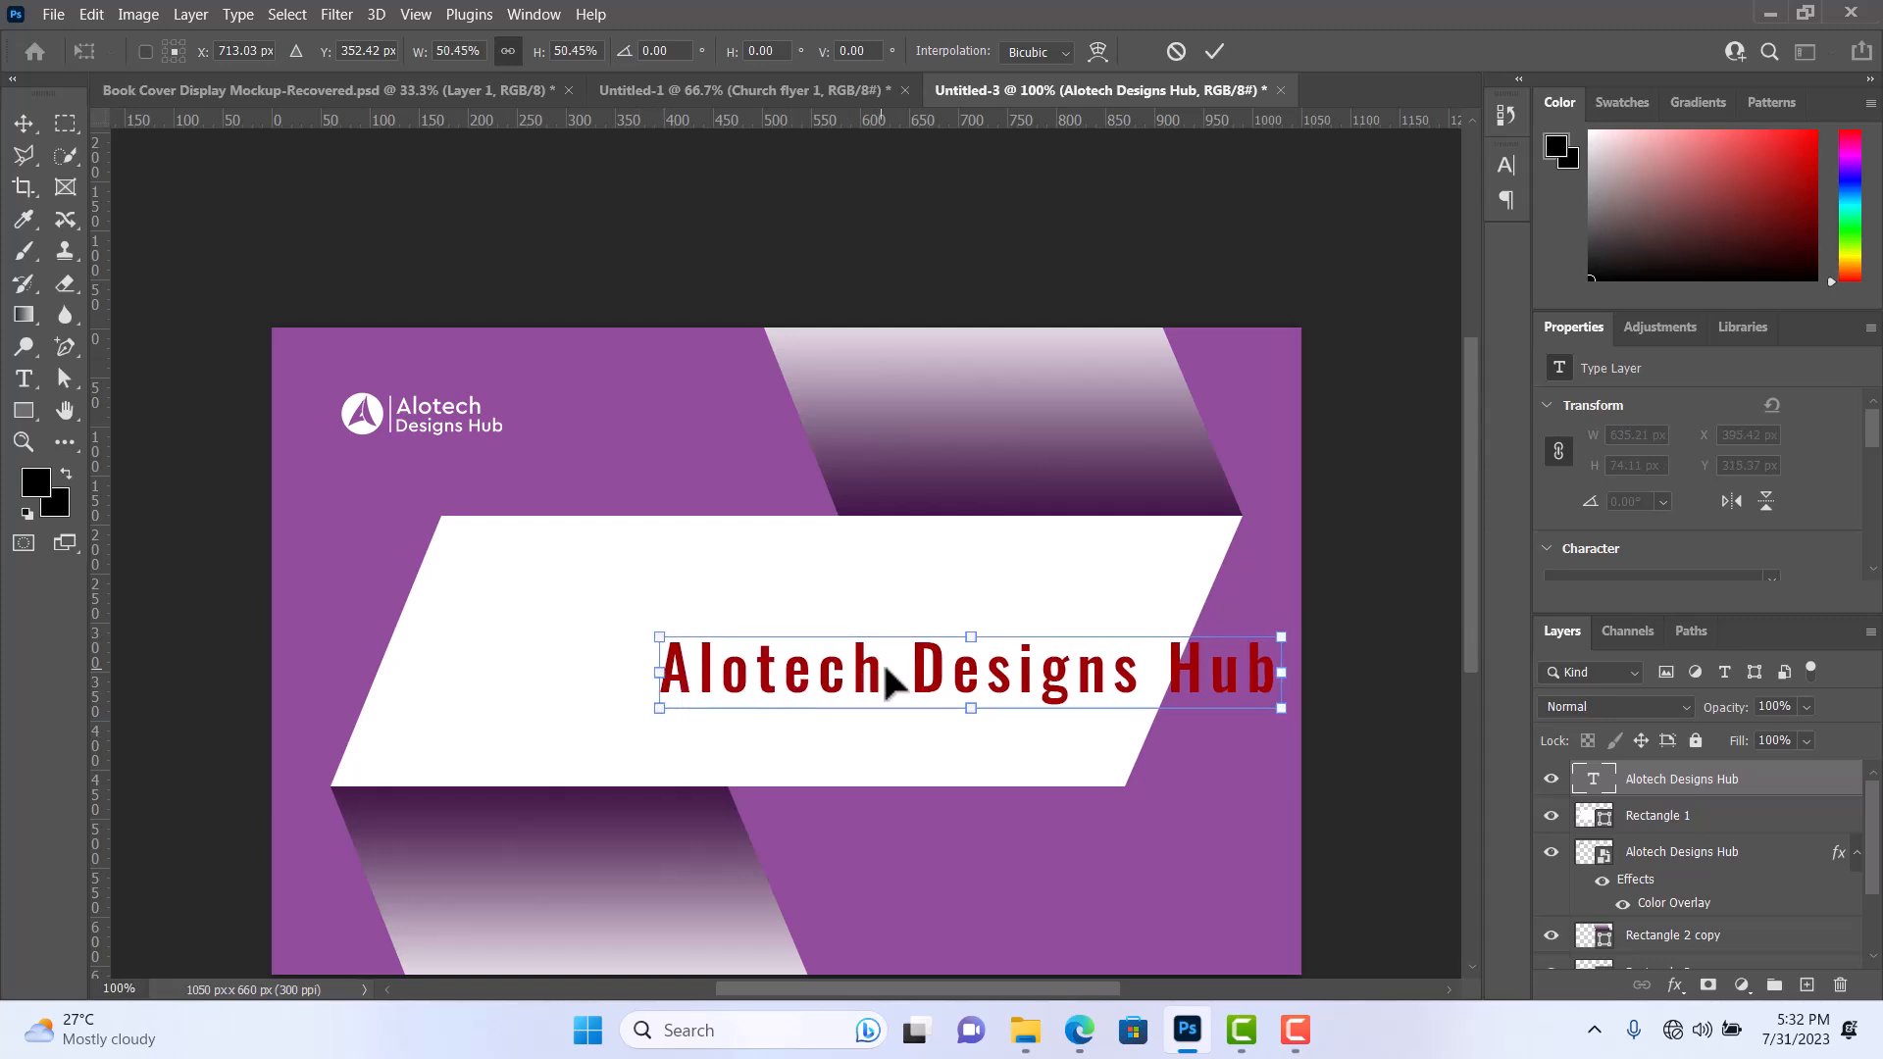
left_click_drag(889, 677, 723, 615)
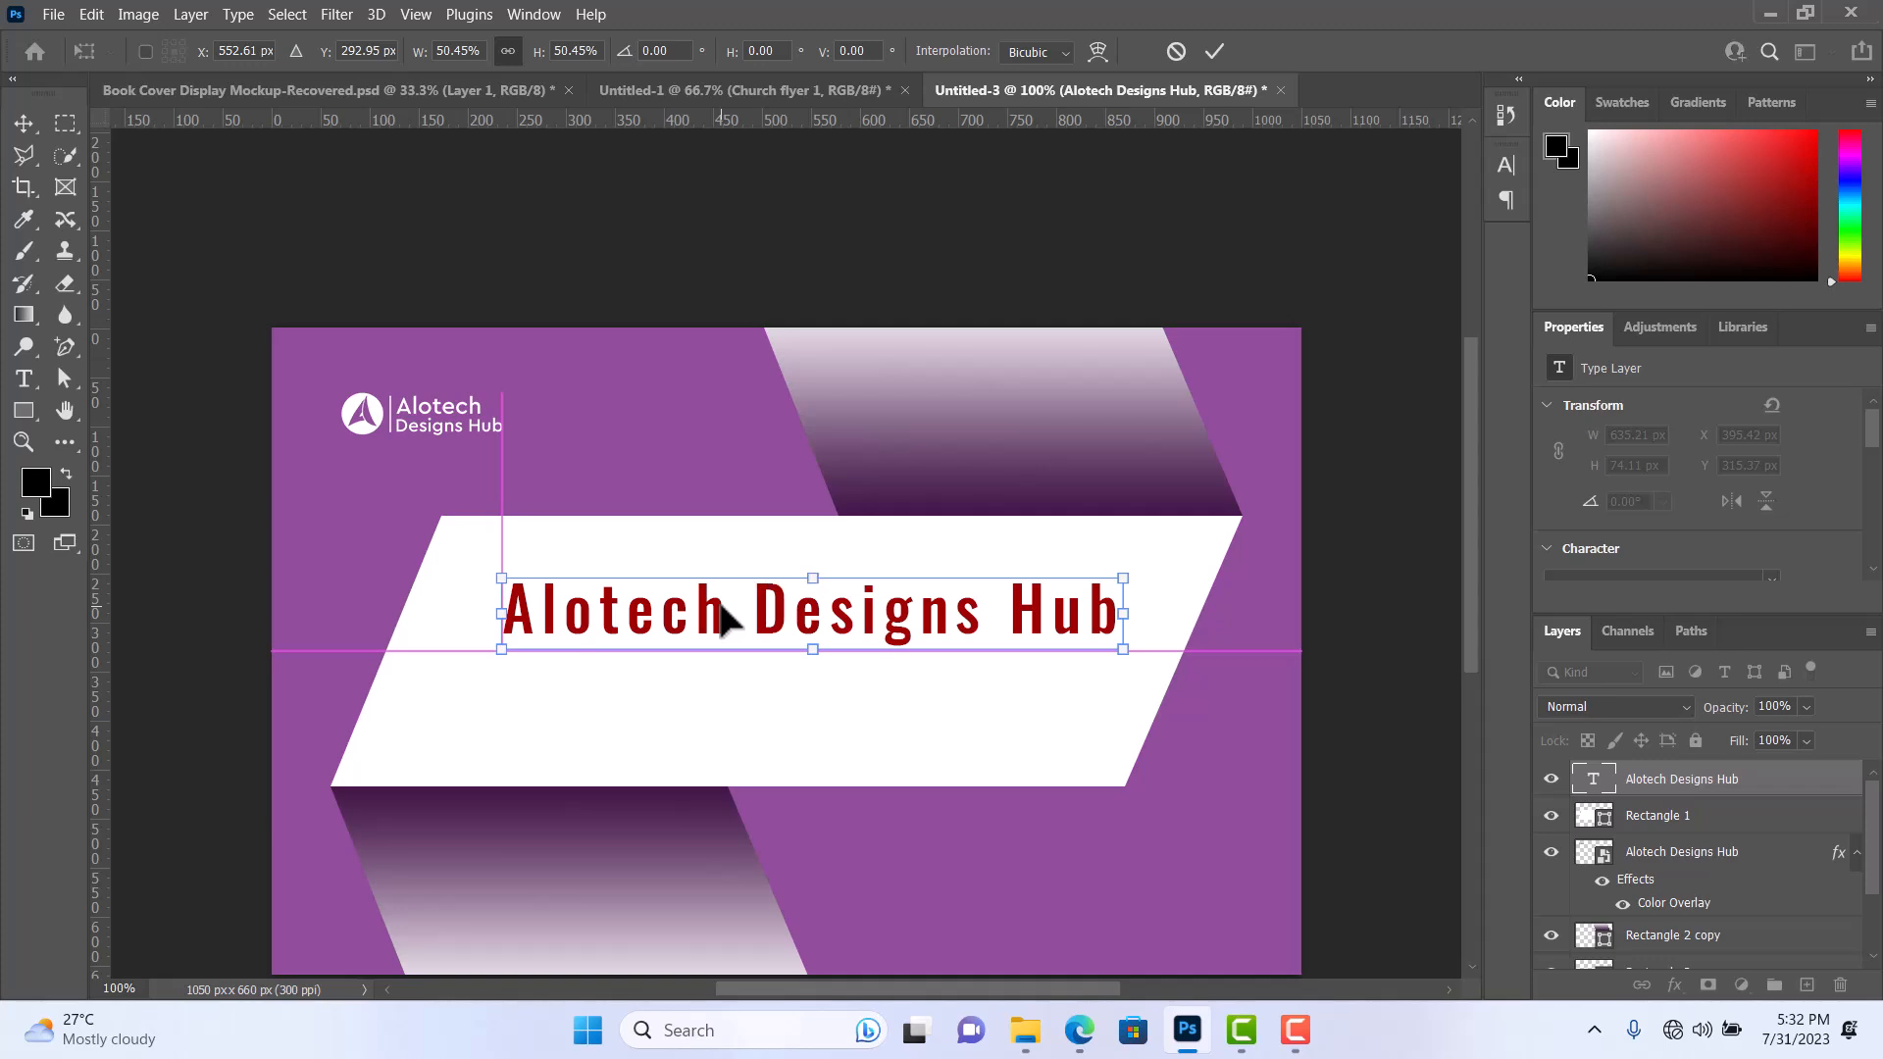
left_click(1214, 51)
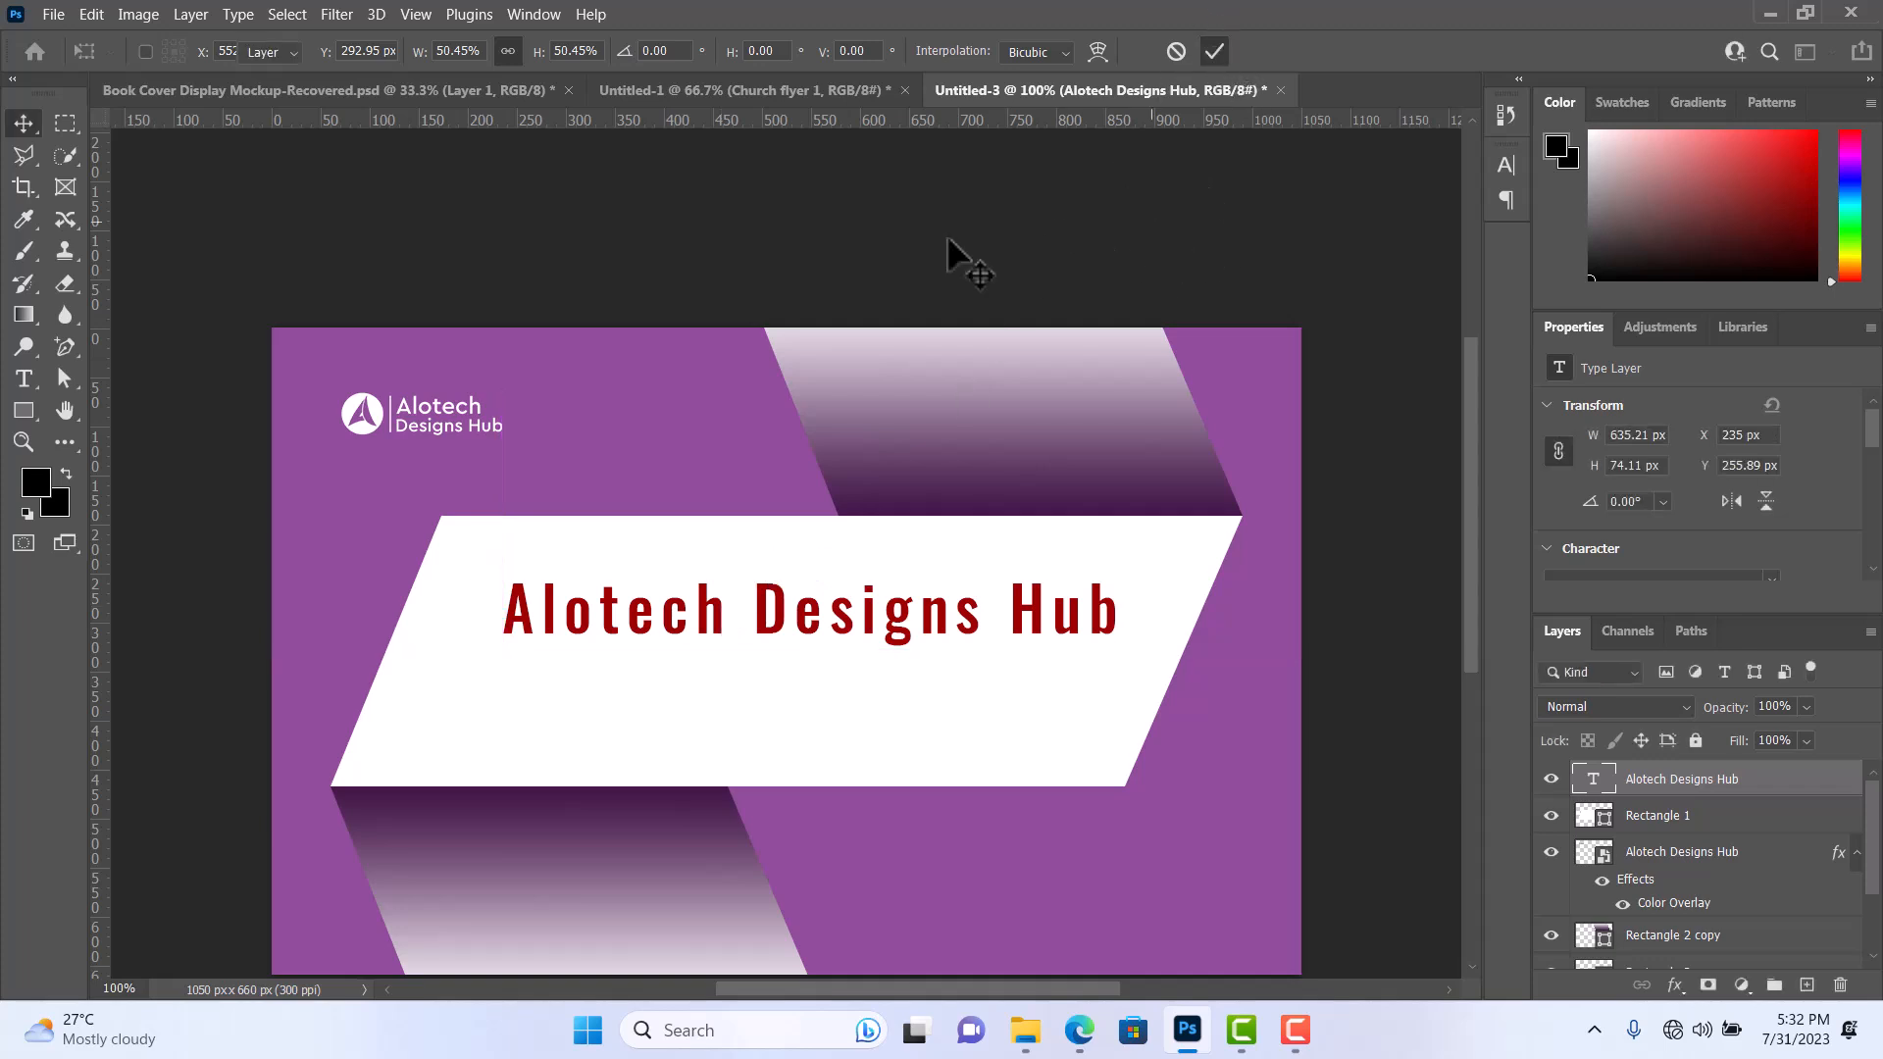
left_click(22, 379)
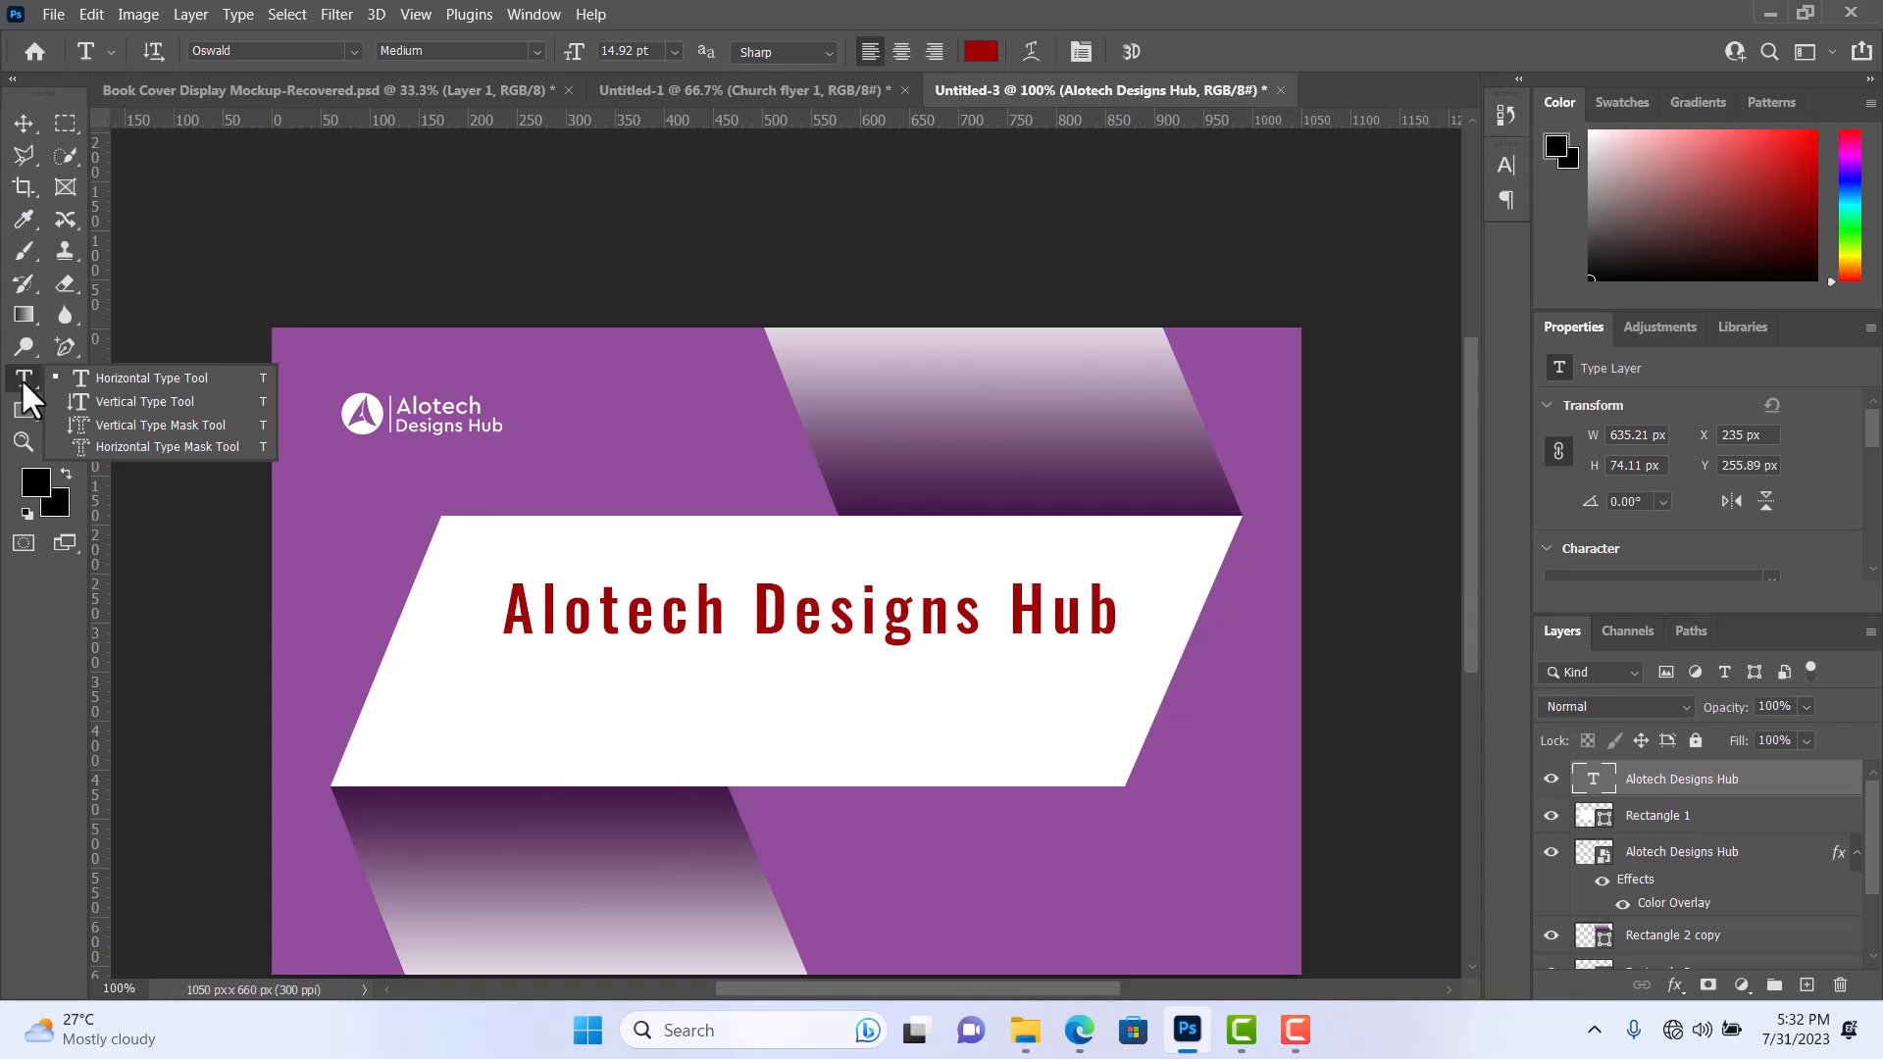
left_click(355, 50)
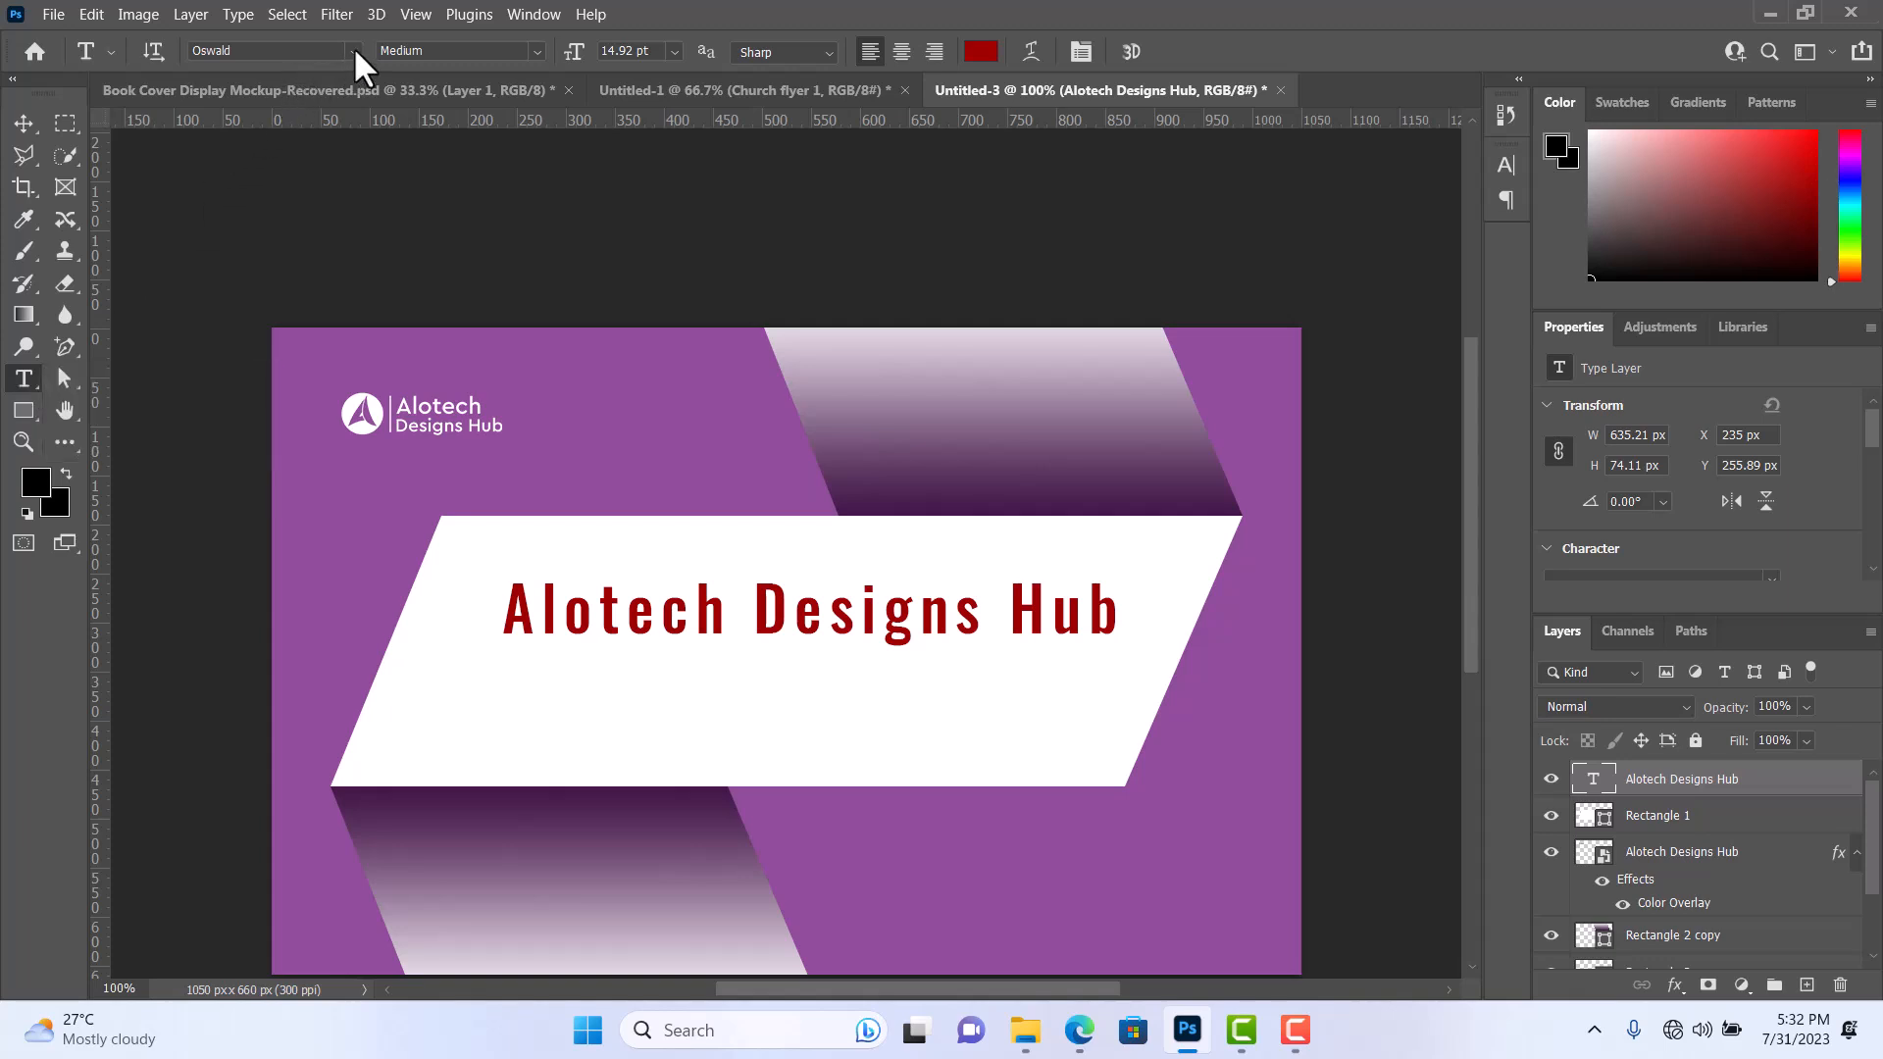
left_click(354, 49)
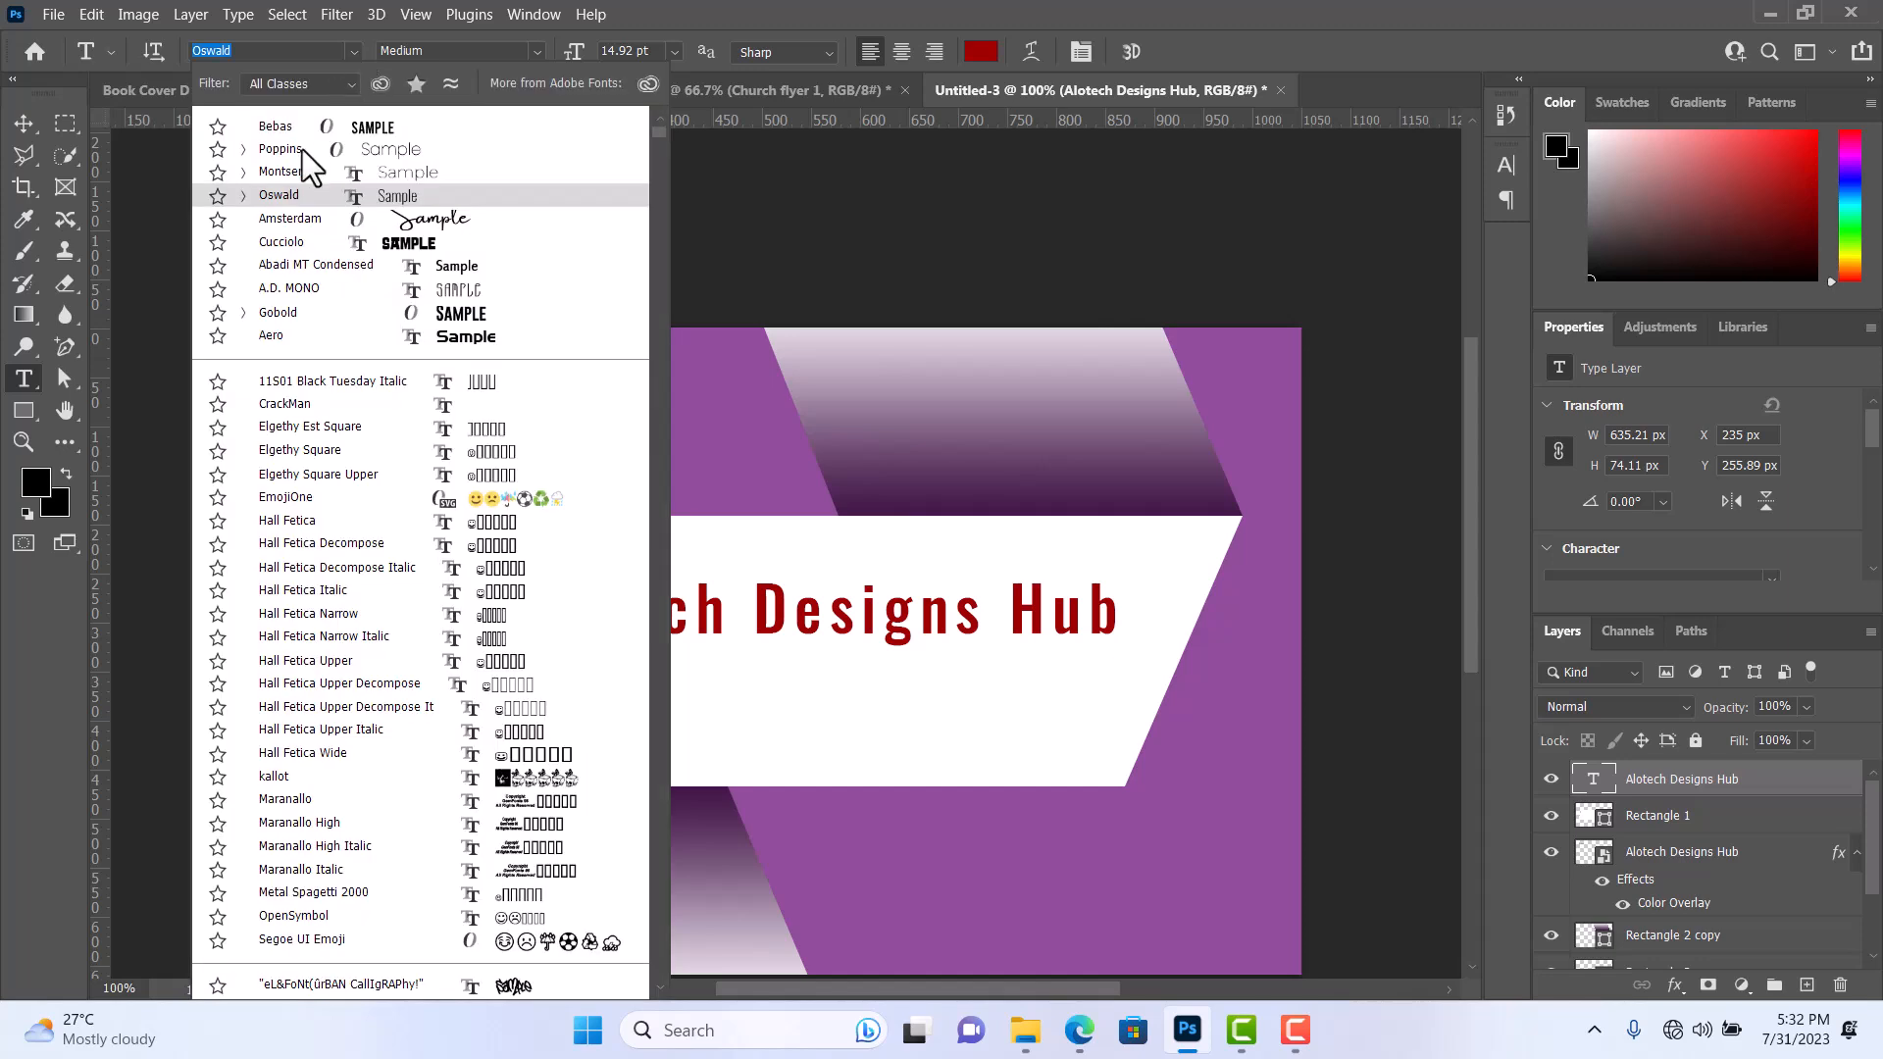
left_click(291, 173)
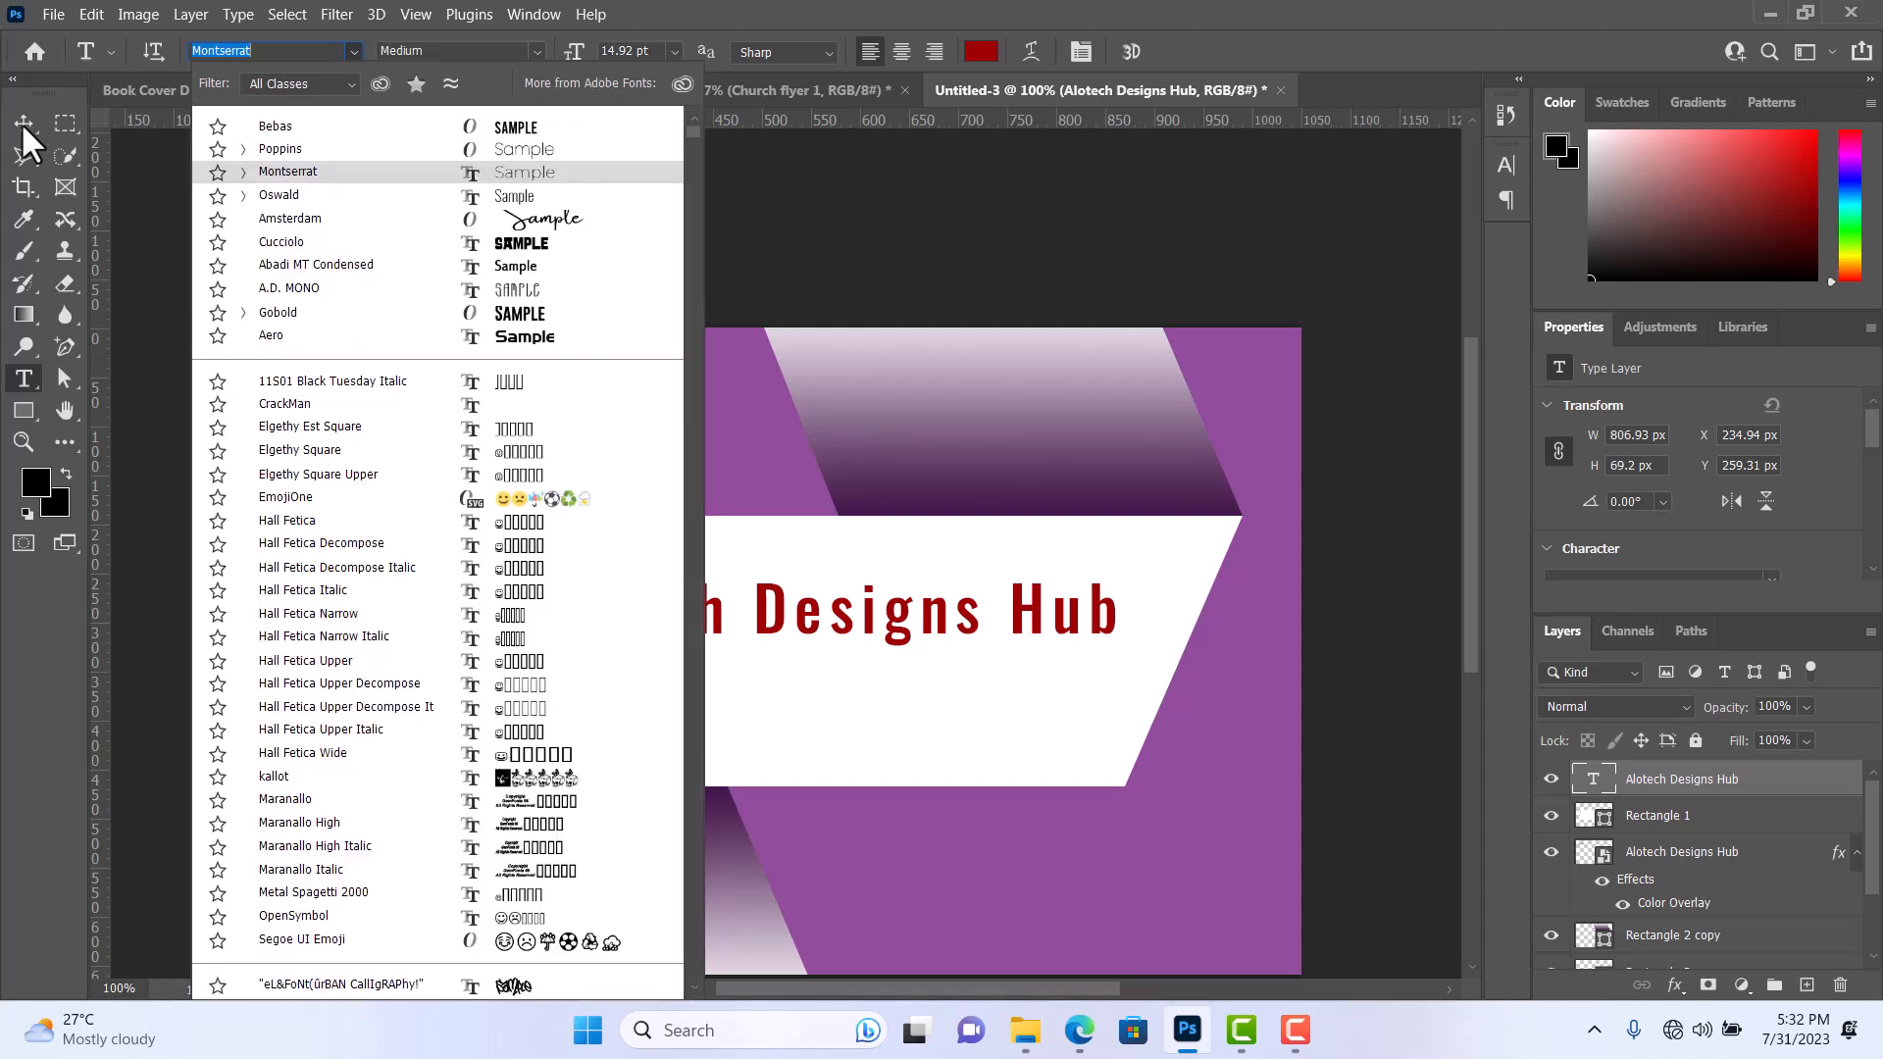
left_click(21, 121)
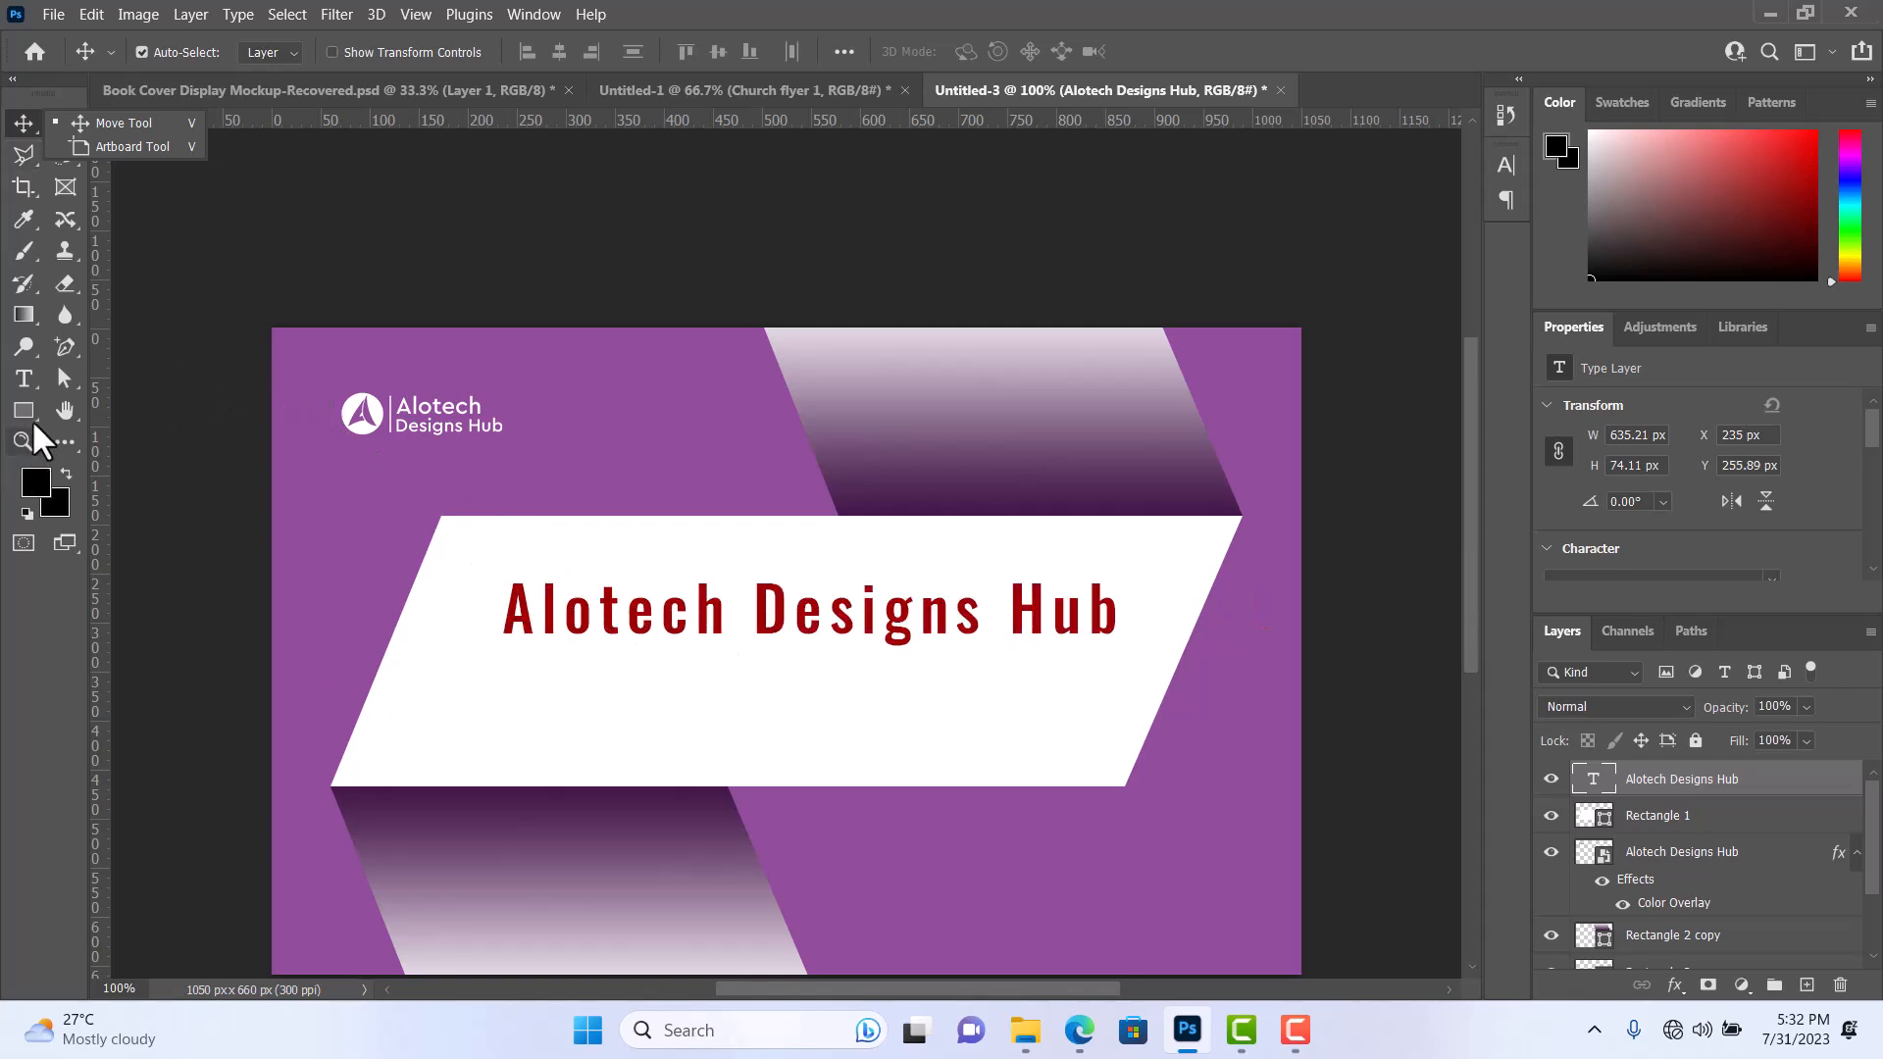
Change the font of the "Alotech Designs Hub" text on the white panel to Montserrat.
left_click(27, 379)
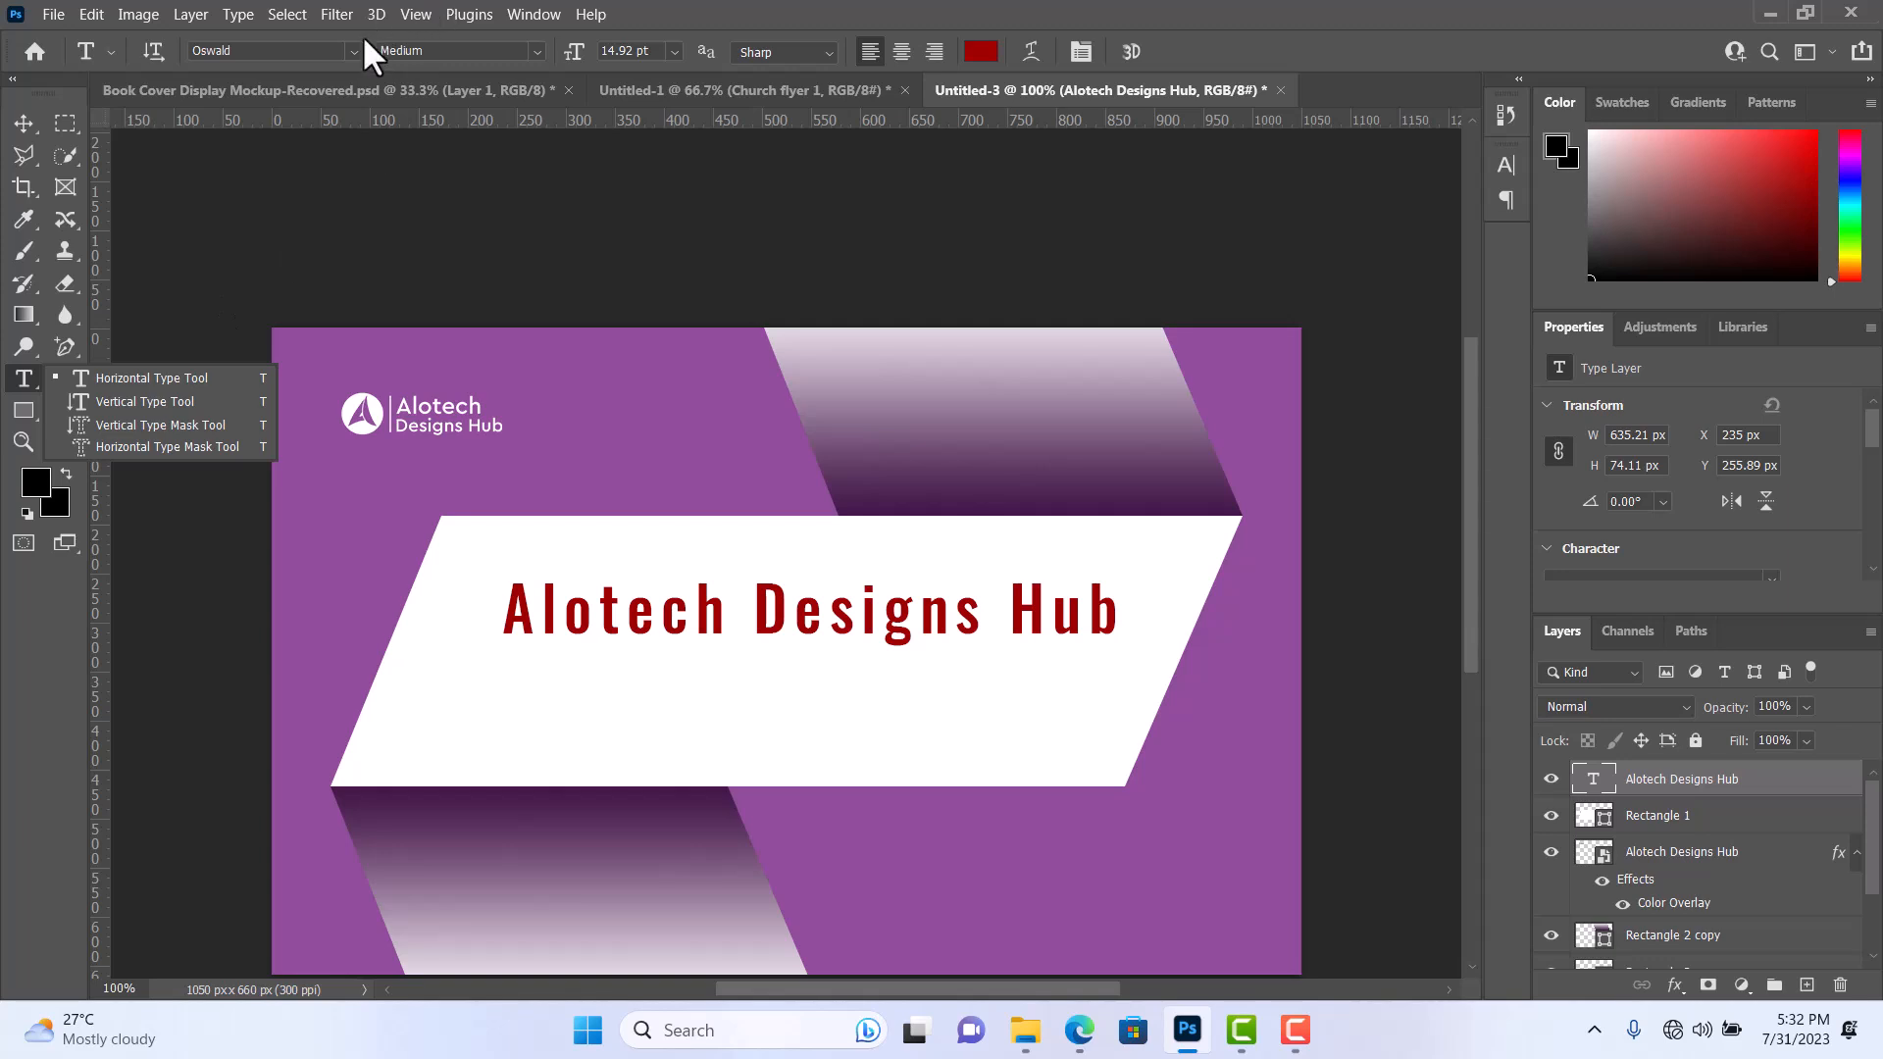
left_click(353, 50)
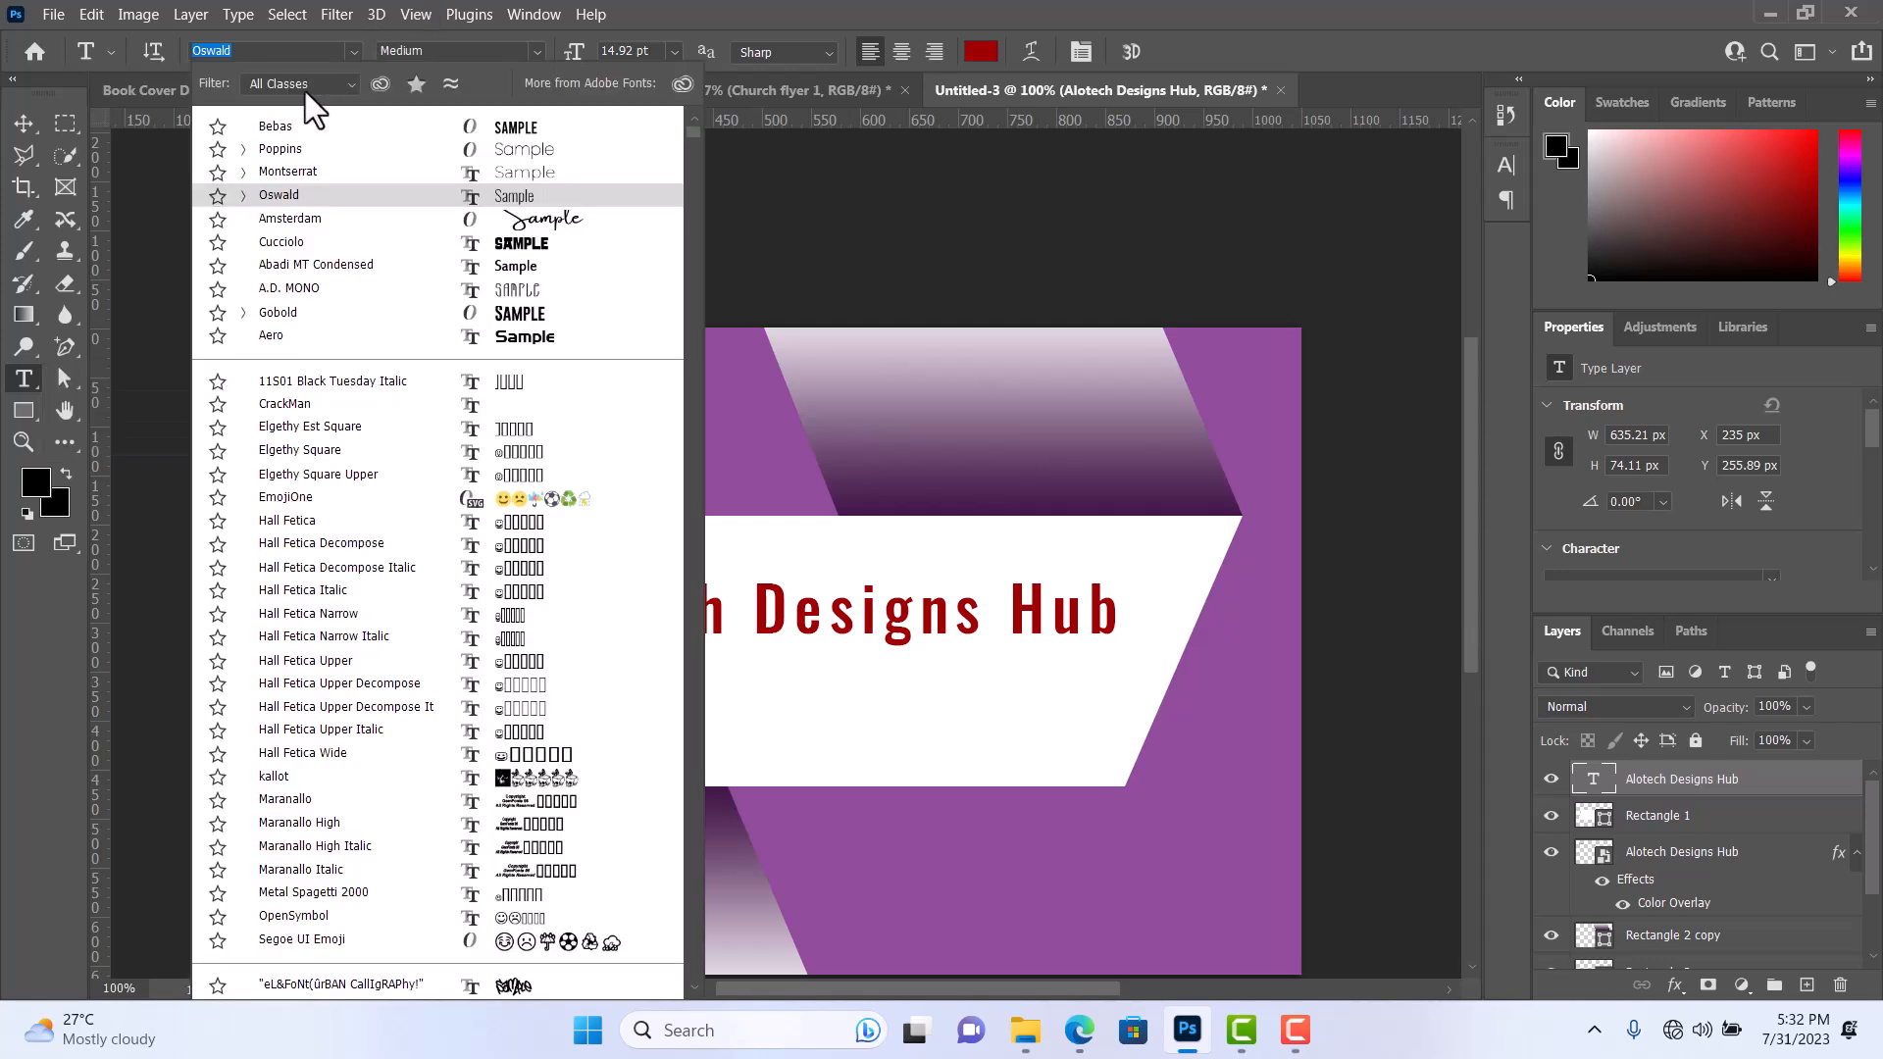
left_click(304, 171)
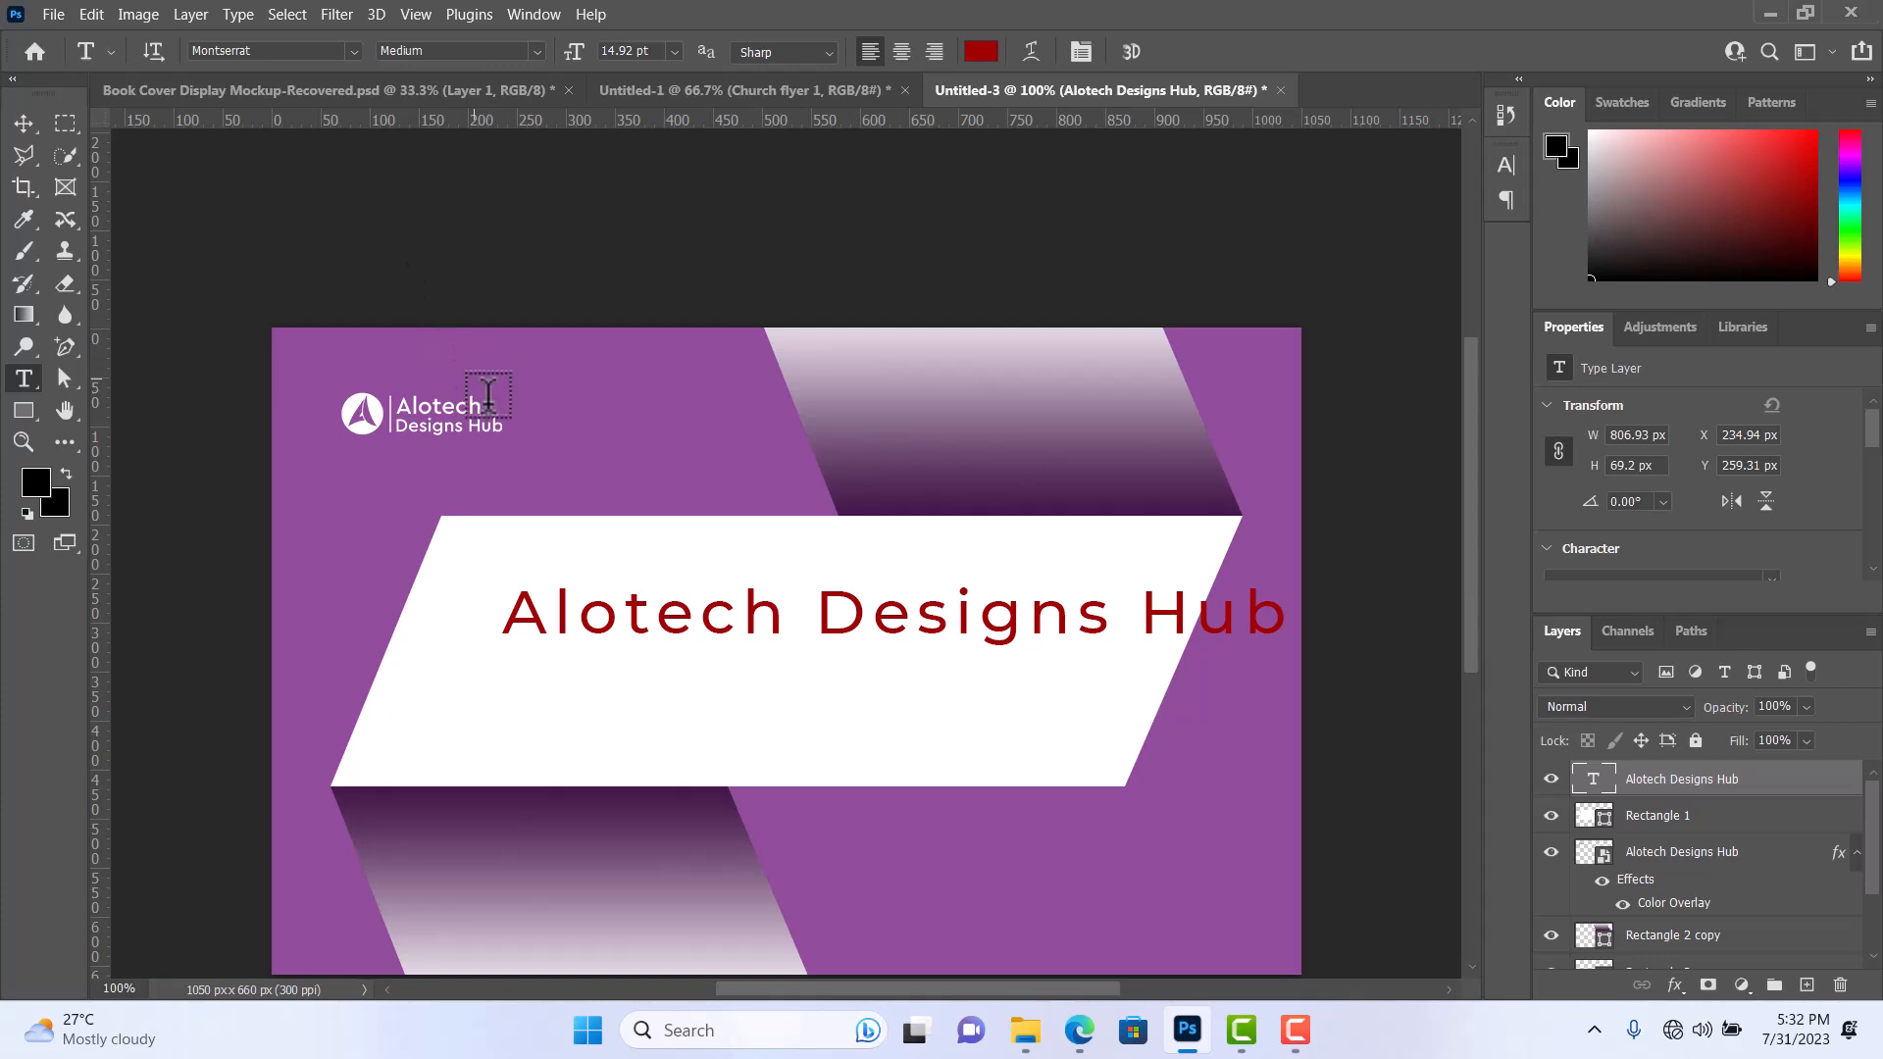
left_click(34, 119)
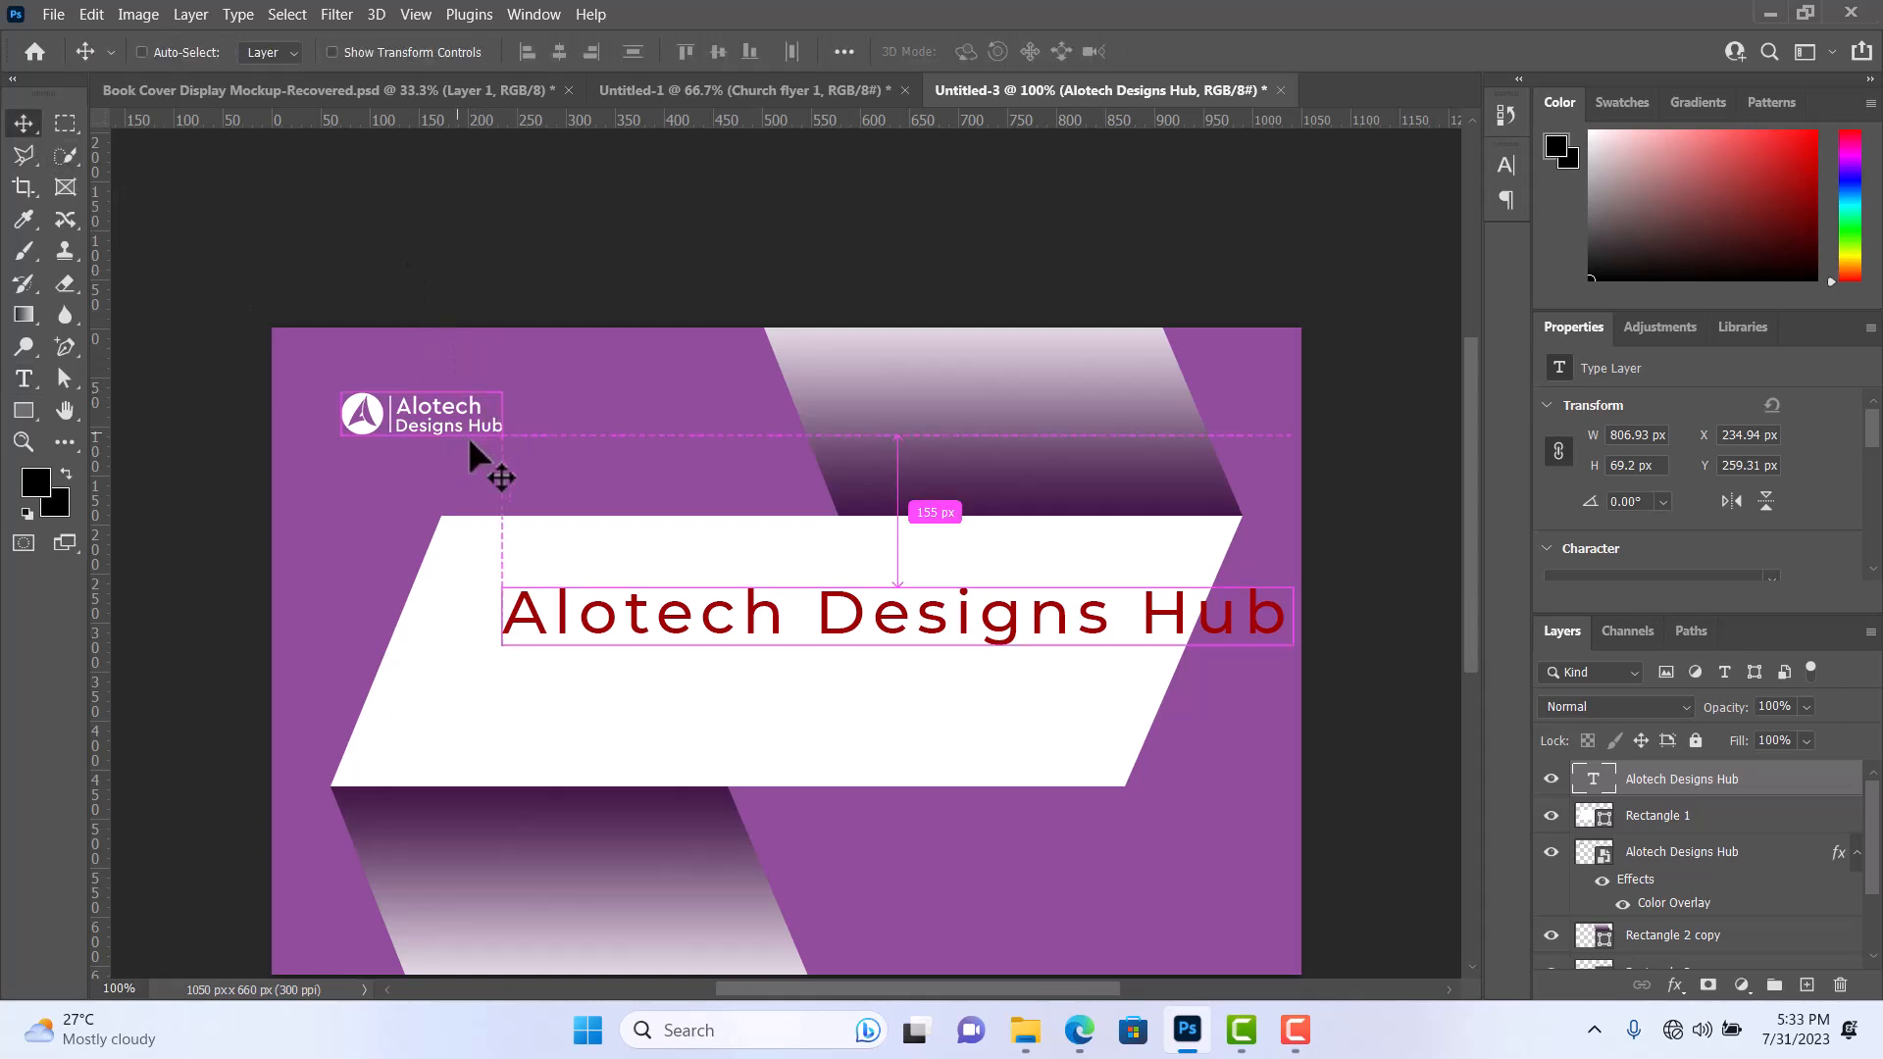
Scale the "Alotech Designs Hub" text to about 73% and centre it horizontally on the card, at about X 525, Y 305 px.
key("ctrl+t")
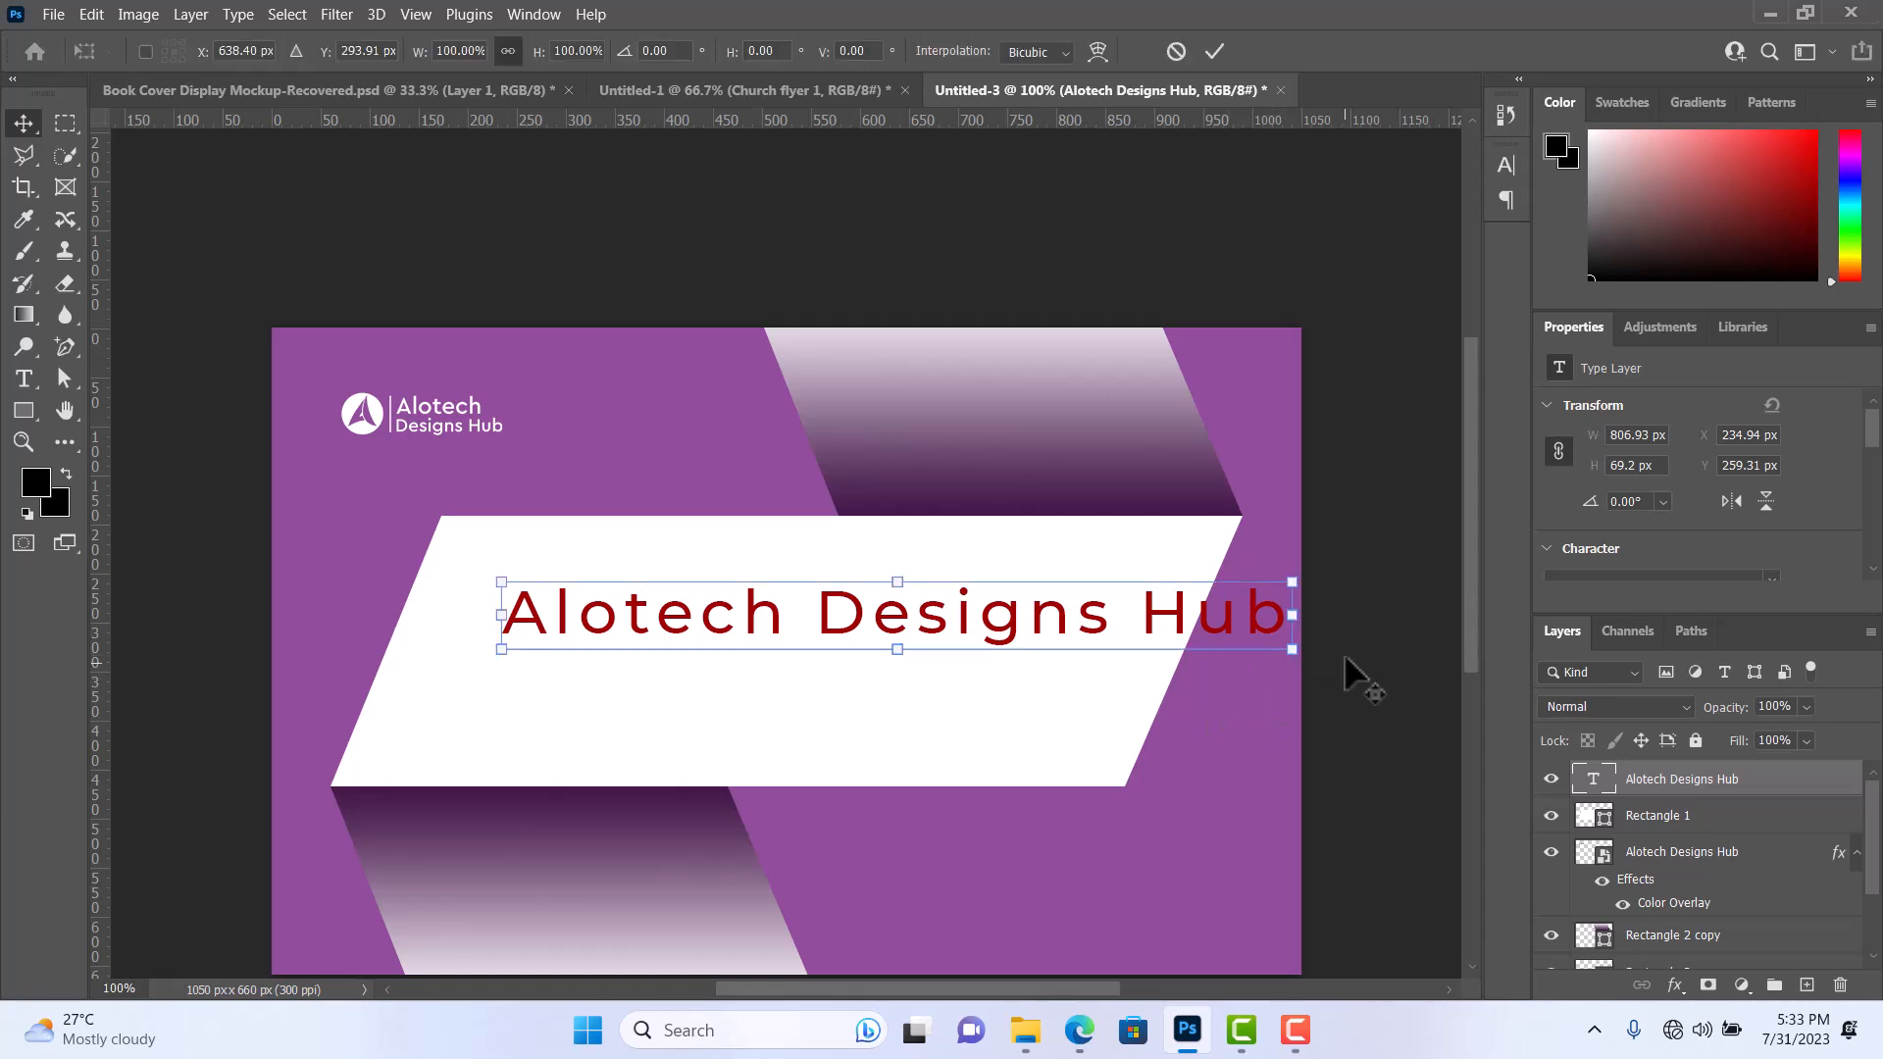
left_click_drag(1293, 649, 1189, 640)
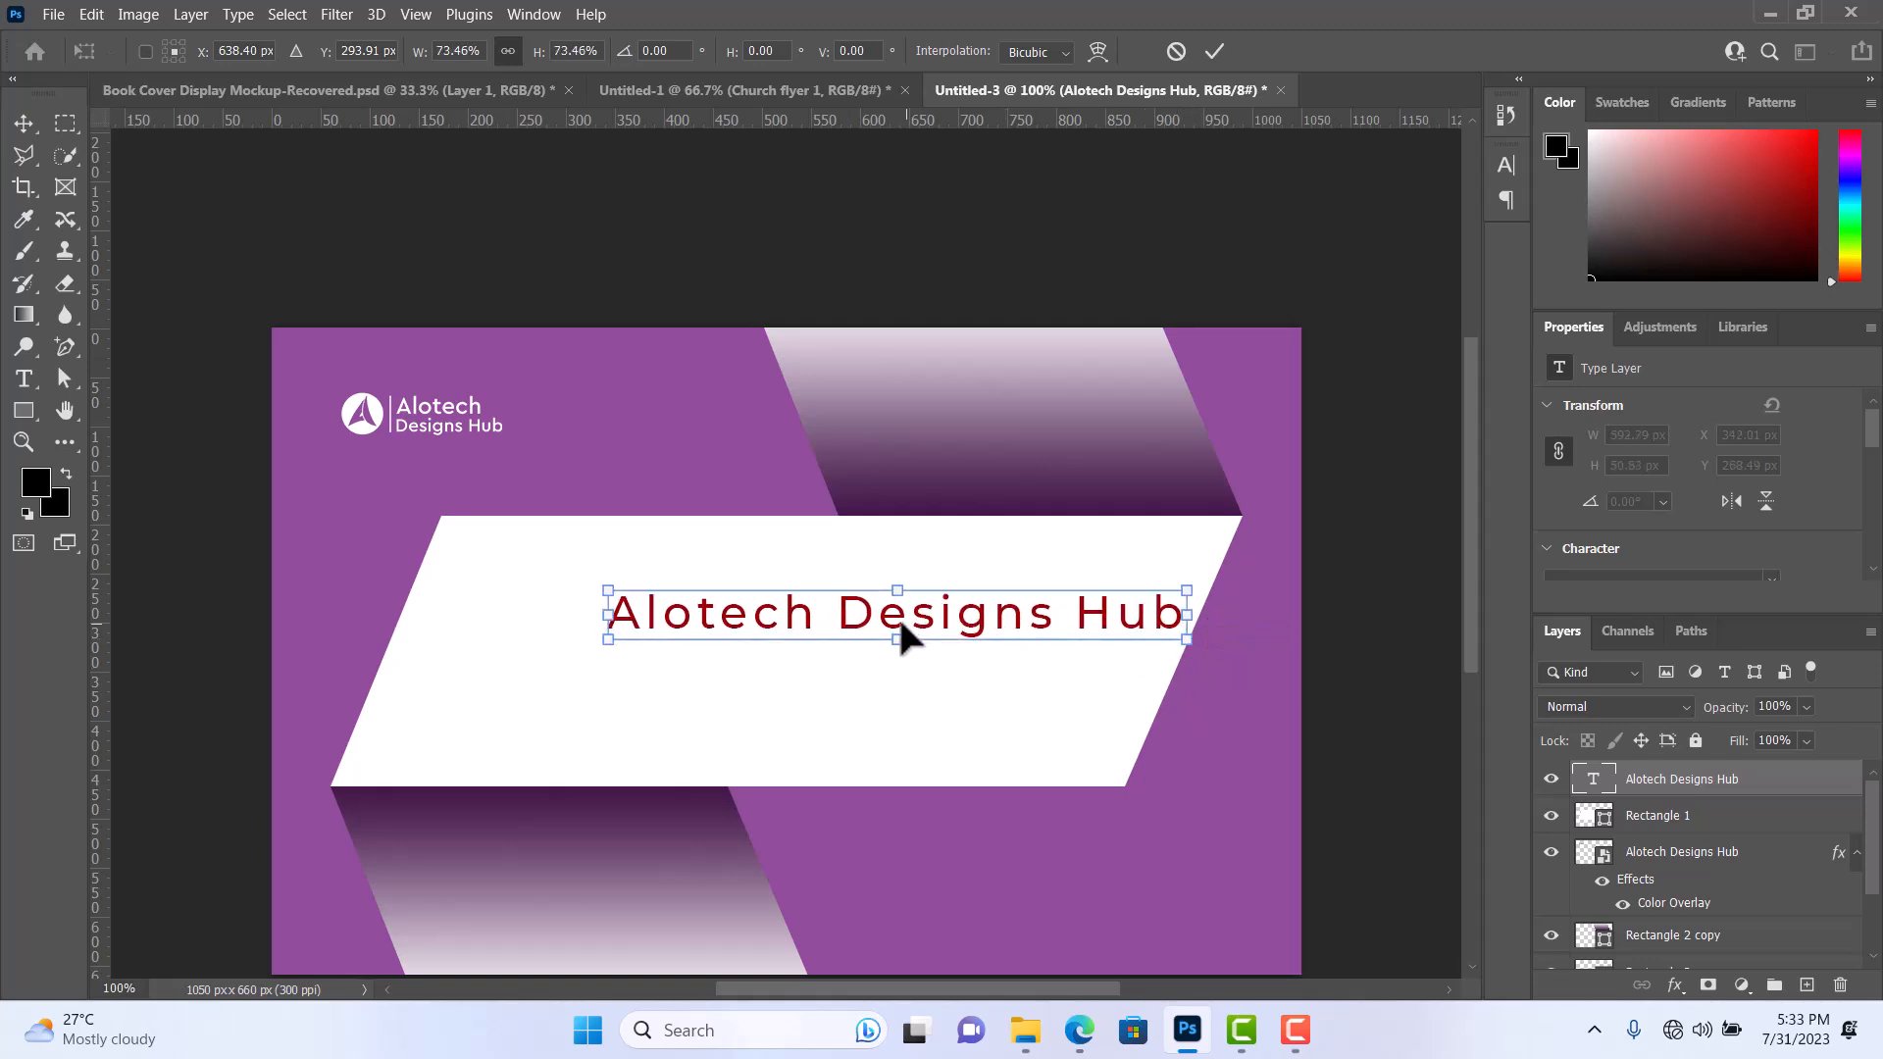
mouse_move(902, 635)
left_mouse_down()
mouse_move(853, 637)
mouse_move(891, 630)
left_mouse_up()
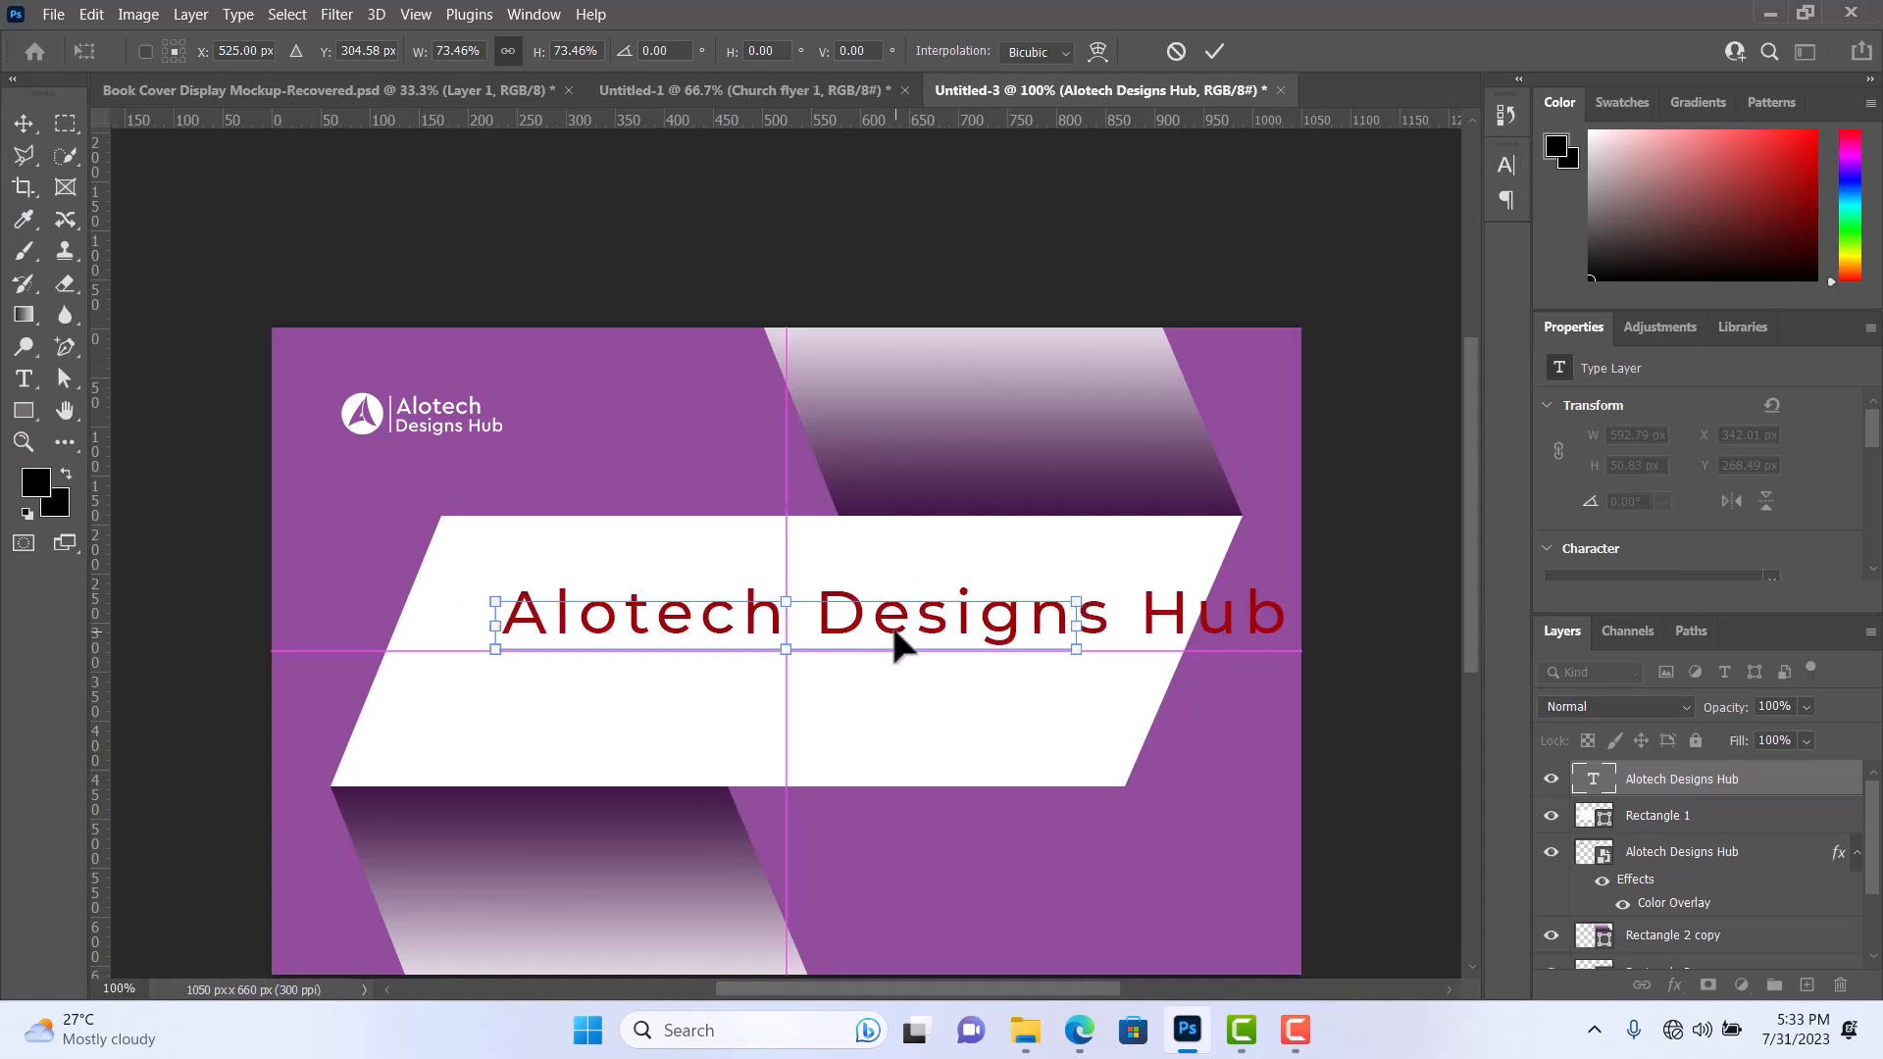
left_click(1215, 51)
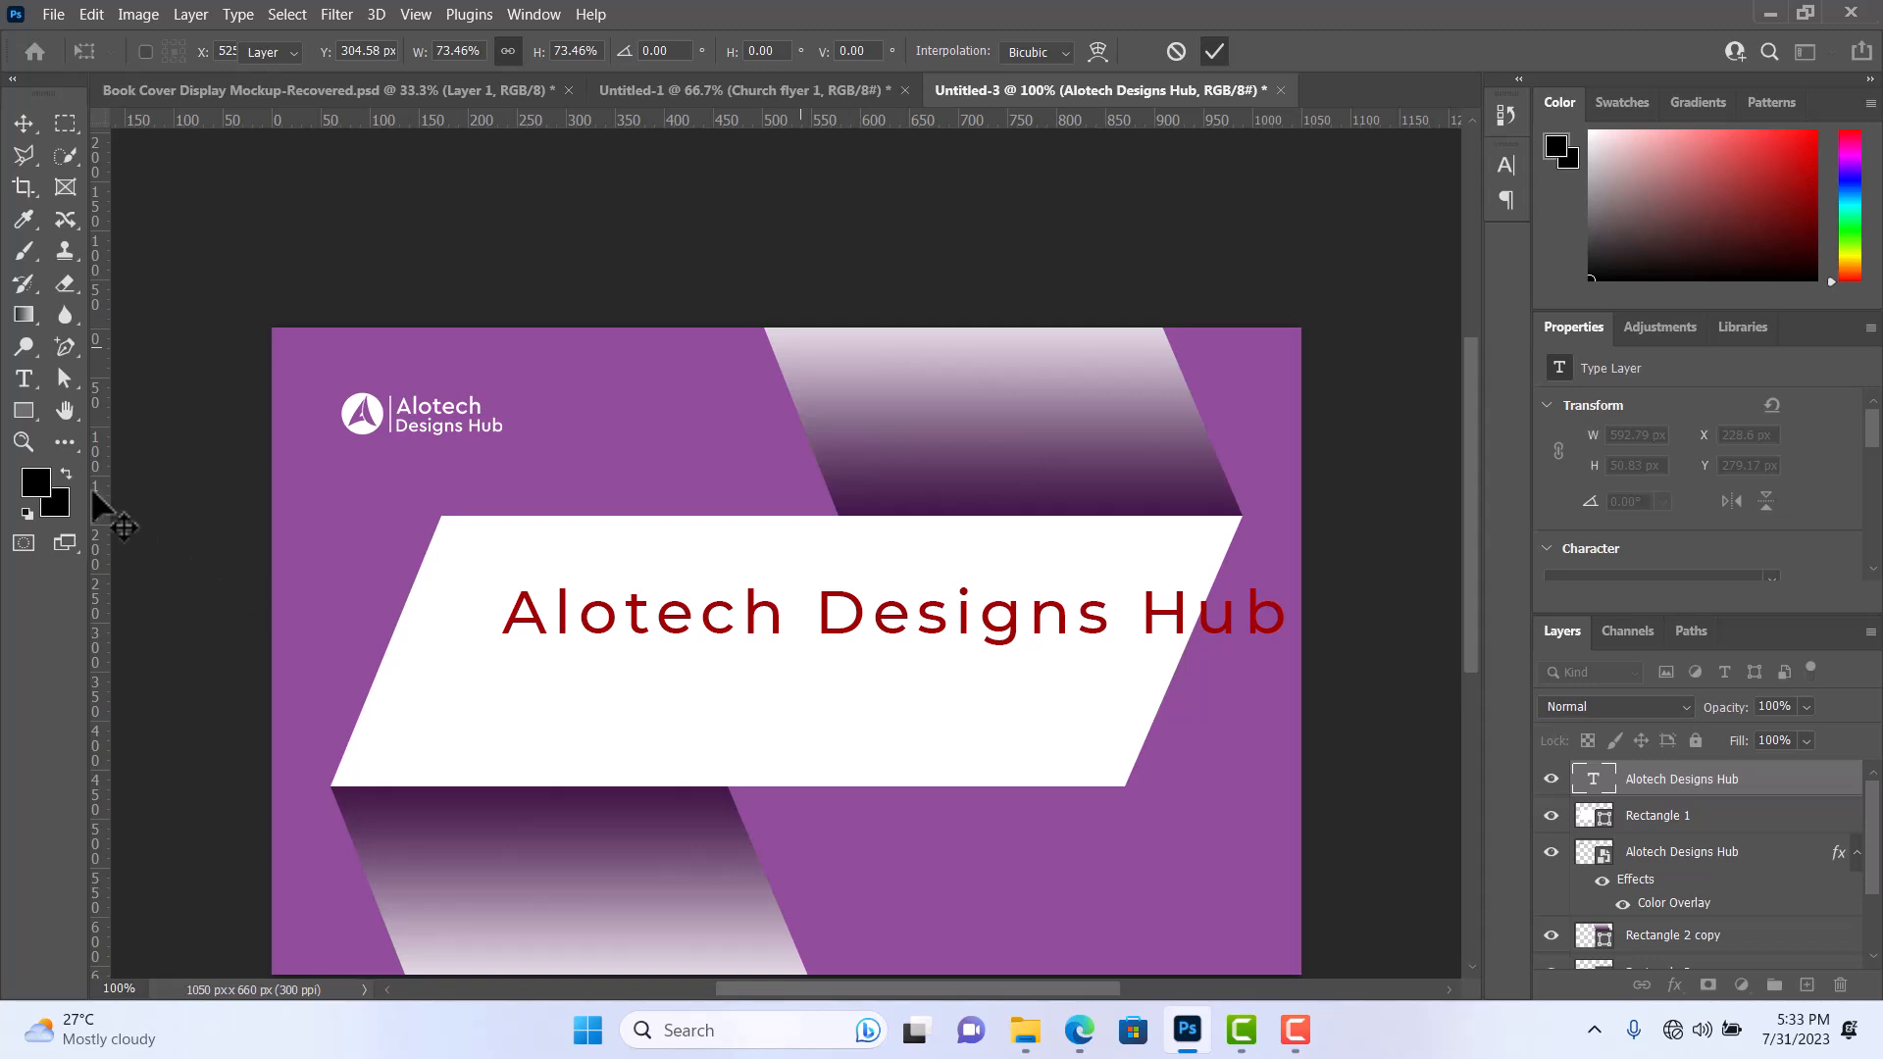
Recolour the "Alotech Designs Hub" text with the purple sampled from the card background (#914d9a) and set its font style to SemiBold.
left_click(29, 382)
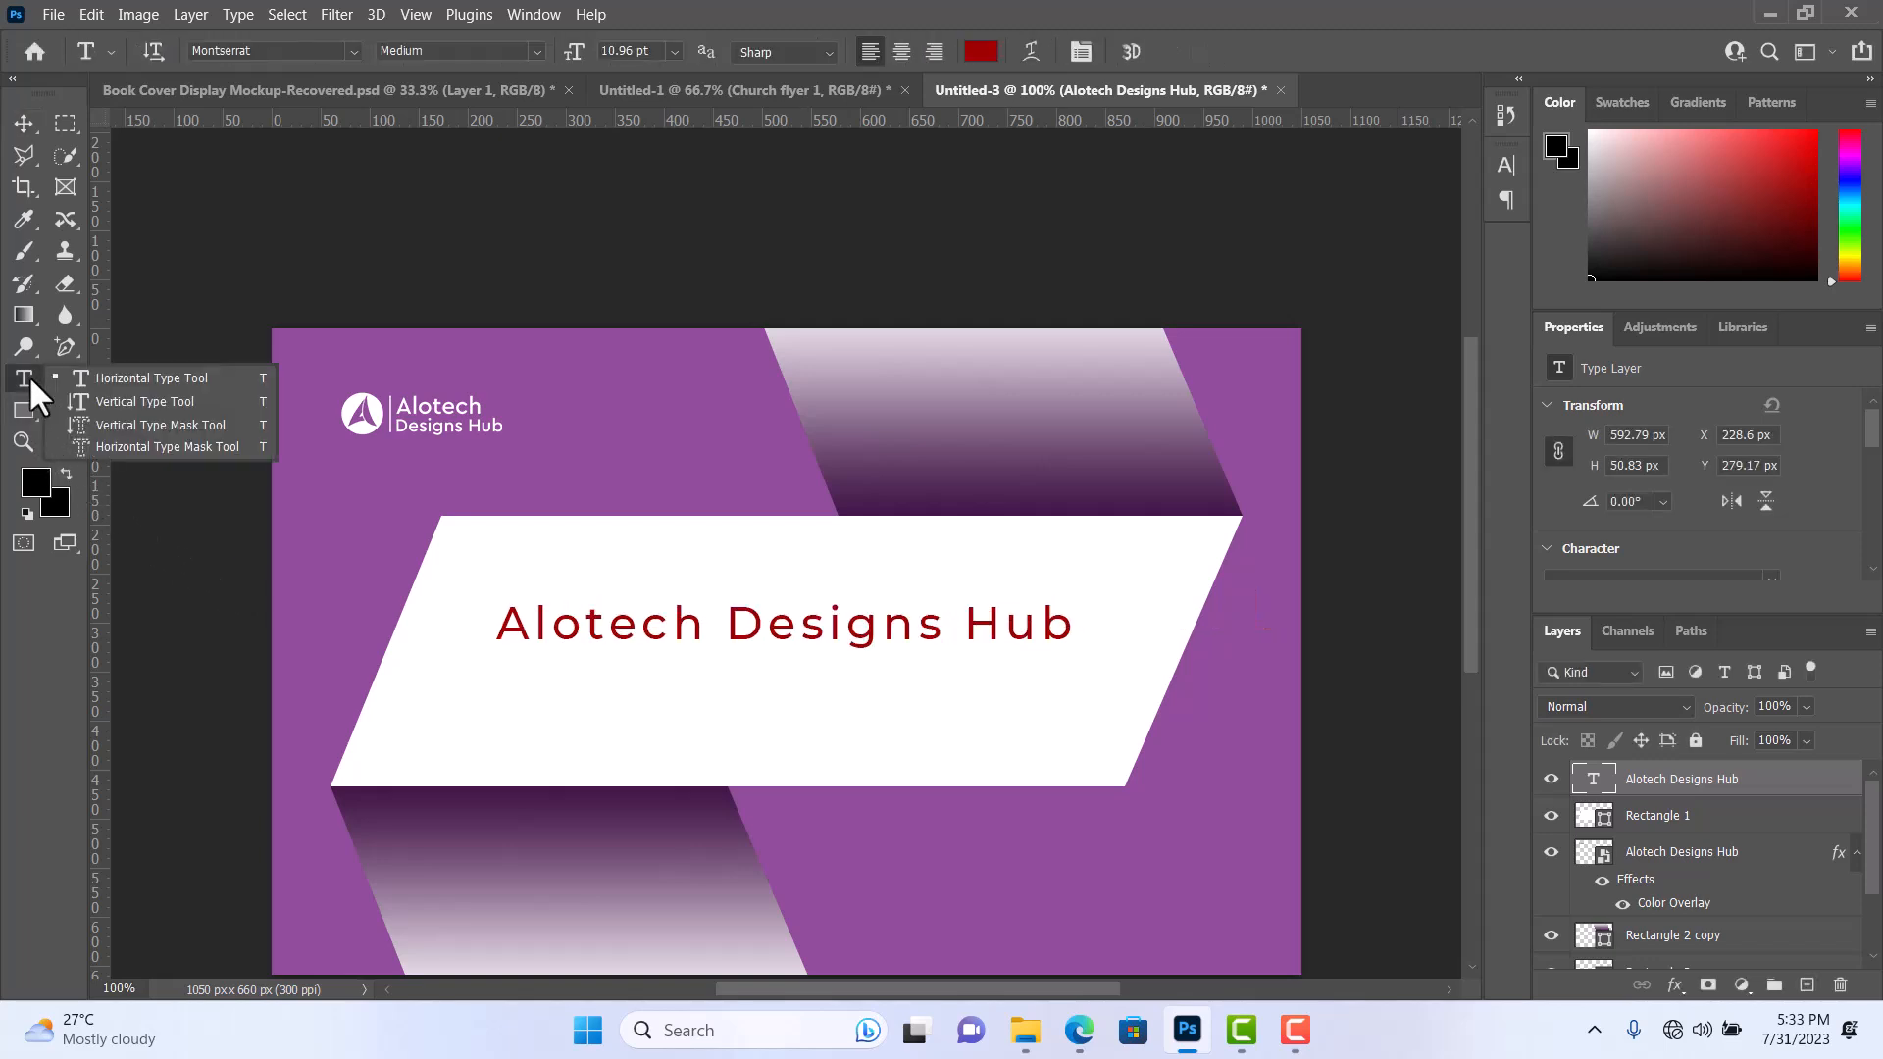
left_click(985, 59)
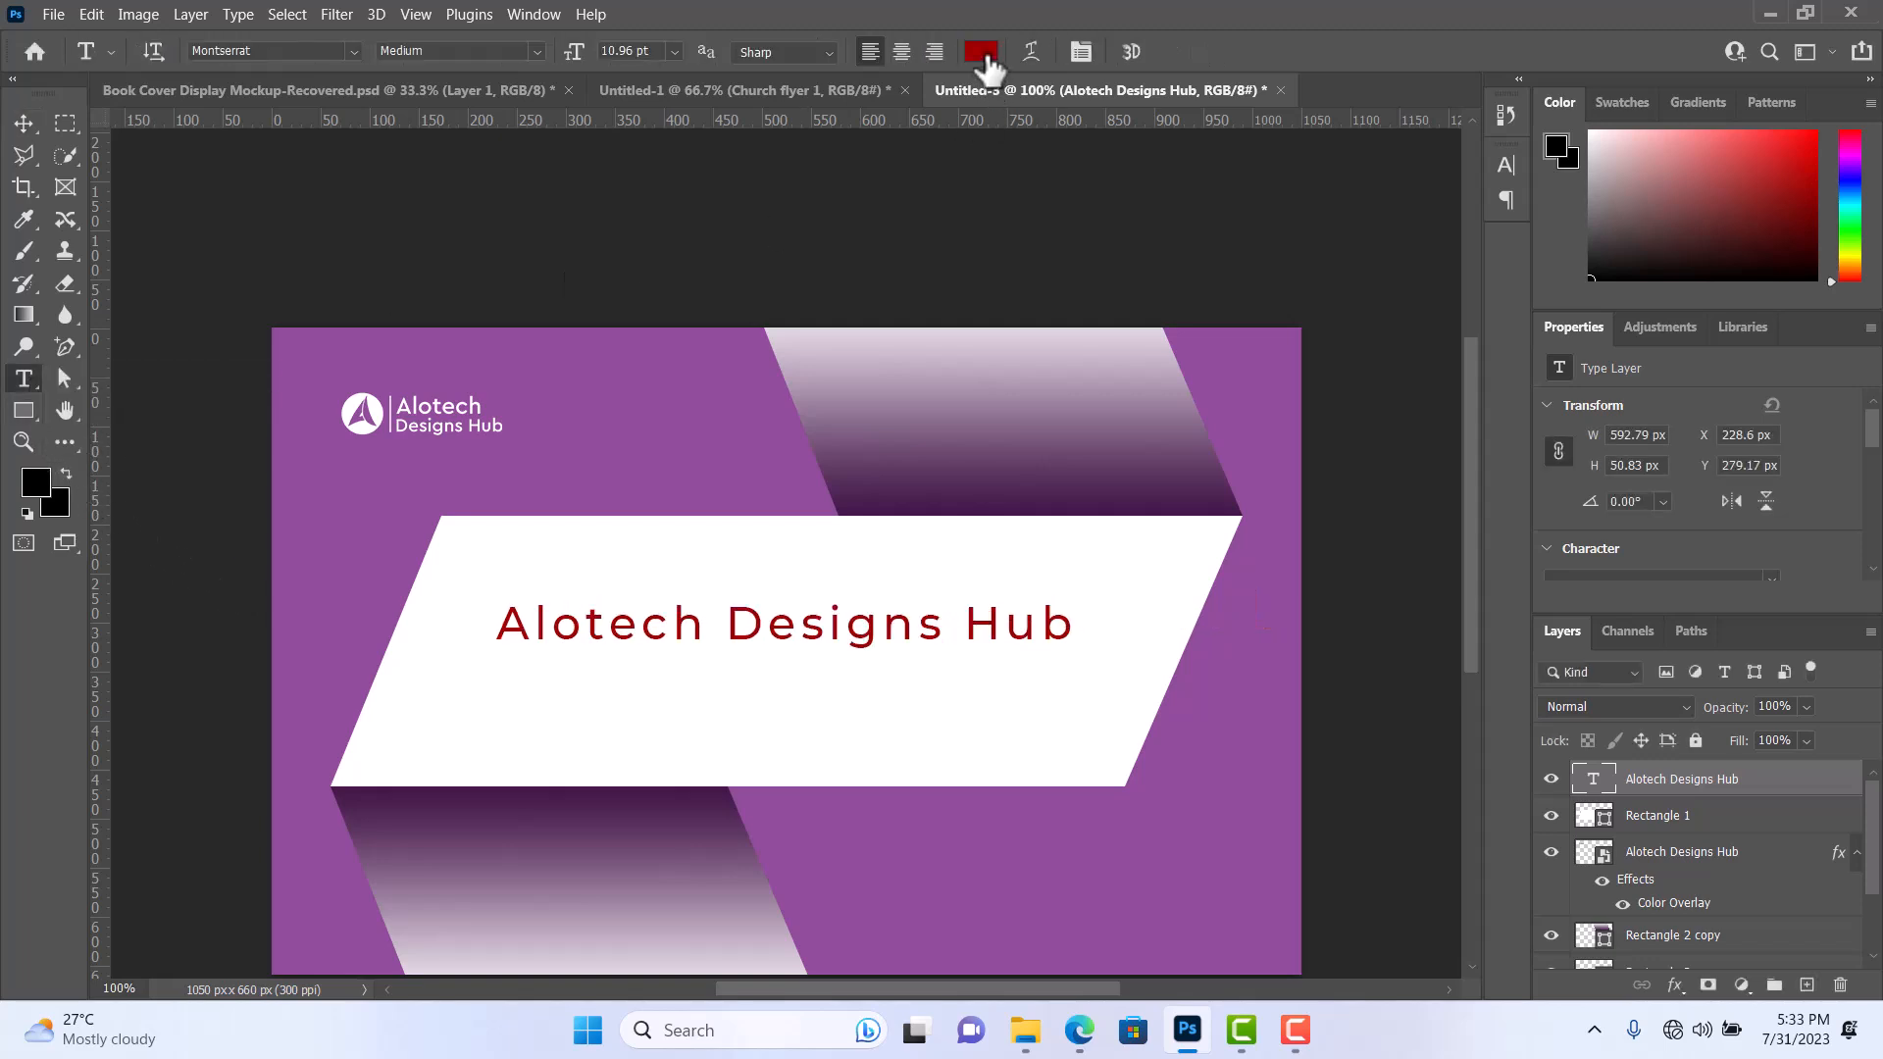
left_click(982, 54)
left_click(643, 399)
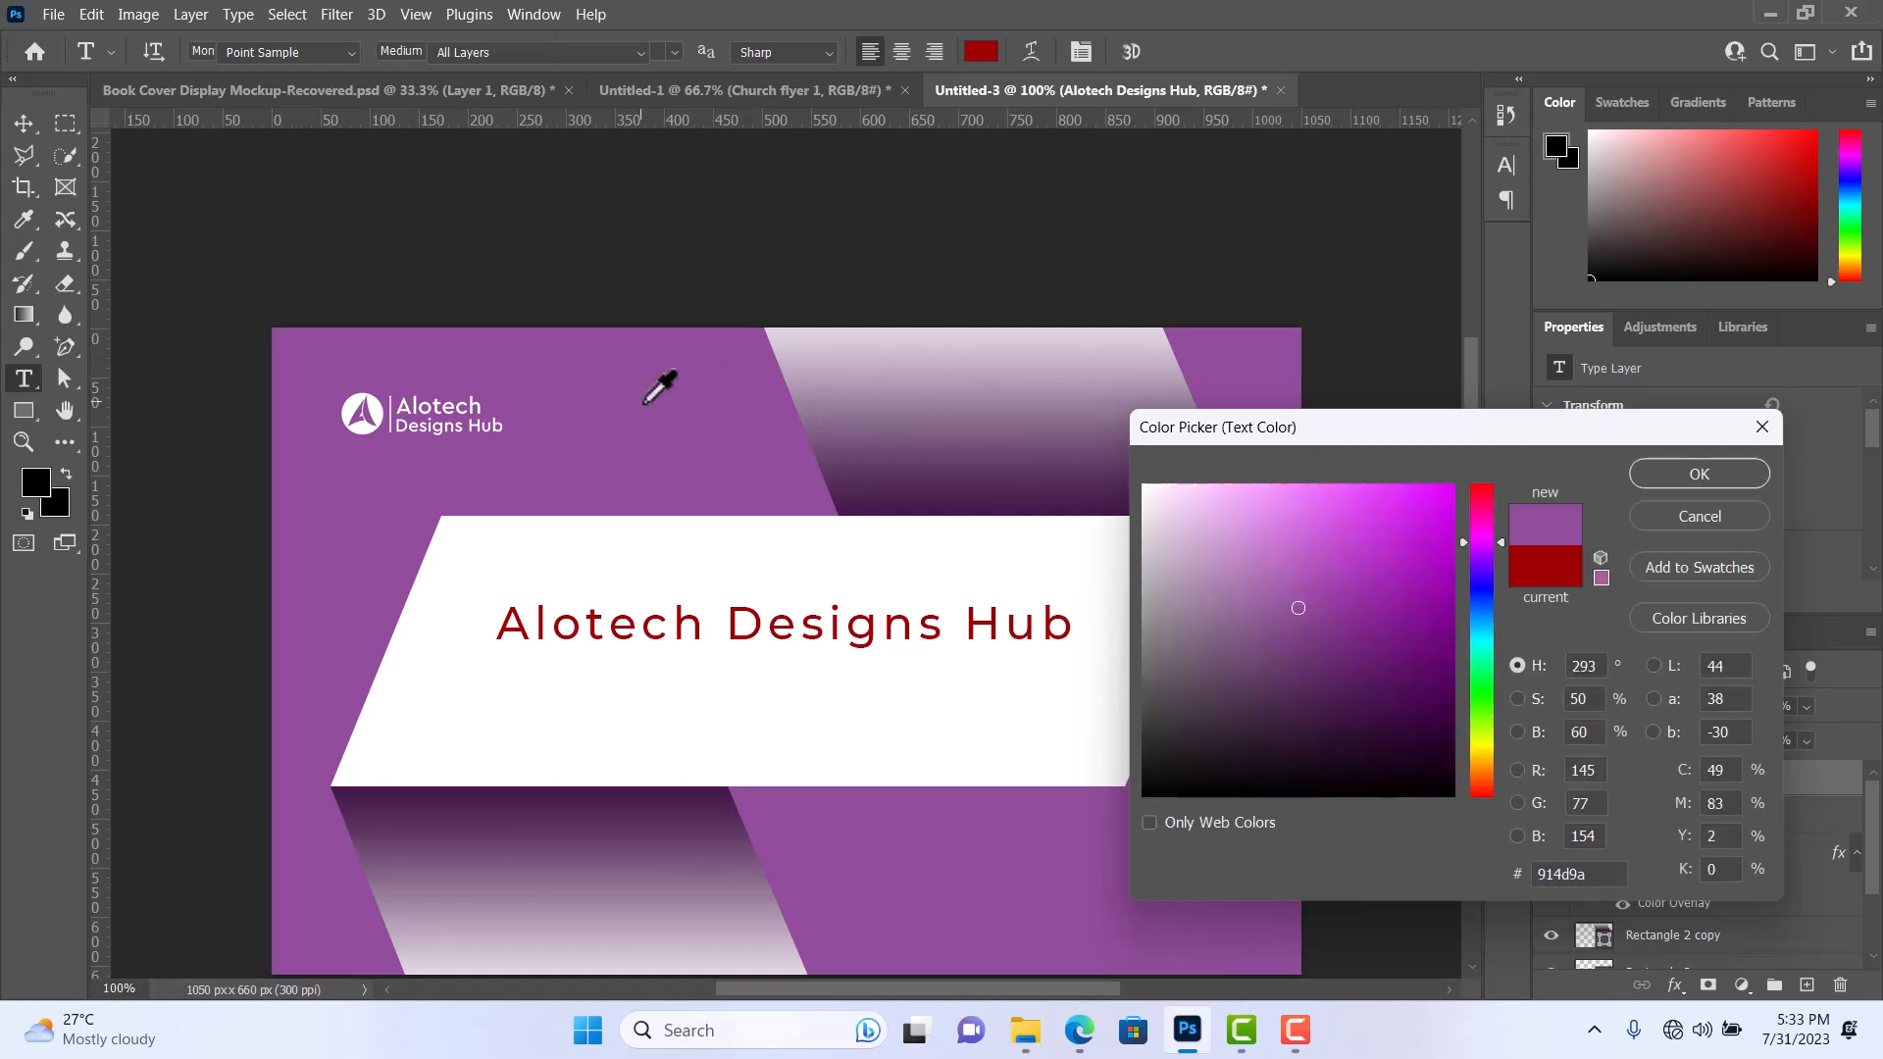
left_click(1715, 471)
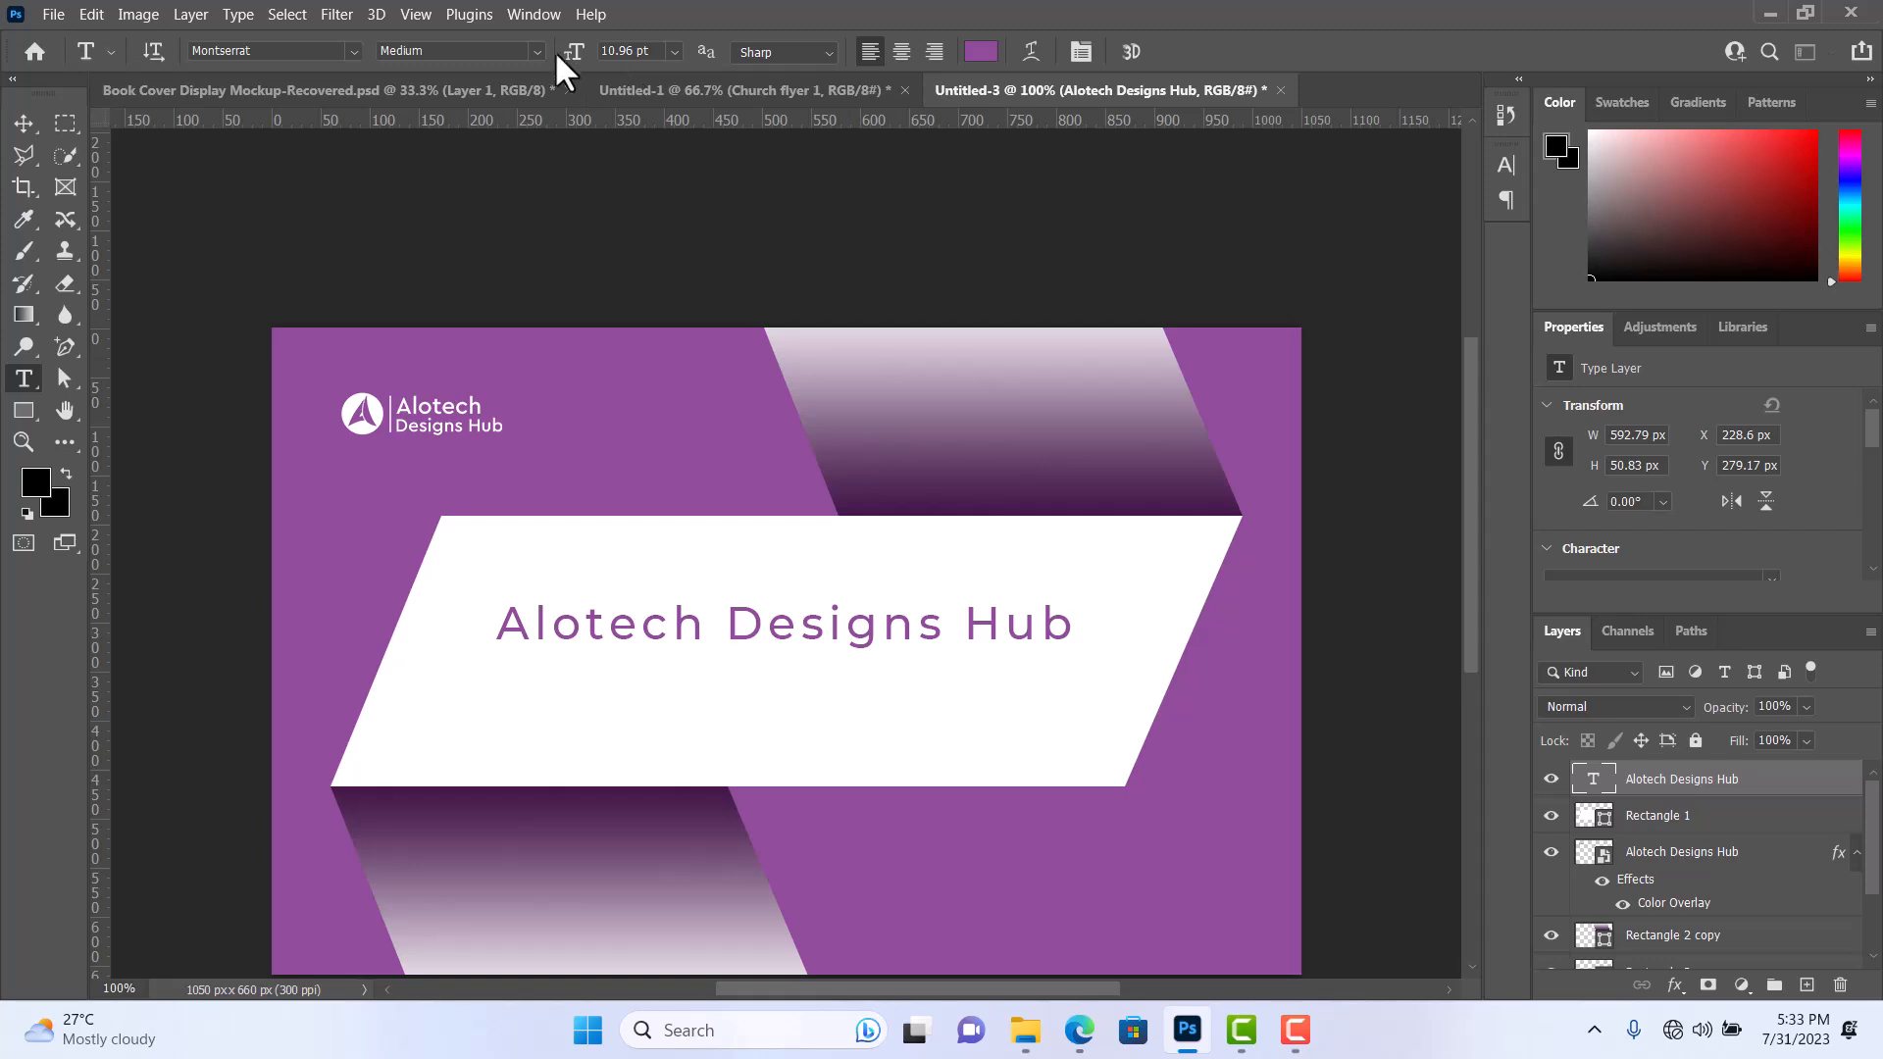
left_click(537, 52)
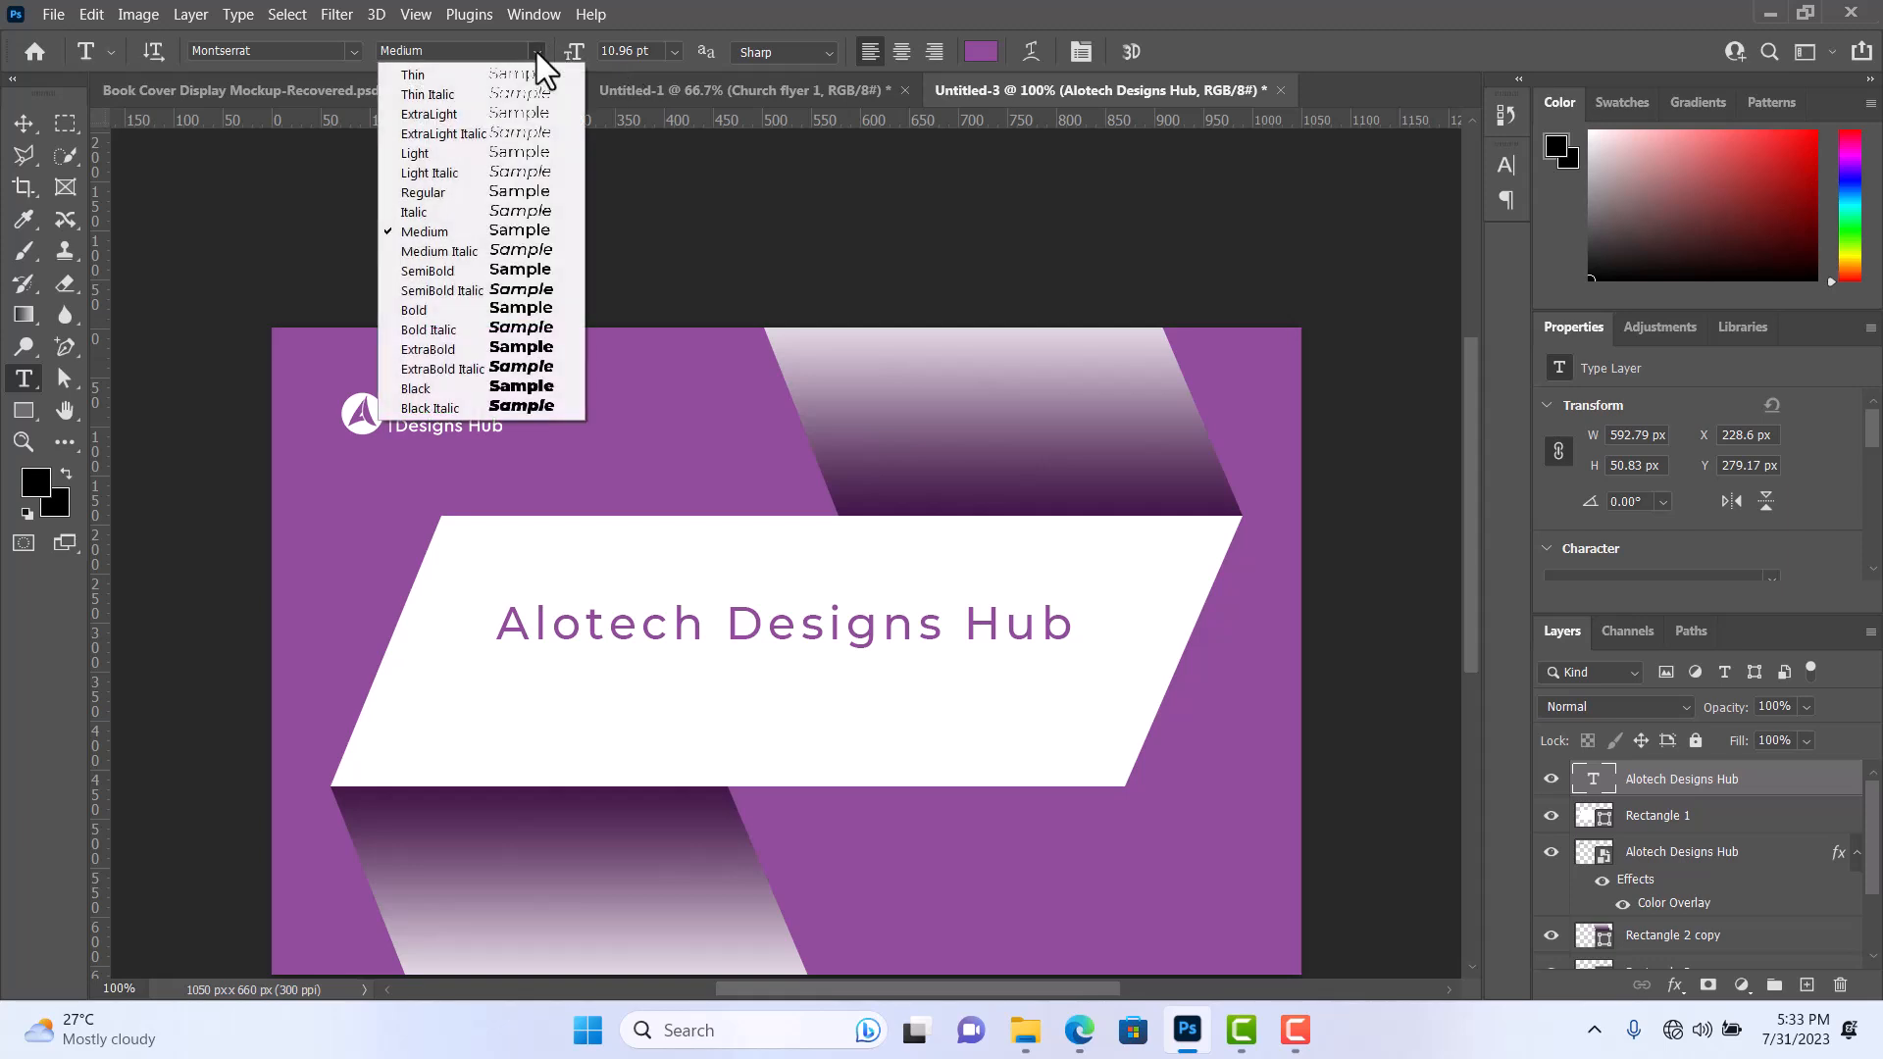
left_click(420, 272)
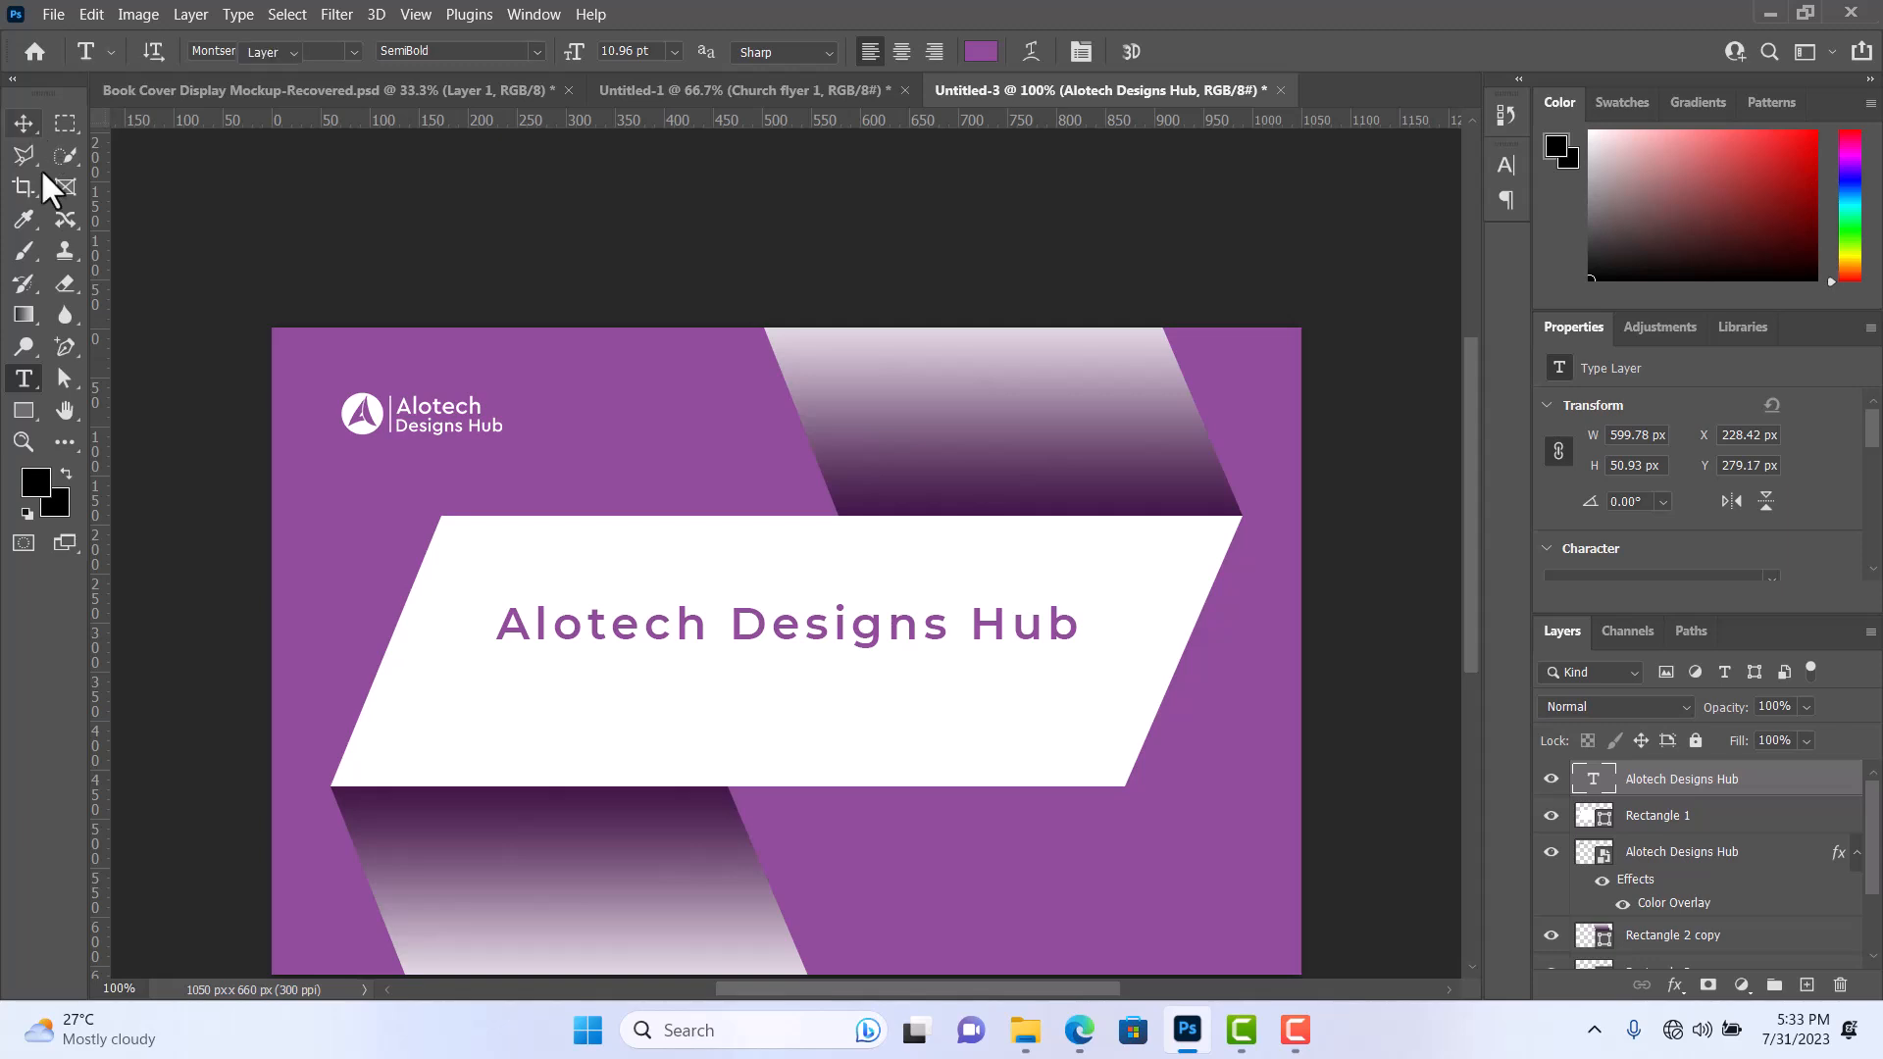
Duplicate the "Alotech Designs Hub" text directly below the original, at about Y 338 px, and change the copy's wording to "The Universal Design Hub".
key("v")
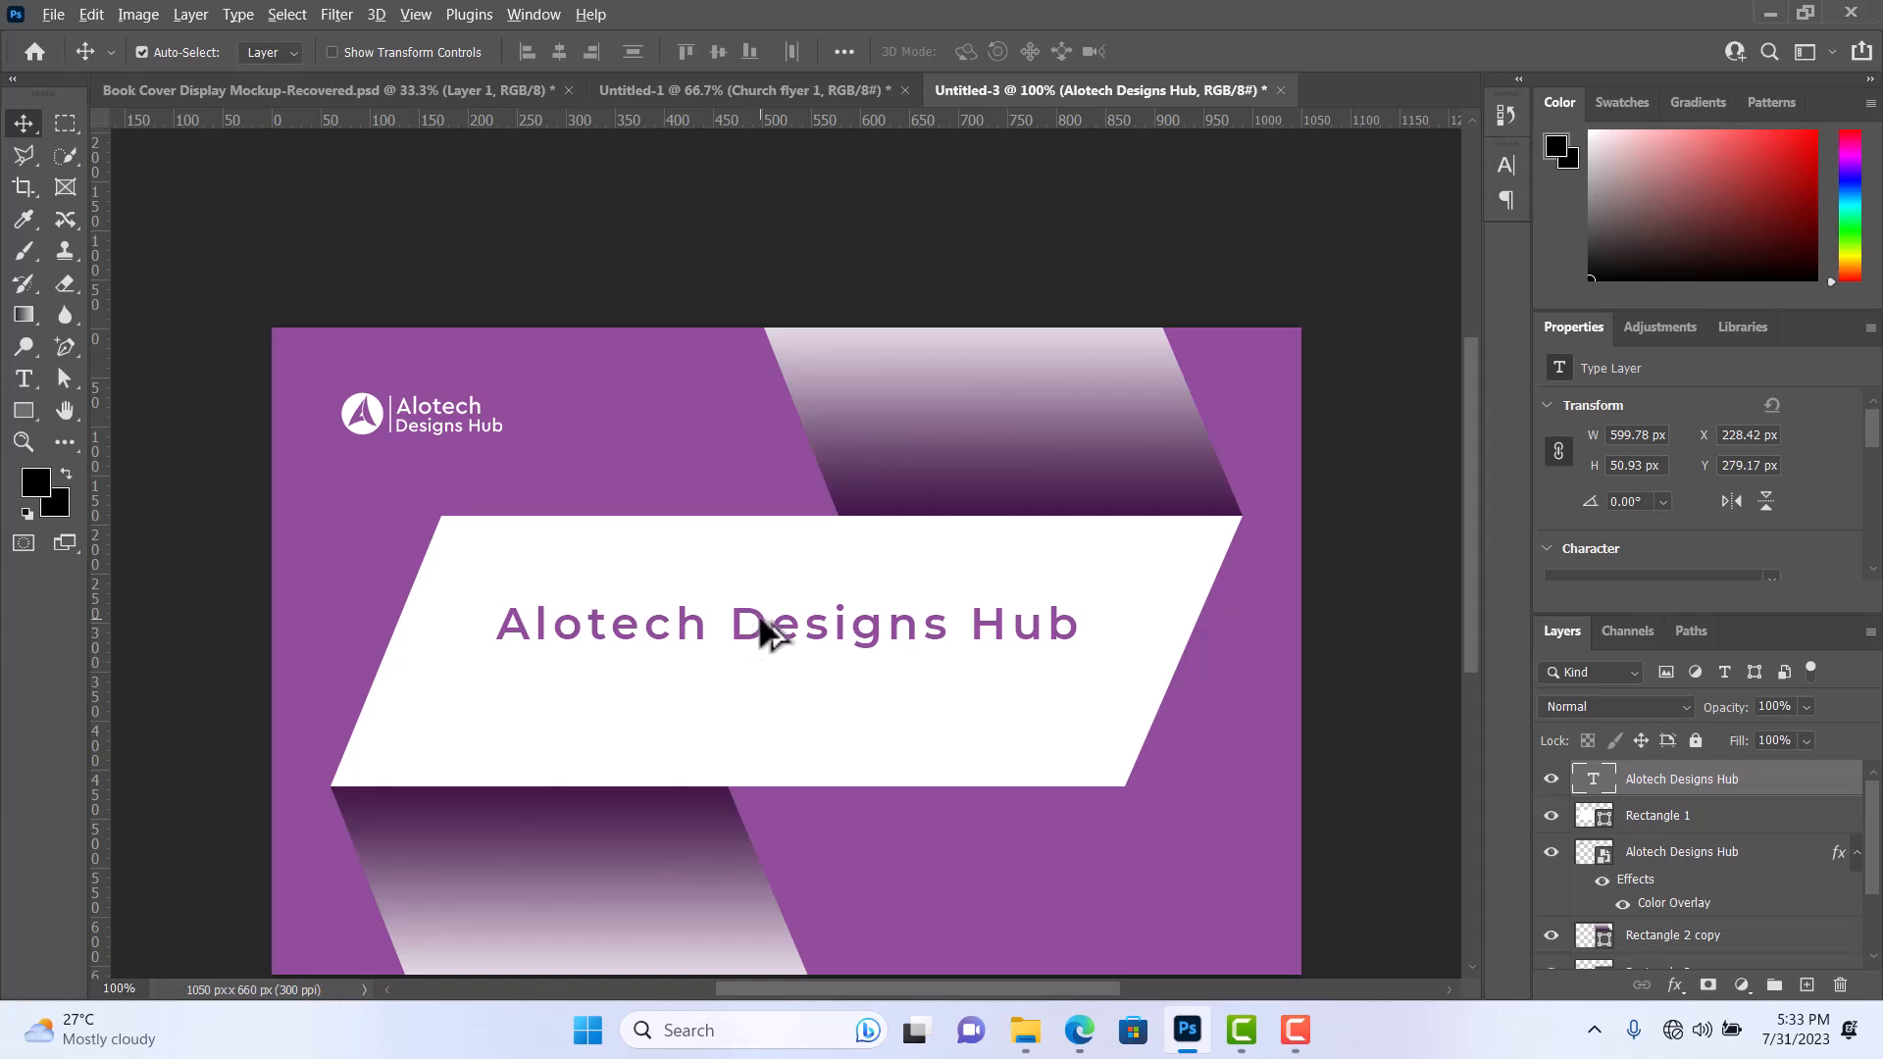
left_click_drag(758, 619, 760, 692)
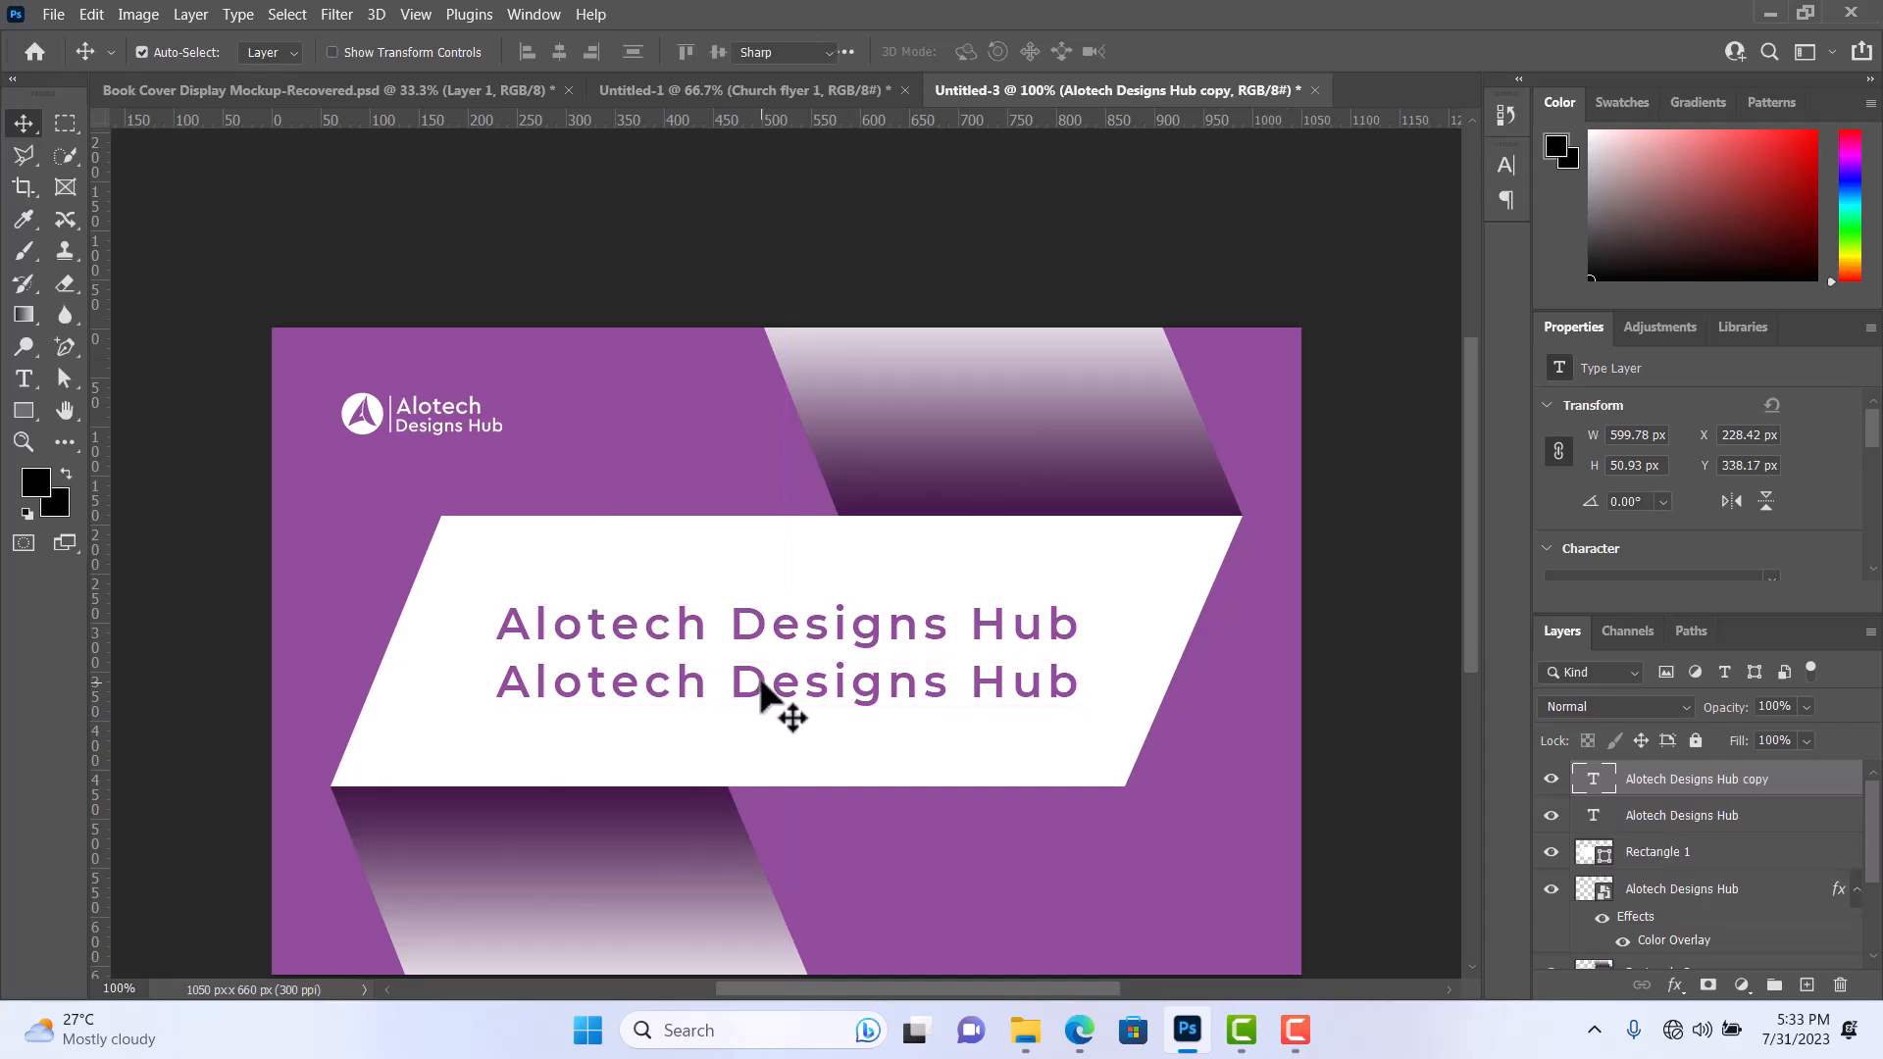
double_click(761, 683)
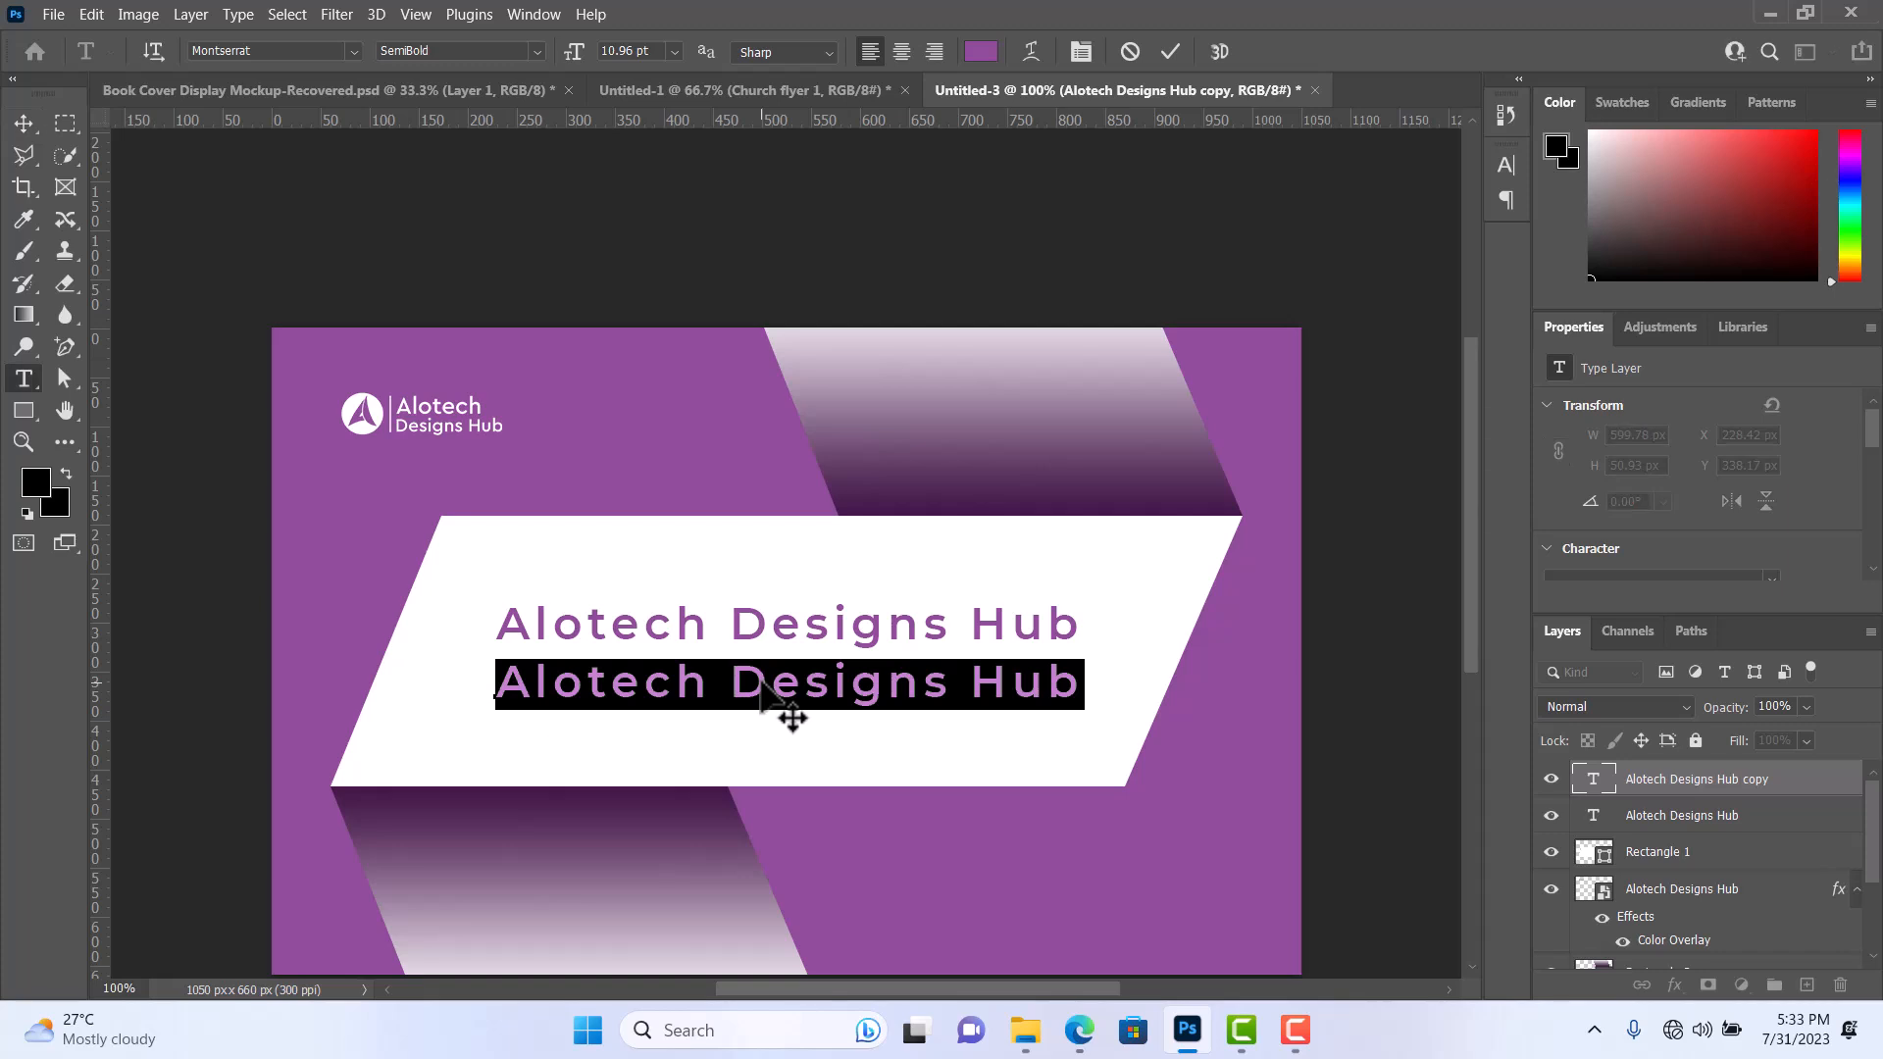
type("The")
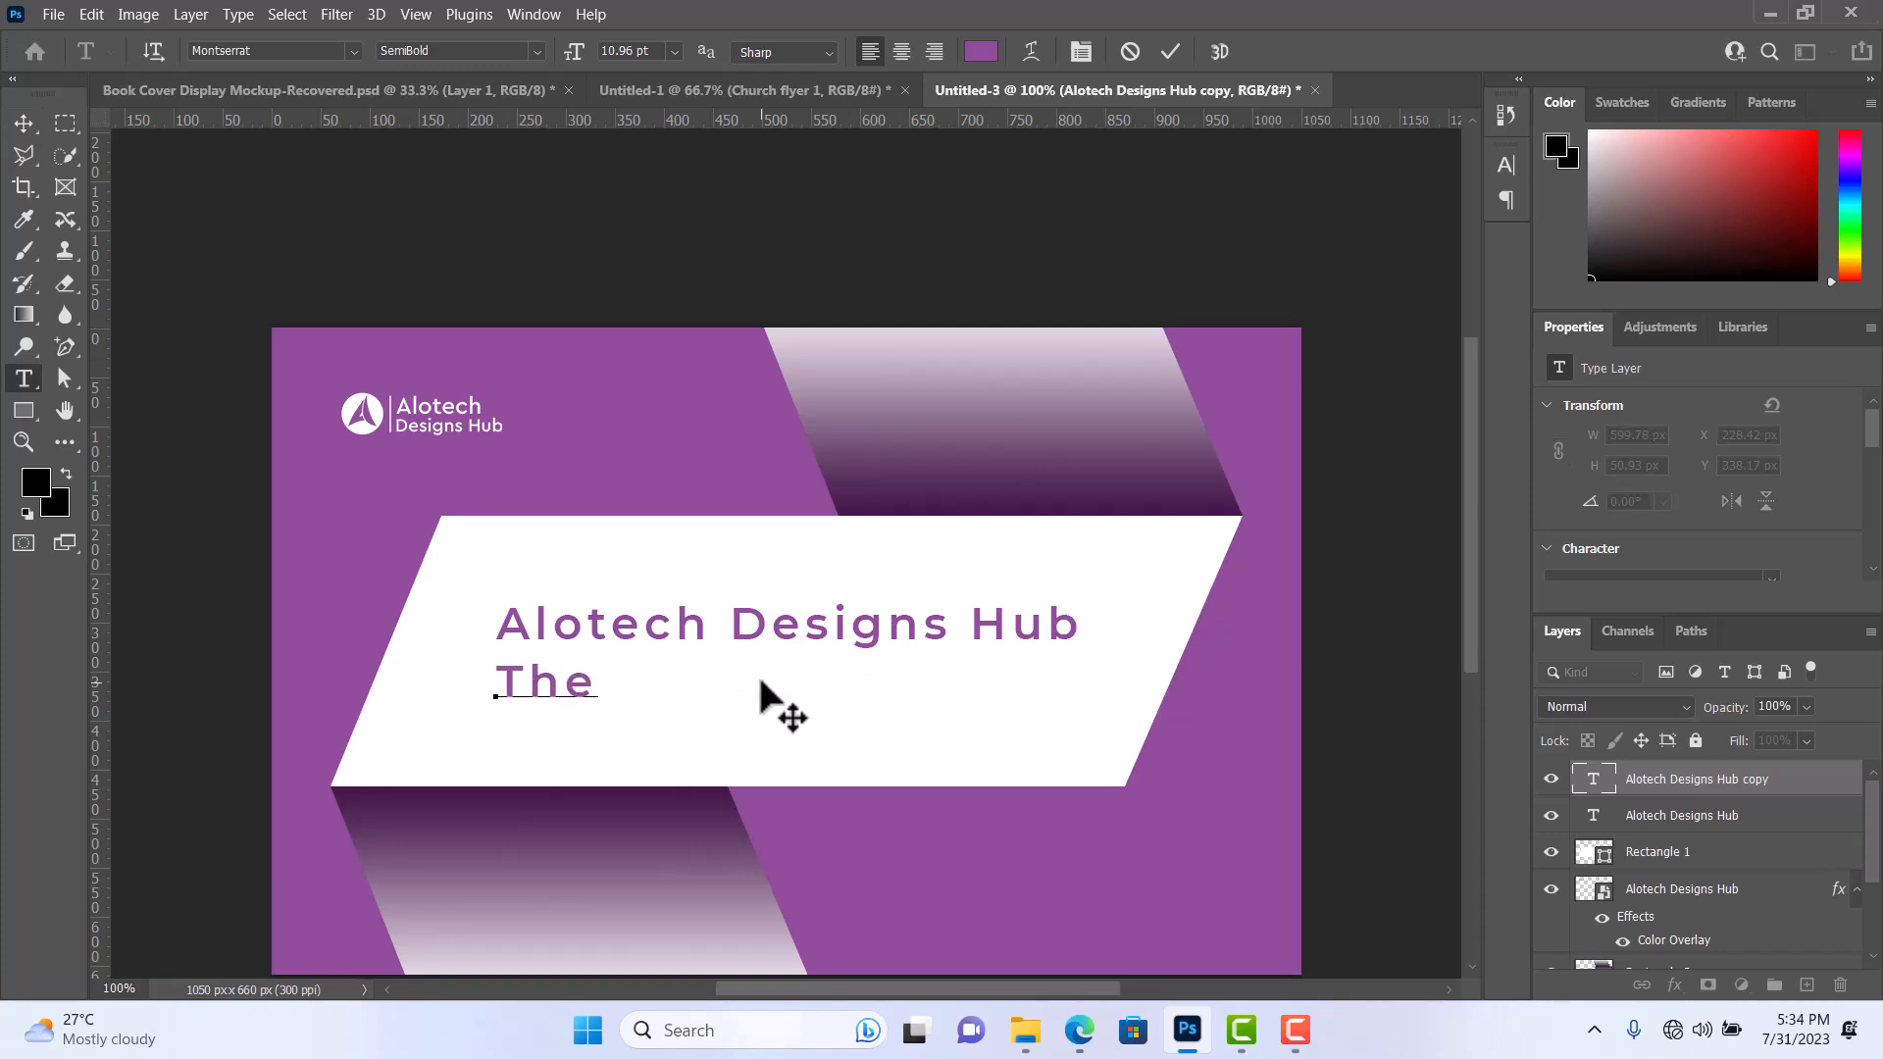
type(" Unive")
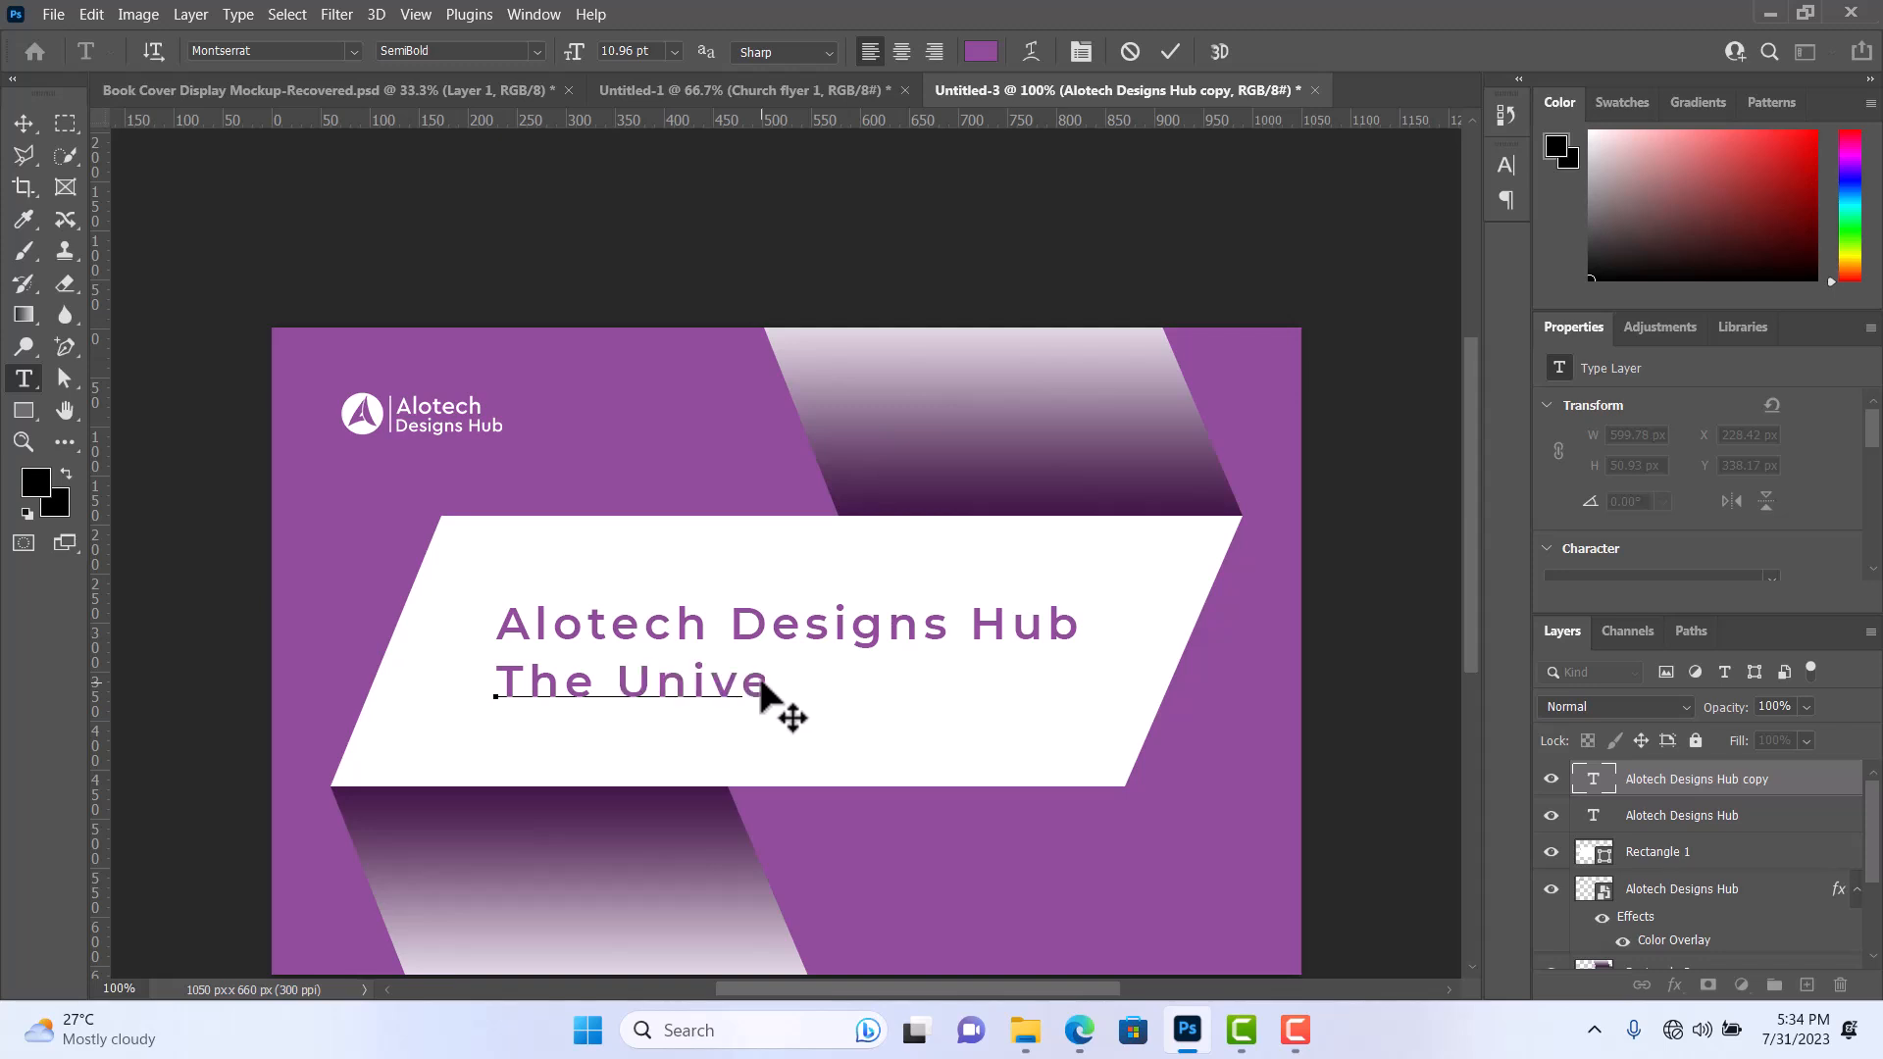
type("rse ")
type("Desi")
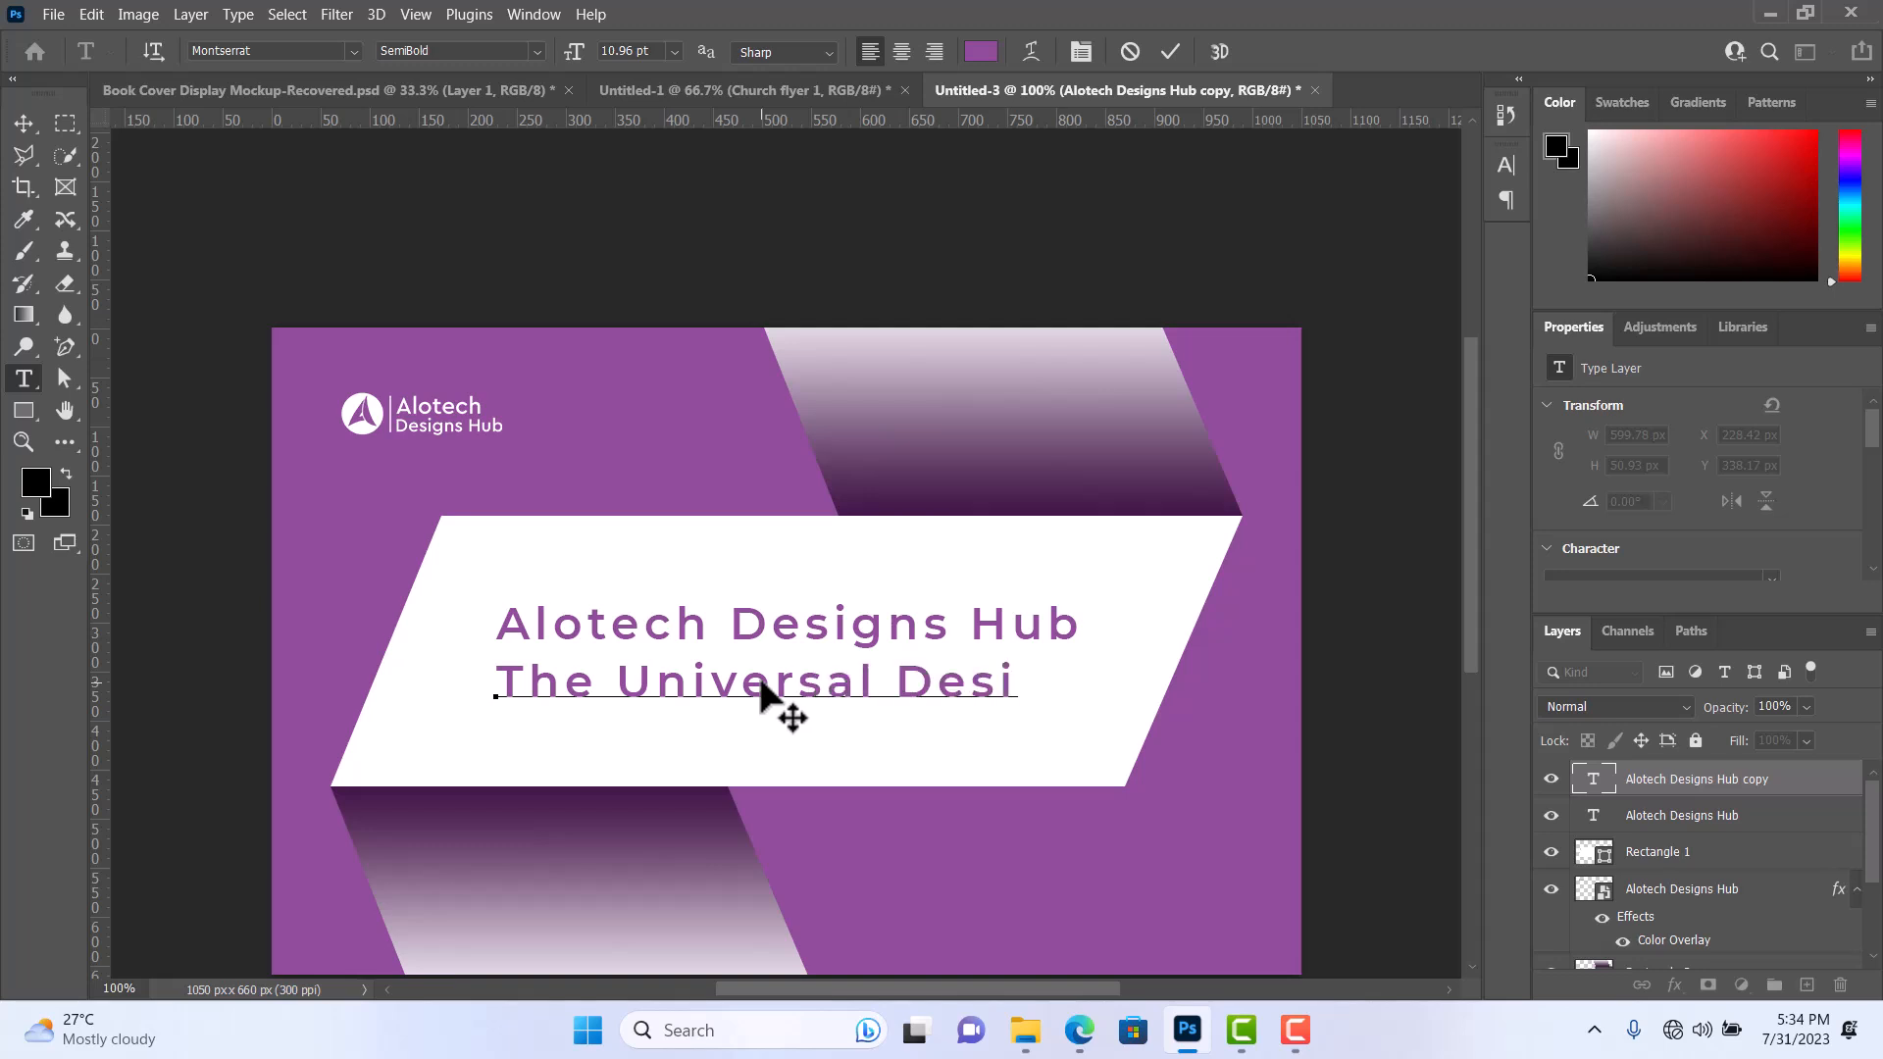
type("gn")
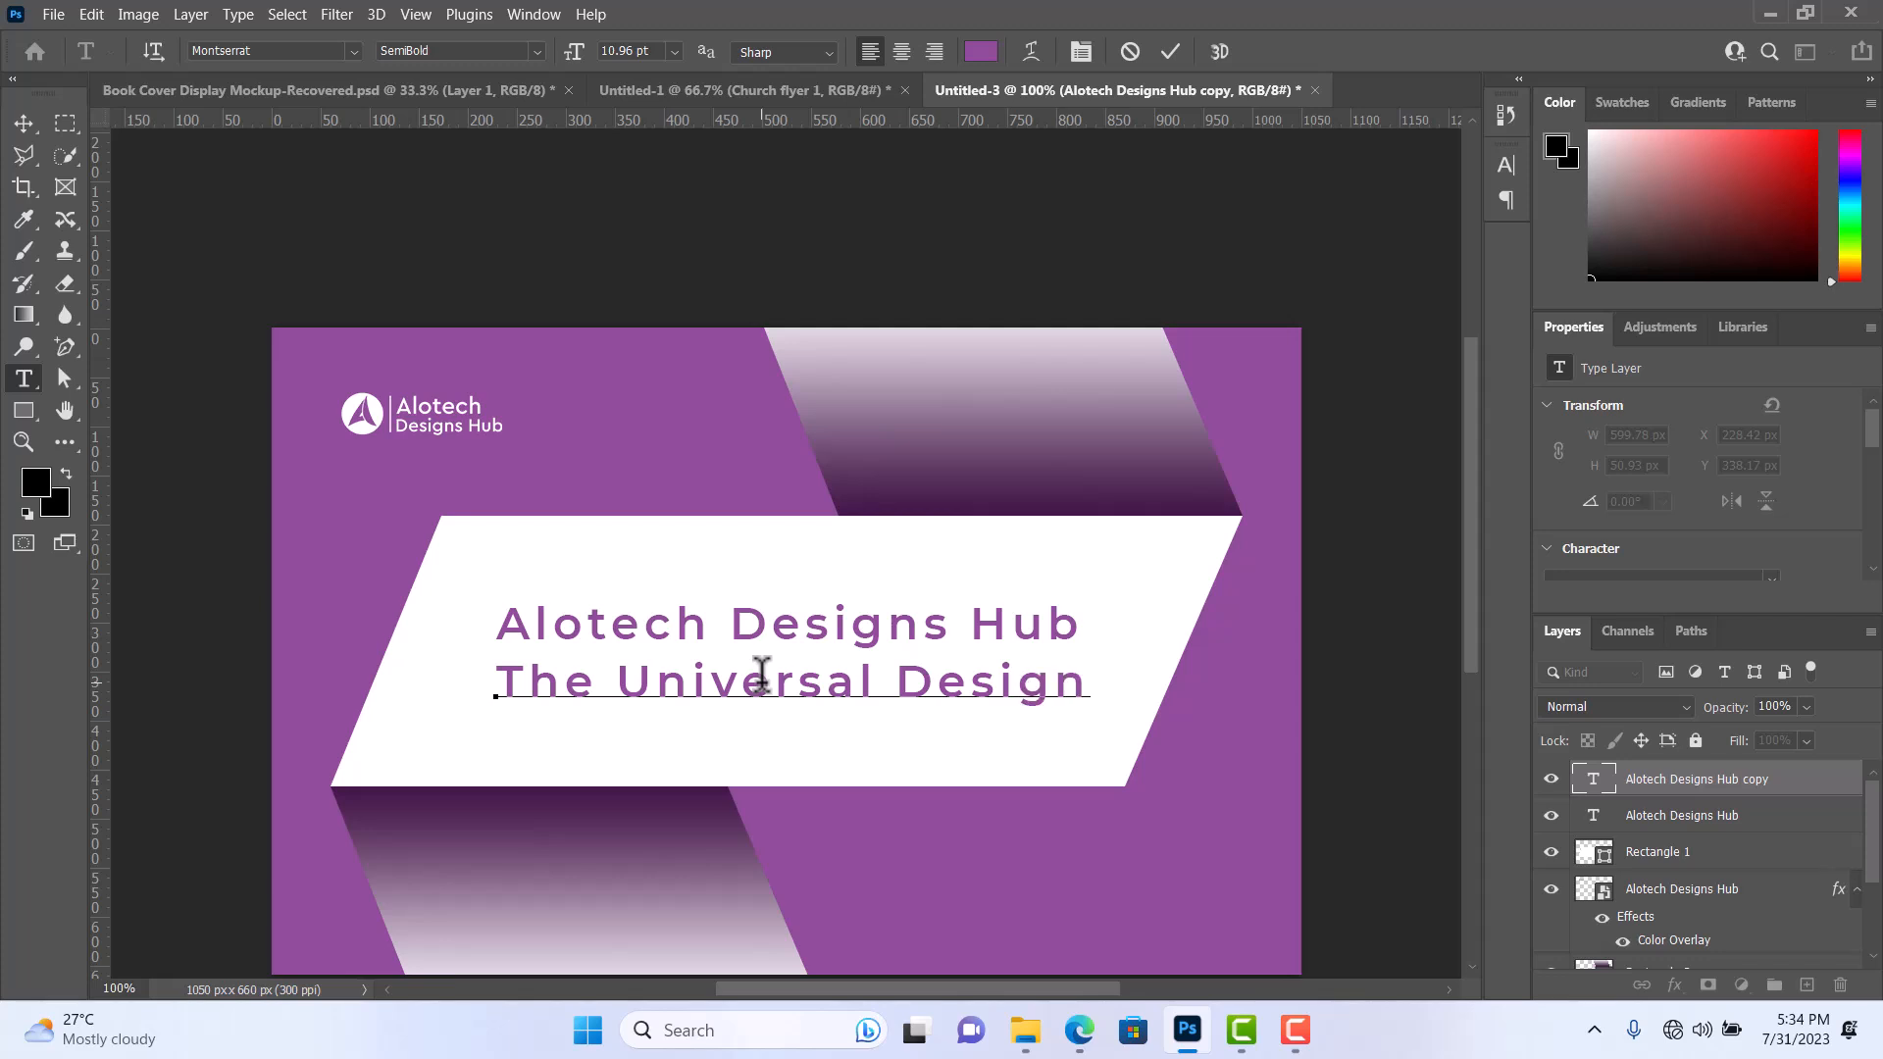
type(" Hub")
left_click(1170, 52)
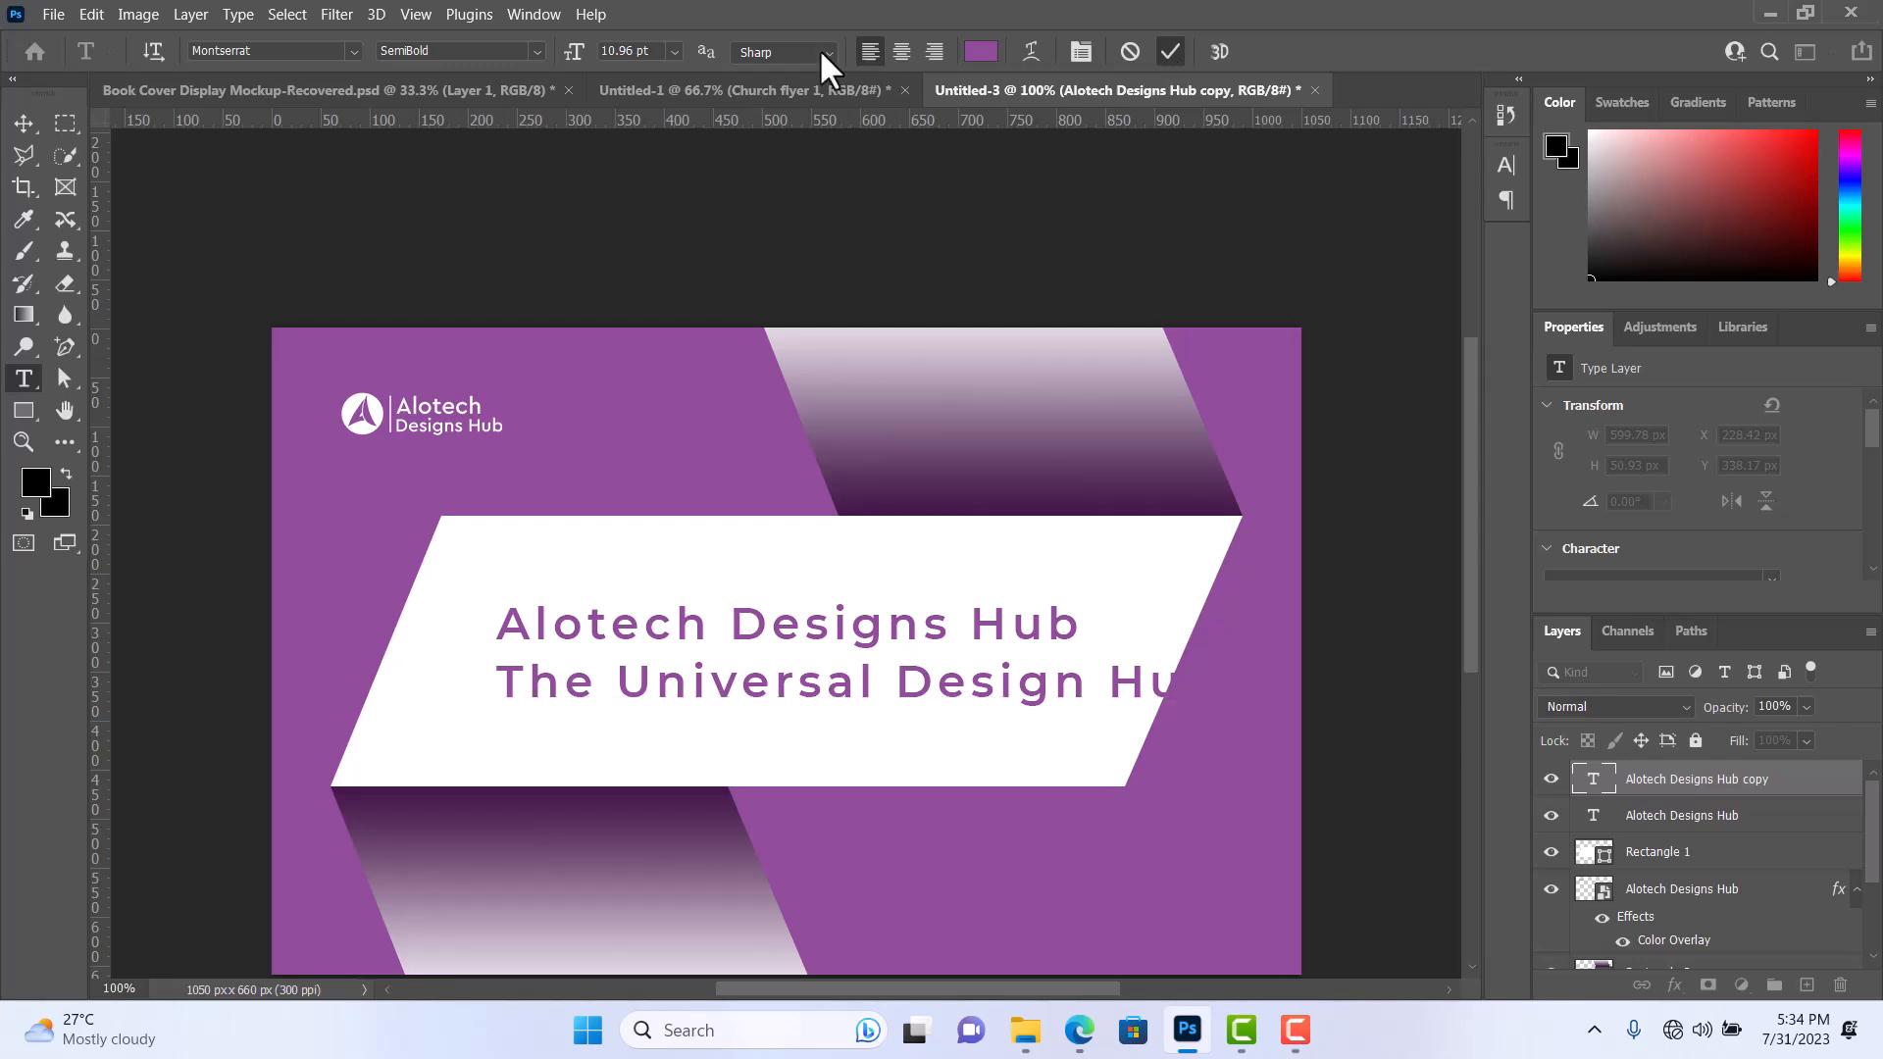
Set the font style of the "The Universal Design Hub" text to Light.
right_click(25, 380)
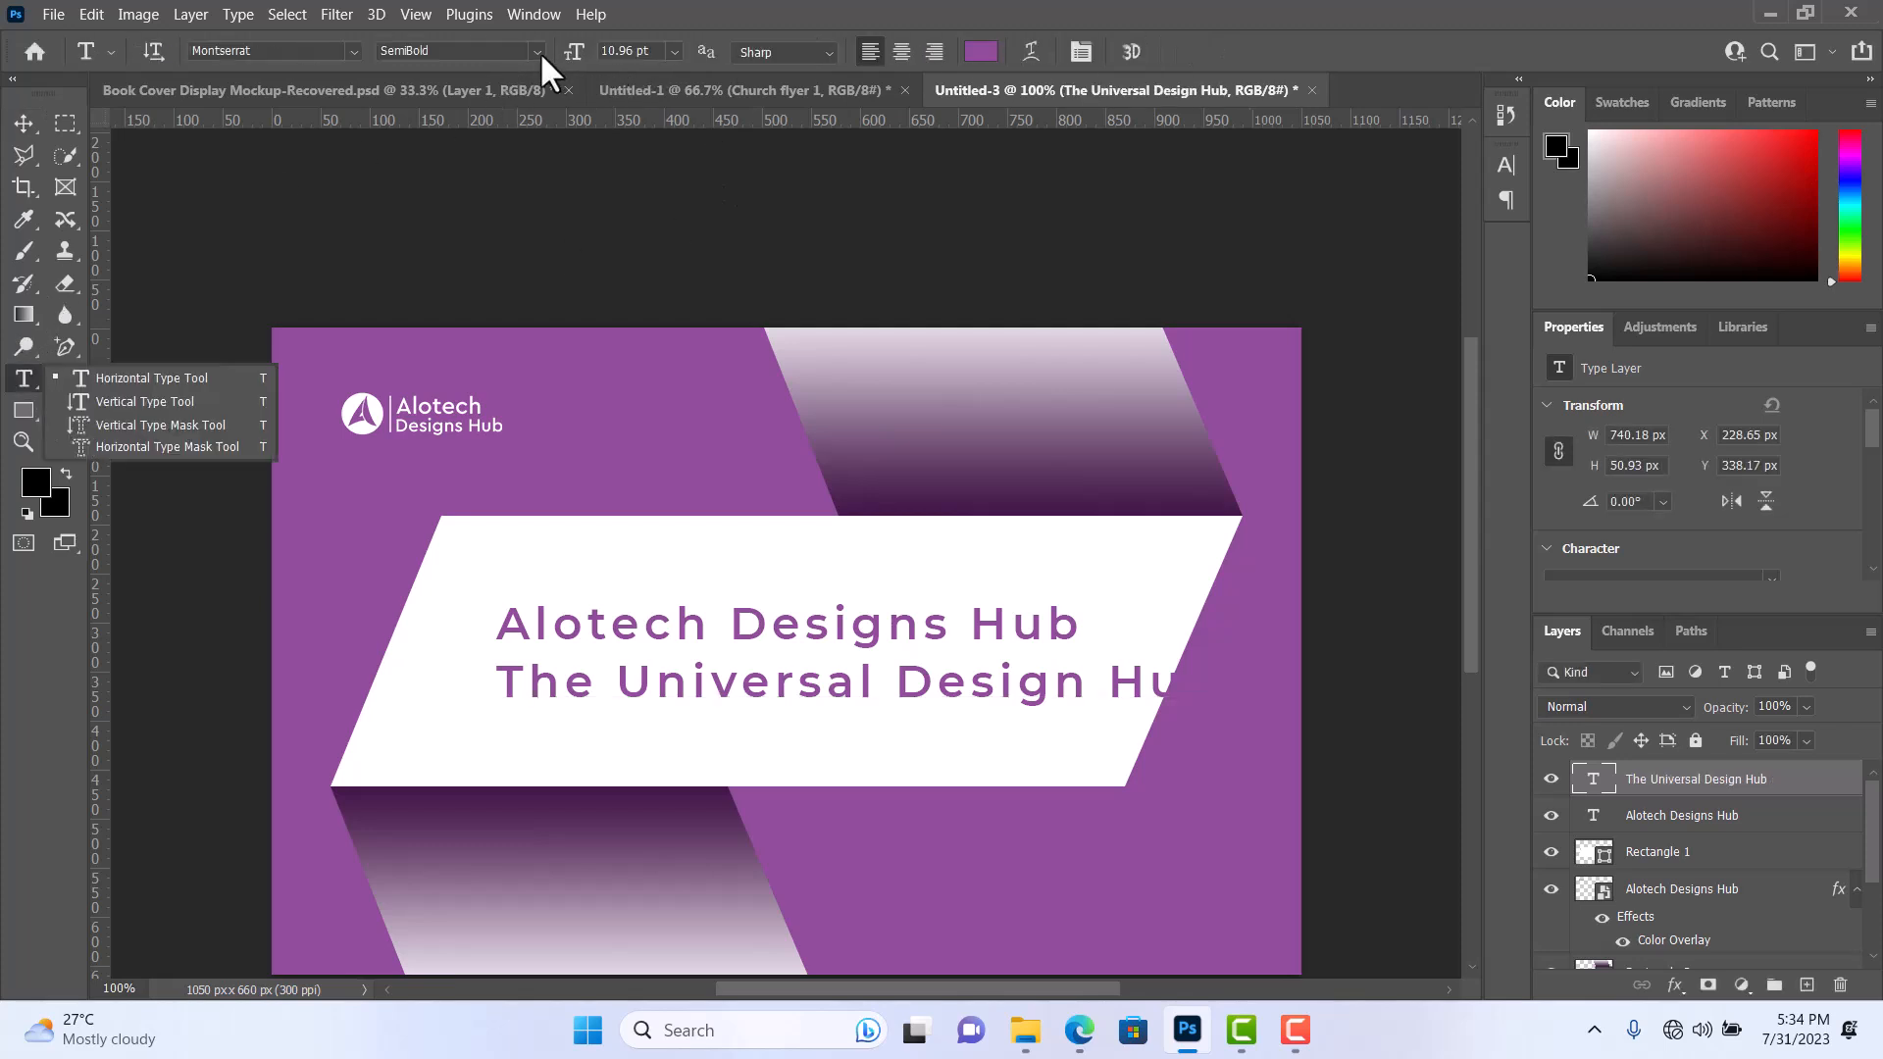
left_click(538, 51)
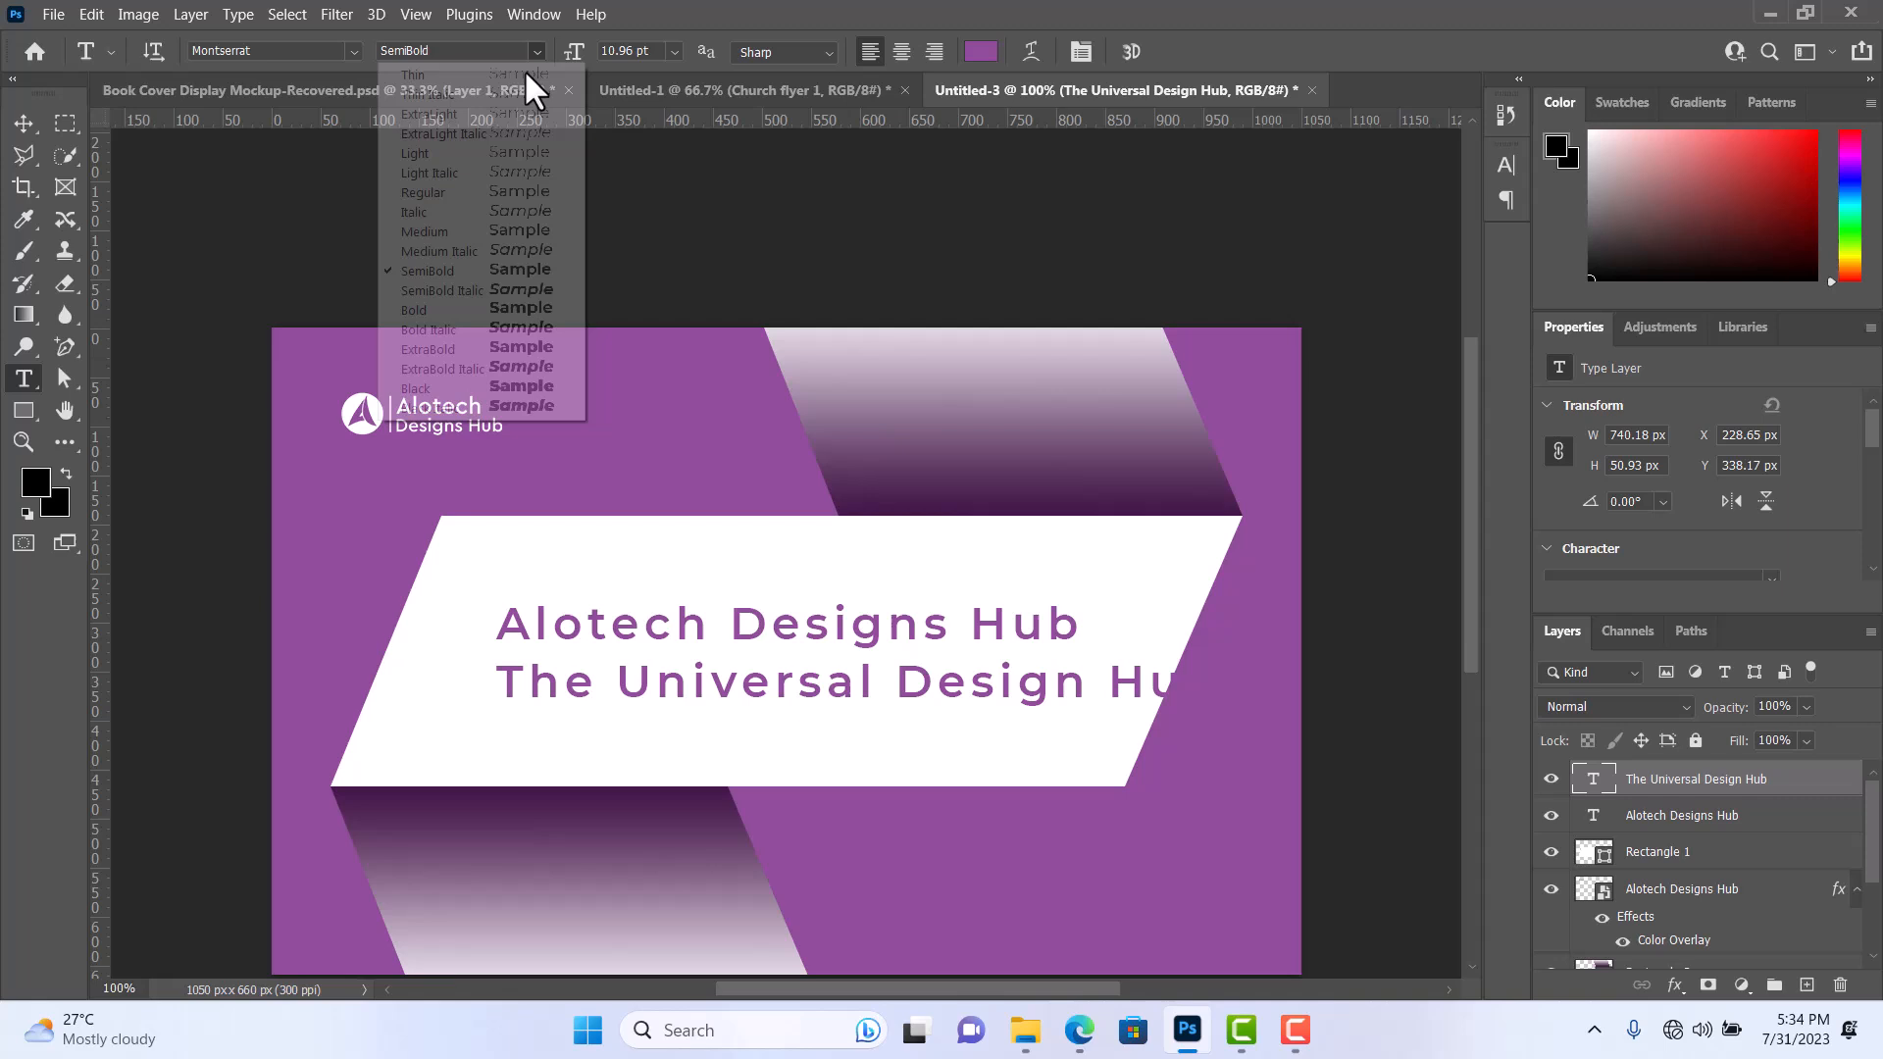
left_click(442, 155)
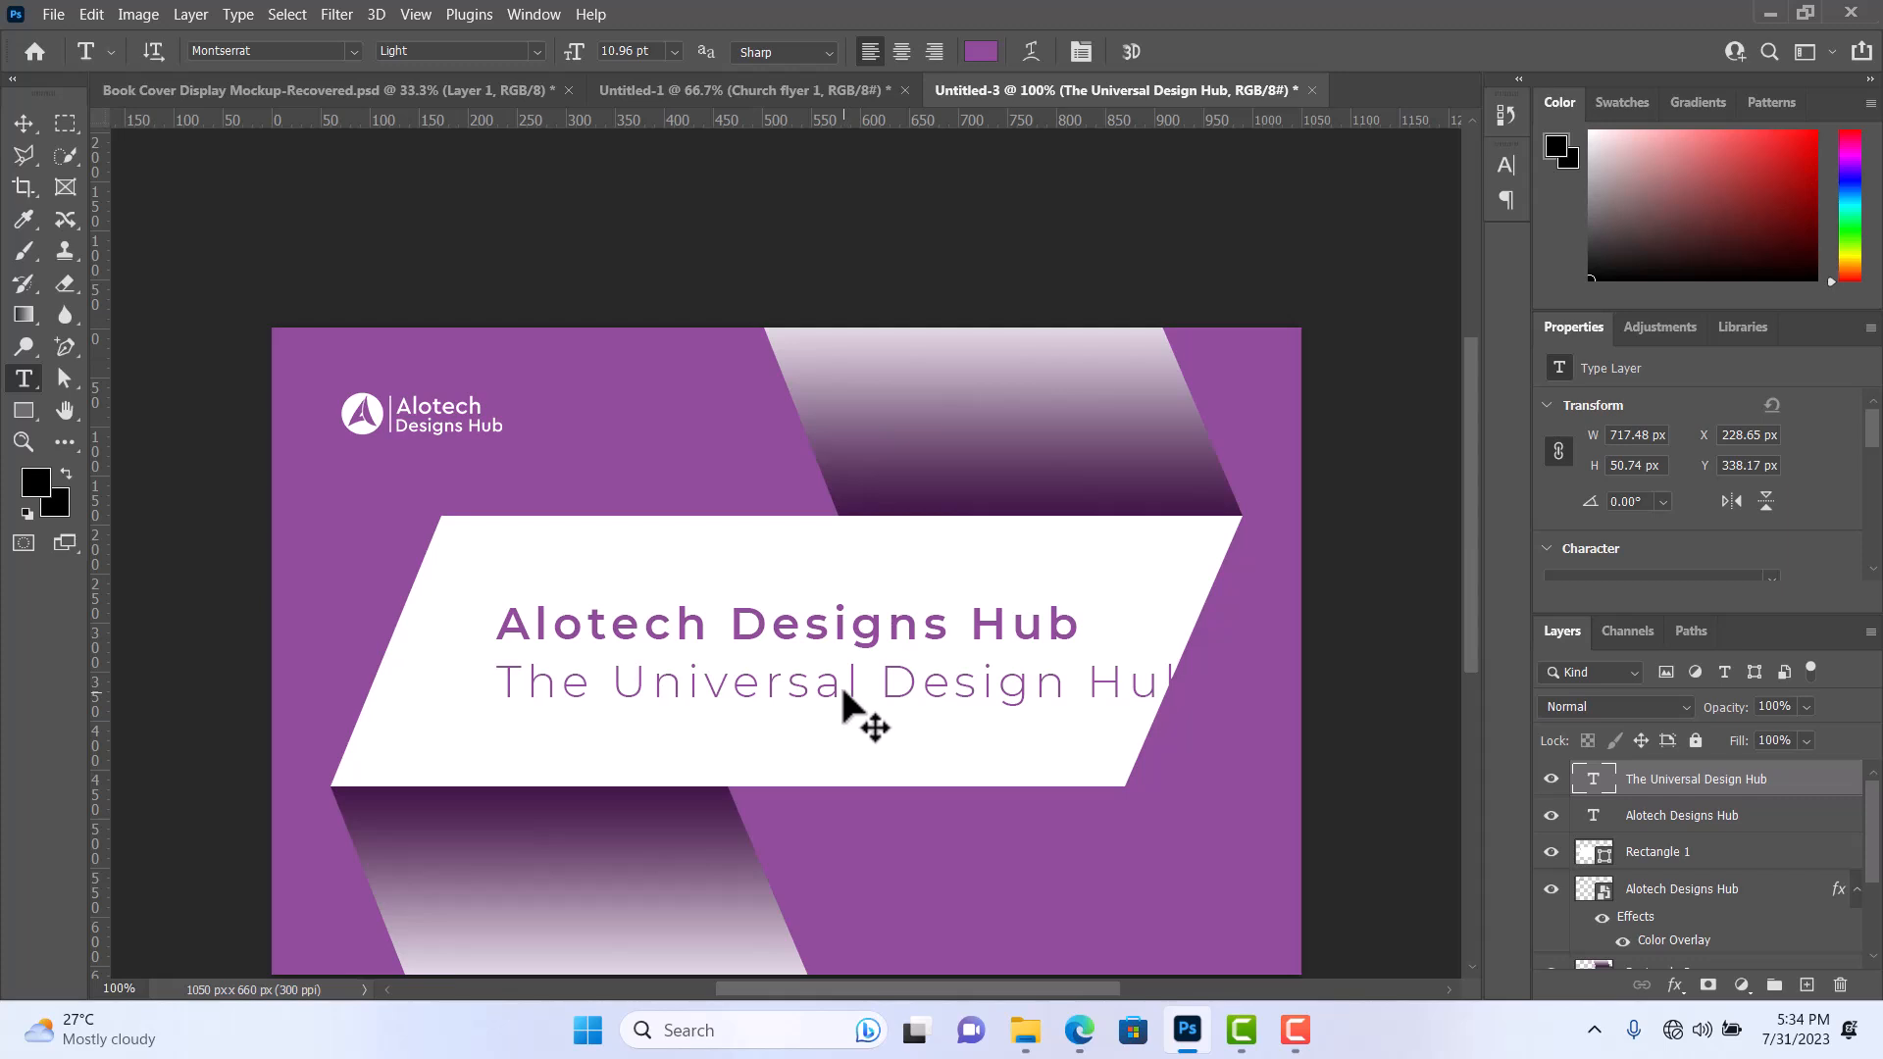
Scale "The Universal Design Hub" to about 49% and centre it closely under the company name, at about X 525, Y 353 px.
key("ctrl+t")
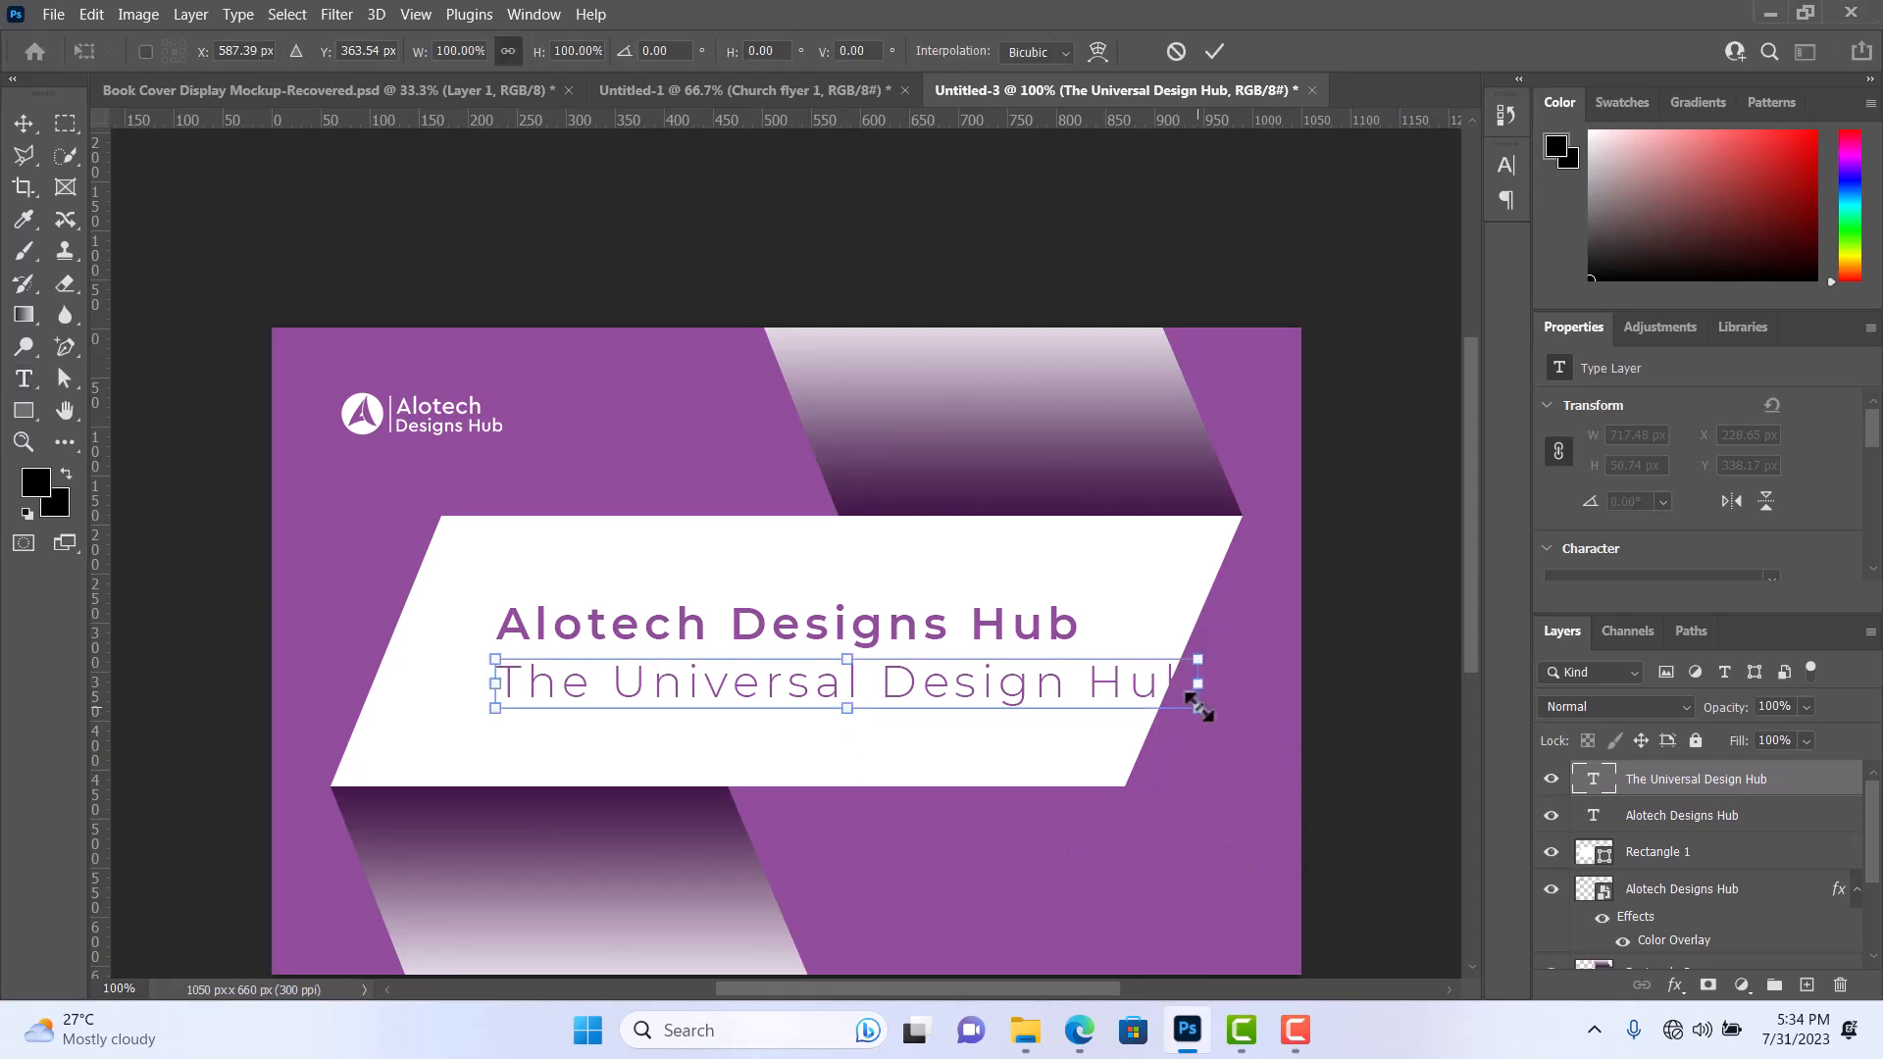
left_click_drag(1202, 717, 841, 673)
left_click_drag(728, 677, 836, 672)
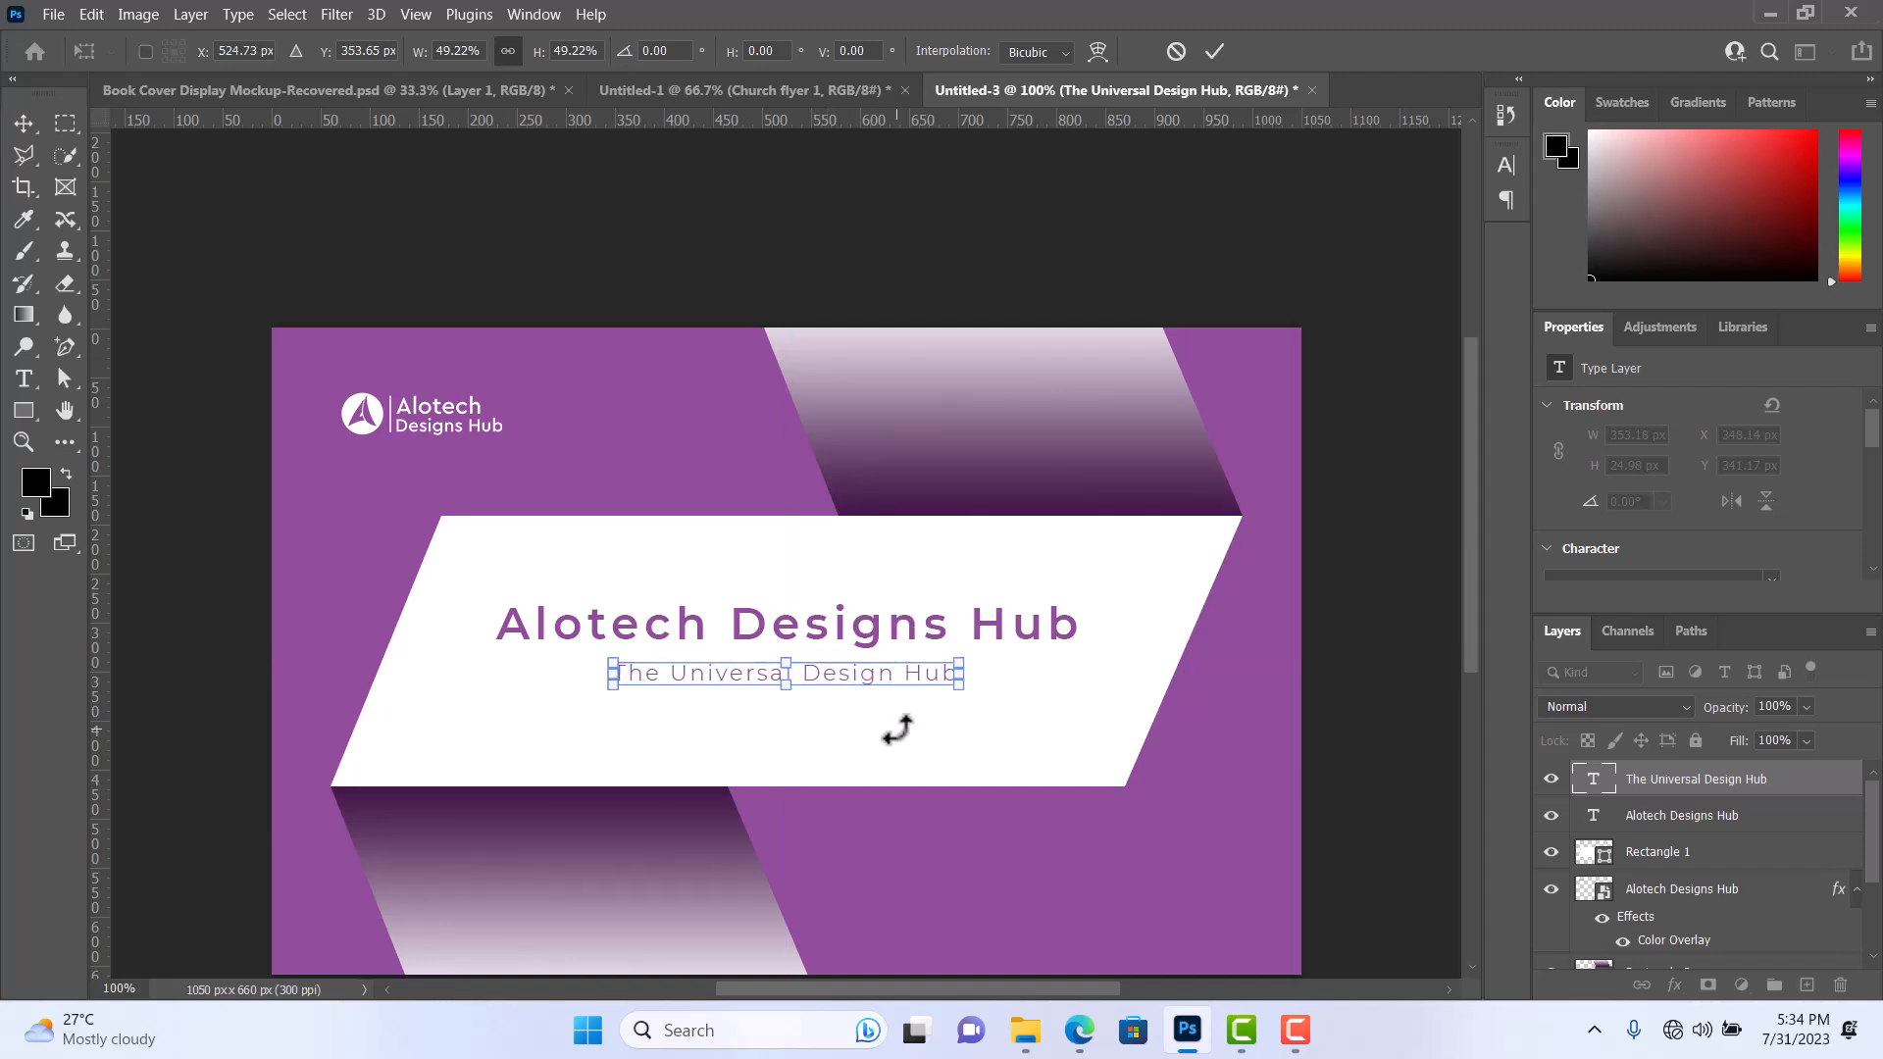
key("Up")
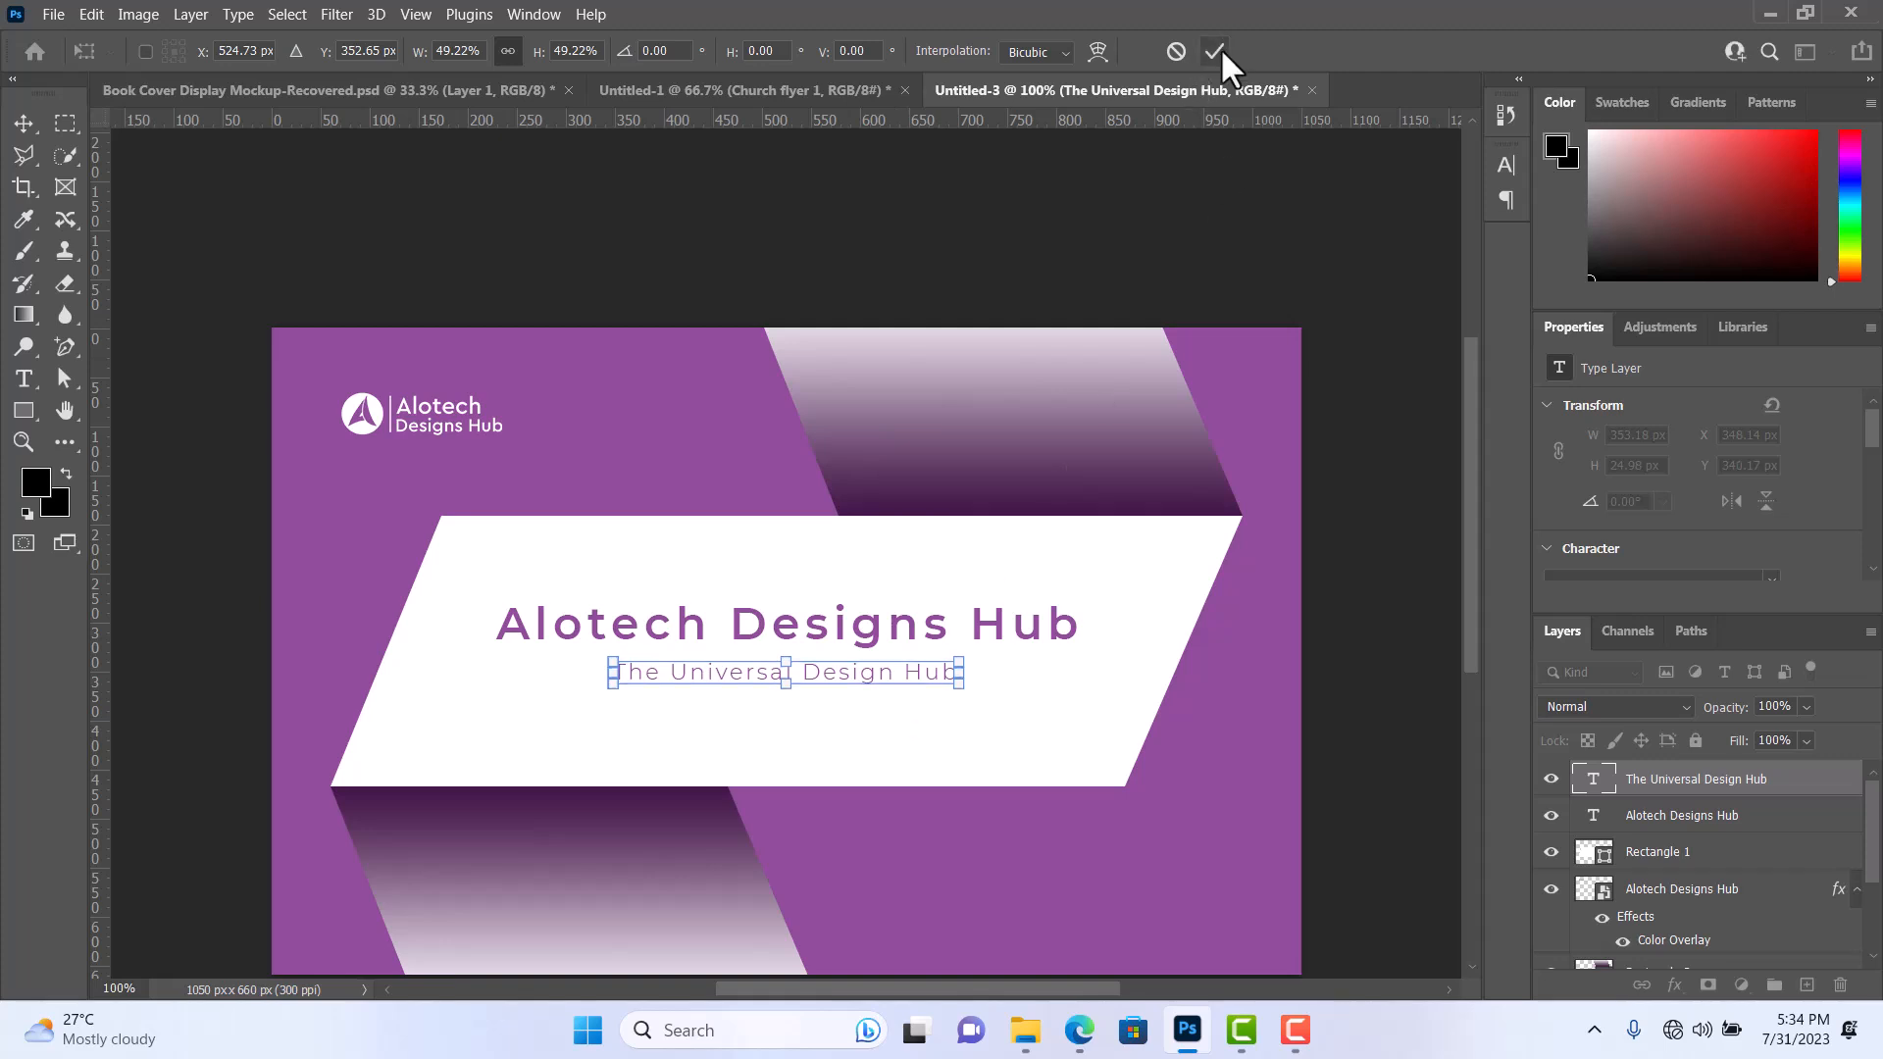
left_click(1216, 51)
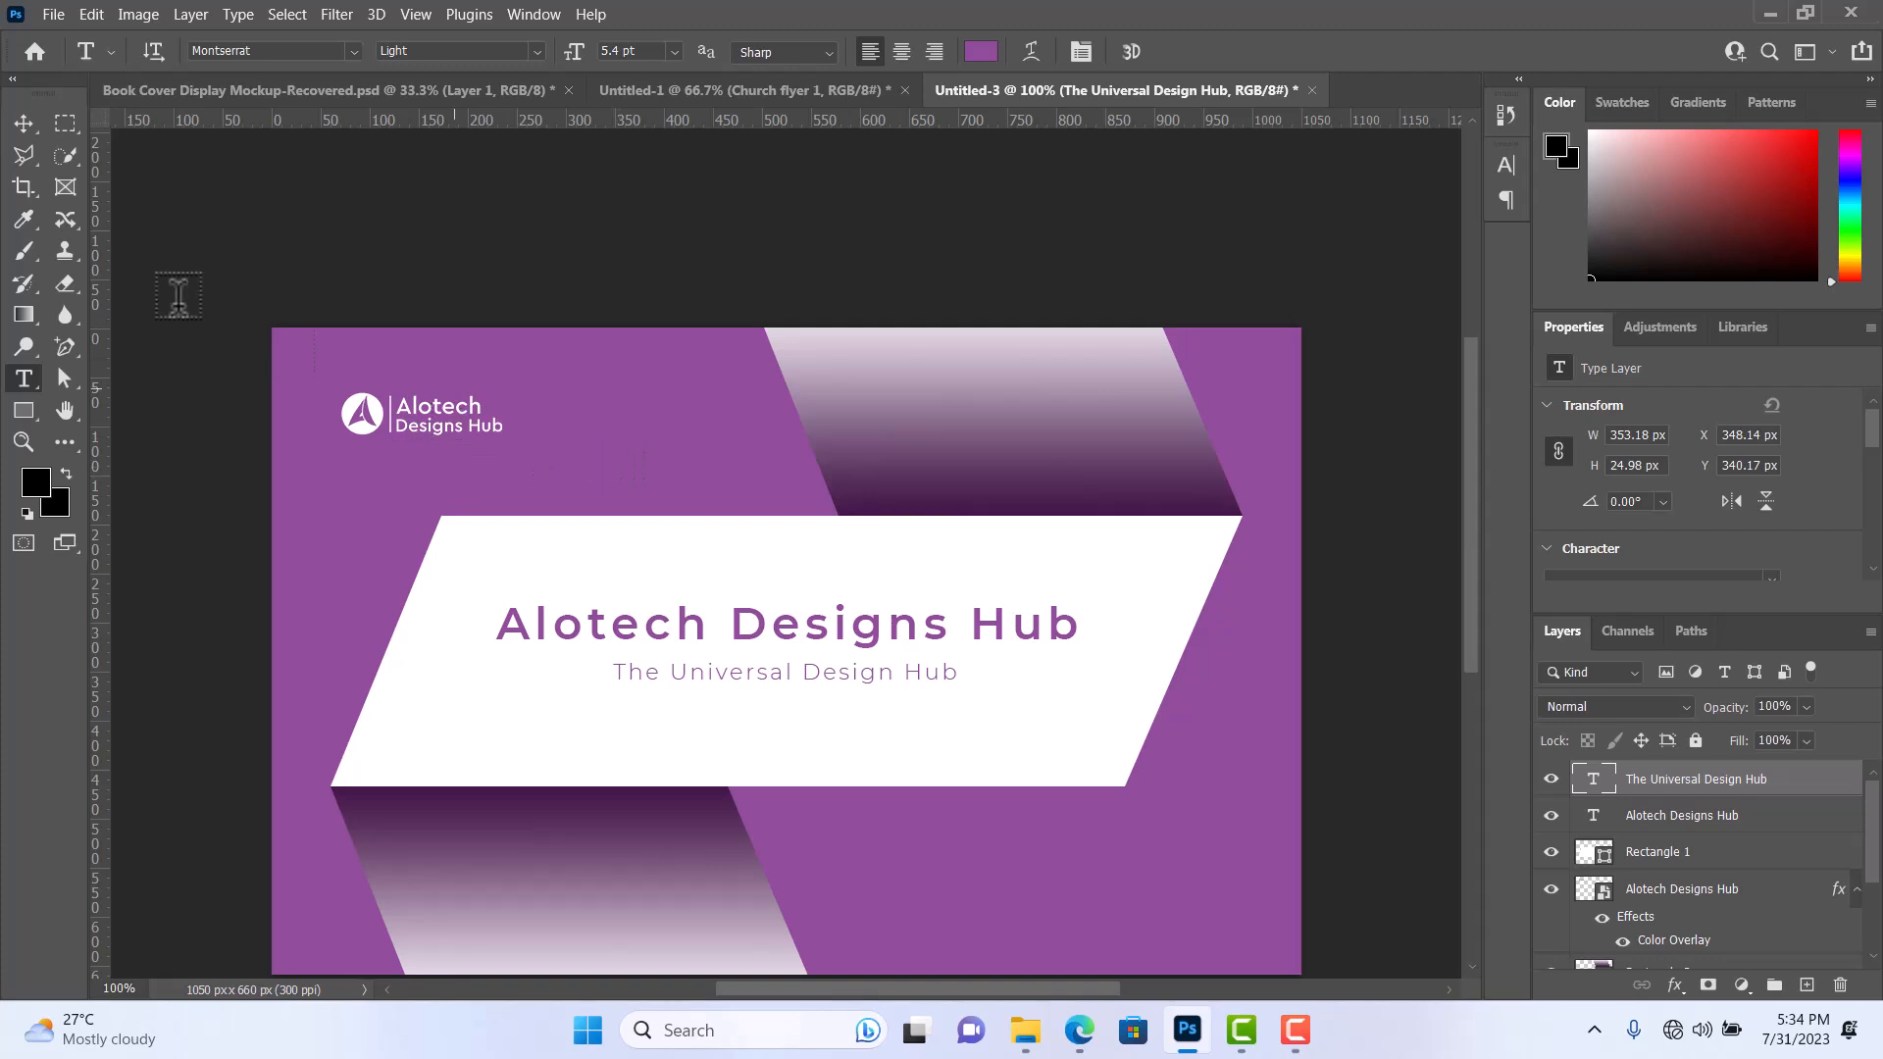
Enlarge the white logo to about 4.40% scale and place it in the card's upper-left corner, at about X 75, Y 39 px.
left_click(25, 123)
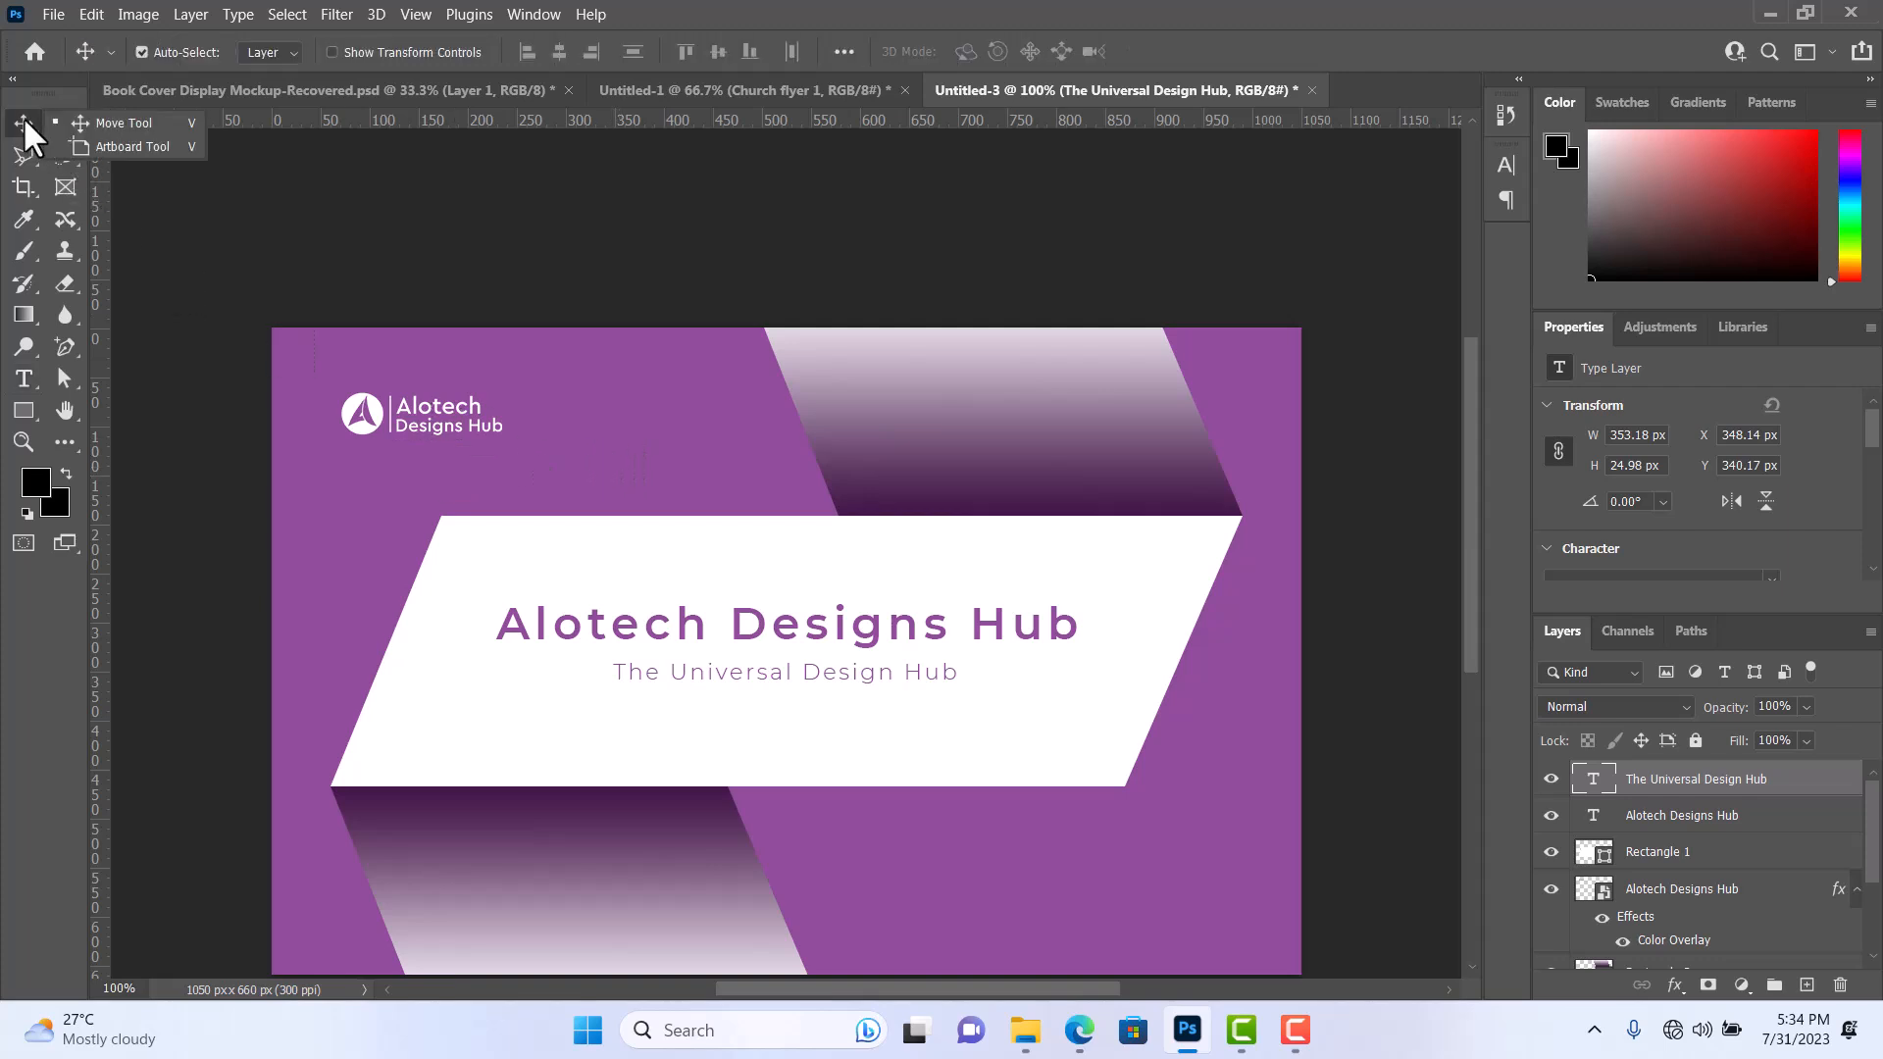
left_click_drag(425, 409, 481, 419)
left_click_drag(351, 400, 456, 432)
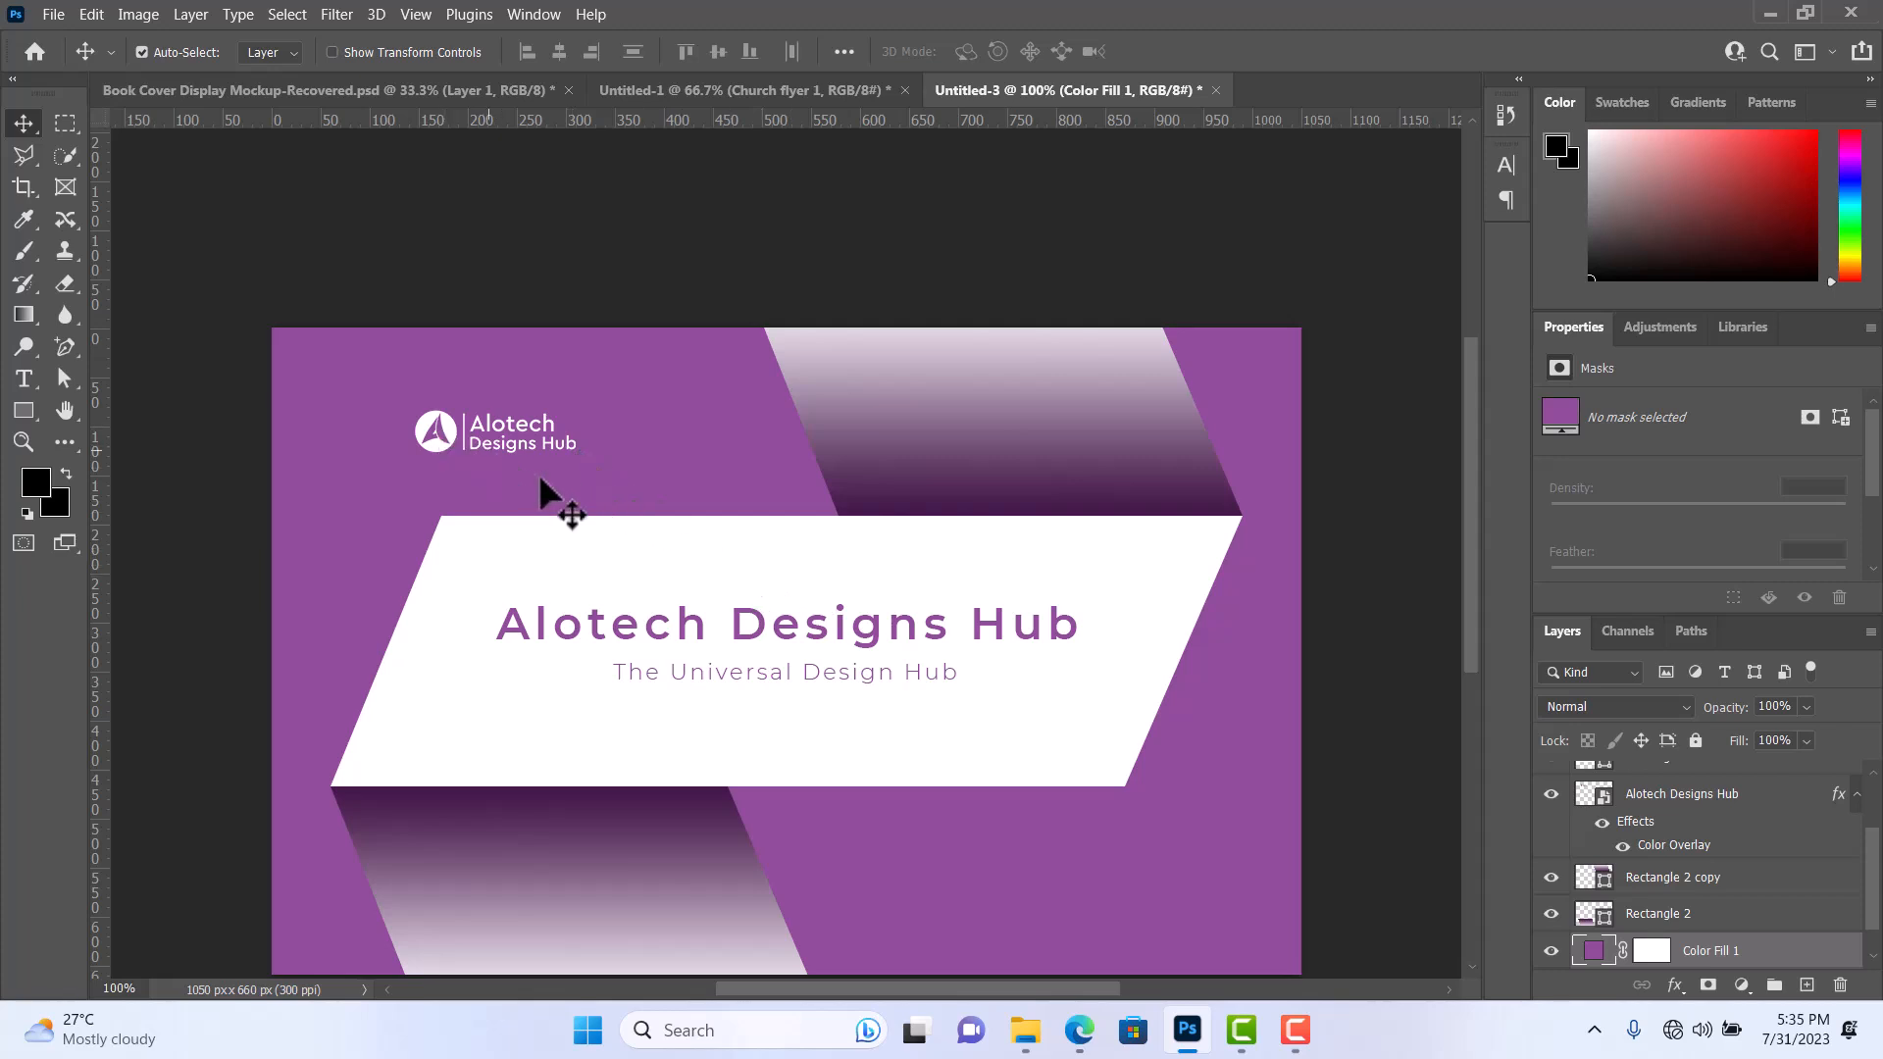
scroll(770, 608, "down", 1)
scroll(771, 600, "down", 1)
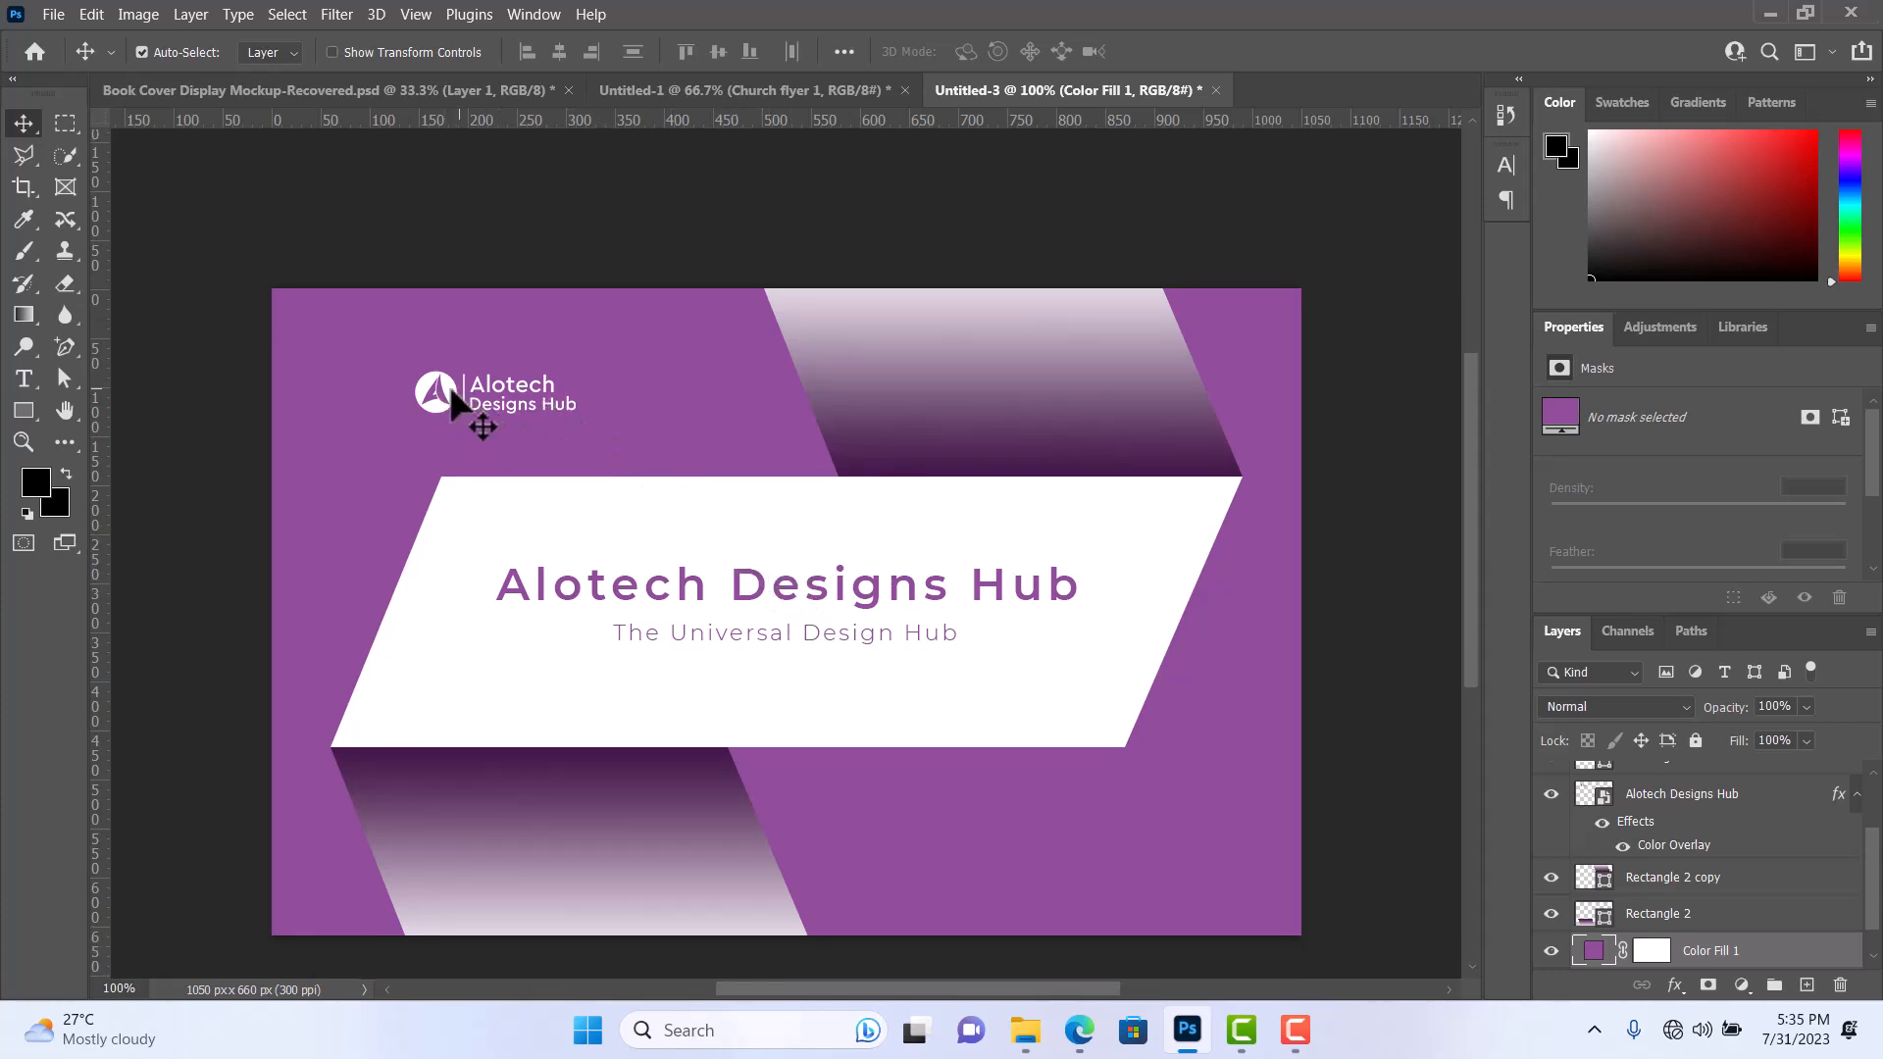
left_click_drag(449, 400, 391, 363)
key("ctrl+t")
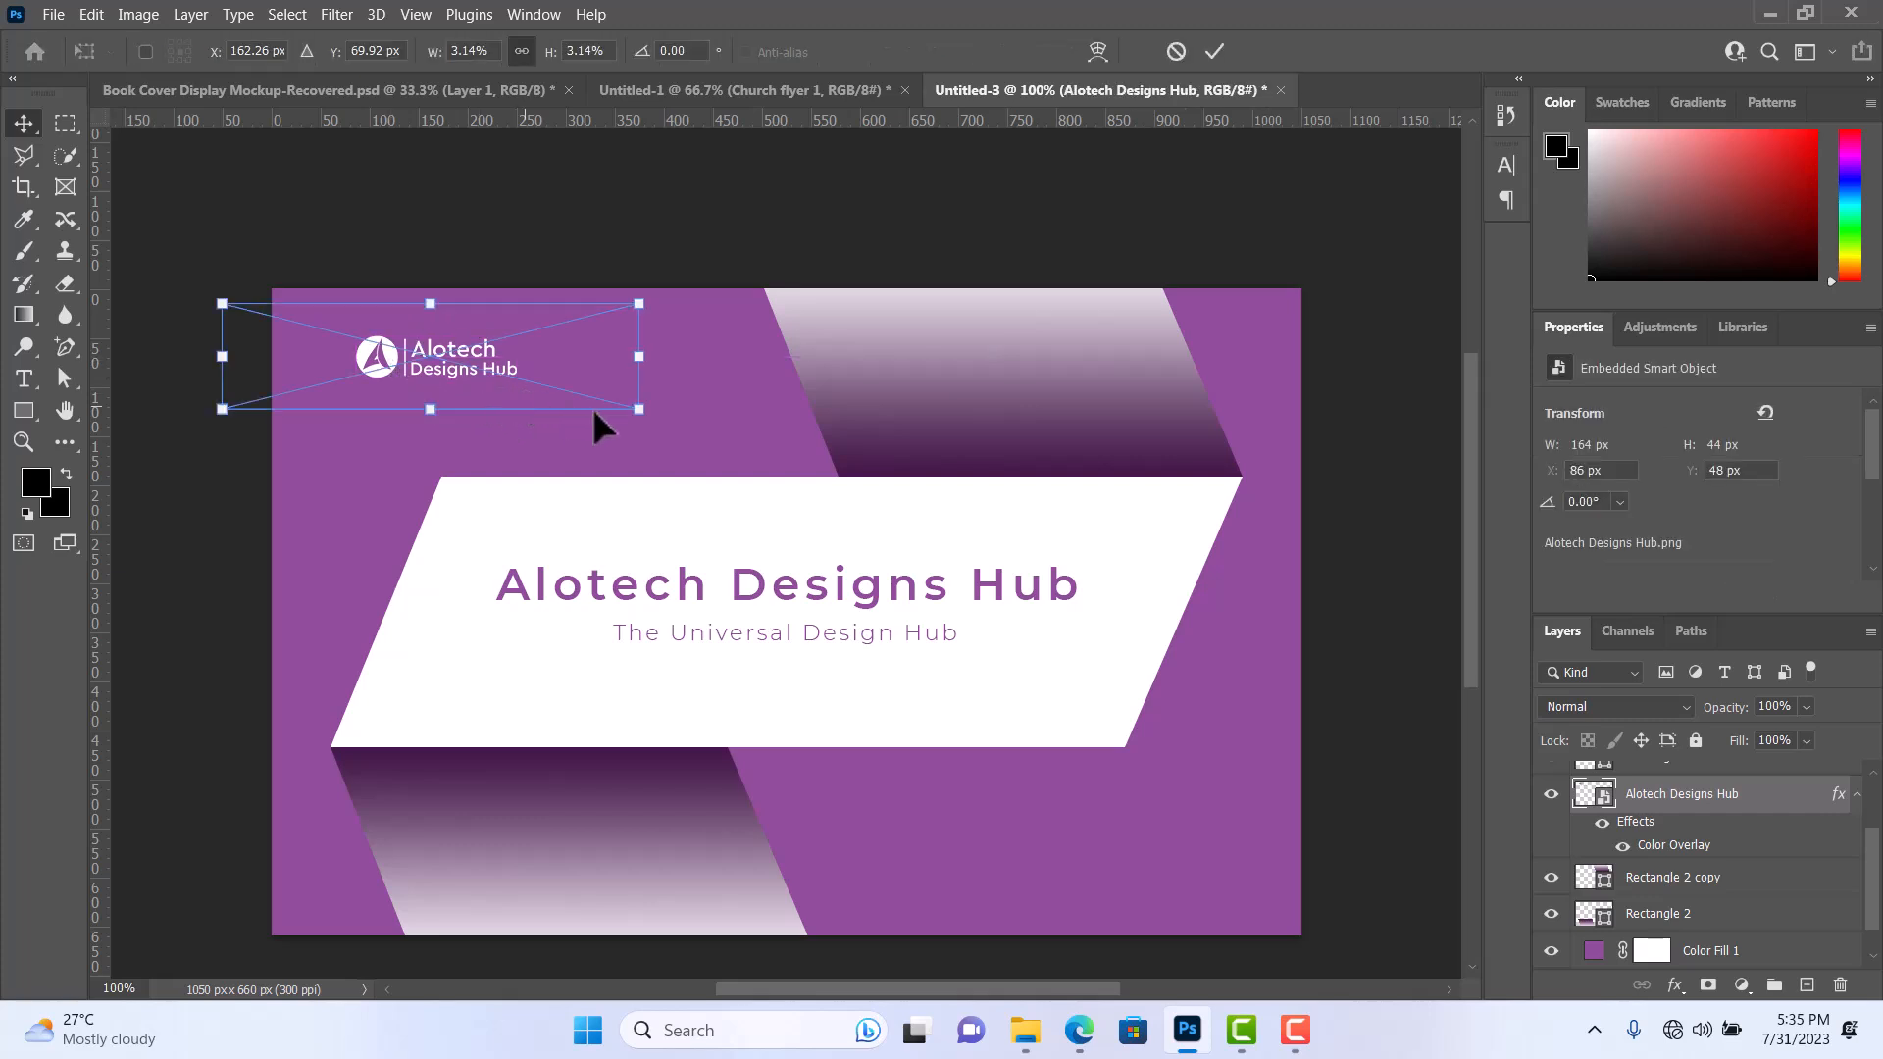
left_click_drag(642, 414, 799, 538)
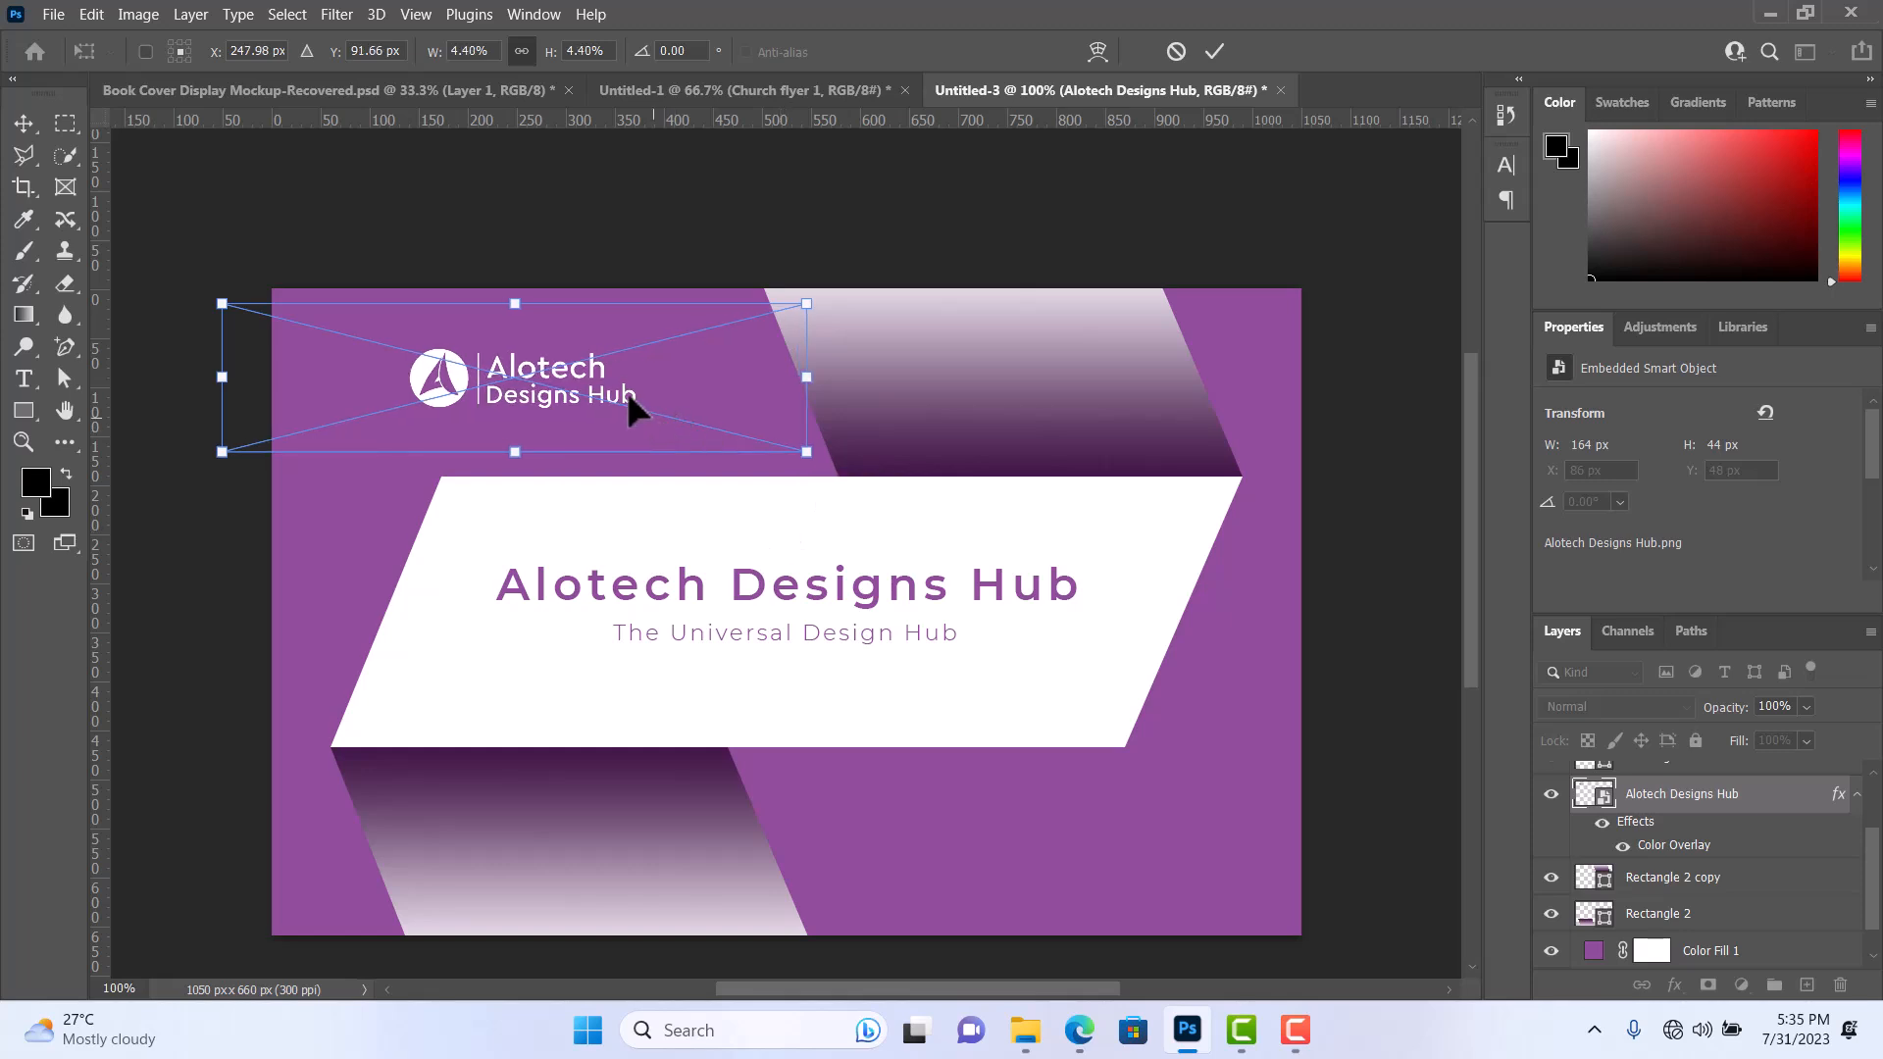
left_click_drag(627, 391, 560, 372)
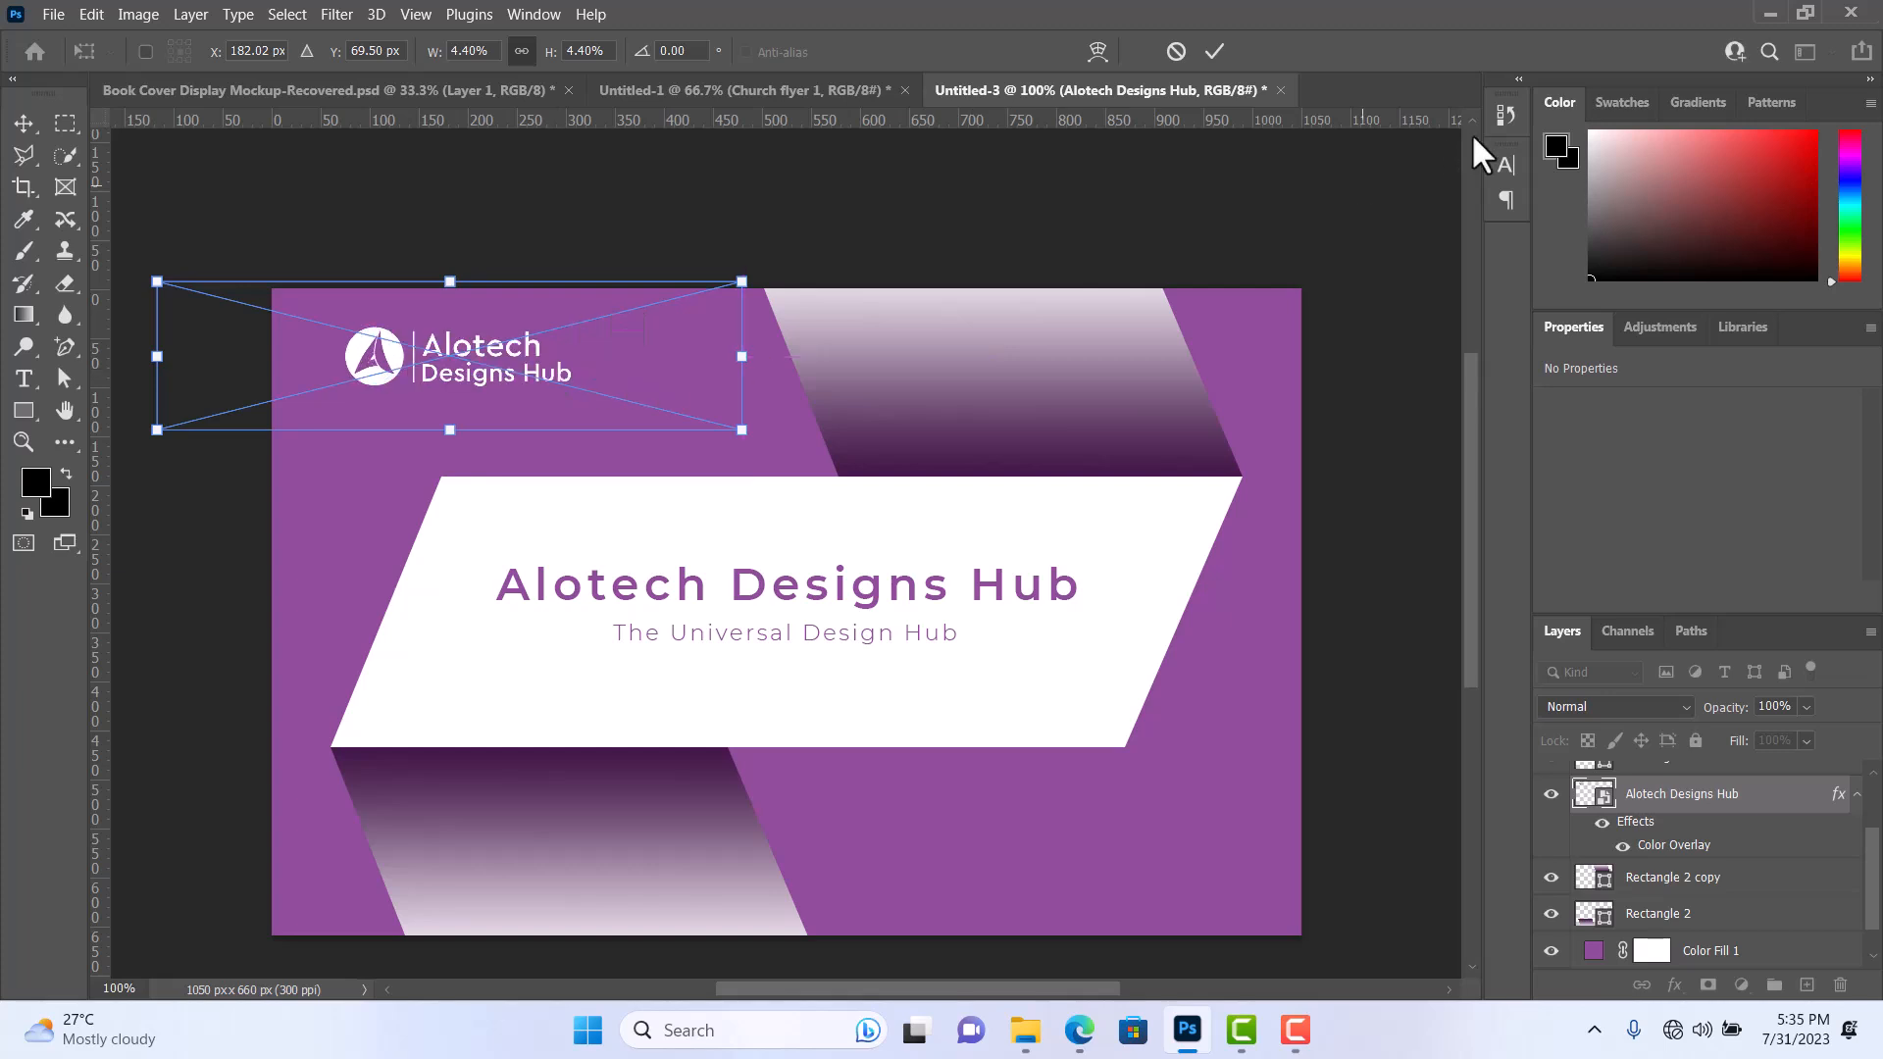
left_click(1216, 51)
scroll(1216, 555, "down", 2)
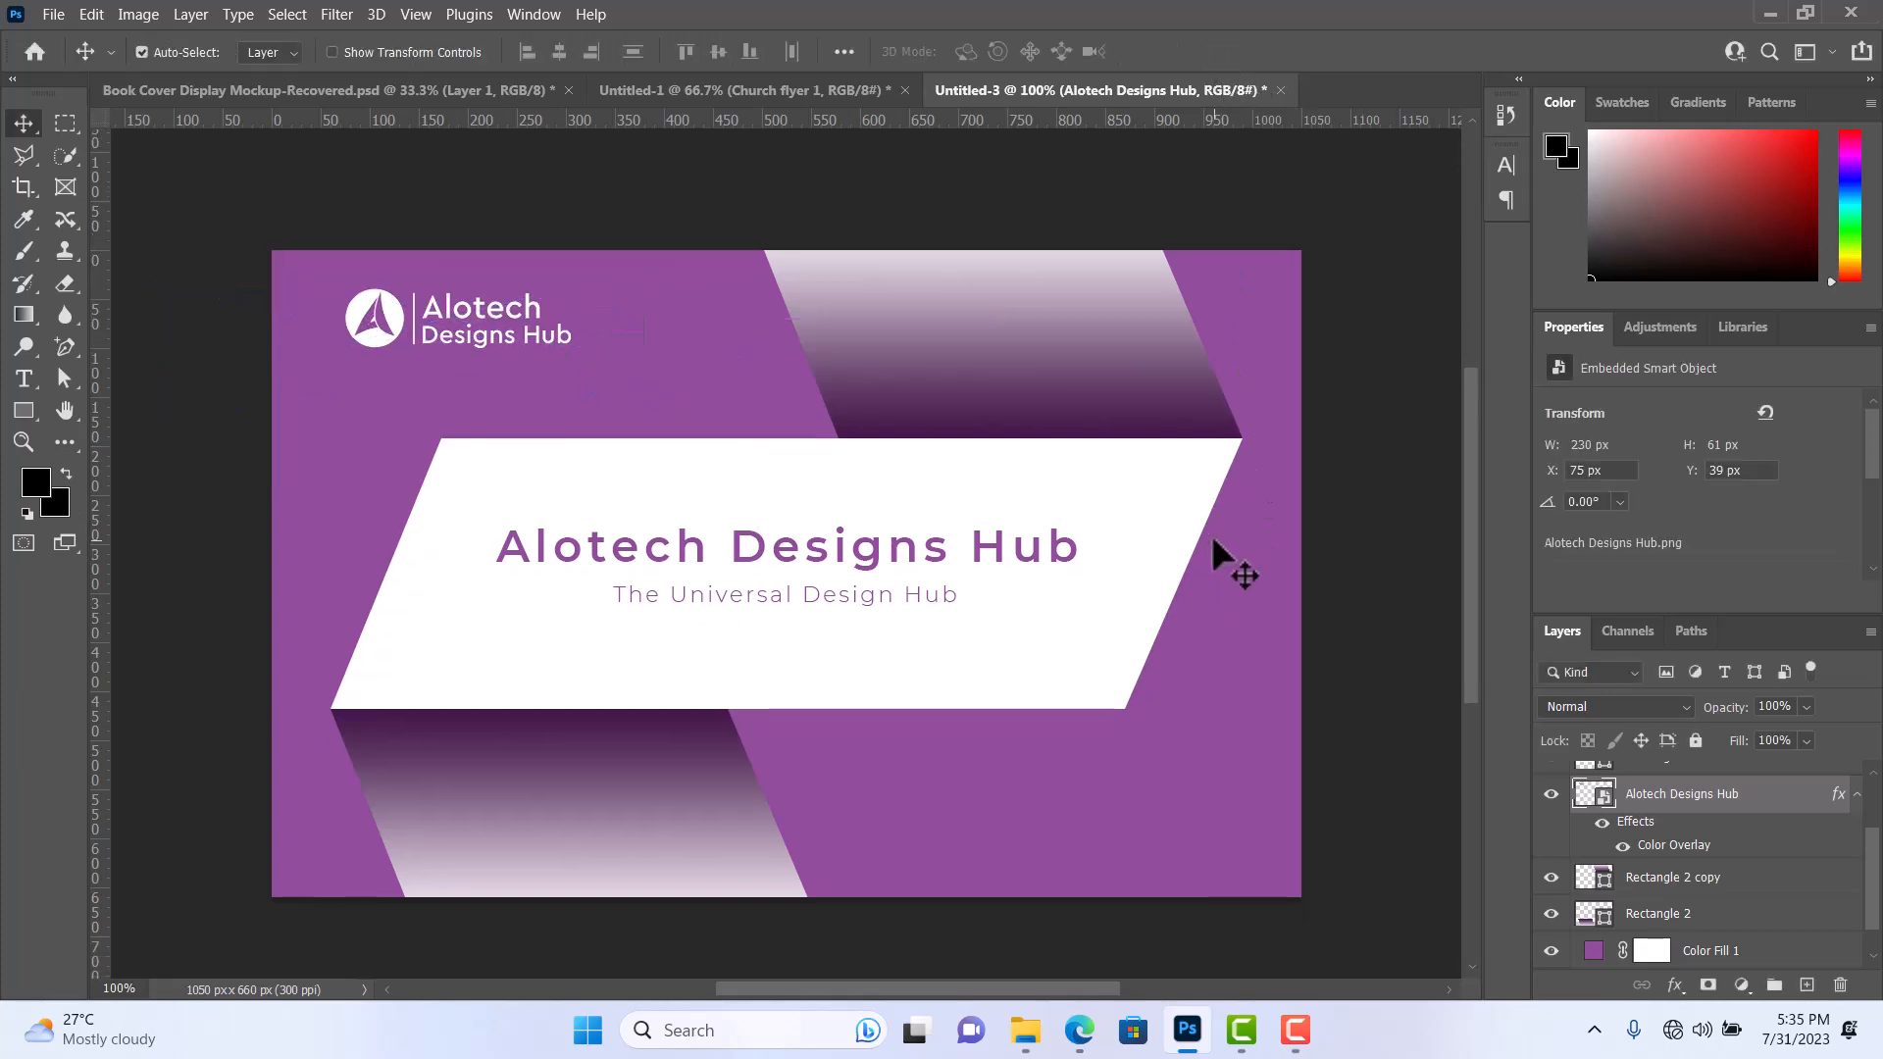
scroll(1214, 540, "down", 2)
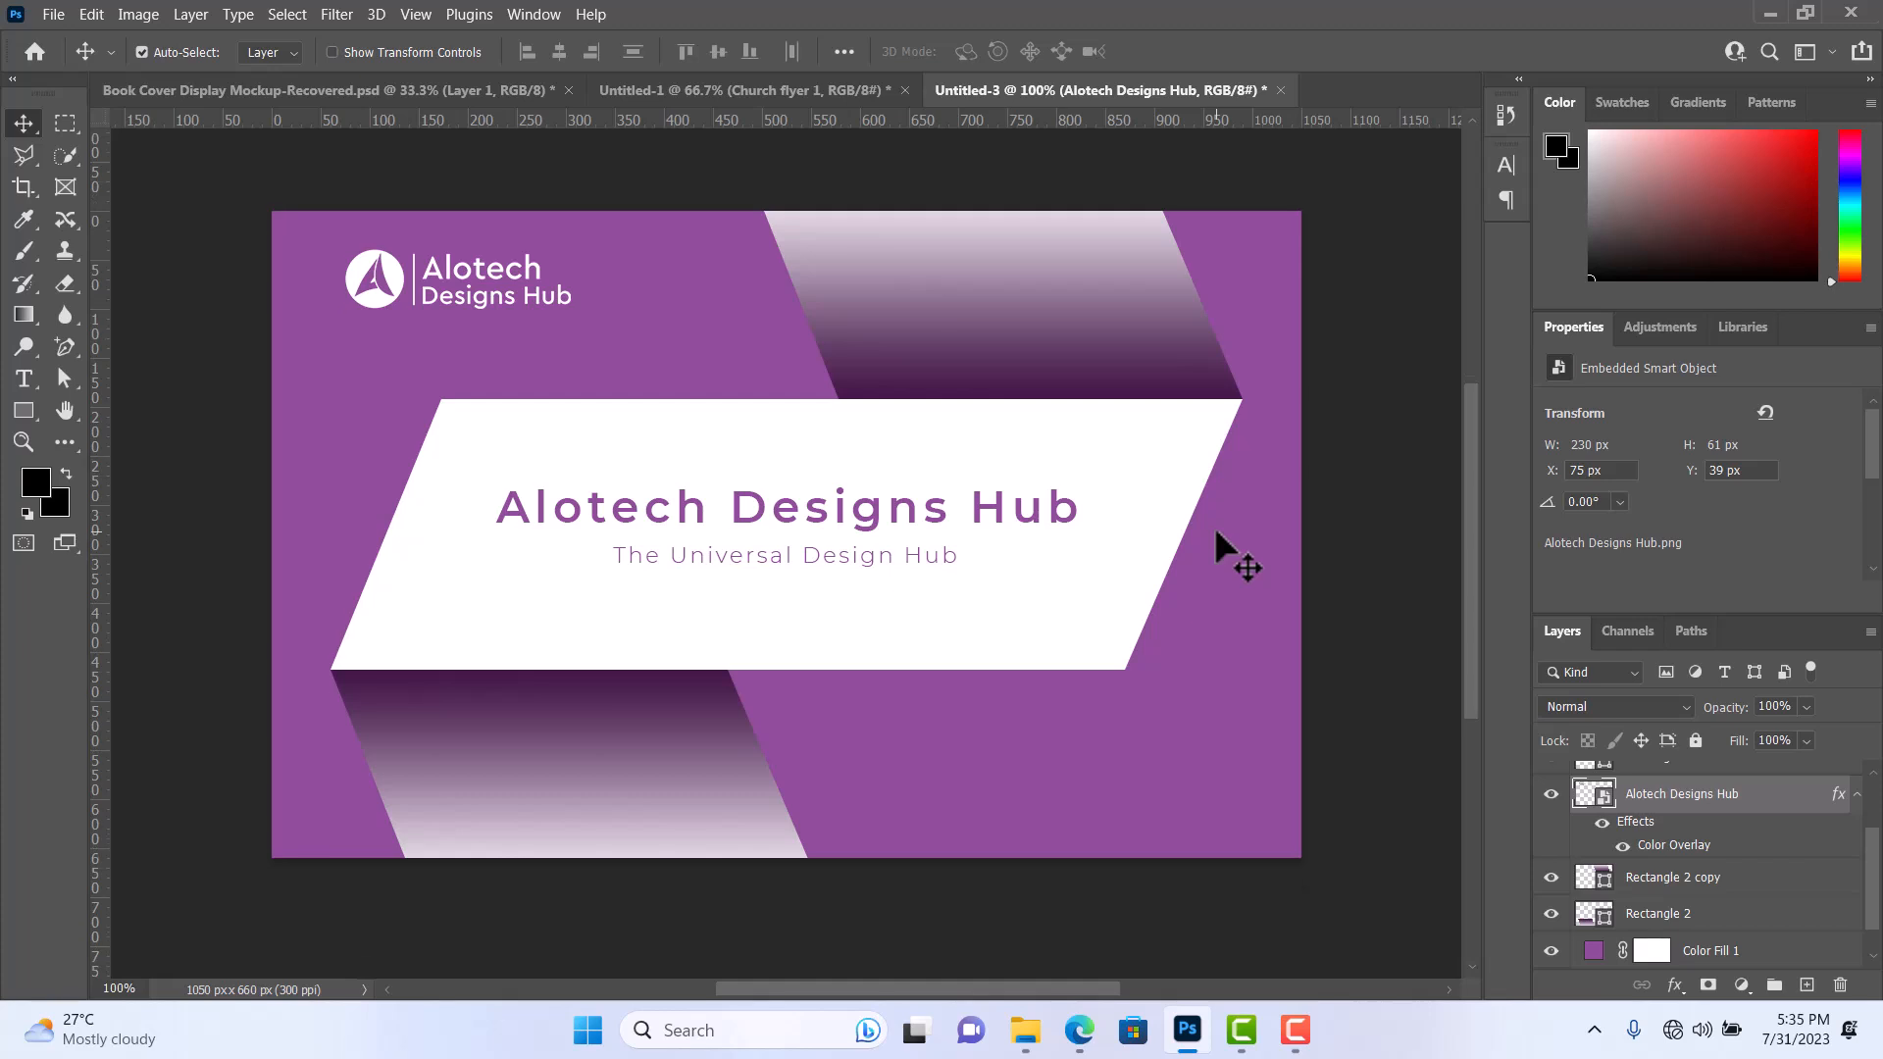
scroll(1214, 526, "up", 1)
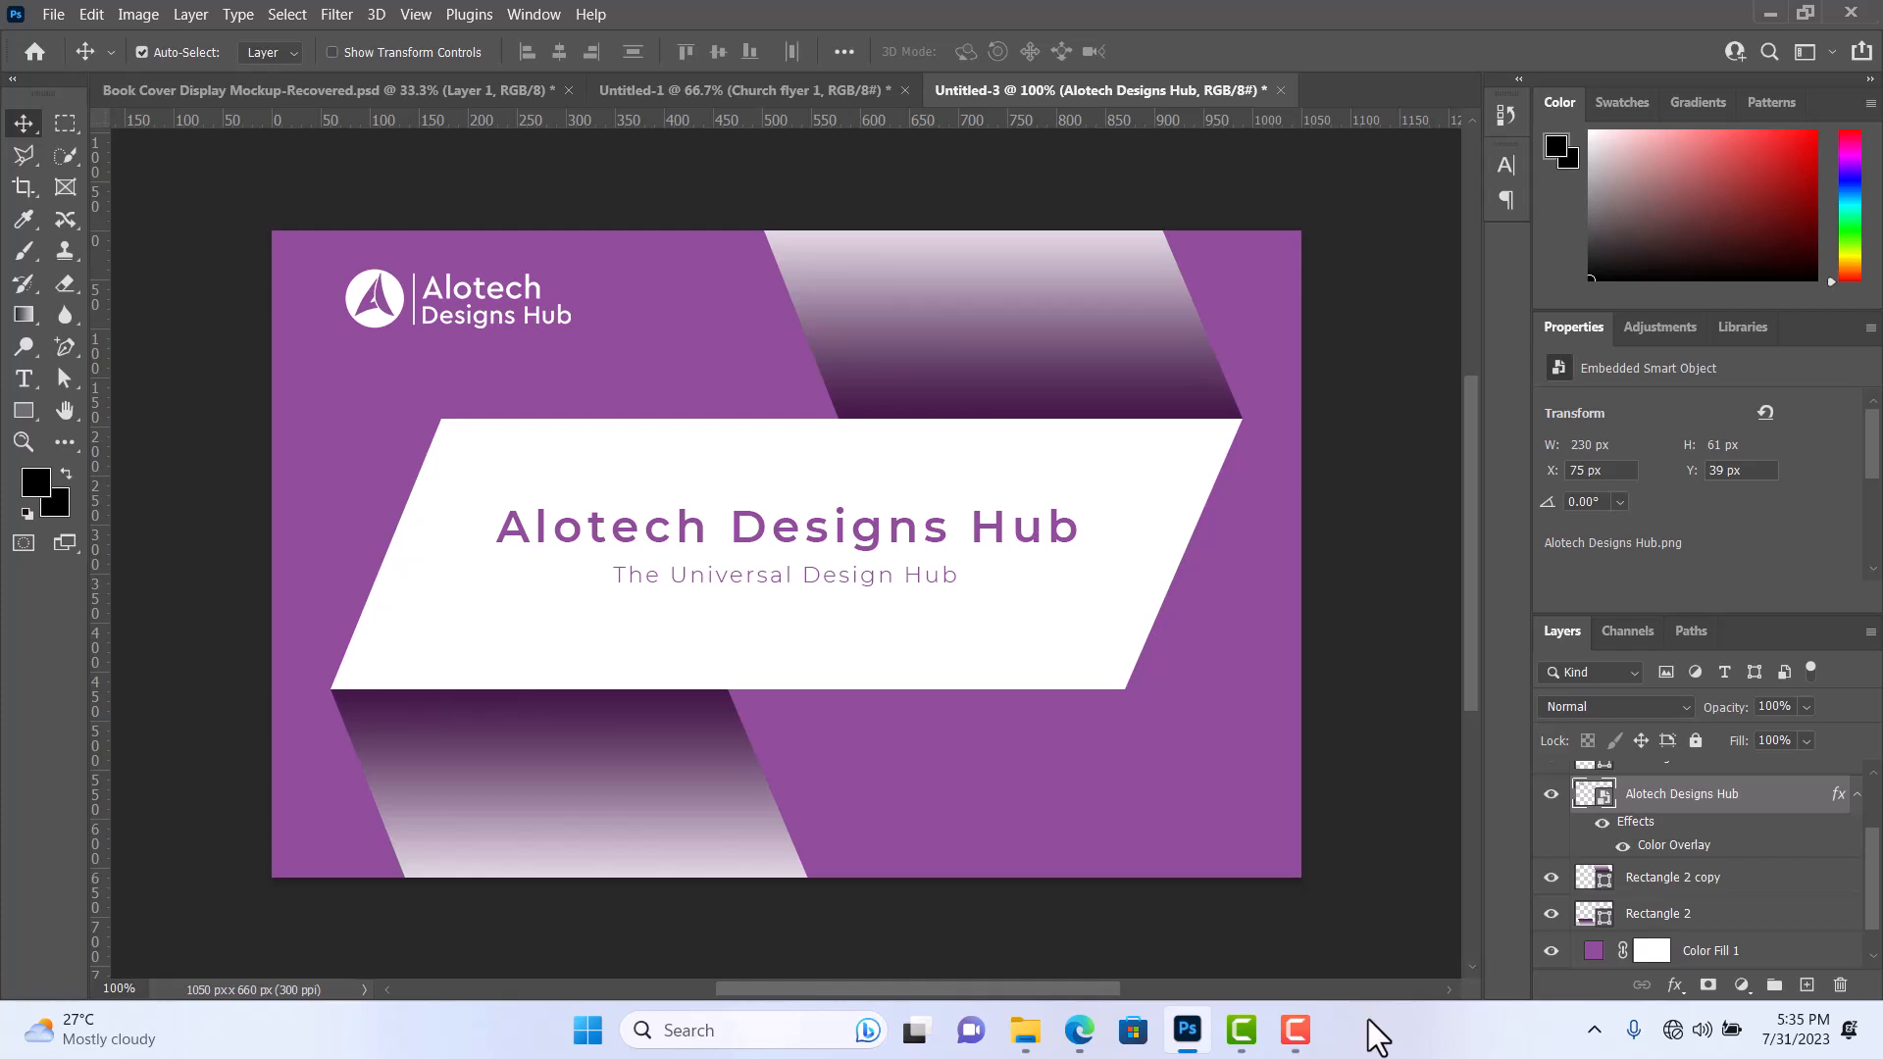
key("F10")
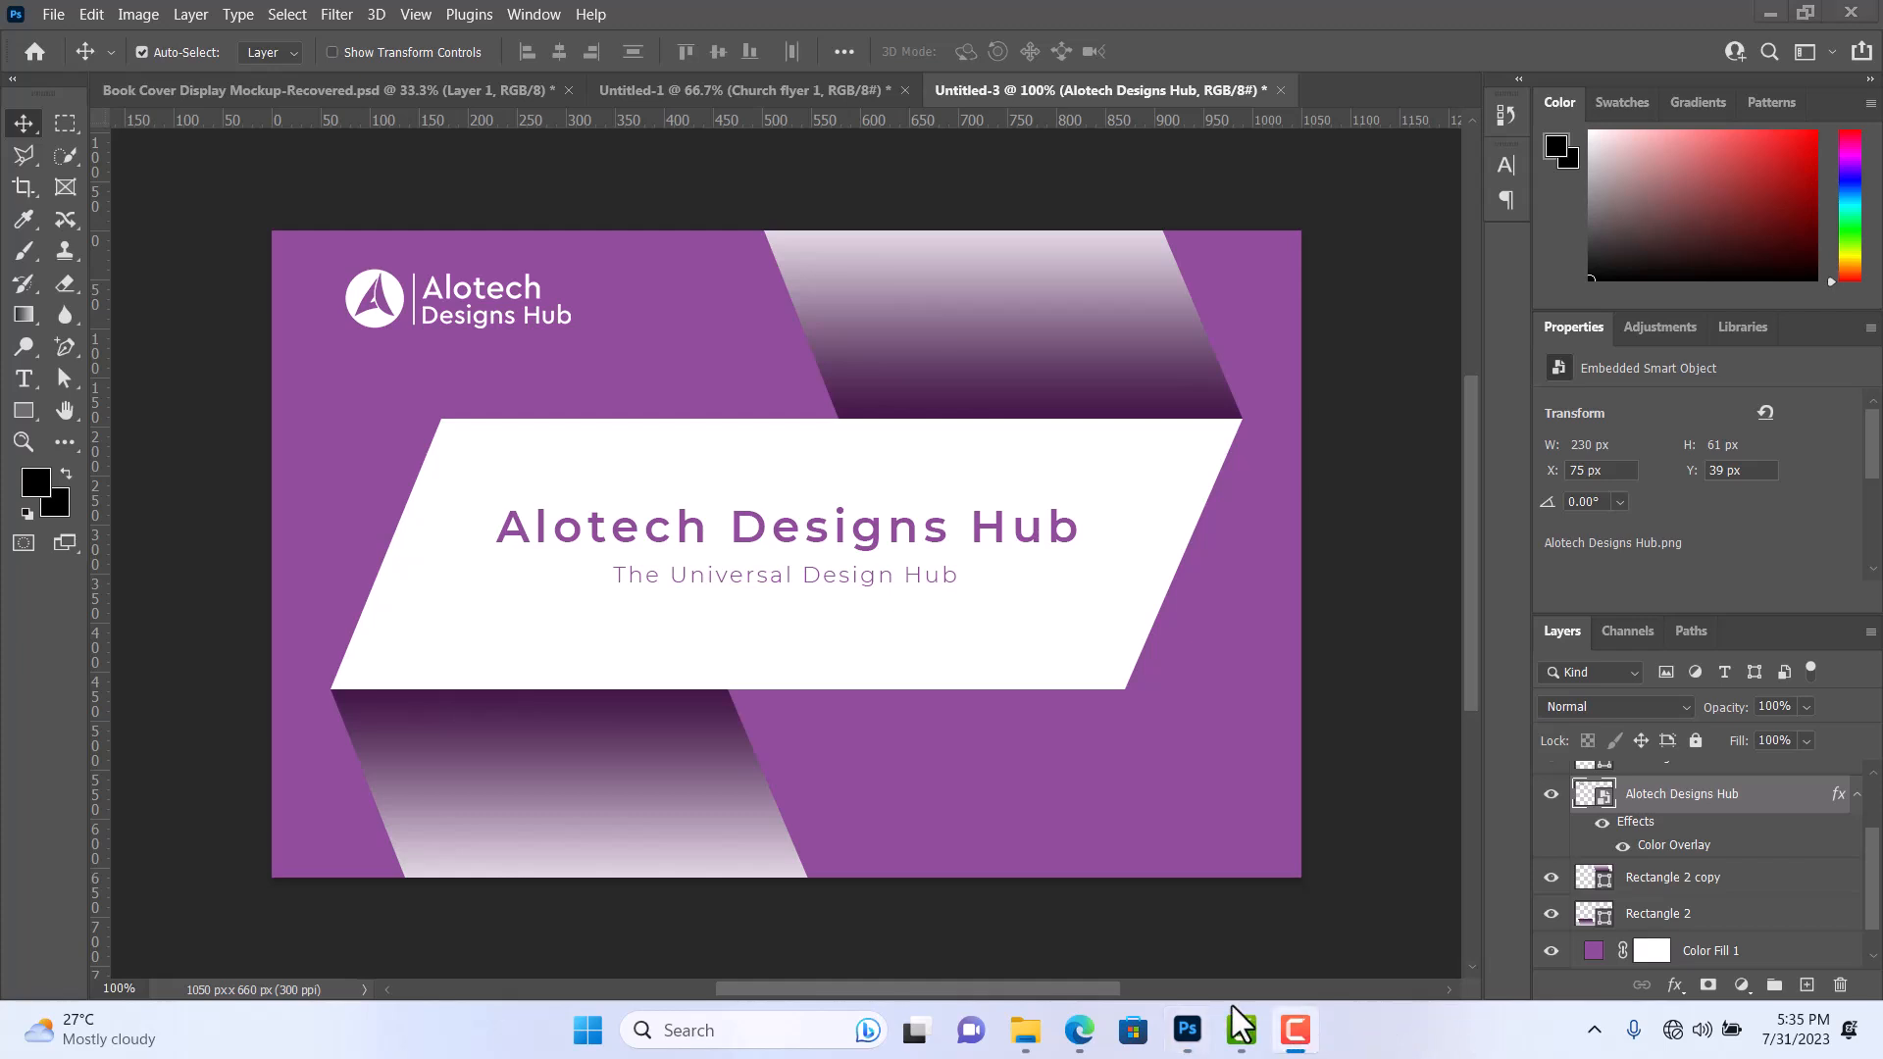